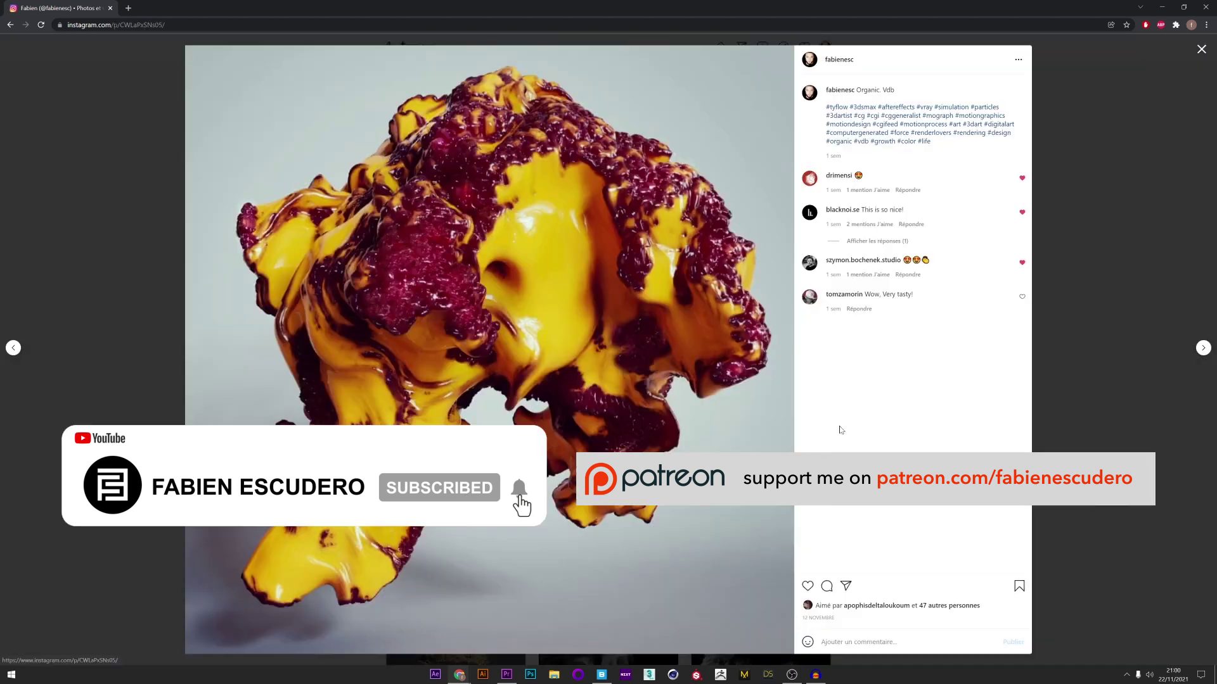
Close the open post and look over the render thumbnails on the profile page.
click(1122, 210)
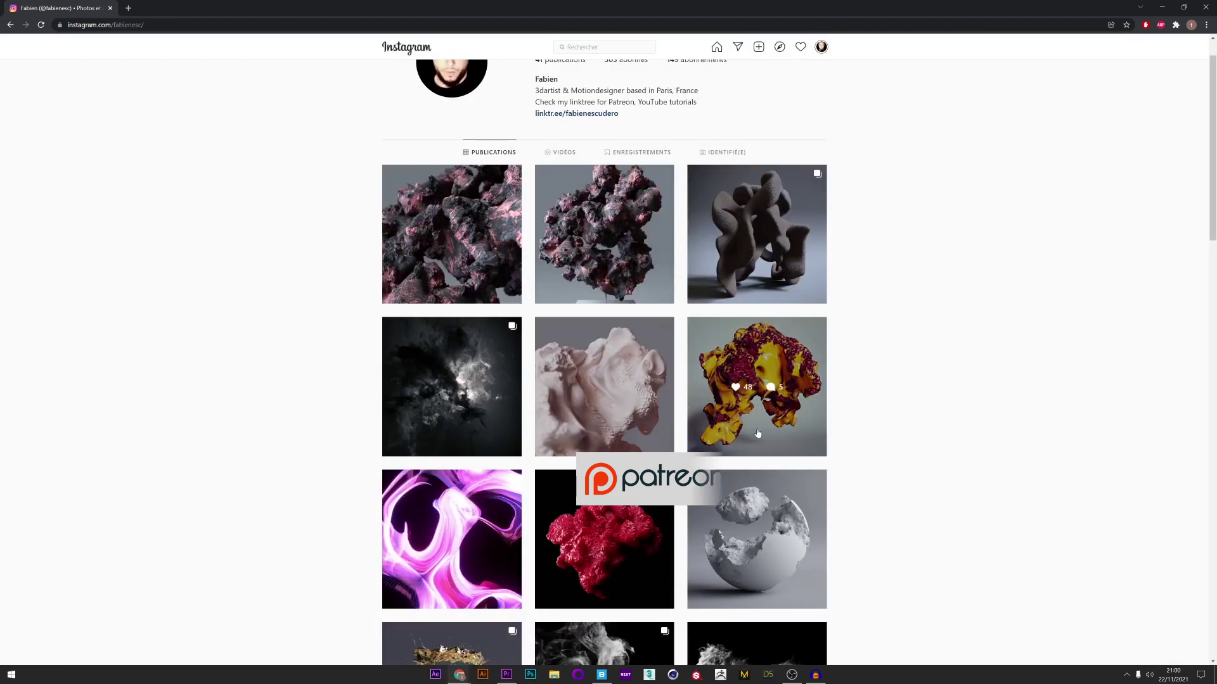
scroll(406, 570, down, 2)
scroll(393, 593, up, 1)
scroll(393, 593, up, 2)
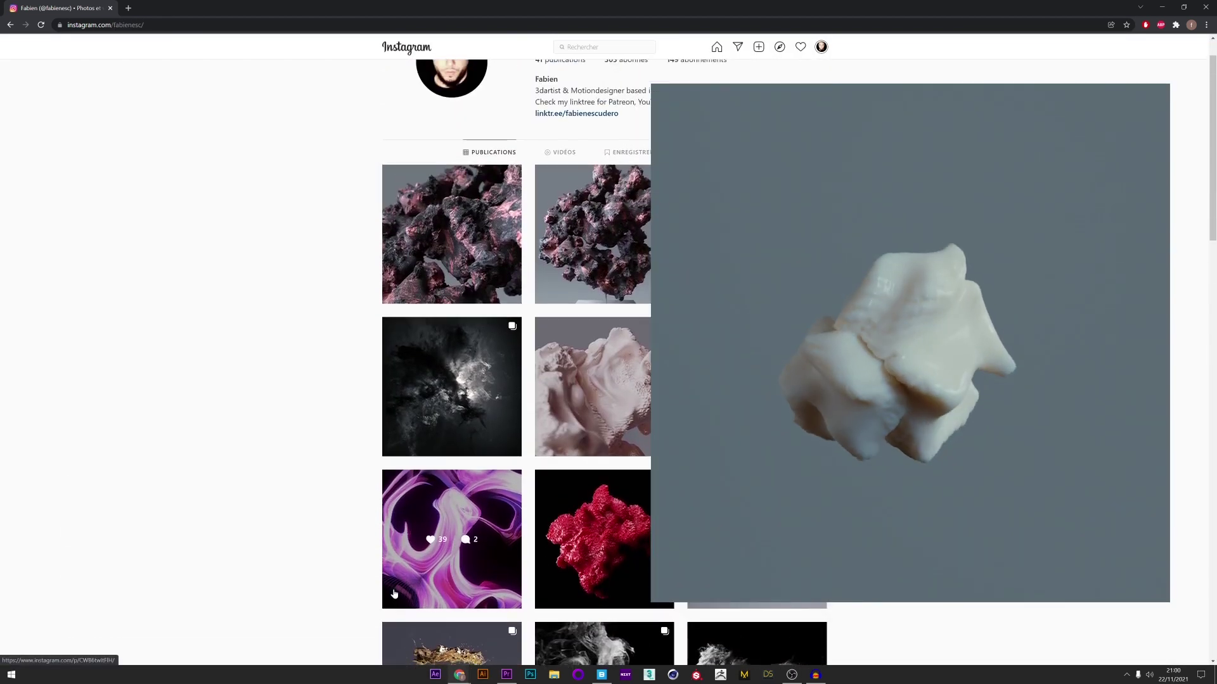
click(633, 241)
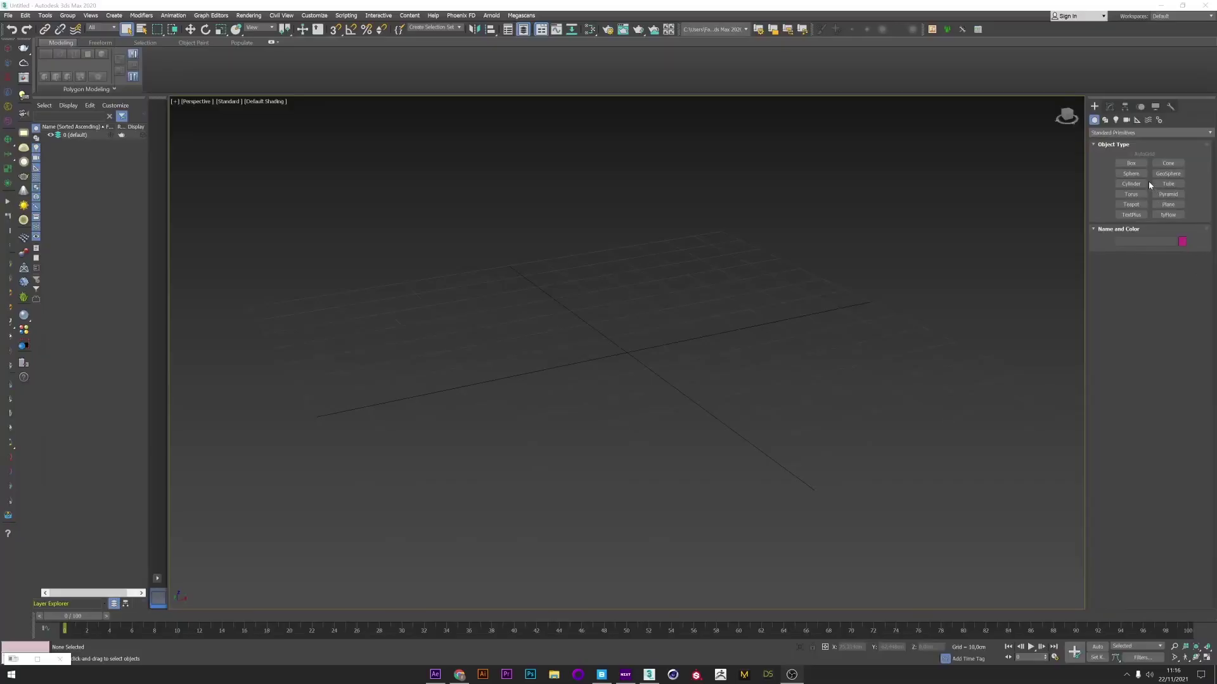
Create a sphere with a radius of about 11.4 cm at the grid's centre and set its segments to 100.
click(1130, 173)
drag(631, 336, 870, 340)
right_click(559, 333)
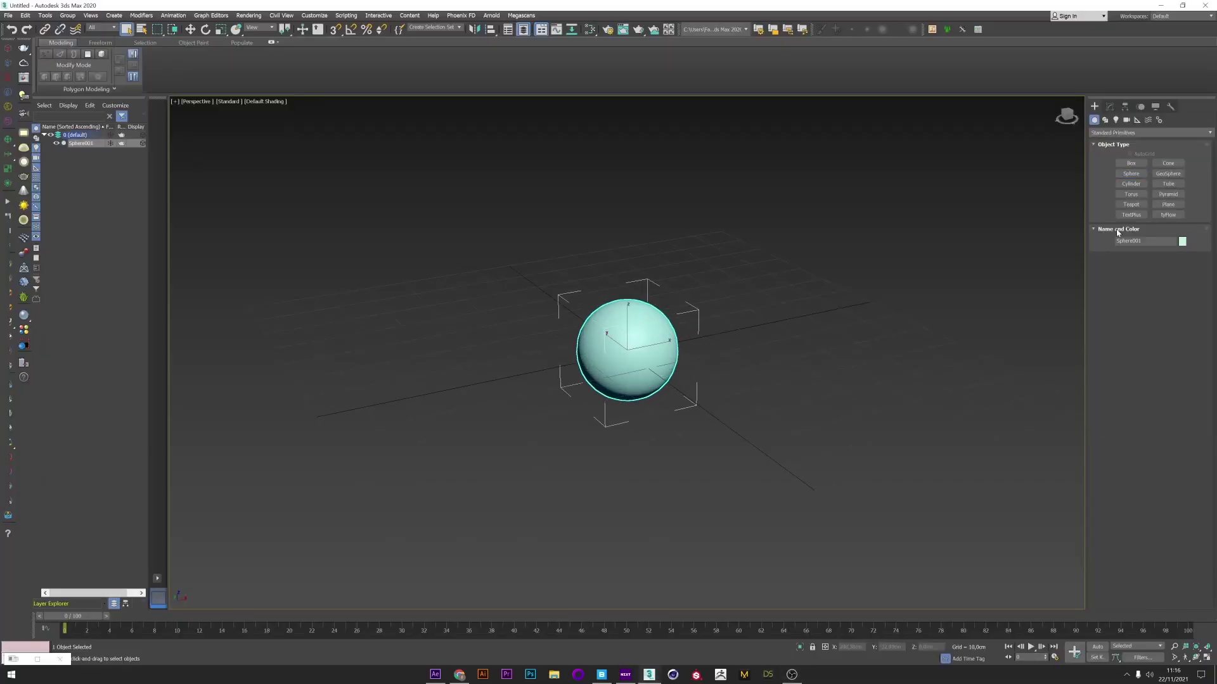
click(1109, 107)
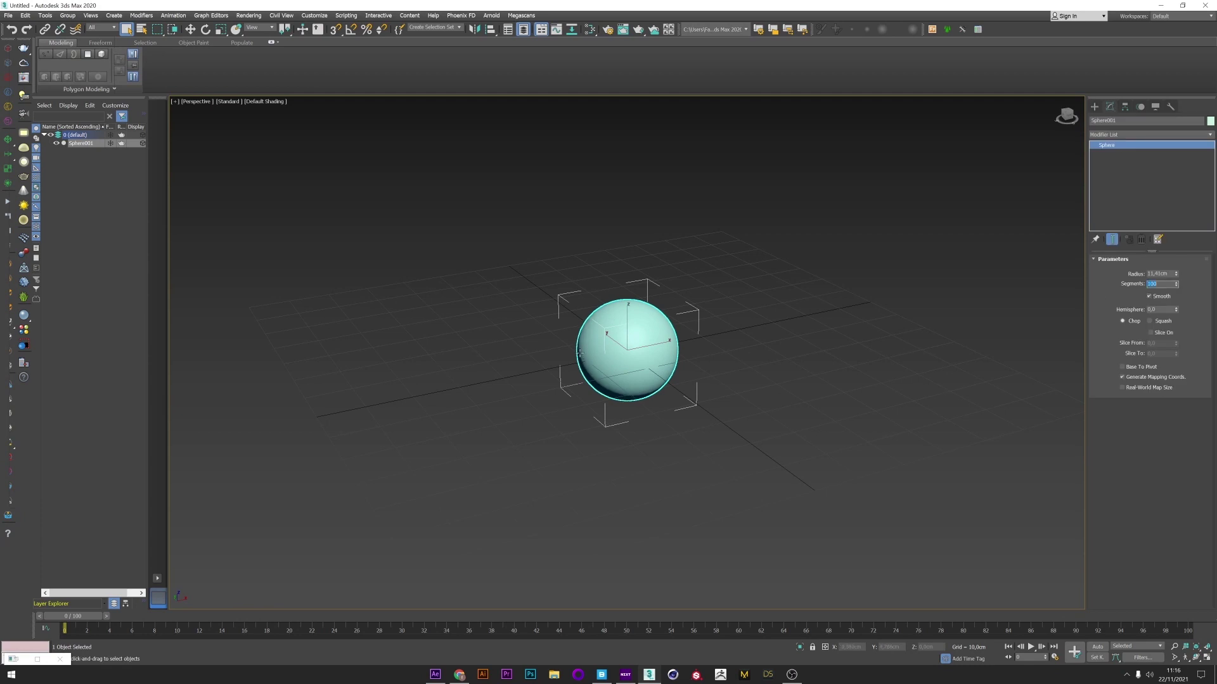
Place a tyFlow object beside the sphere and open its editor, arranging the window clear of the sphere.
middle_drag(580, 365, 448, 376)
click(1095, 107)
click(1168, 215)
click(810, 371)
click(1110, 106)
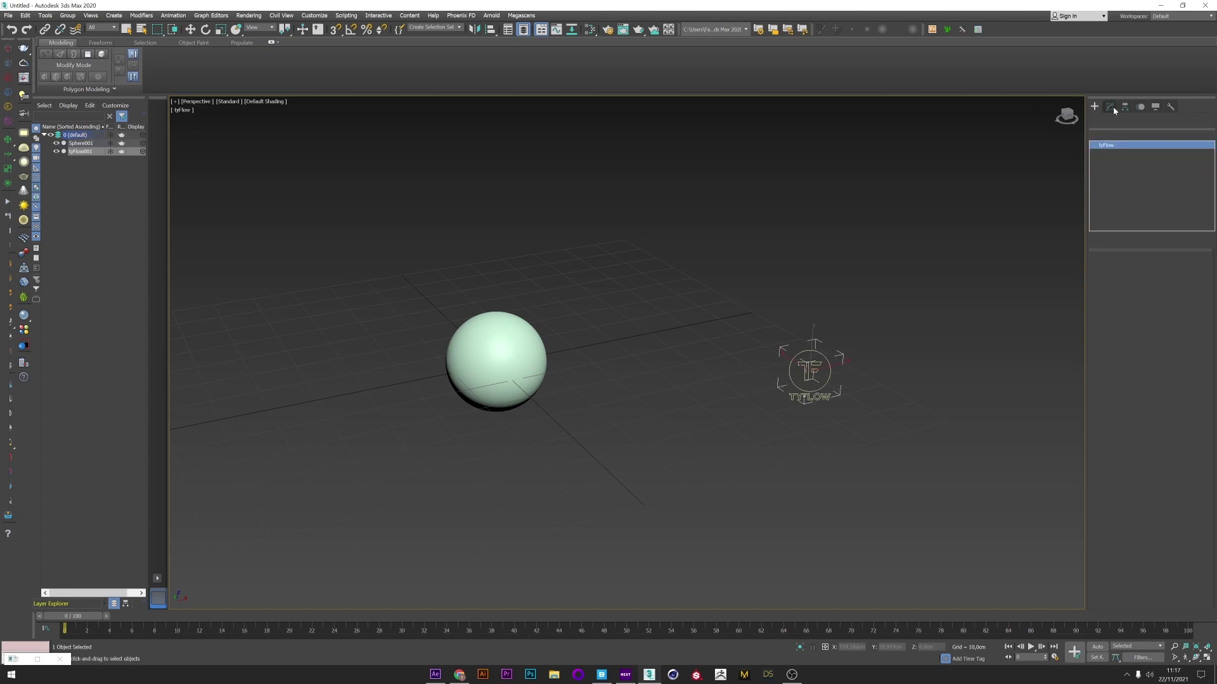
click(1143, 281)
drag(327, 256, 535, 254)
drag(658, 154, 782, 152)
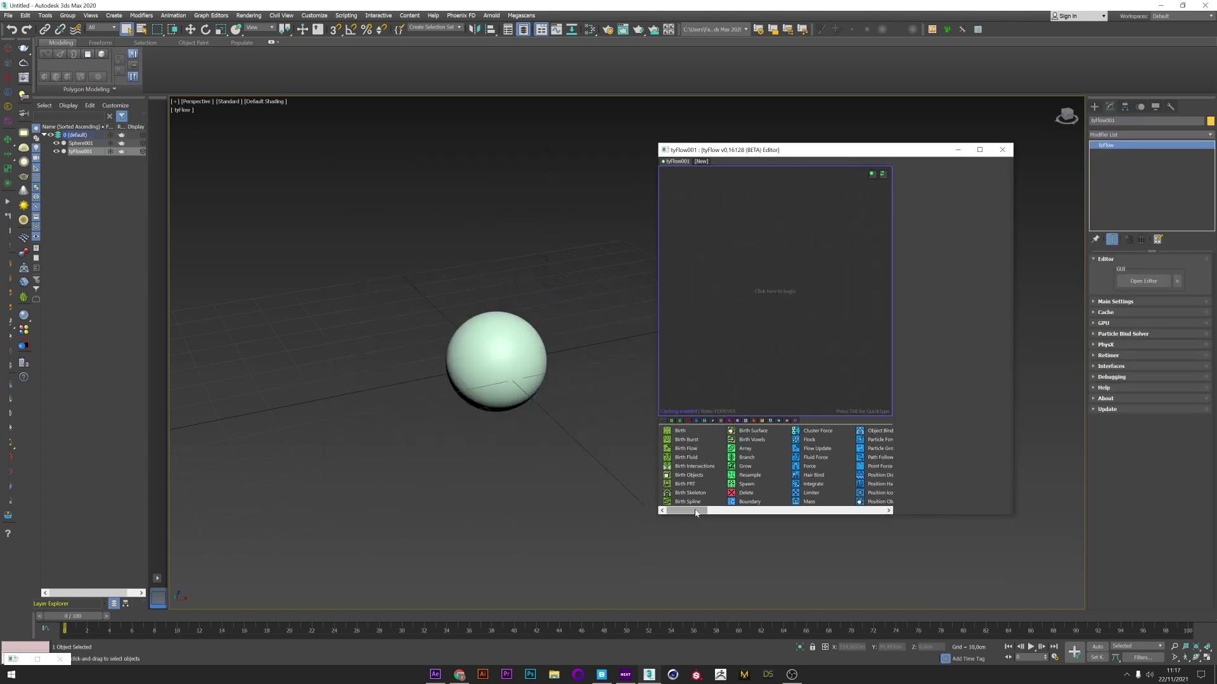
Create an event in the flow containing a Birth VDB operator followed by a VDB To Mesh operator.
click(787, 421)
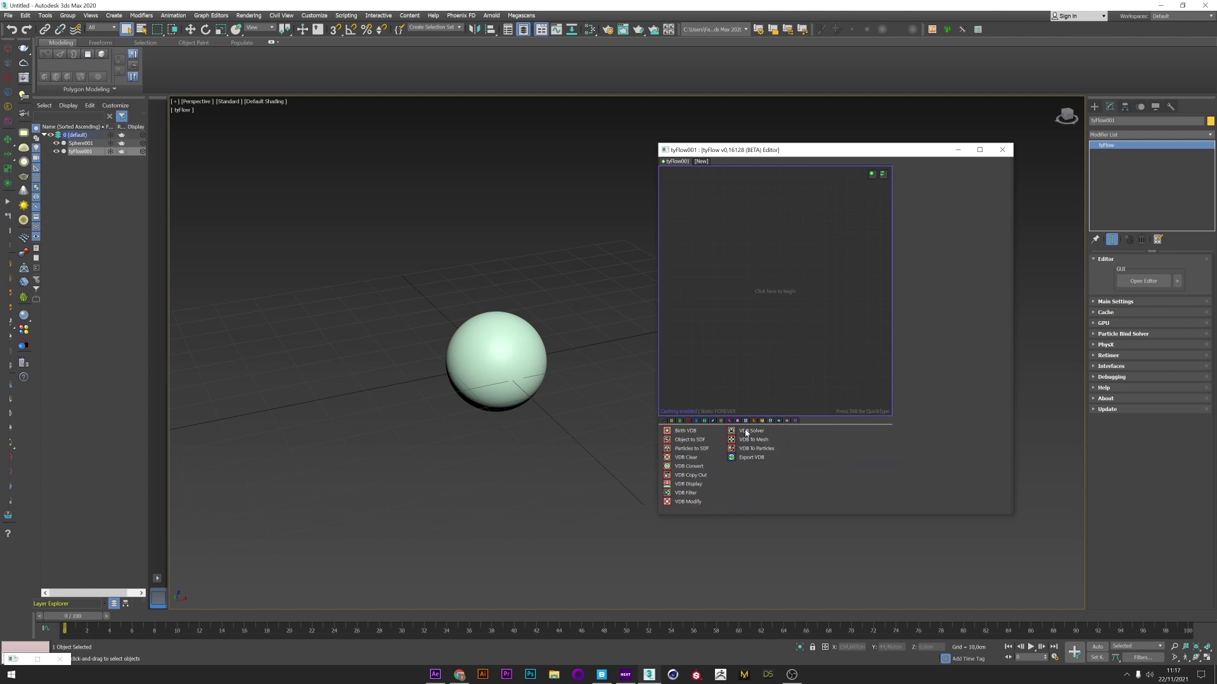
drag(681, 431, 682, 430)
drag(730, 227, 729, 227)
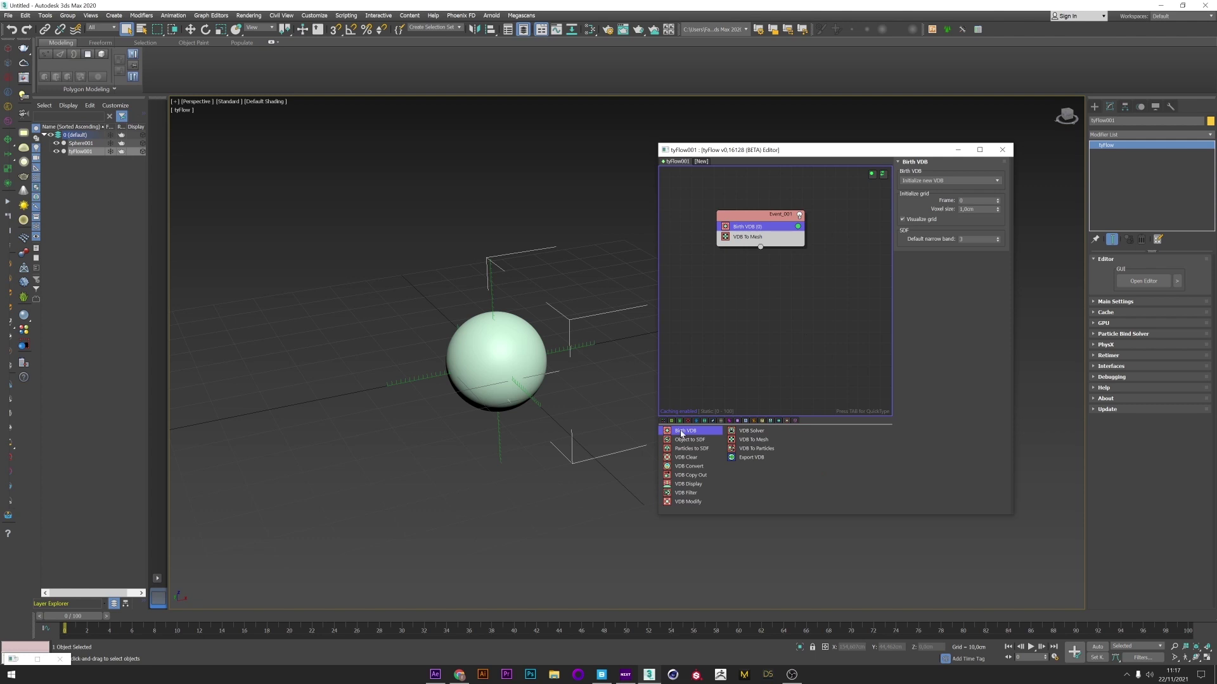
Insert an Object to SDF operator before VDB To Mesh with the sphere as its object, and hide the original sphere.
drag(686, 439, 688, 439)
drag(773, 231, 770, 231)
click(940, 267)
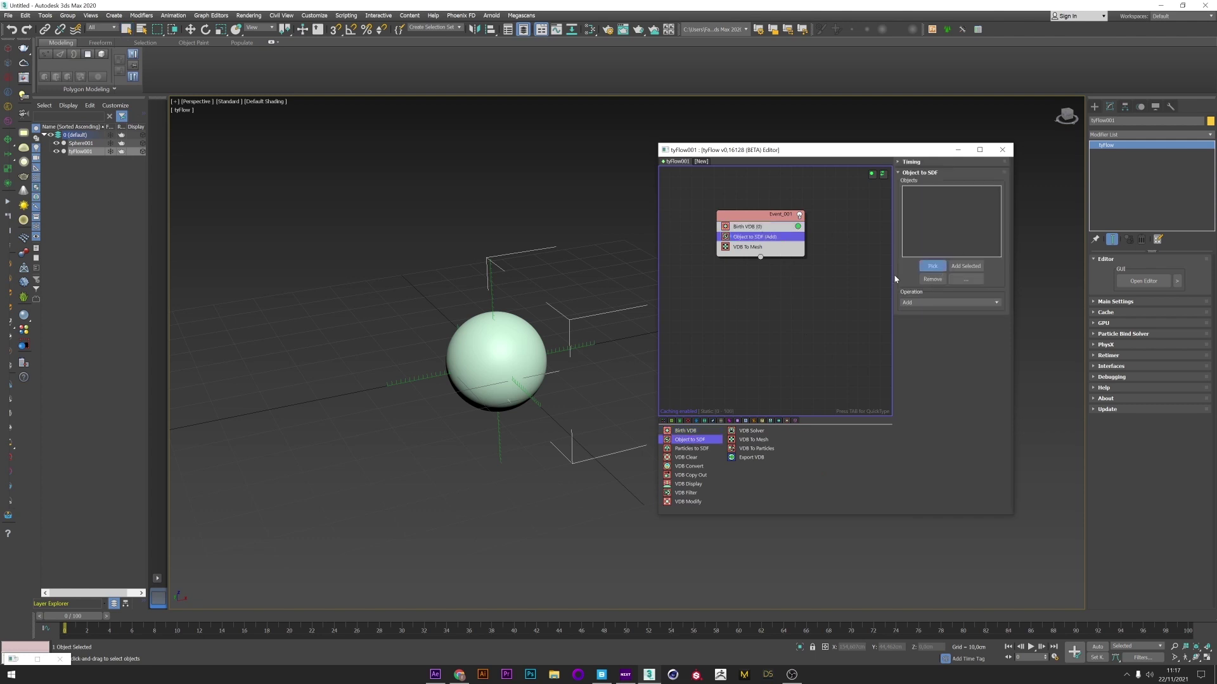
click(495, 359)
click(56, 143)
Try a Birth VDB voxel size of 0.5 cm, and settle on 0.7 cm.
middle_drag(375, 372, 306, 361)
scroll(377, 341, up, 5)
middle_drag(378, 339, 358, 327)
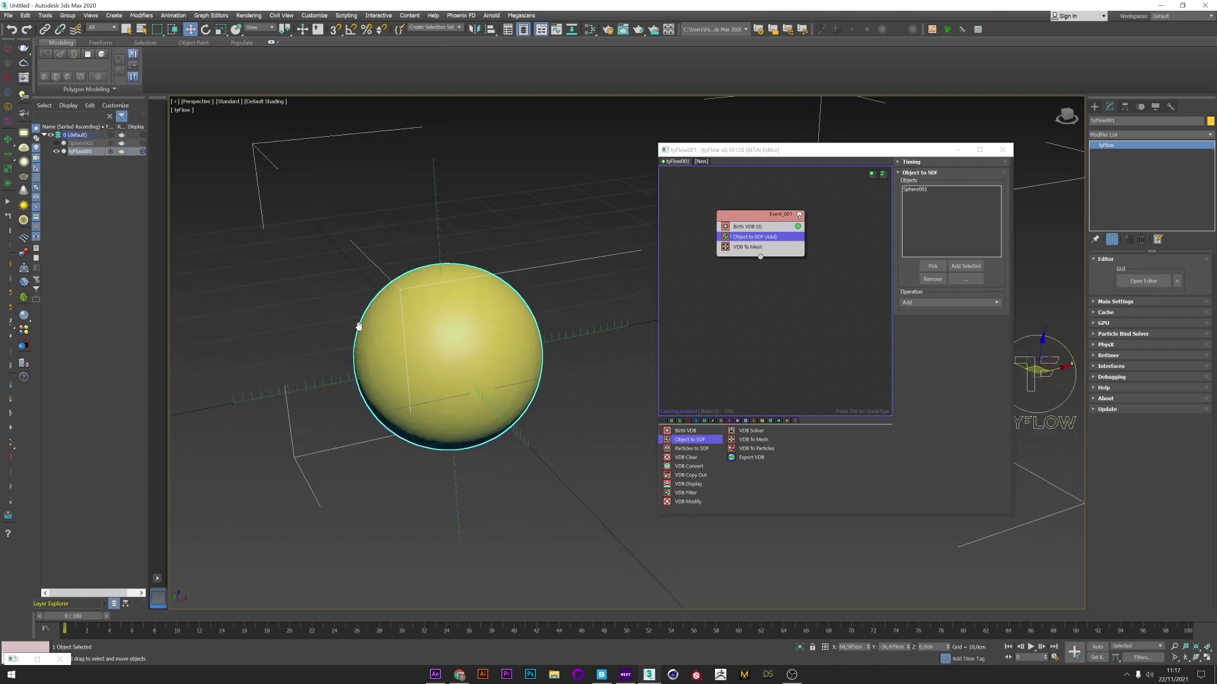
click(780, 227)
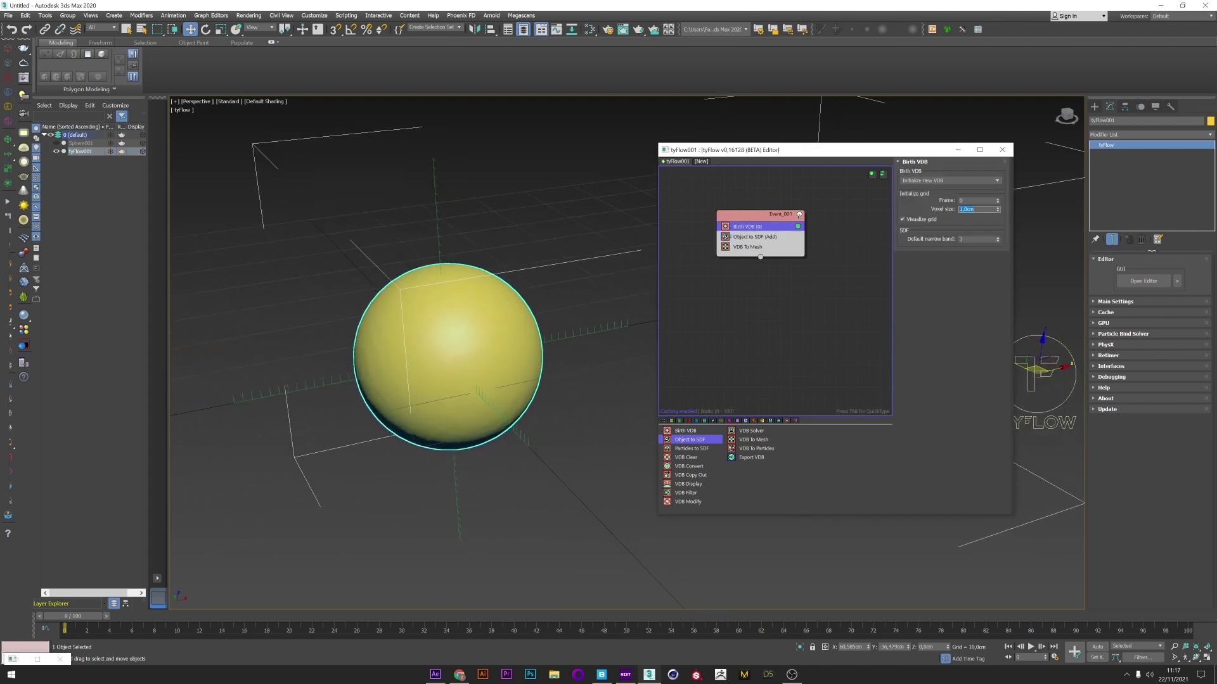
text(0,5)
key(Return)
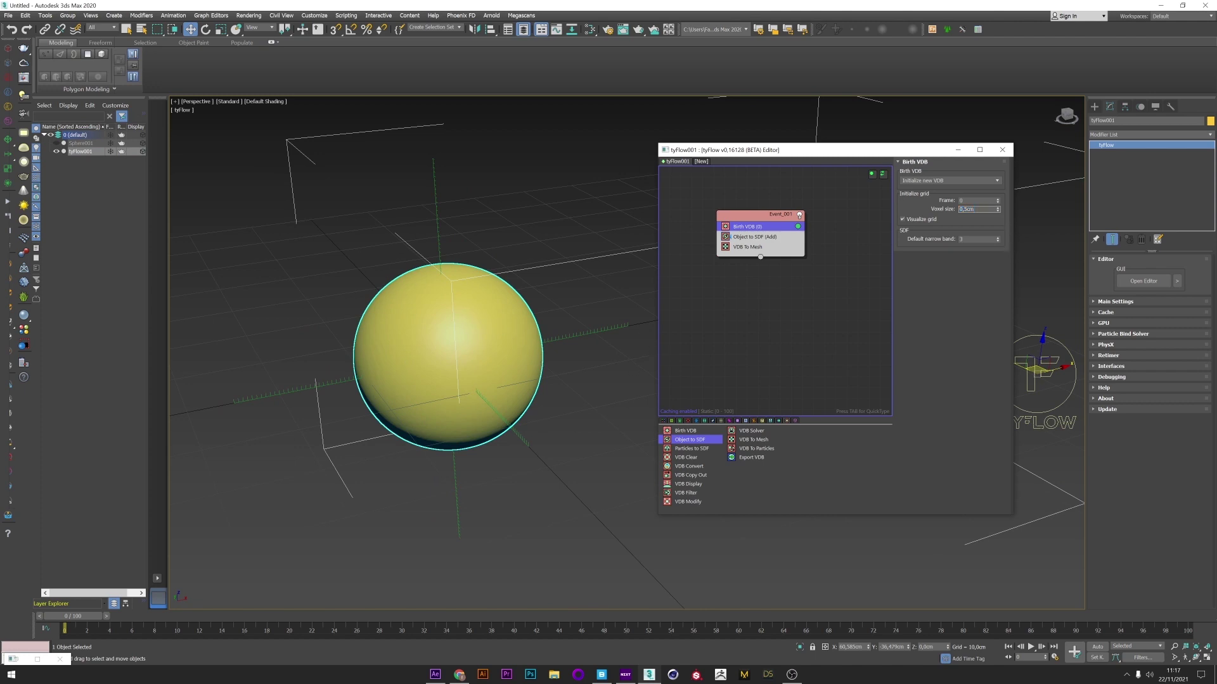
text(0,7)
key(Return)
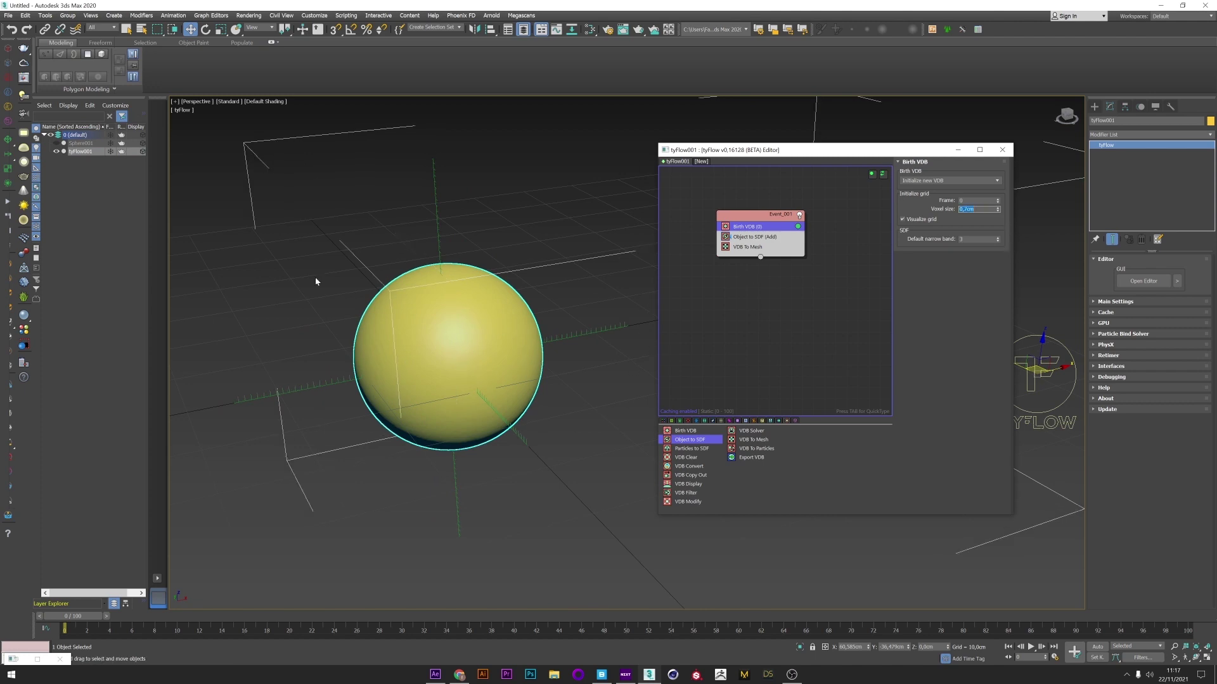
Hide the tyFlow mesh, unhide the sphere and make two overlapping copies of it, one beside it and one above the pair.
click(56, 152)
click(55, 143)
scroll(386, 320, down, 3)
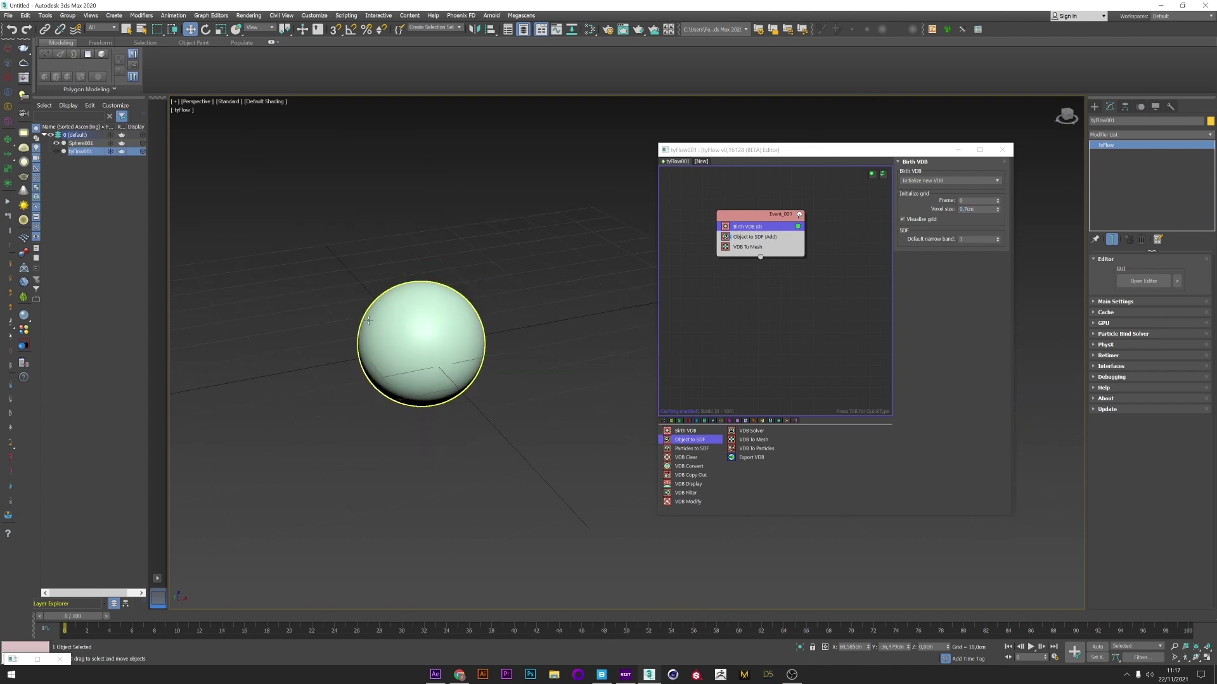
middle_drag(395, 322, 344, 324)
click(344, 323)
scroll(345, 323, up, 3)
scroll(365, 387, down, 2)
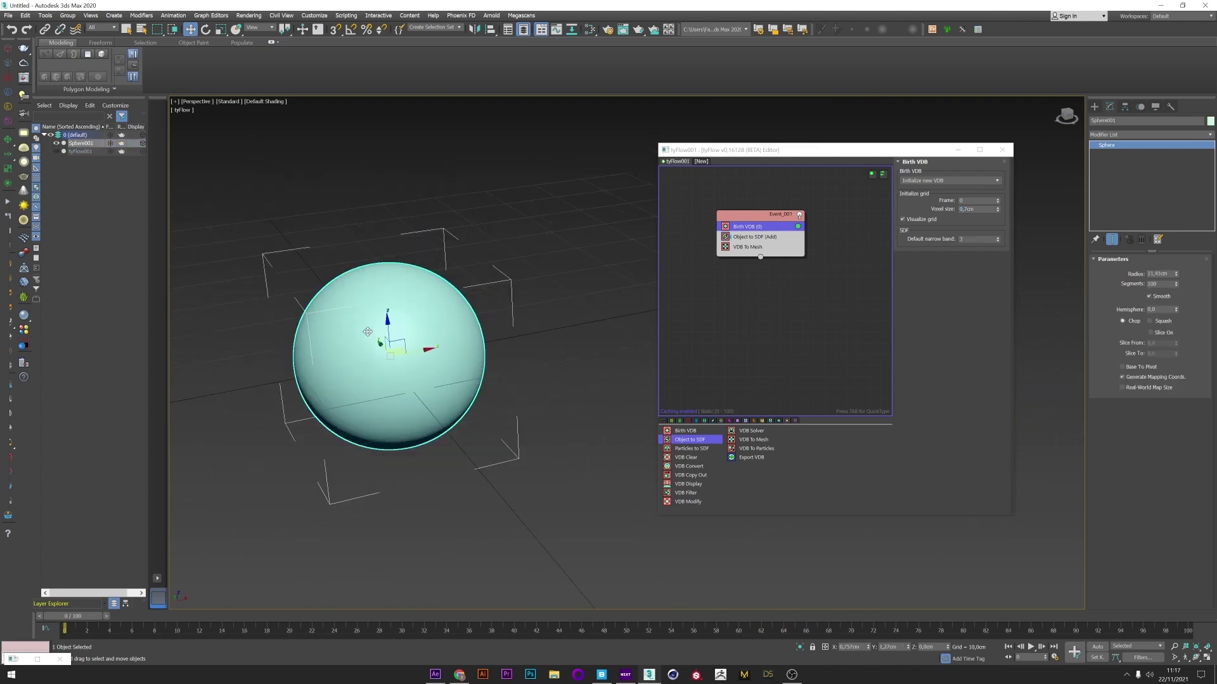
mouse_move(419, 351)
shift+mouse_down()
mouse_move(574, 322)
mouse_move(508, 332)
mouse_move(455, 185)
shift+mouse_up()
key(Return)
scroll(538, 327, down, 2)
key(Return)
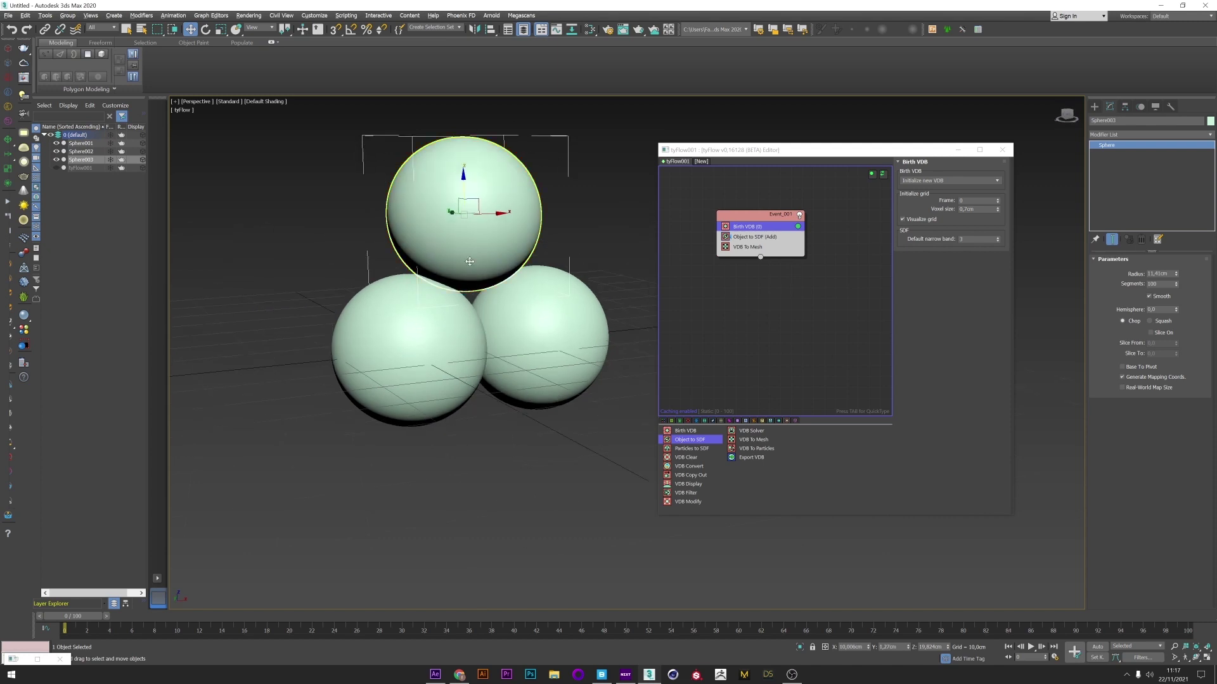
Hide the three source spheres and unhide the tyFlow object.
click(57, 160)
click(56, 151)
click(57, 143)
click(57, 168)
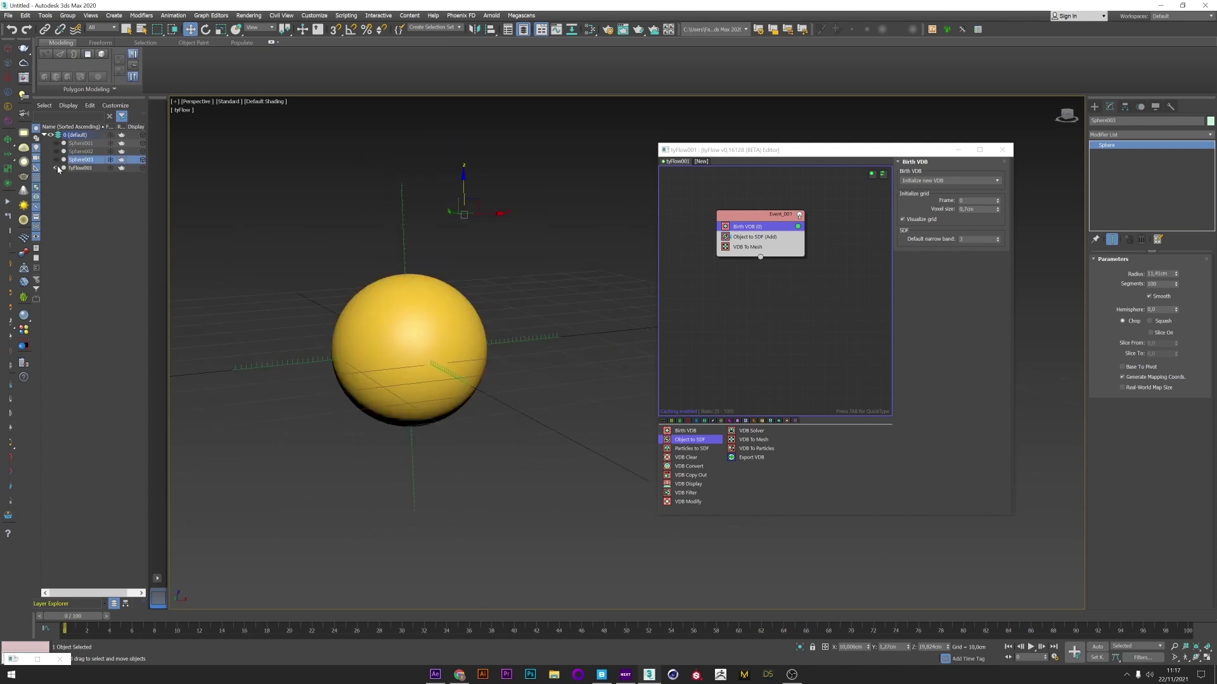
Add the two copied spheres to the object list of the Object to SDF operator.
click(81, 168)
click(754, 237)
click(933, 265)
click(100, 143)
click(81, 152)
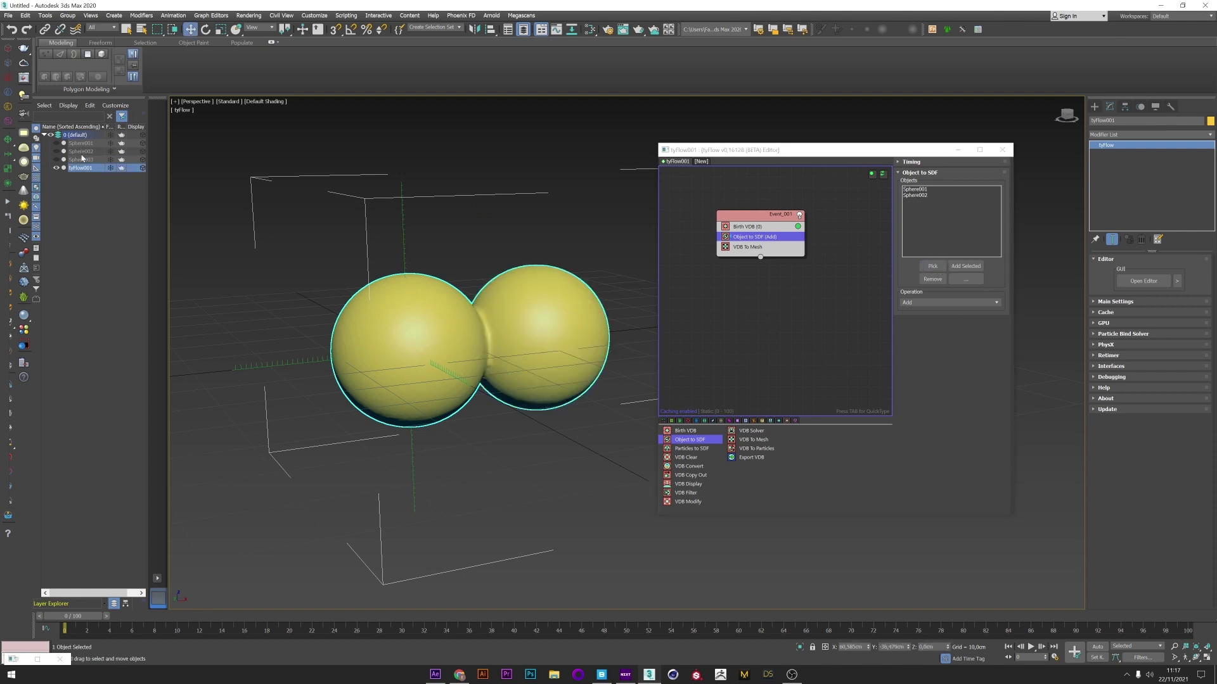
click(93, 160)
alt+middle_drag(527, 316, 424, 274)
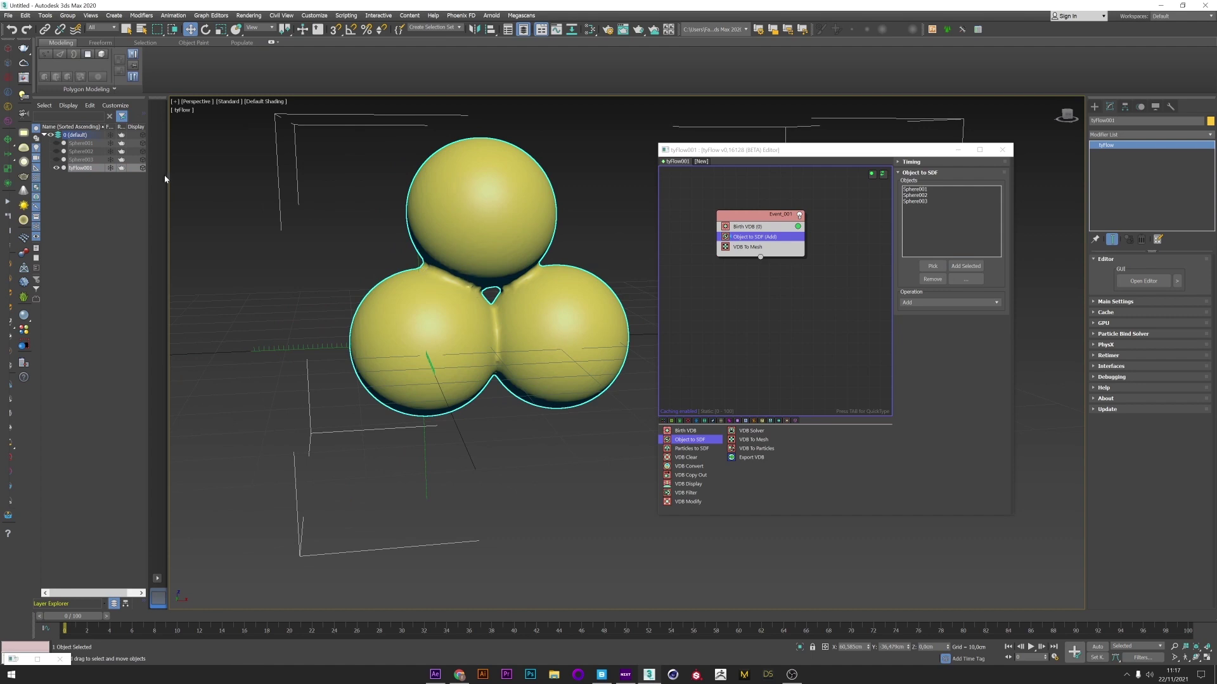
Move the hidden upper sphere so that it sits mostly above the first sphere.
click(75, 161)
mouse_move(481, 188)
mouse_down()
mouse_move(481, 209)
mouse_move(480, 176)
mouse_move(504, 212)
mouse_move(489, 212)
mouse_up()
middle_drag(488, 321, 434, 326)
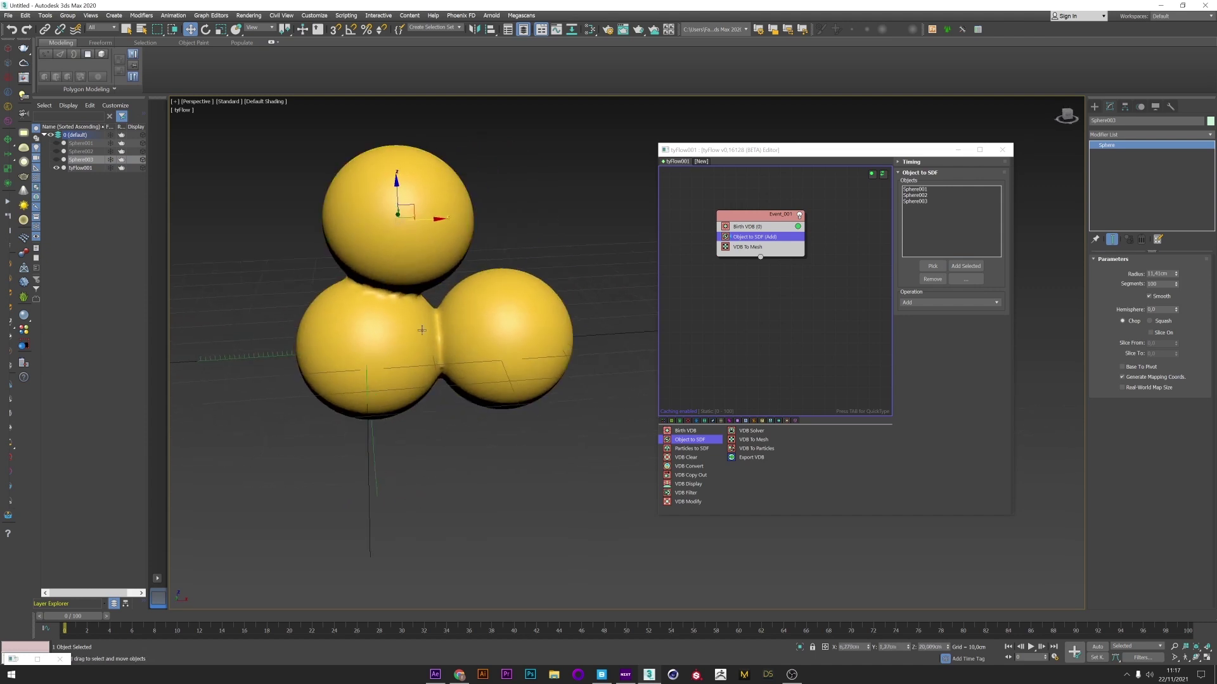
Insert a second Object to SDF operator before VDB To Mesh and review its available operations.
drag(698, 439, 710, 423)
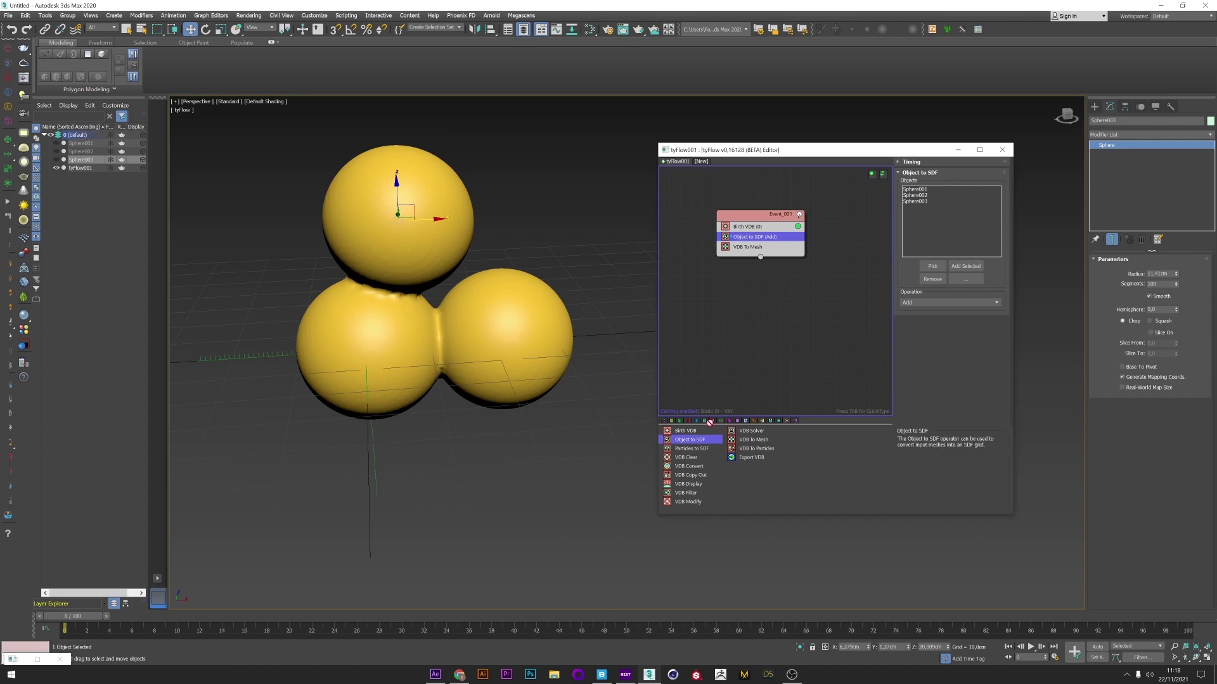
drag(758, 244, 759, 246)
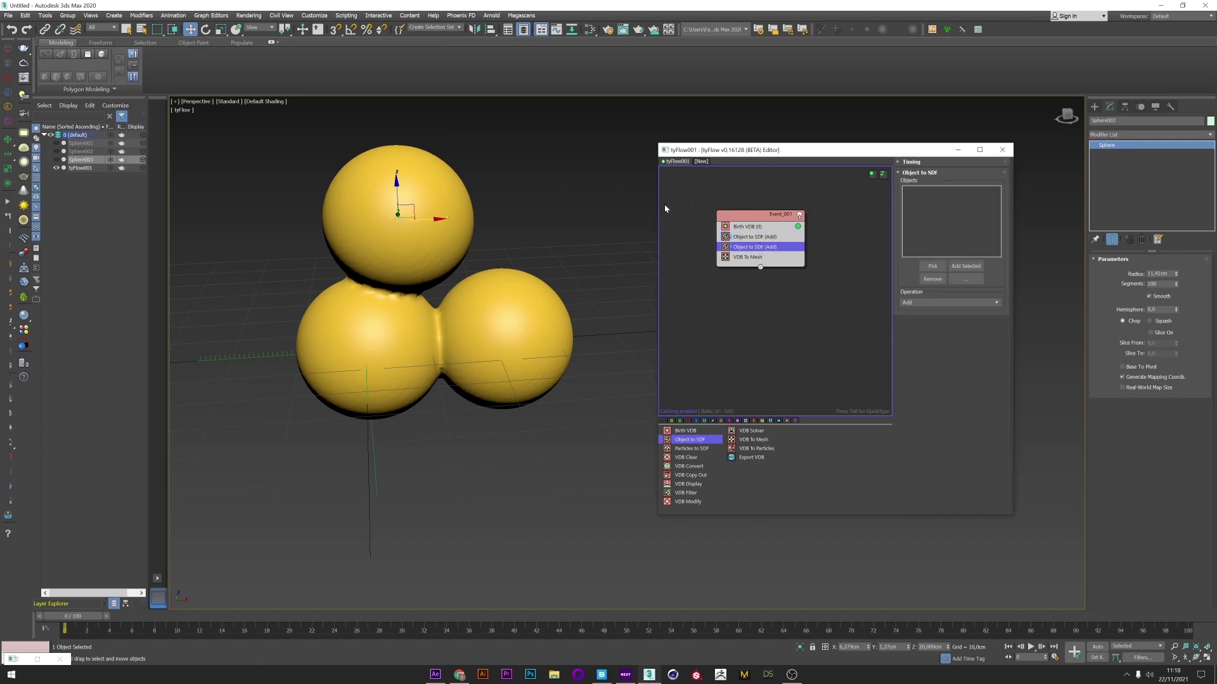
click(917, 302)
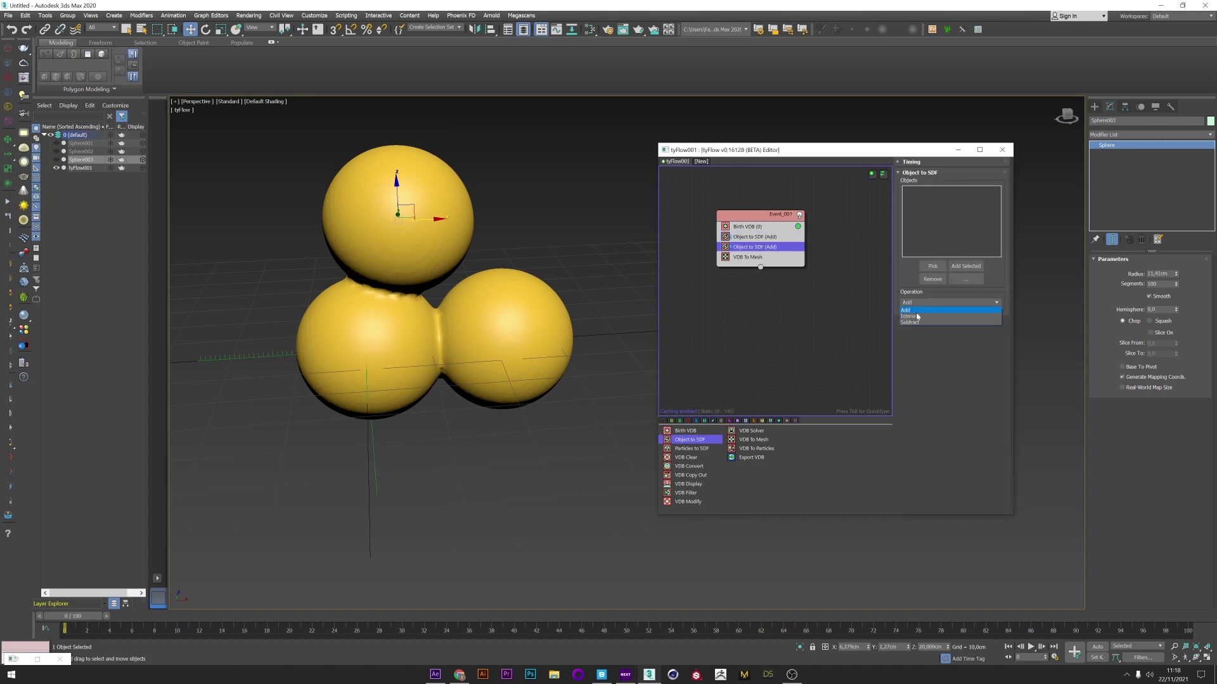
click(922, 373)
Copy the upper sphere, place the copy in front of the junction of the two lower spheres, and hide the source spheres.
click(56, 160)
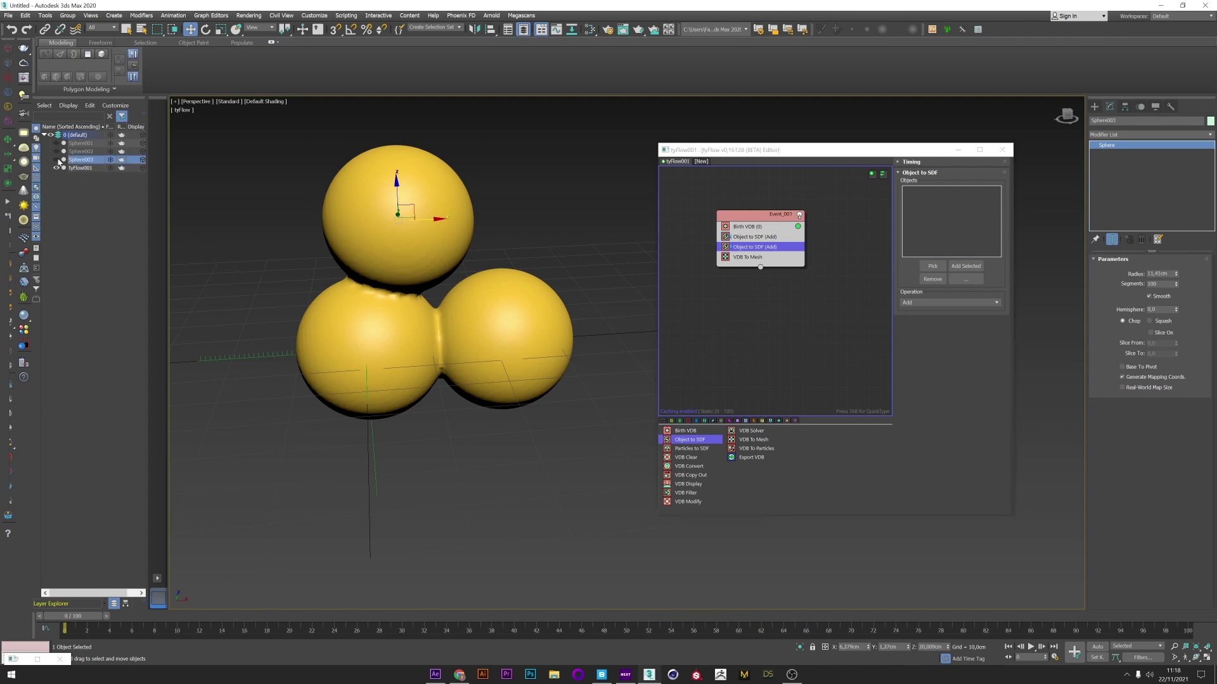
mouse_move(396, 186)
shift+mouse_down()
mouse_move(402, 269)
mouse_move(470, 299)
shift+mouse_up()
key(Return)
alt+middle_drag(470, 298, 510, 296)
drag(444, 267, 466, 329)
alt+middle_drag(466, 328, 418, 326)
drag(57, 168, 55, 161)
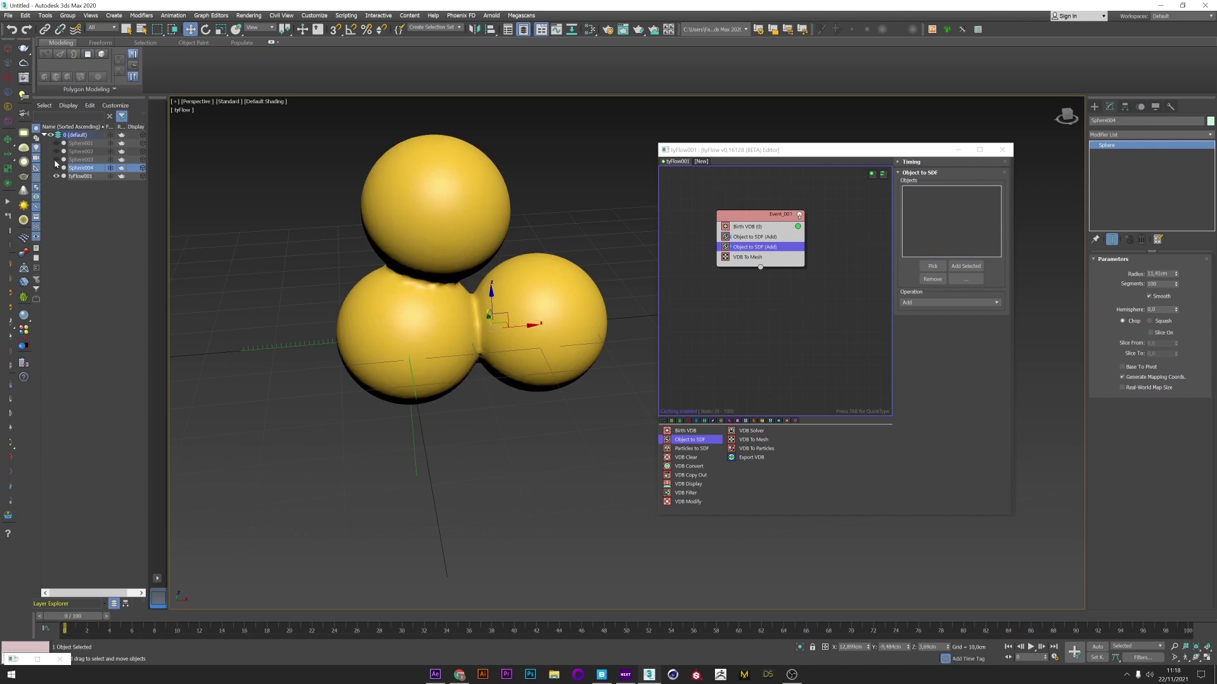
Set the second Object to SDF operator to Subtract and add the newly copied fourth sphere as its object.
click(919, 303)
click(913, 328)
click(935, 270)
click(92, 169)
alt+middle_drag(482, 288, 418, 263)
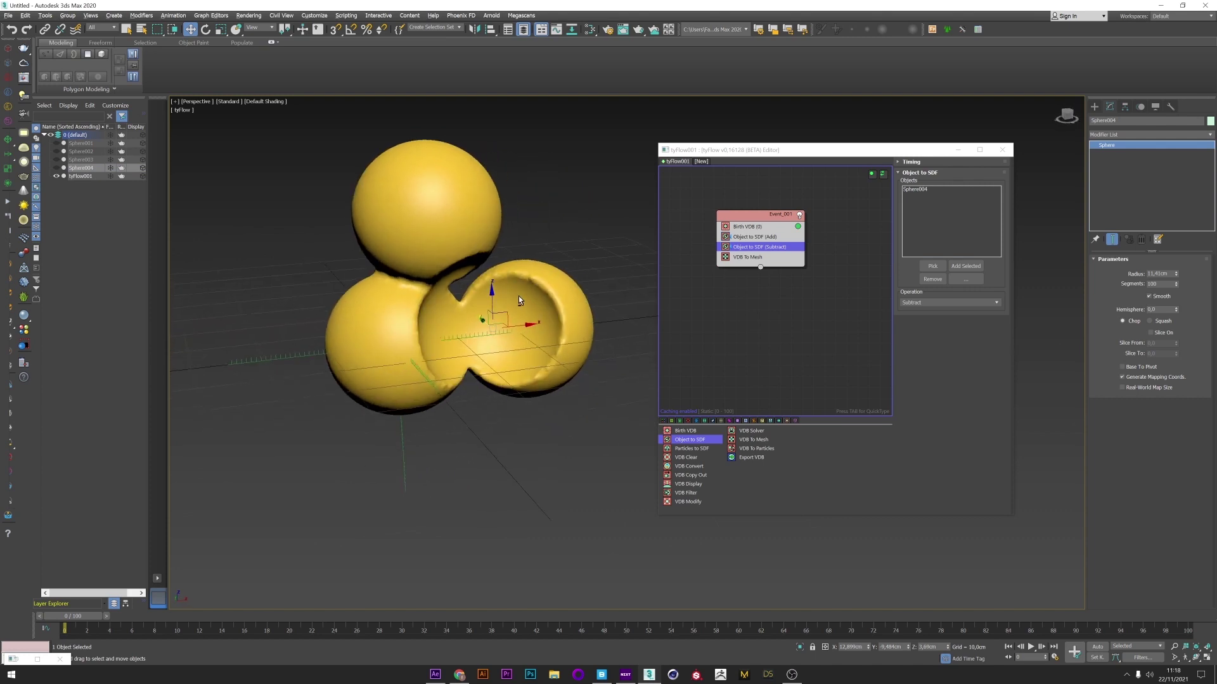
Refine the Birth VDB voxel size to 0.5 cm, and further to 0.3 cm.
click(763, 225)
click(972, 209)
key(Return)
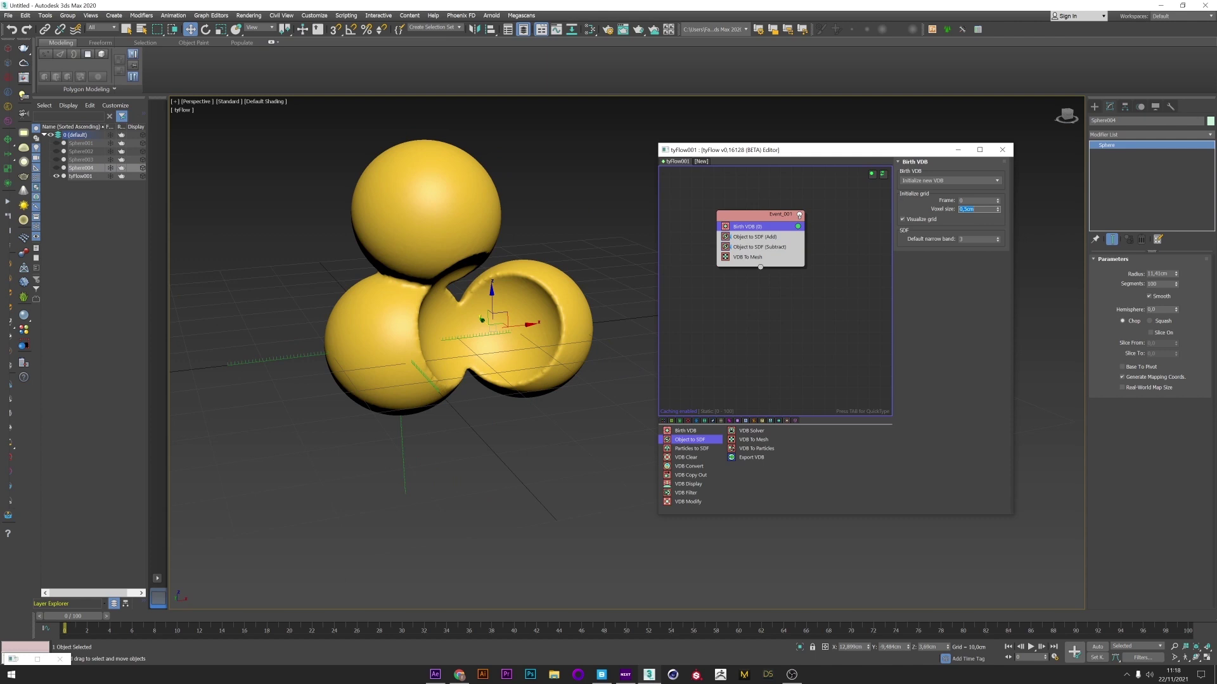
key(Return)
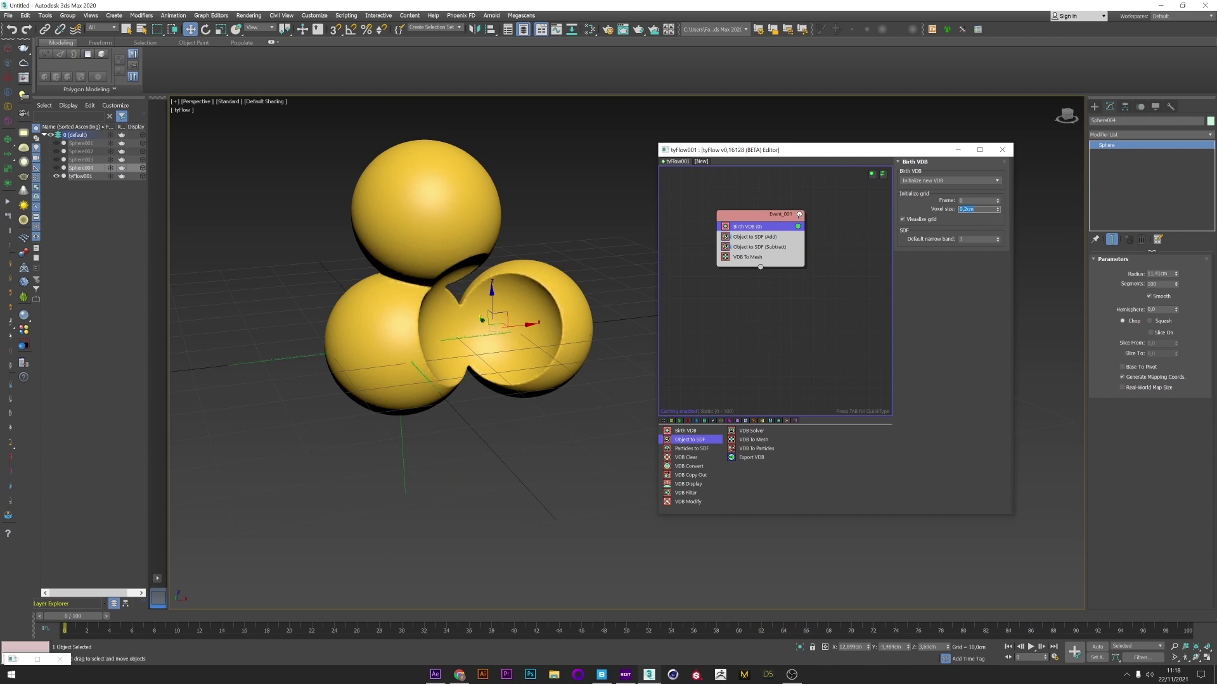
Change the second Object to SDF operator's operation to Intersect, inspect the shape, and disable that operator.
click(761, 246)
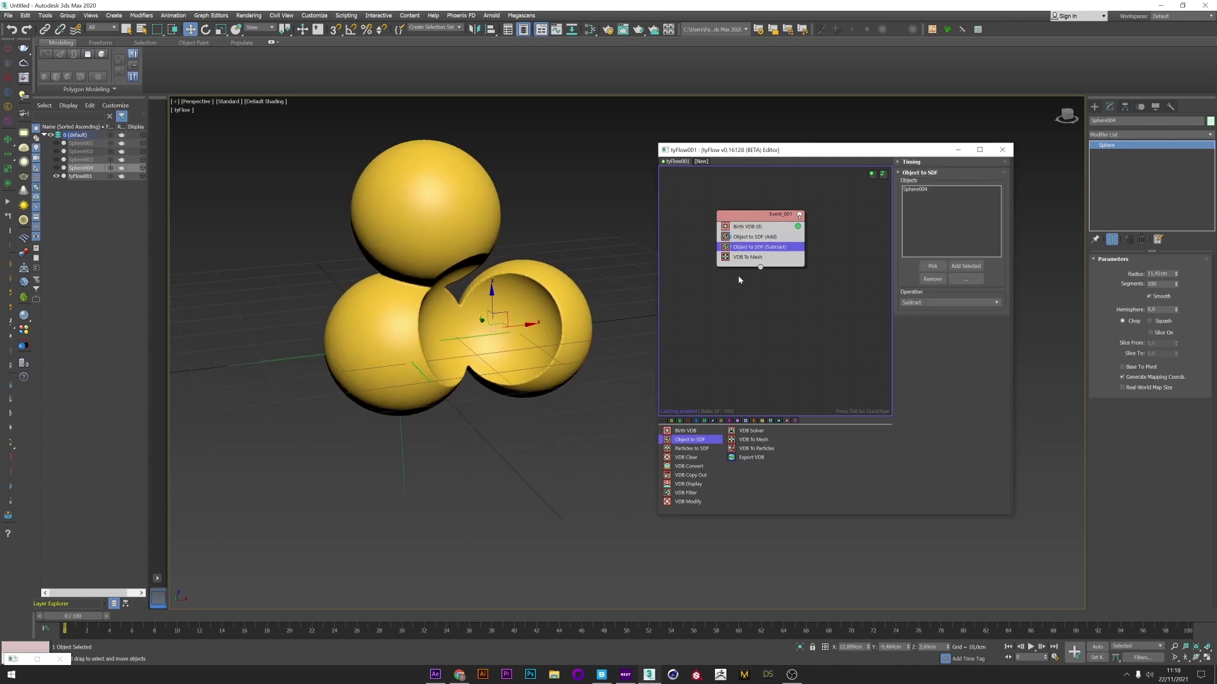
click(923, 303)
click(922, 322)
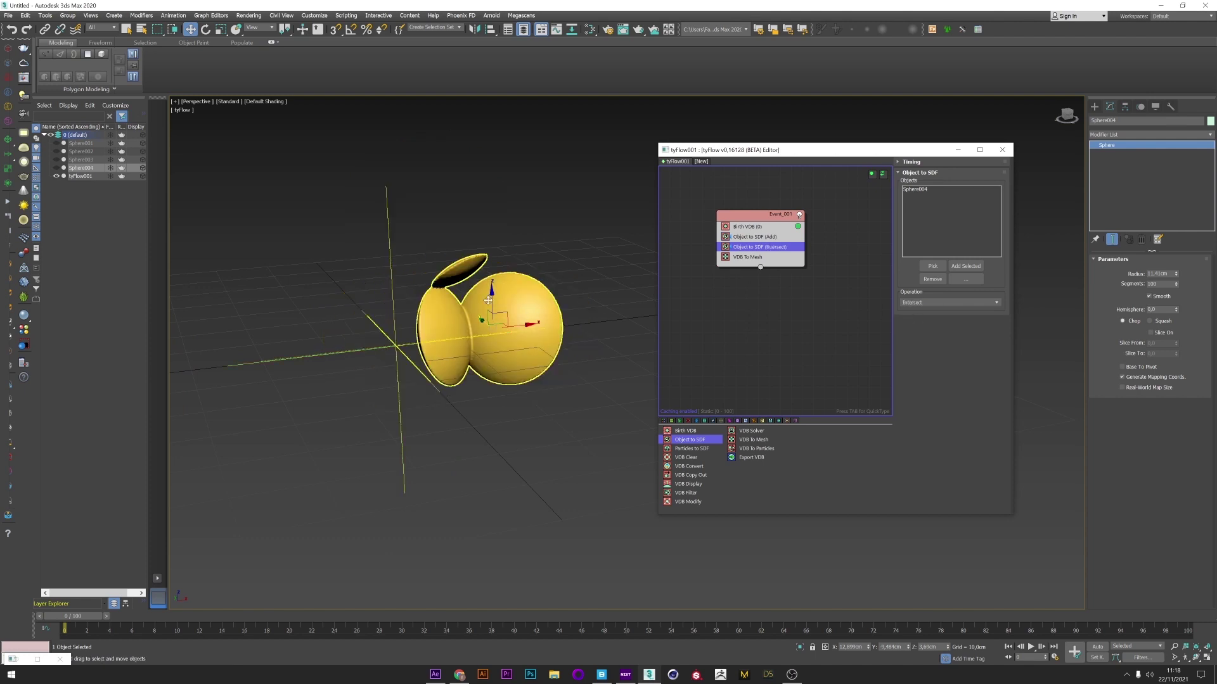
alt+middle_drag(526, 318, 461, 307)
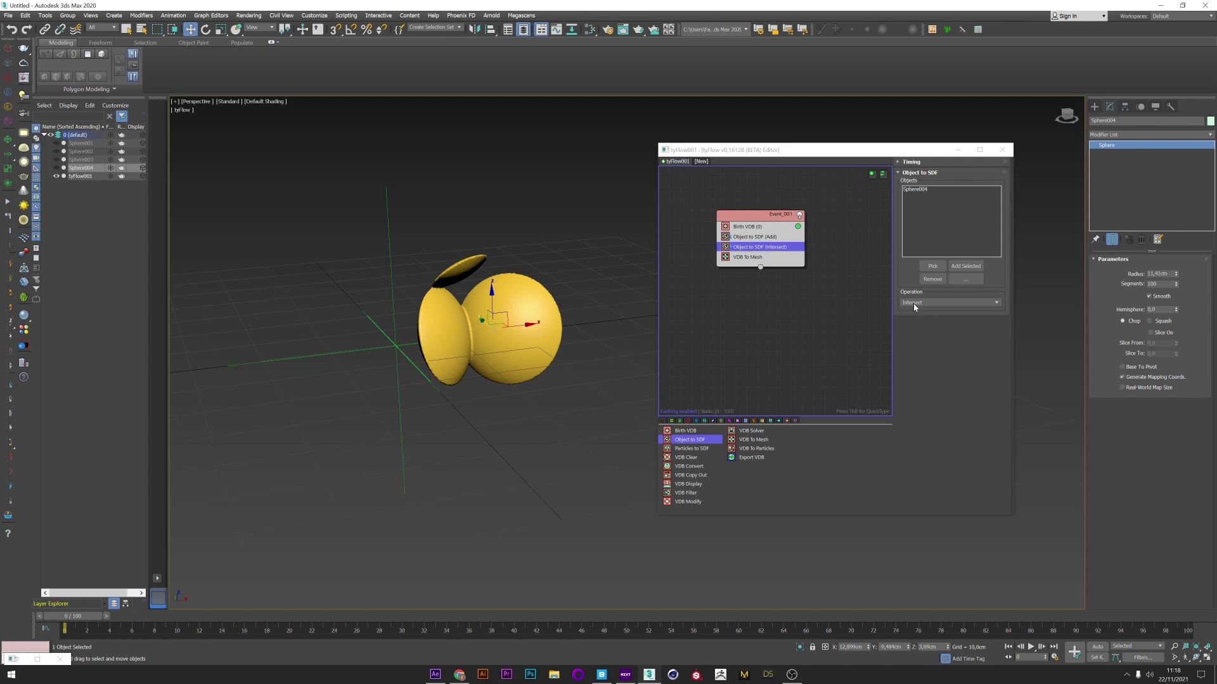
click(726, 247)
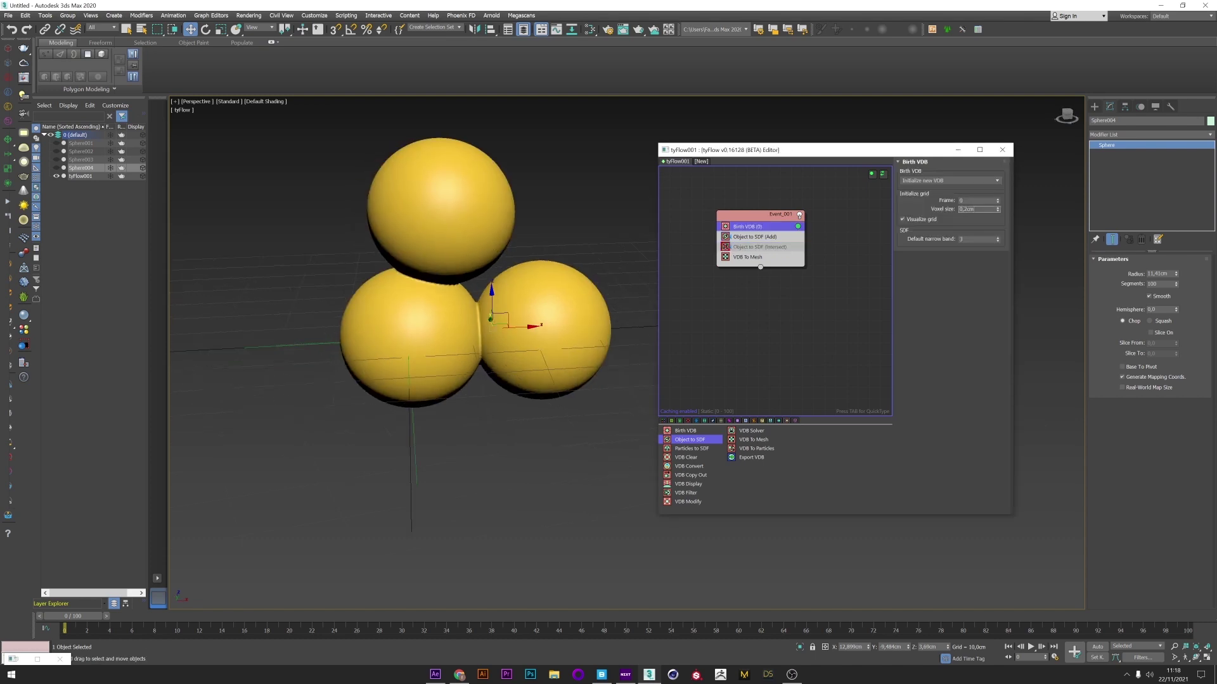
Centre the upper sphere above the two lower ones and insert a VDB Filter operator before VDB To Mesh.
click(413, 220)
drag(469, 212, 504, 209)
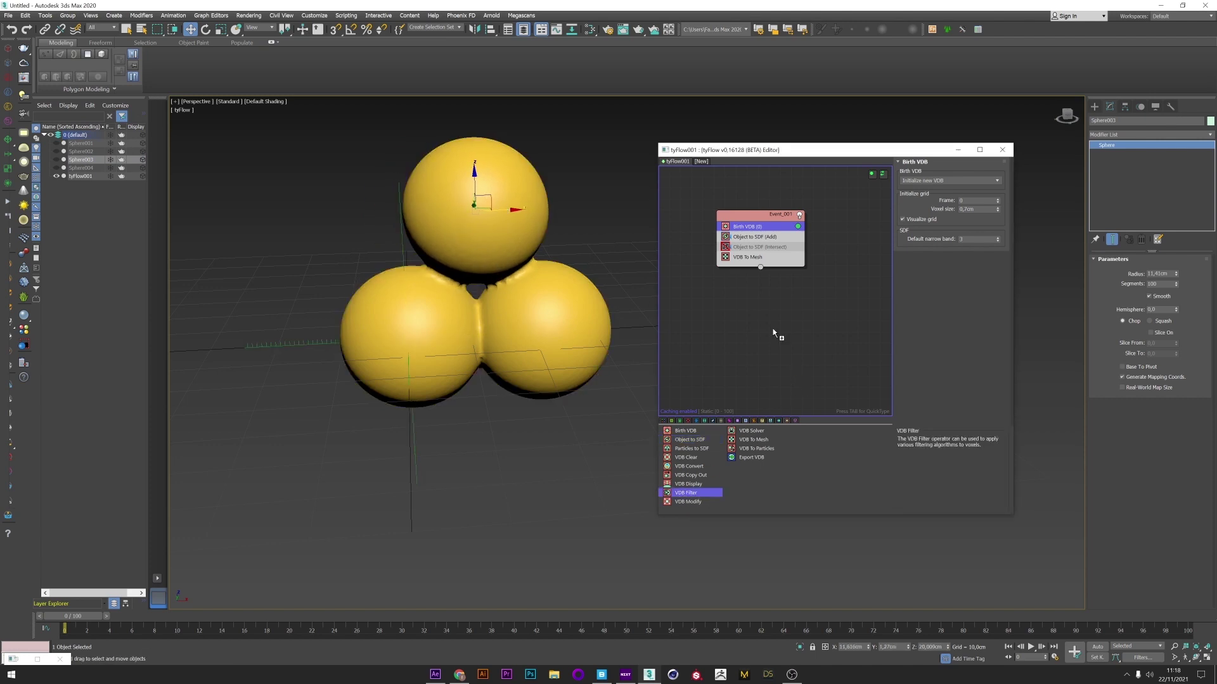
drag(739, 254, 739, 255)
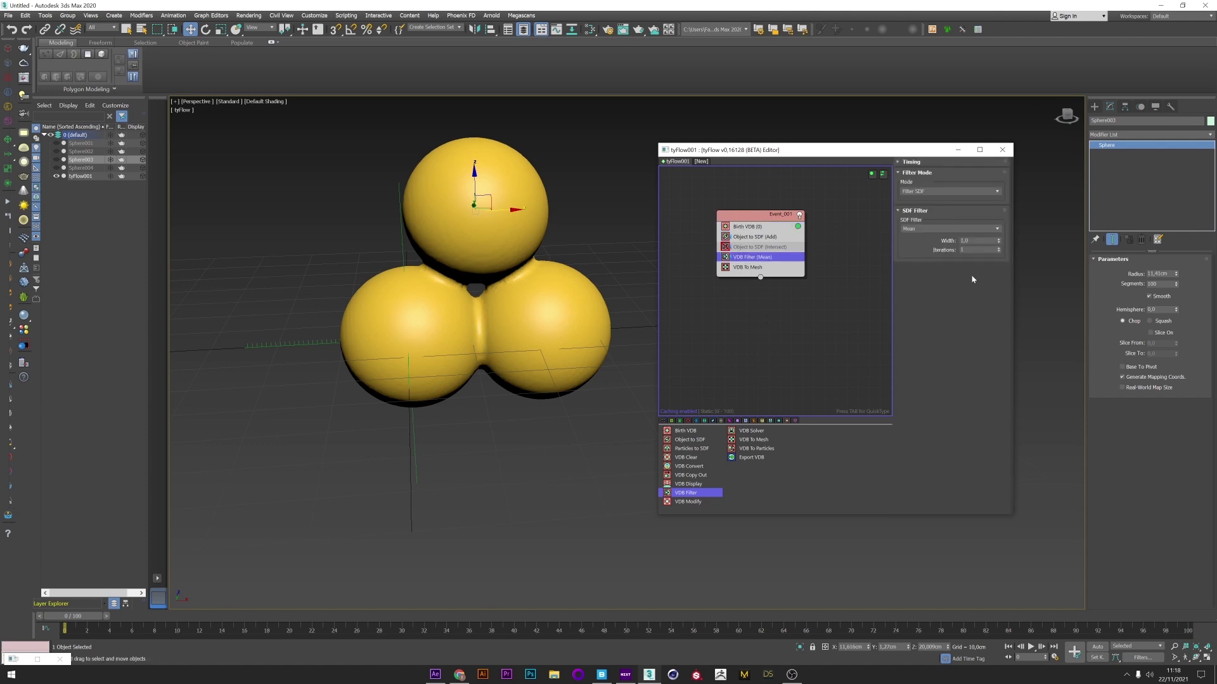
Keep the VDB Filter operator in Filter SDF mode and set its timing to Continuous.
click(925, 191)
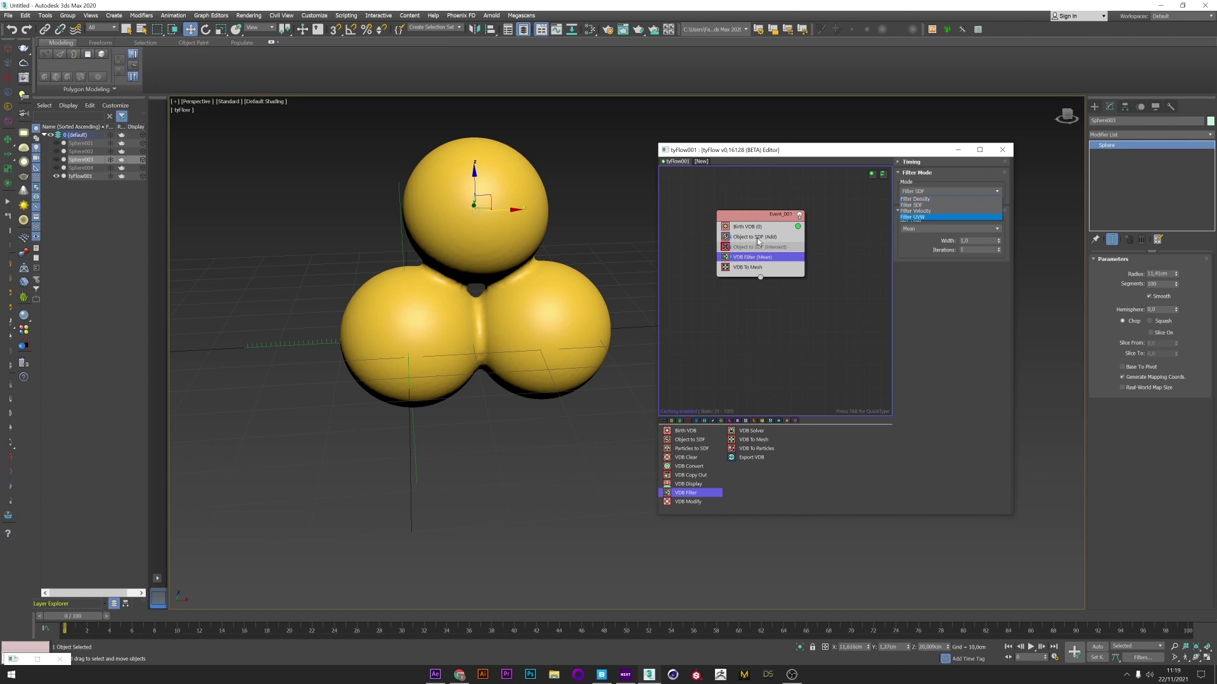
click(921, 205)
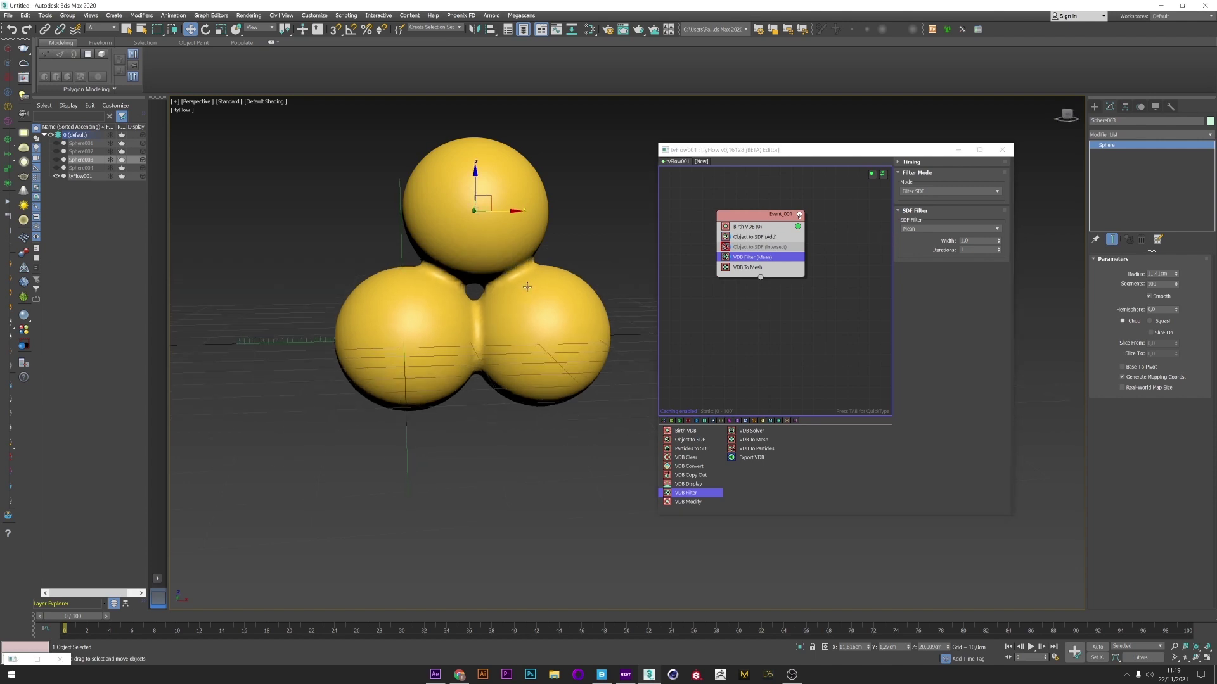
click(910, 162)
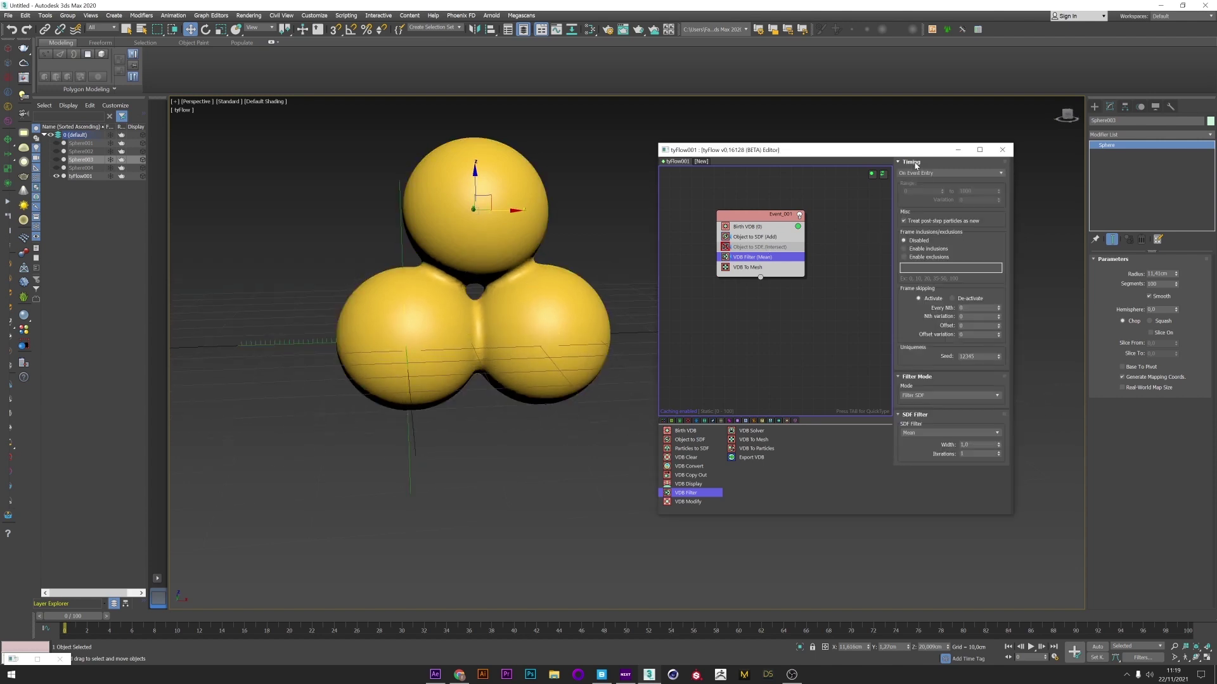
click(914, 173)
click(912, 193)
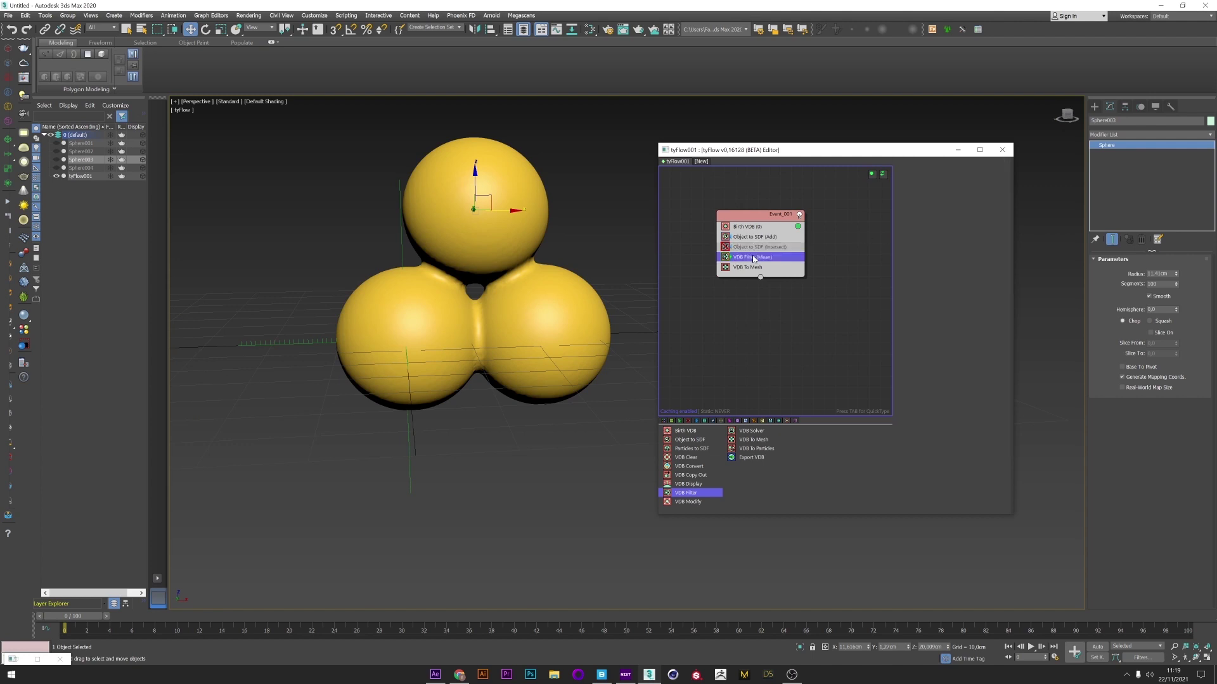
Disable and re-enable the VDB Filter and advance to frame 1 to compare the smoothing of the blended spheres.
click(725, 258)
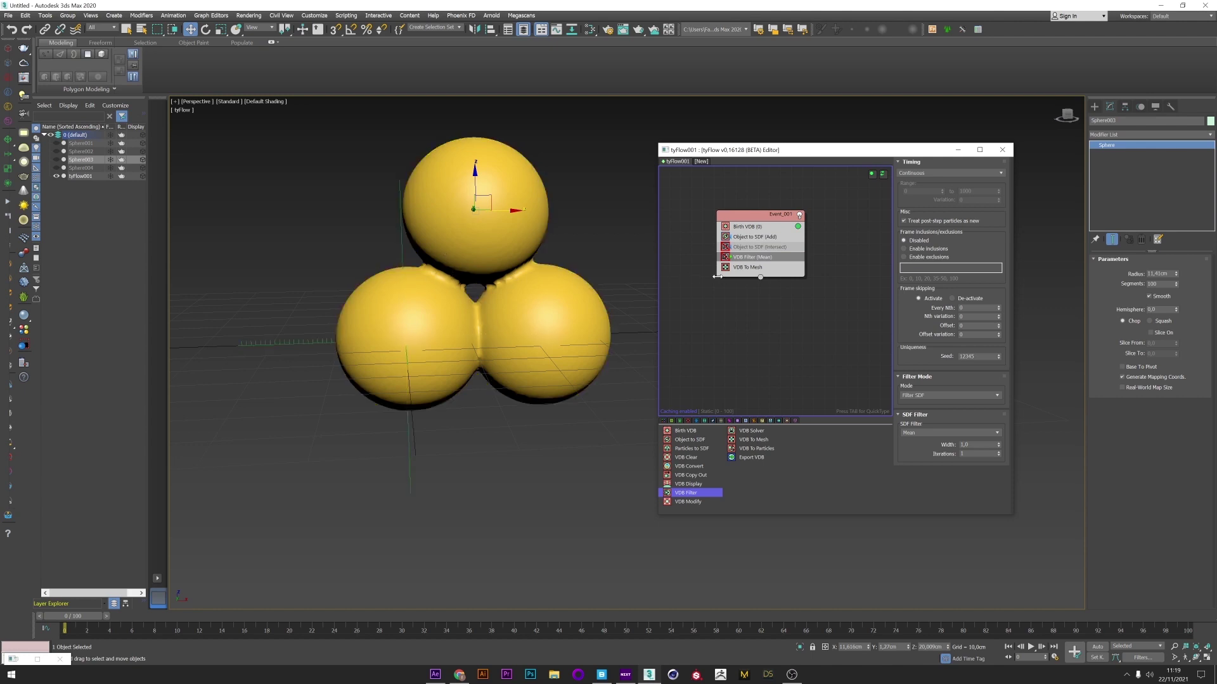
click(725, 259)
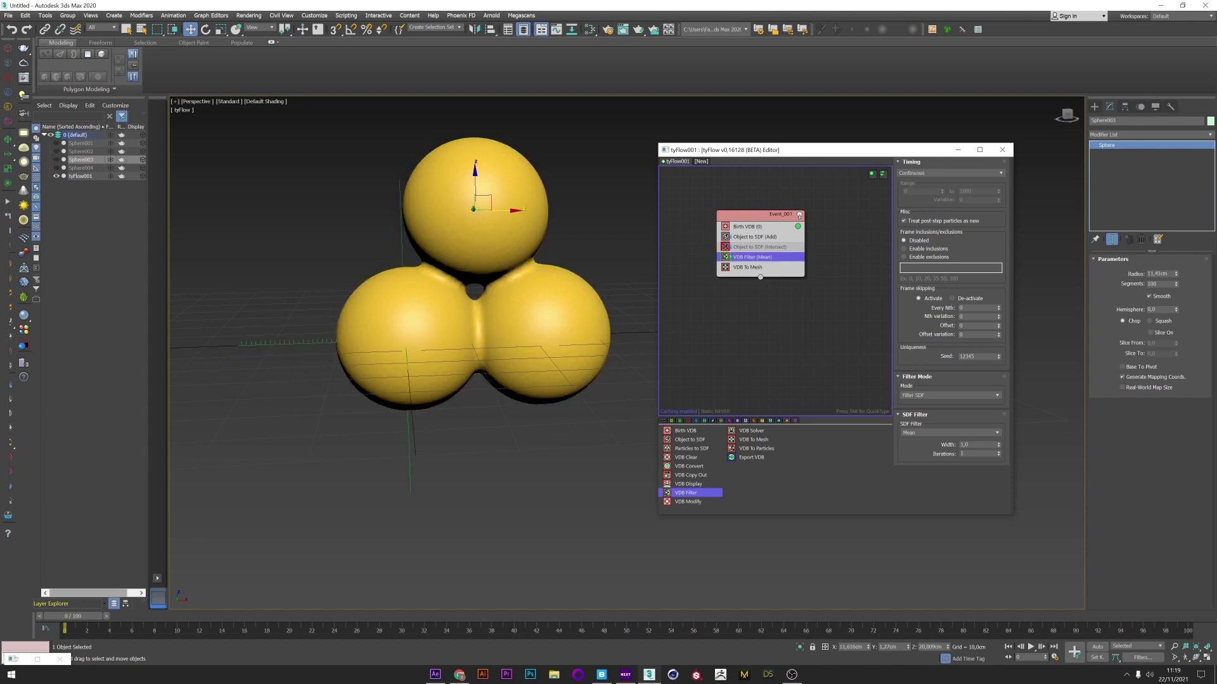
mouse_move(71, 620)
mouse_down()
mouse_move(293, 616)
mouse_move(91, 614)
mouse_up()
click(932, 385)
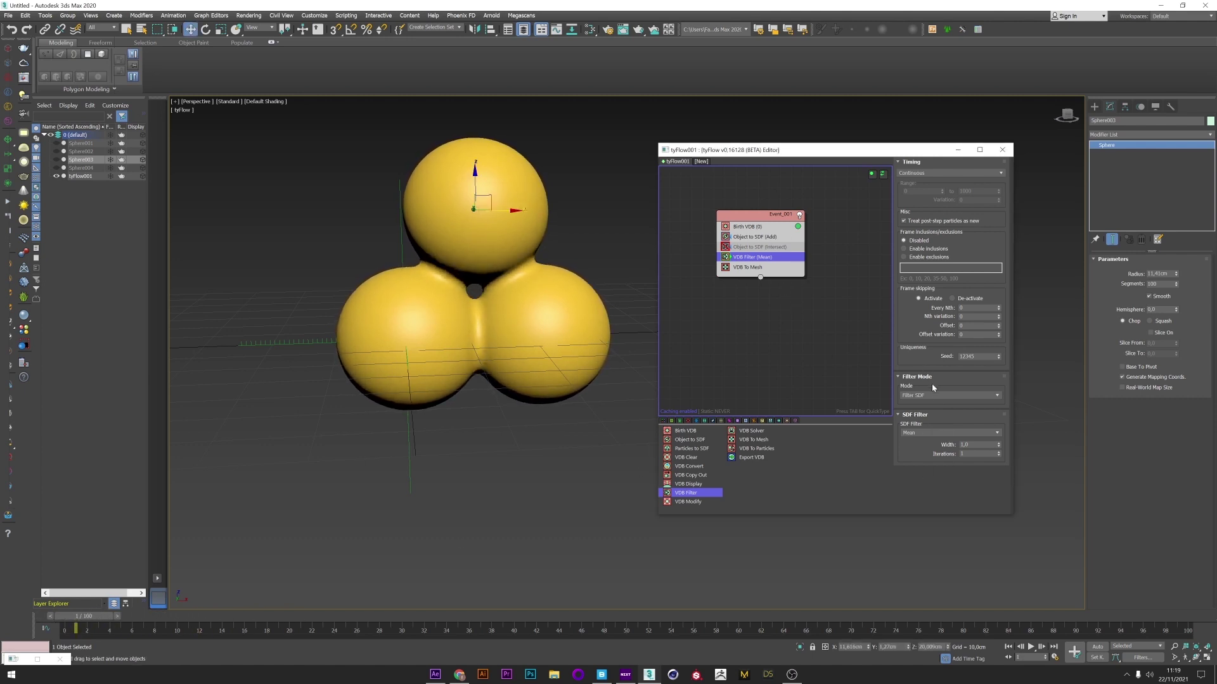
Try the Maxify SDF filter type and scrub the timeline to frame 12 to see its effect on the mesh.
click(922, 434)
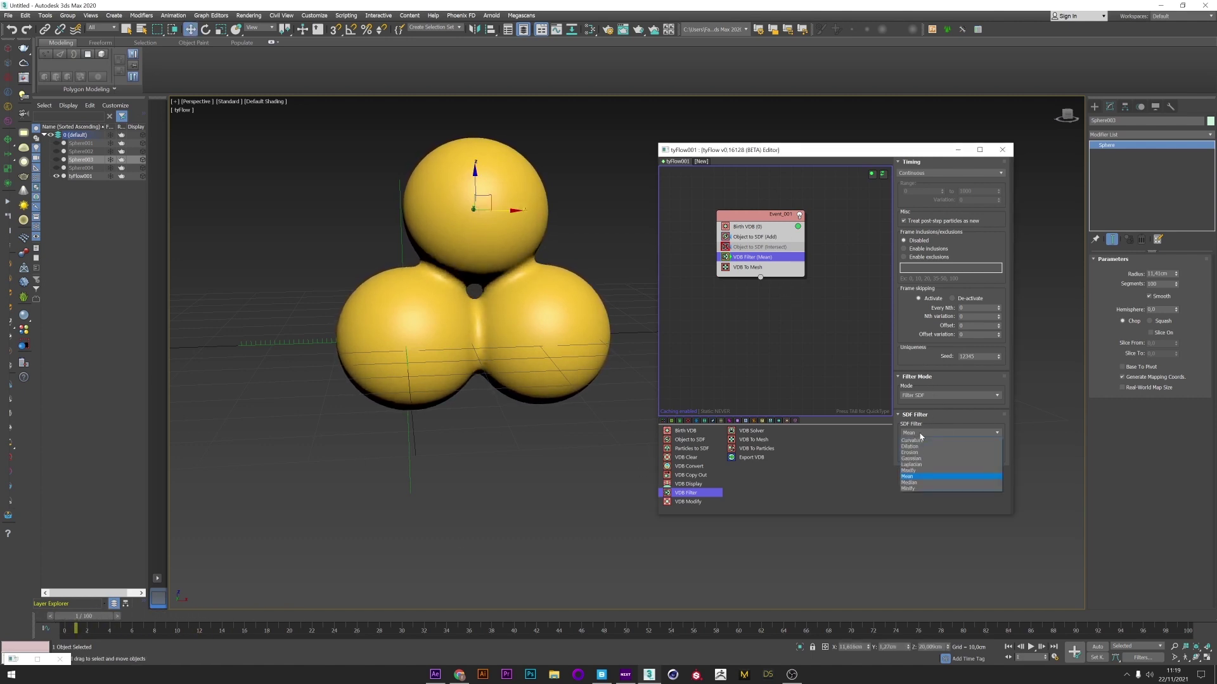
click(913, 473)
click(180, 621)
drag(180, 621, 204, 622)
mouse_move(460, 318)
alt+middle_down()
mouse_move(440, 318)
mouse_move(468, 317)
alt+middle_up()
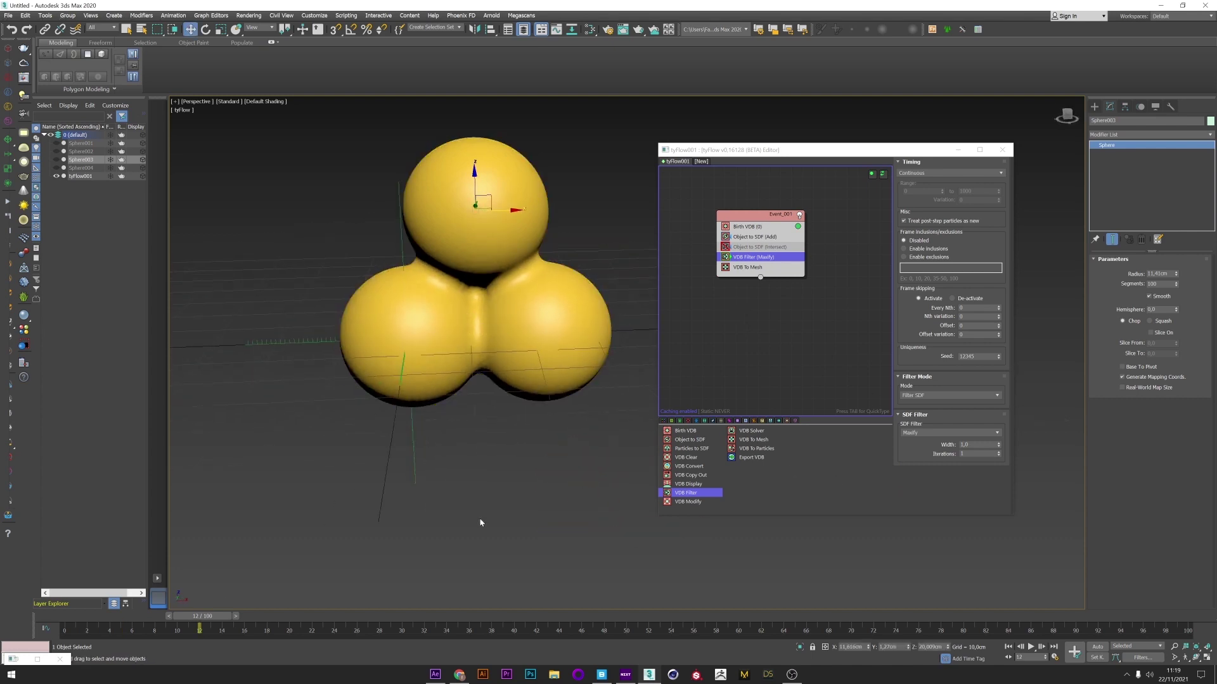
Try the Dilation SDF filter type and scrub the timeline back to frame 6 to see the mesh expand.
click(949, 433)
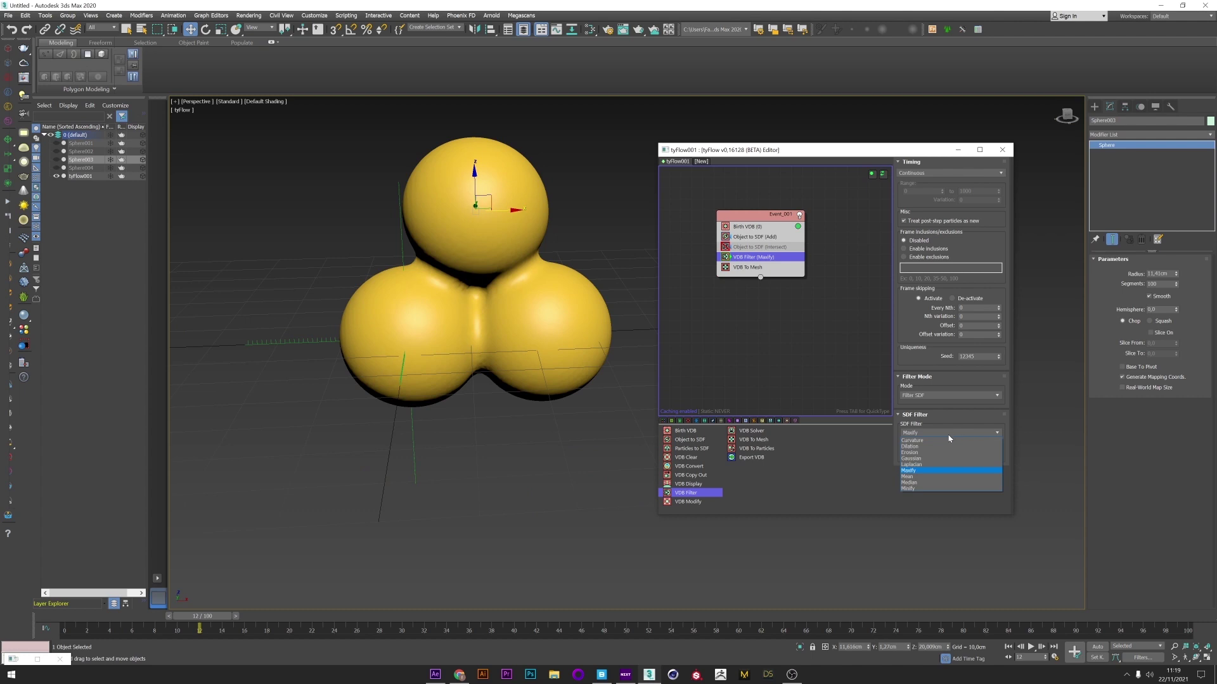
click(911, 447)
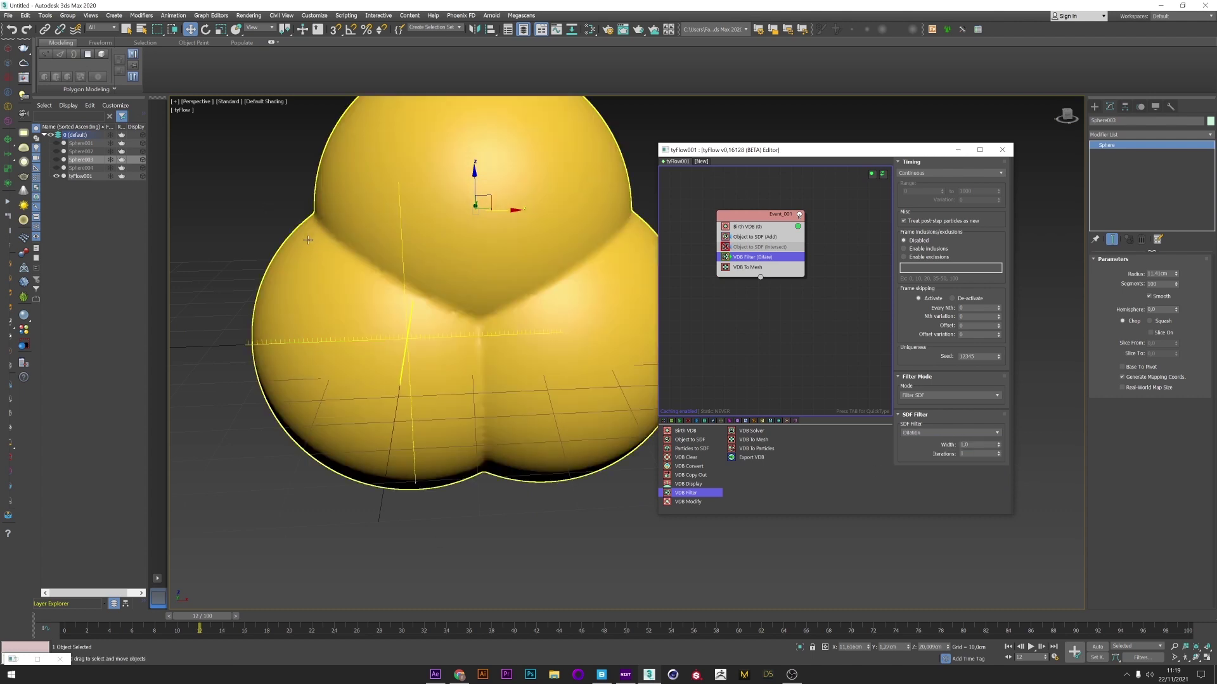
drag(203, 616, 132, 621)
key(w)
Change the SDF filter type to Erosion and inspect the eroded mesh at frame 1.
click(905, 433)
click(912, 456)
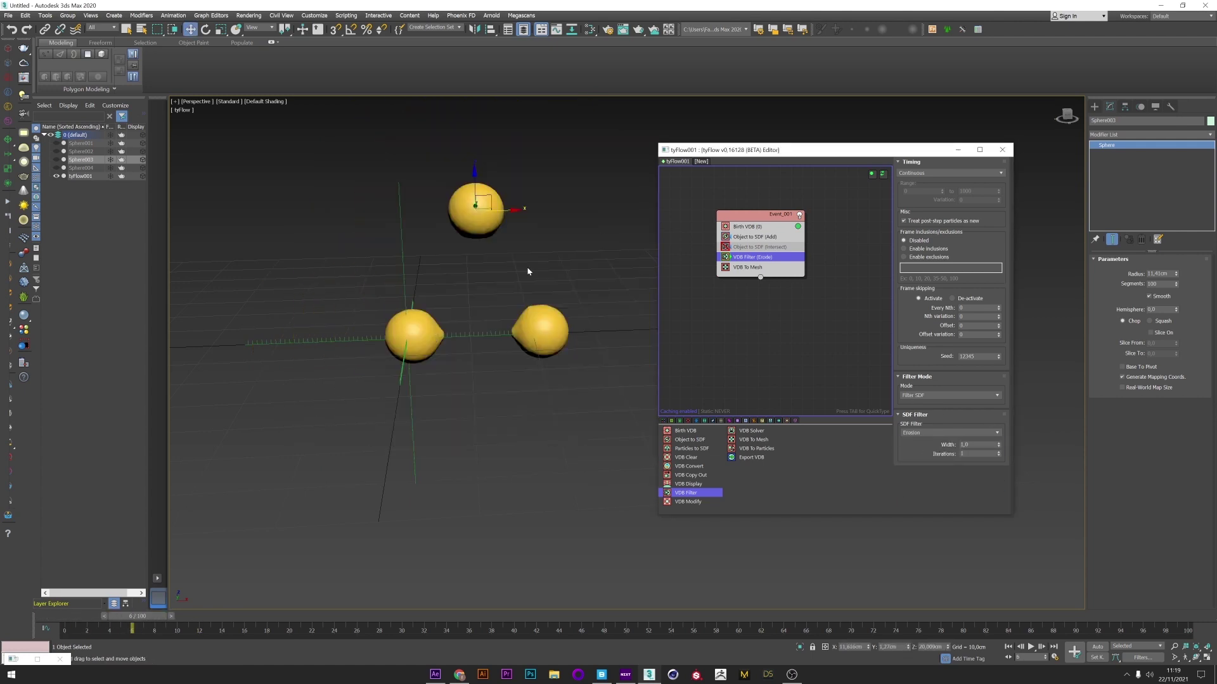
click(75, 615)
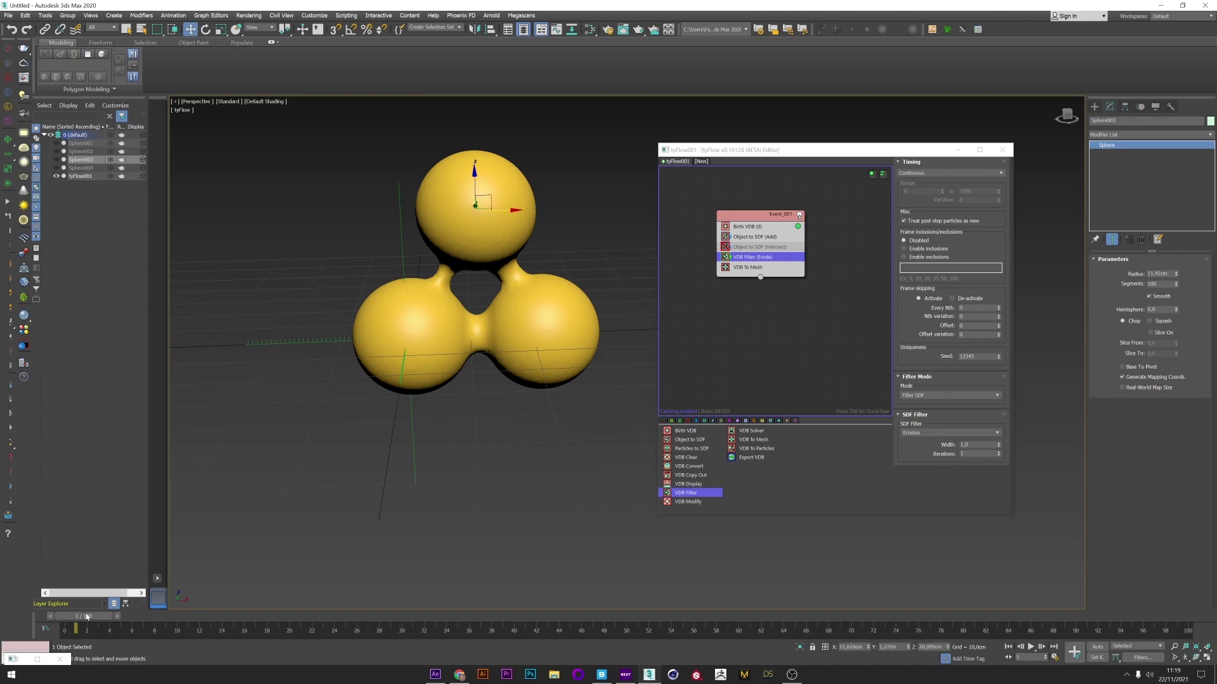
alt+middle_drag(429, 380, 592, 385)
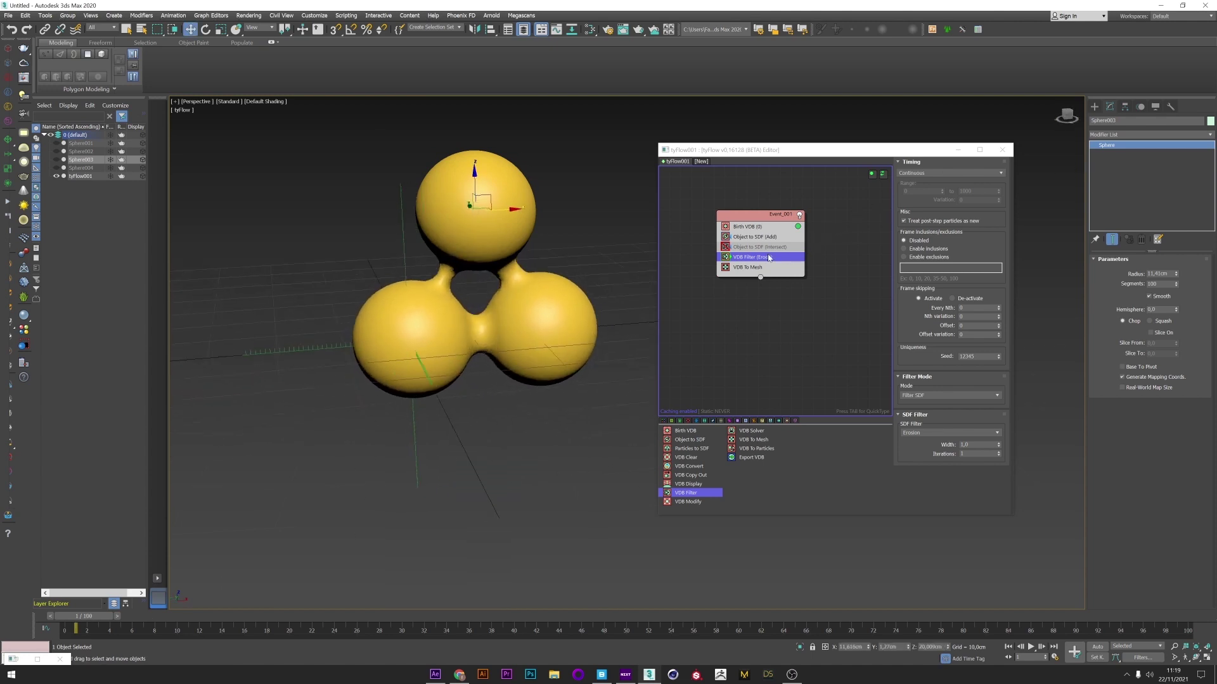
Limit the Erosion filter to VDB Age timing with a range from 0 to 1 and check the mesh at frame 18.
click(920, 174)
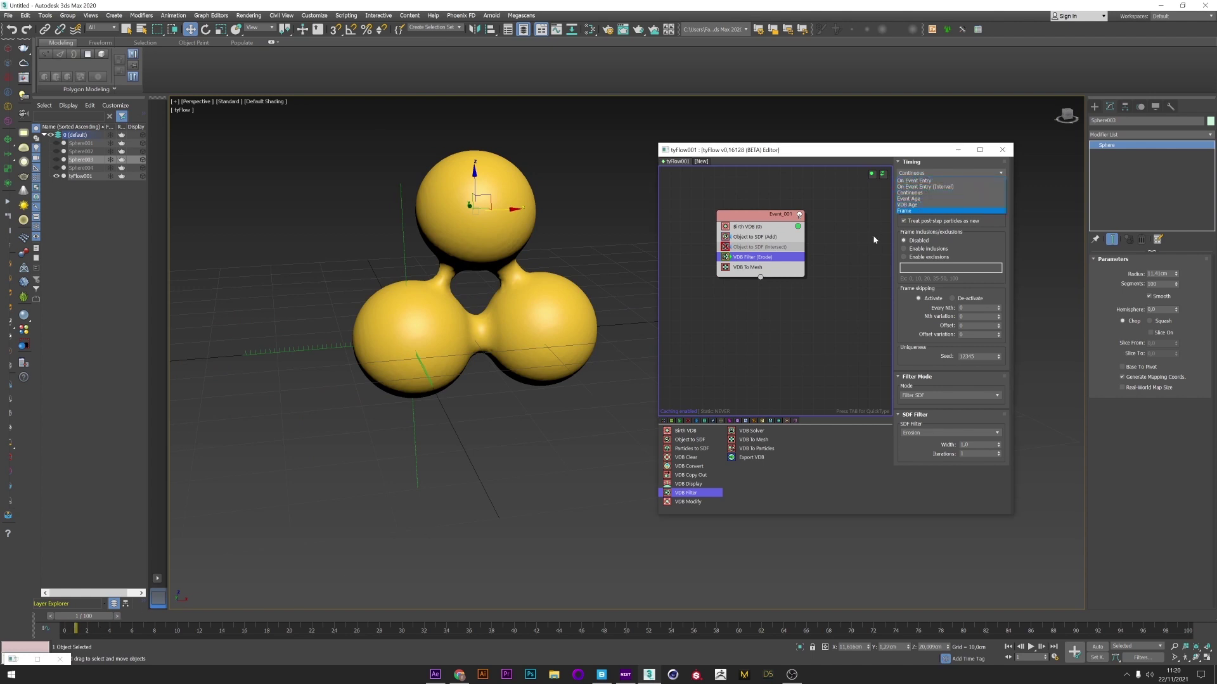
click(909, 205)
double_click(976, 191)
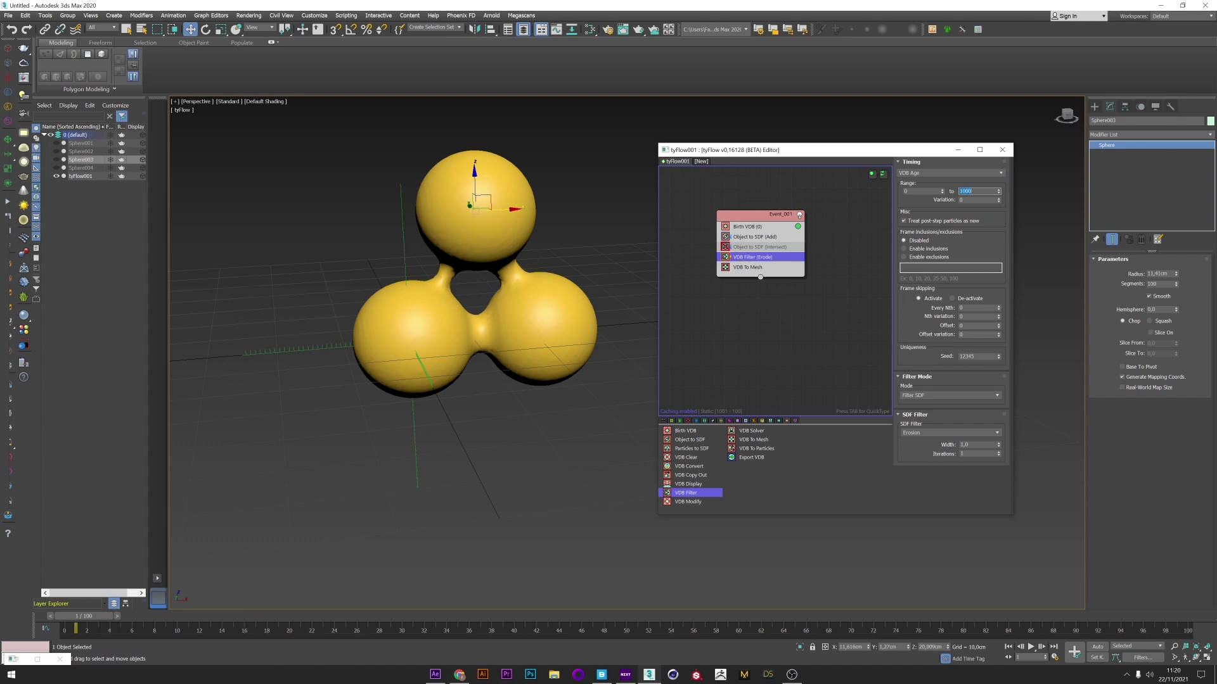
drag(101, 618, 272, 624)
key(w)
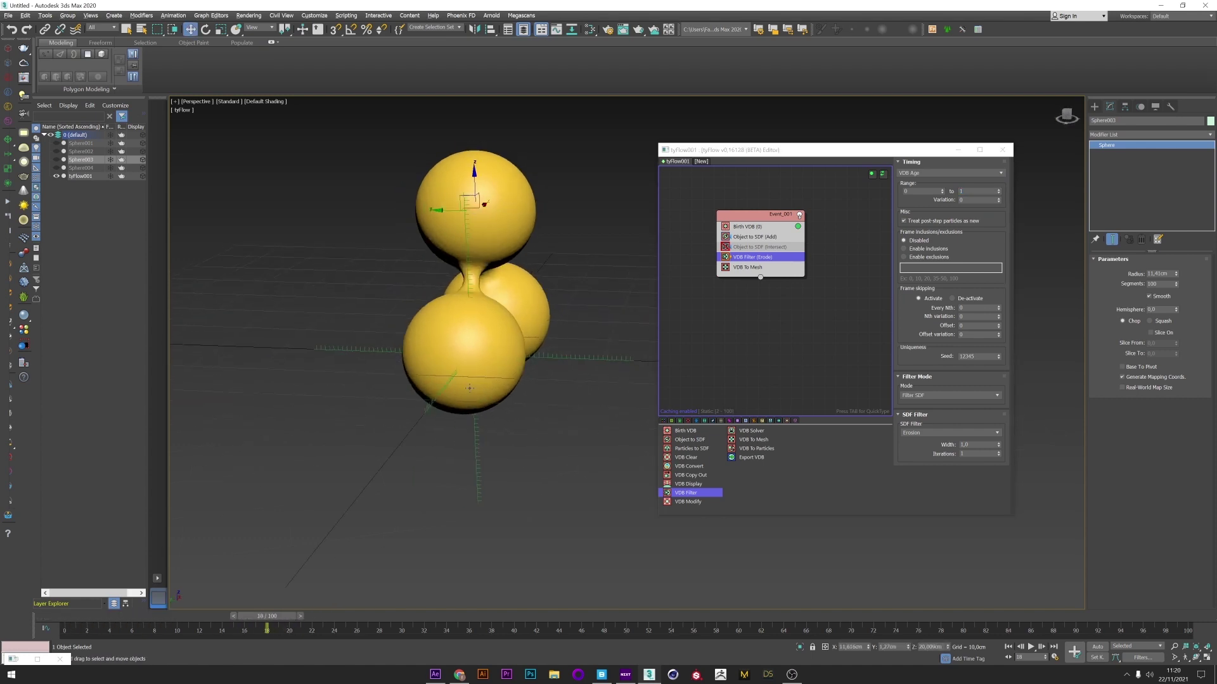
alt+middle_drag(427, 391, 552, 398)
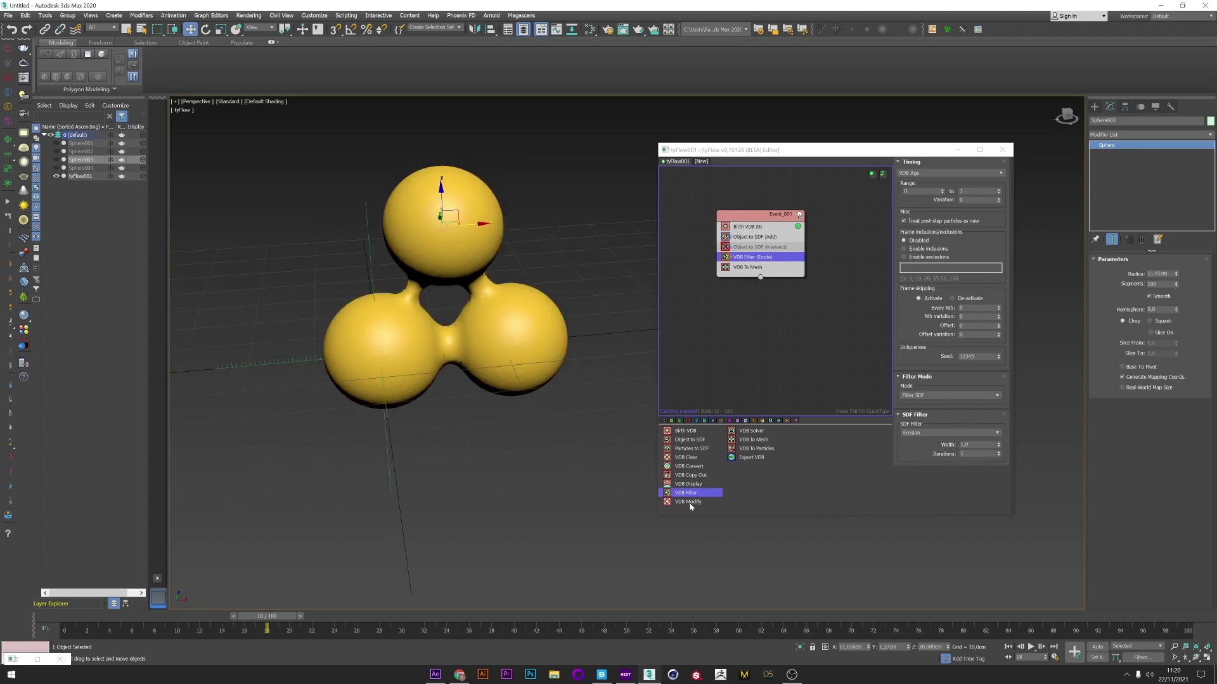
Insert a second VDB Filter operator between the Erosion filter and VDB To Mesh, and show its timing settings.
drag(685, 493, 712, 457)
drag(770, 271, 766, 261)
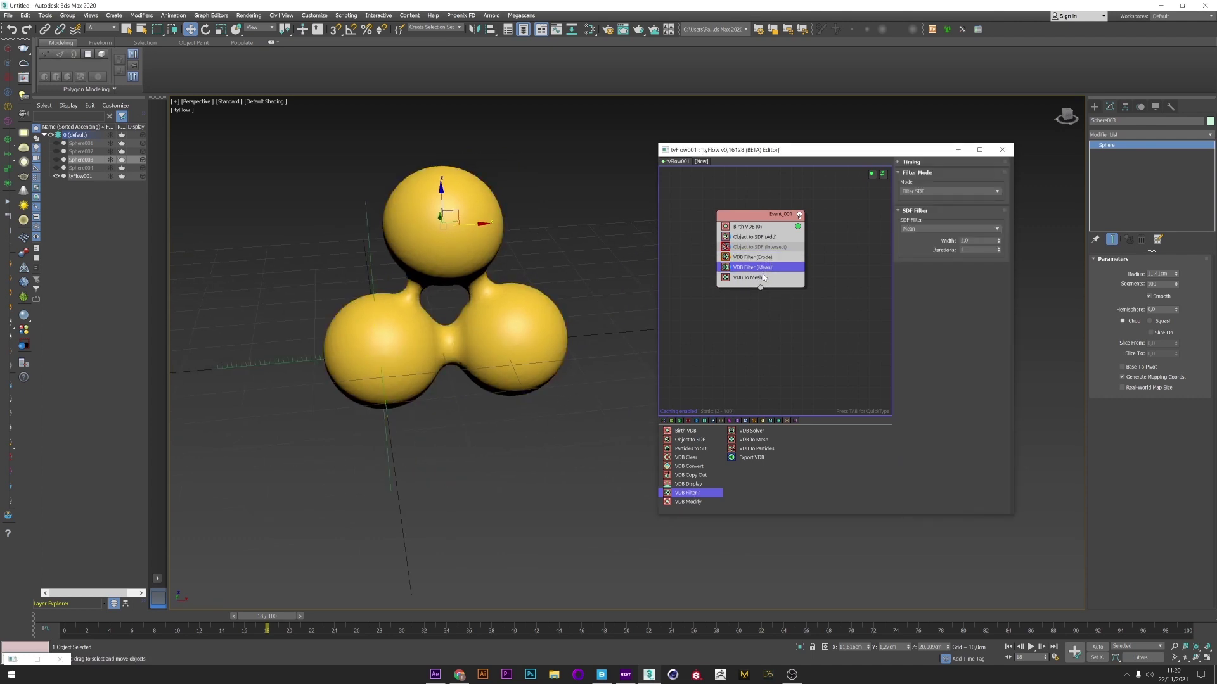
click(920, 164)
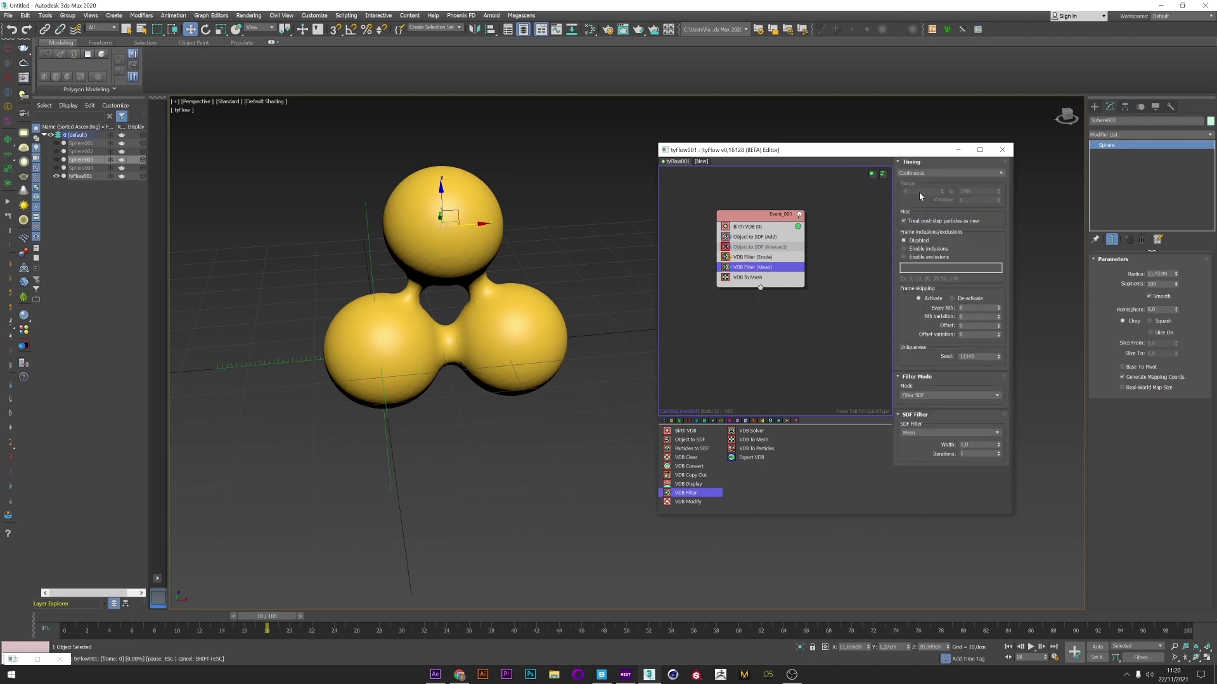
Raise the Mean filter's iterations to 2 and further to 3, comparing the mesh with the filter off and on.
double_click(969, 453)
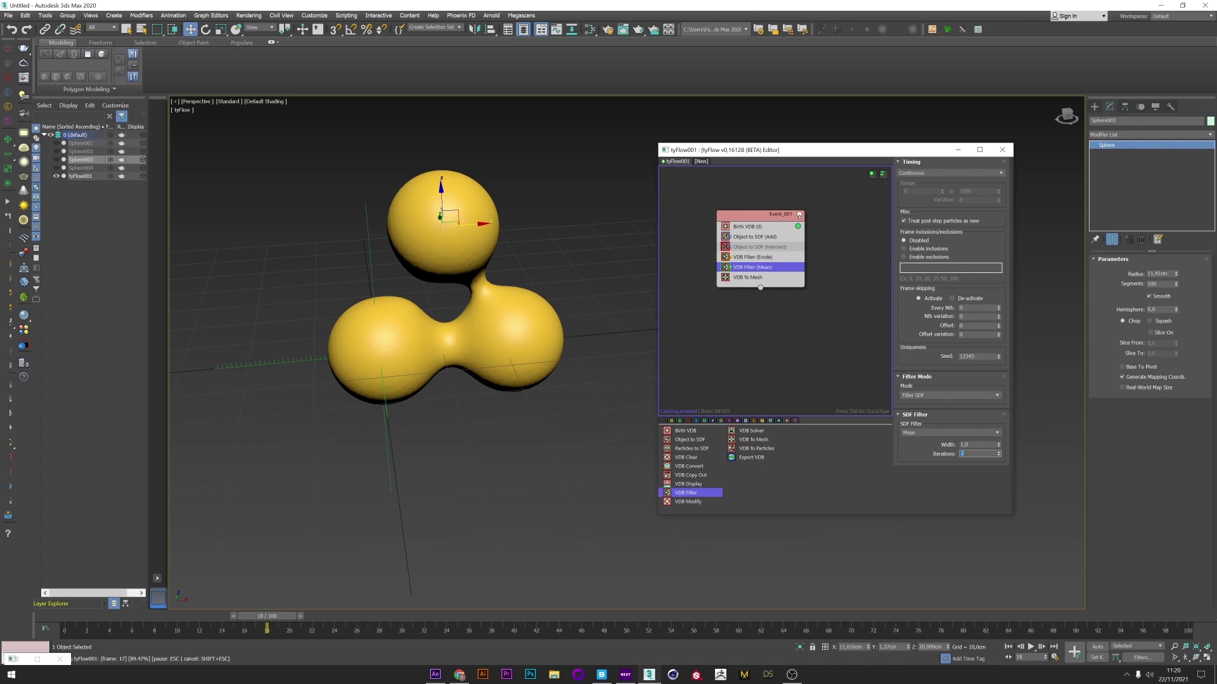
click(73, 618)
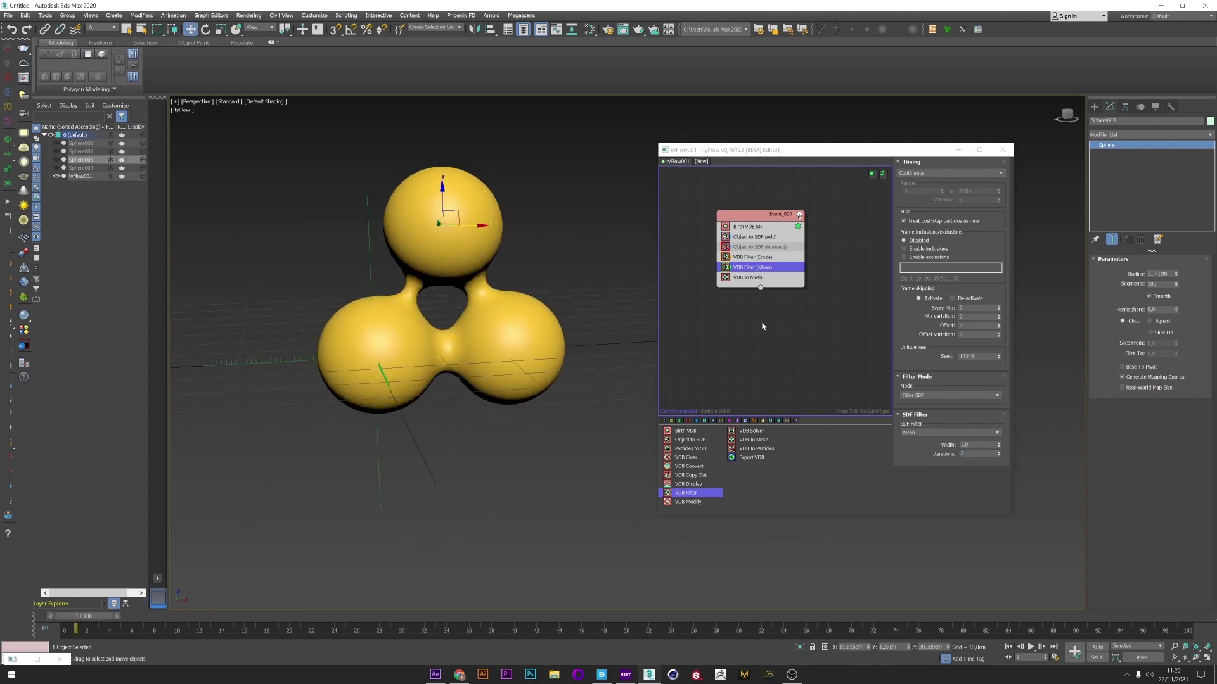
text(3)
key(Return)
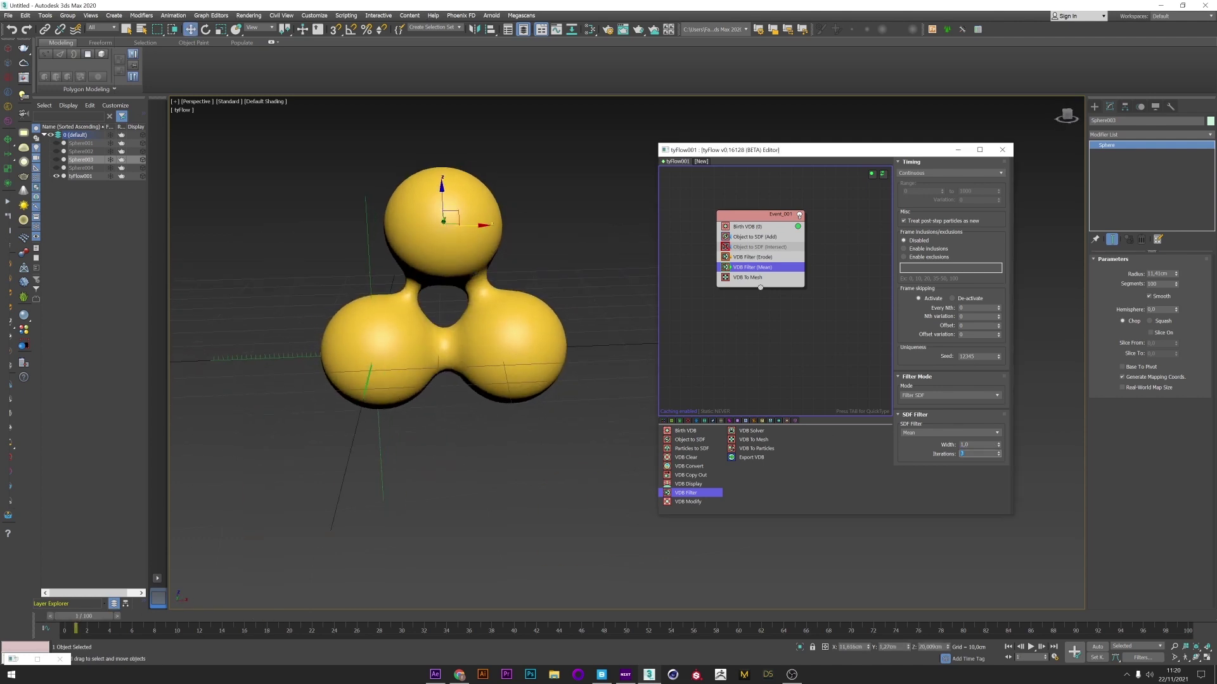
click(727, 268)
click(725, 268)
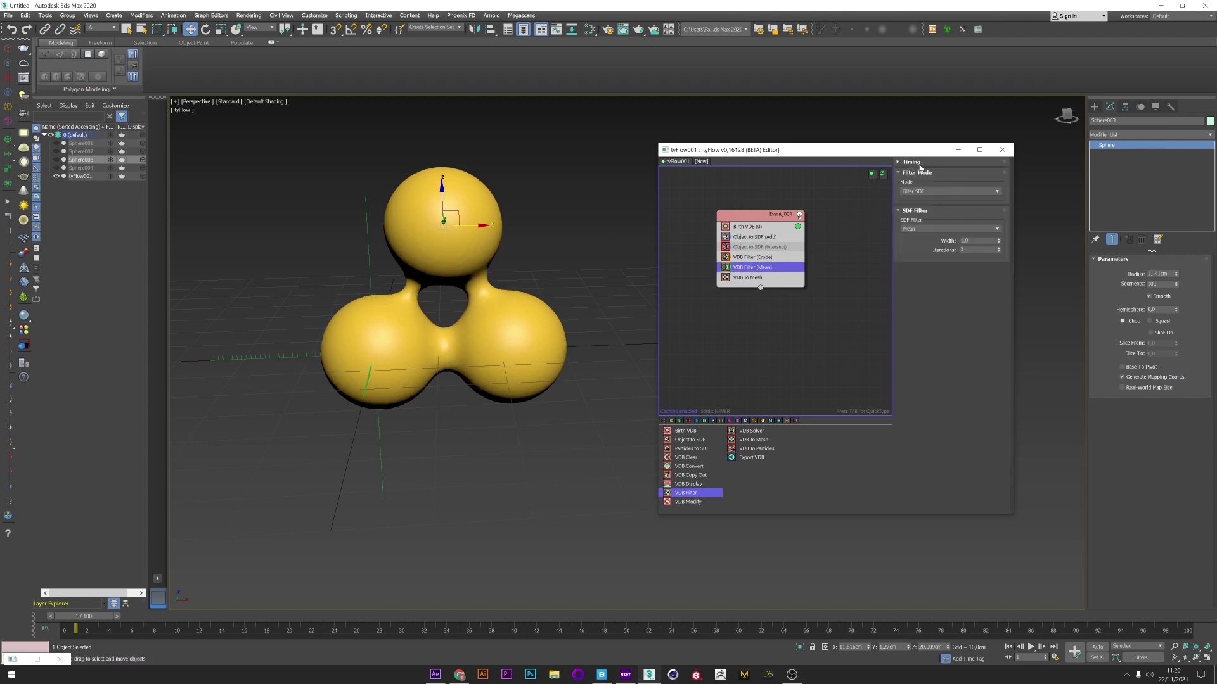
Limit the Mean filter to VDB Age timing with a range from 0 to 1 and inspect the mesh at frame 22.
click(919, 173)
click(912, 204)
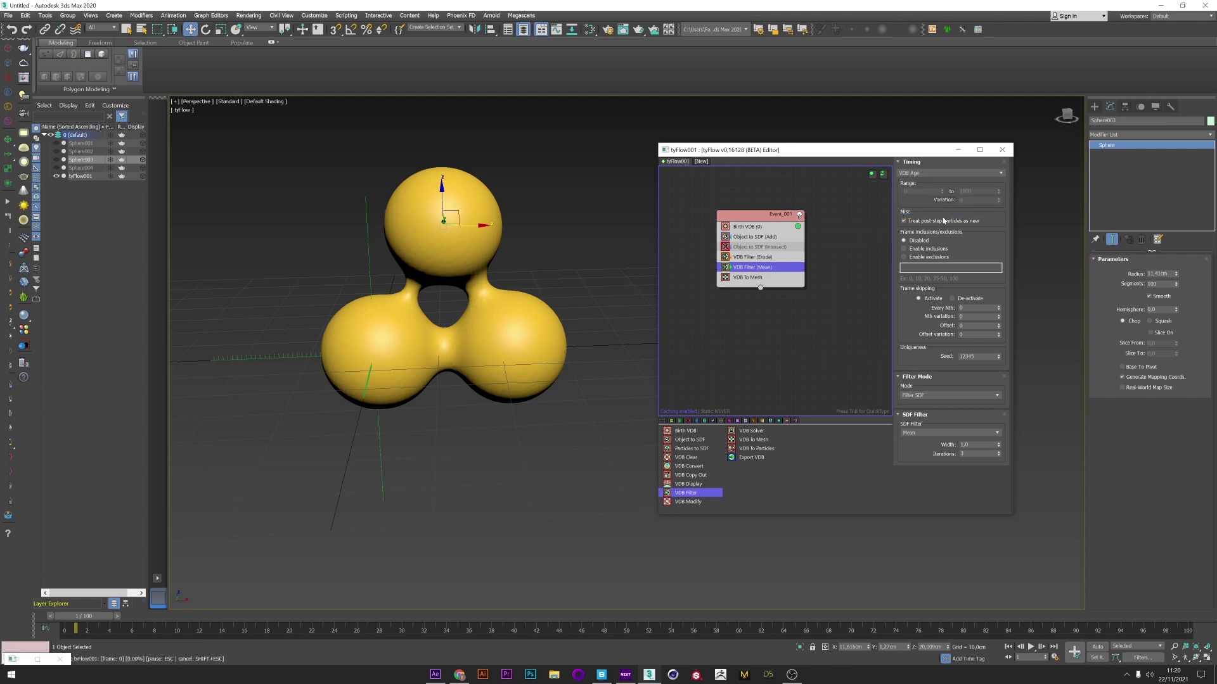
click(961, 192)
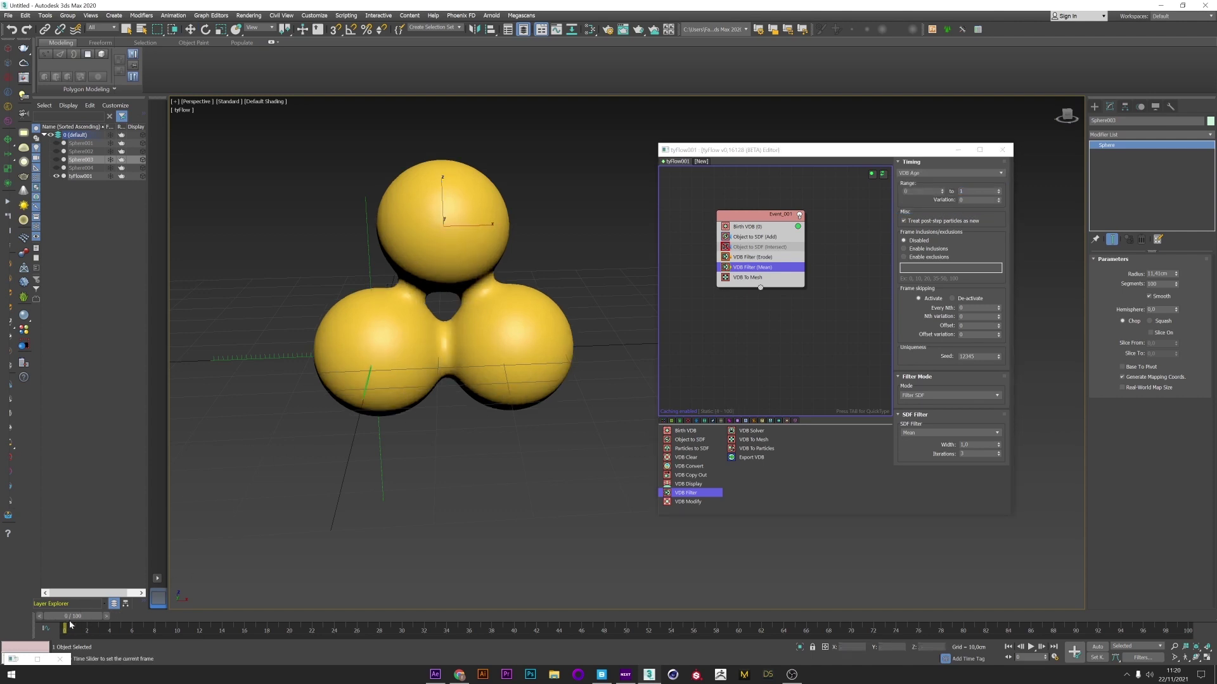
drag(86, 618, 311, 619)
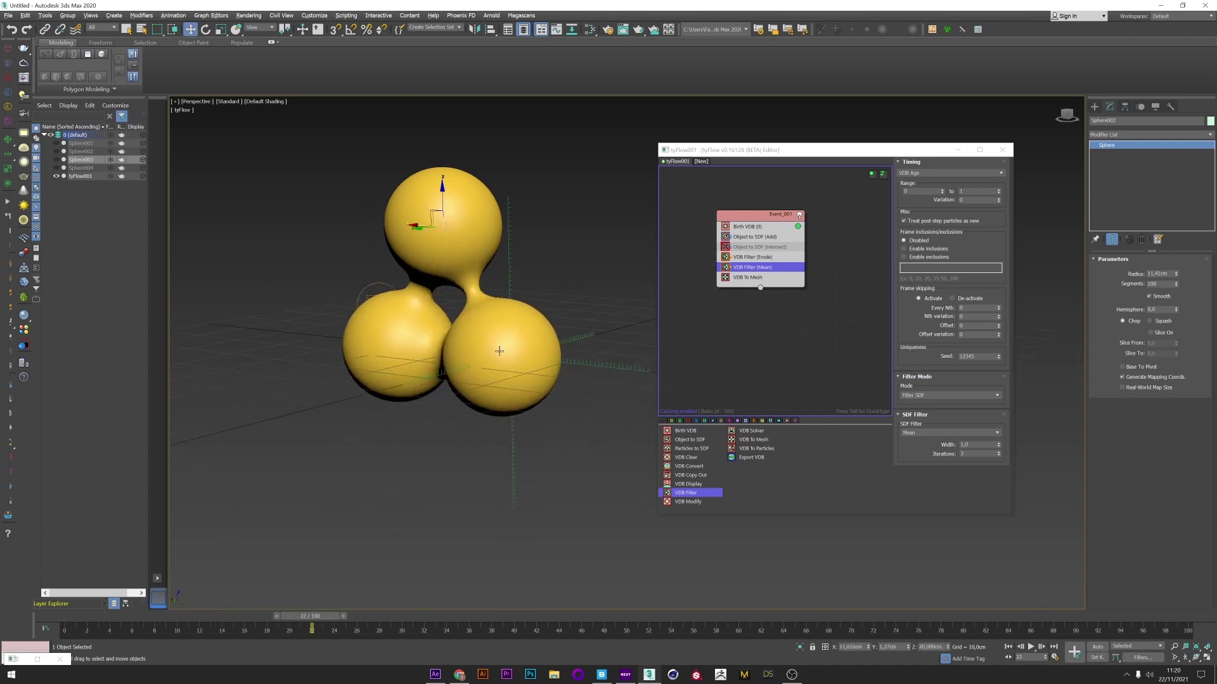
mouse_move(443, 355)
alt+middle_down()
mouse_move(413, 345)
mouse_move(435, 364)
alt+middle_up()
scroll(429, 339, up, 3)
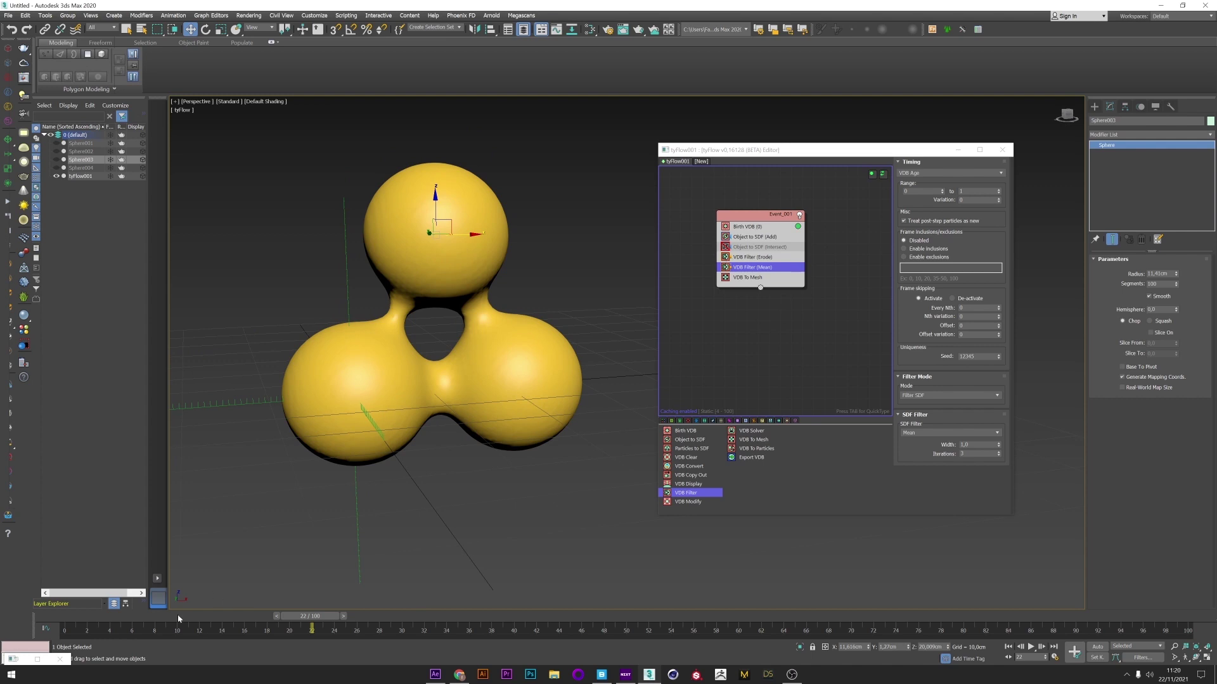
Return to frame 0 and set the end of the VDB Age range to 0 for both the Mean and Erosion filters.
key(Home)
drag(967, 191, 944, 192)
text(0)
key(Return)
click(754, 257)
text(0)
key(Return)
scroll(415, 347, down, 4)
alt+middle_drag(415, 347, 437, 361)
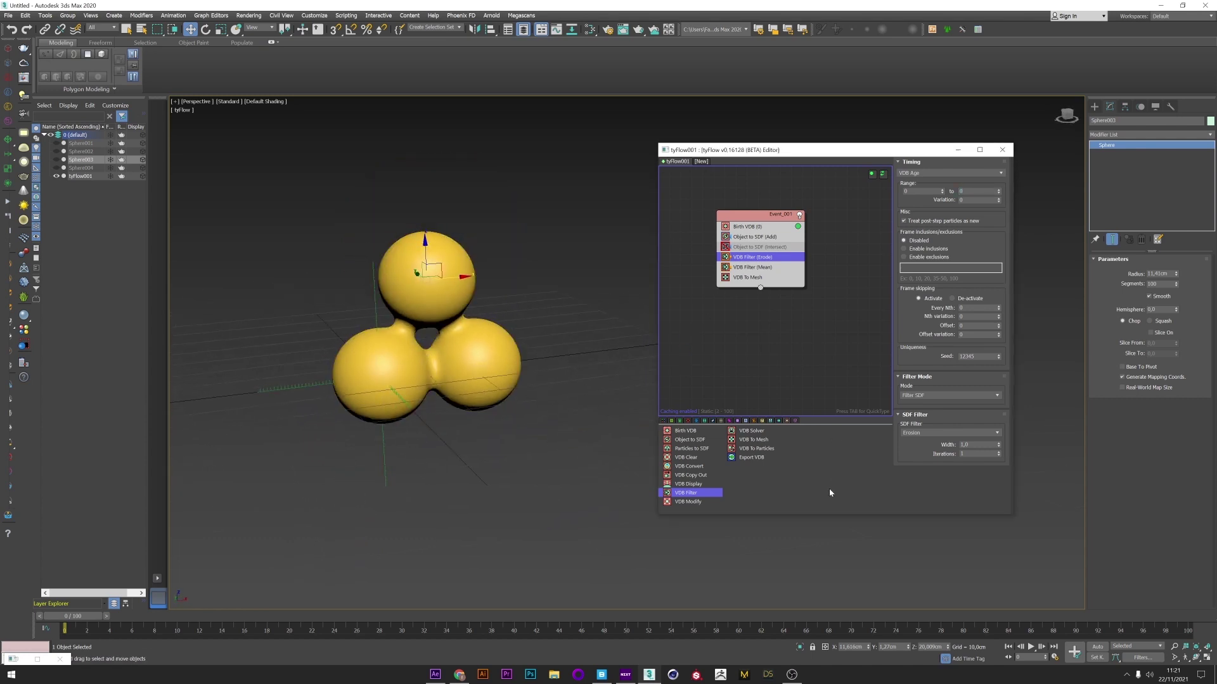
Insert a VDB Modify operator between the Mean filter and VDB To Mesh, and review its grid, vector operation and input vector options.
click(705, 503)
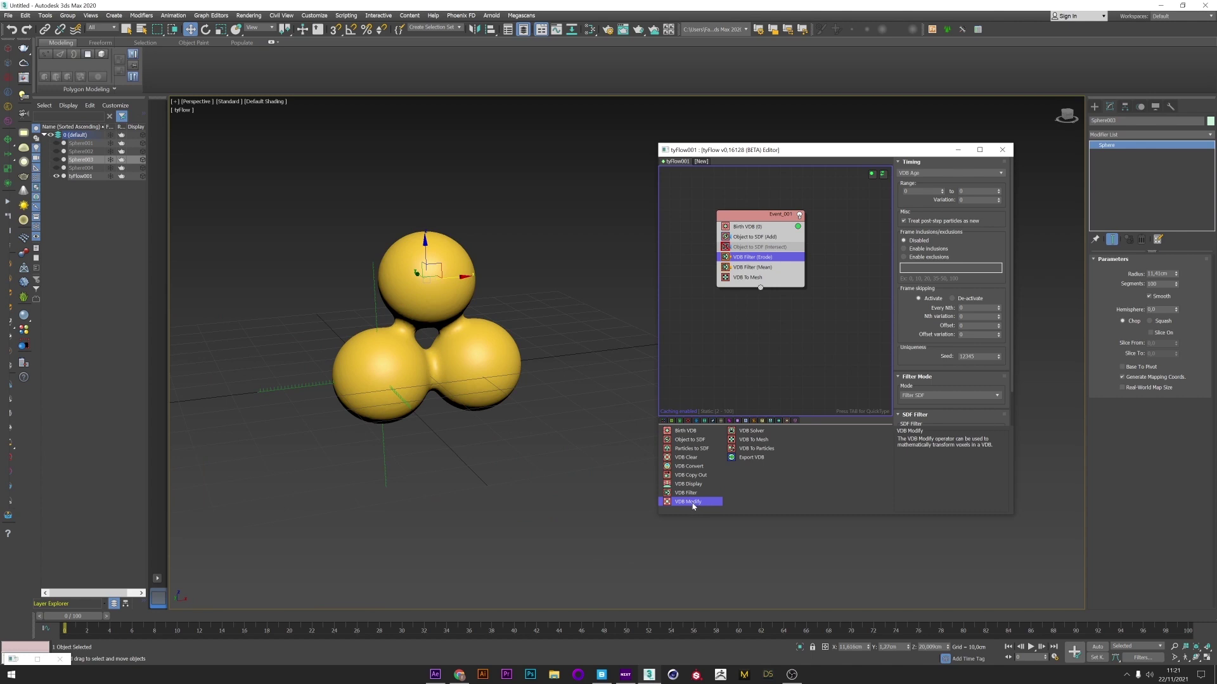
drag(754, 275, 754, 274)
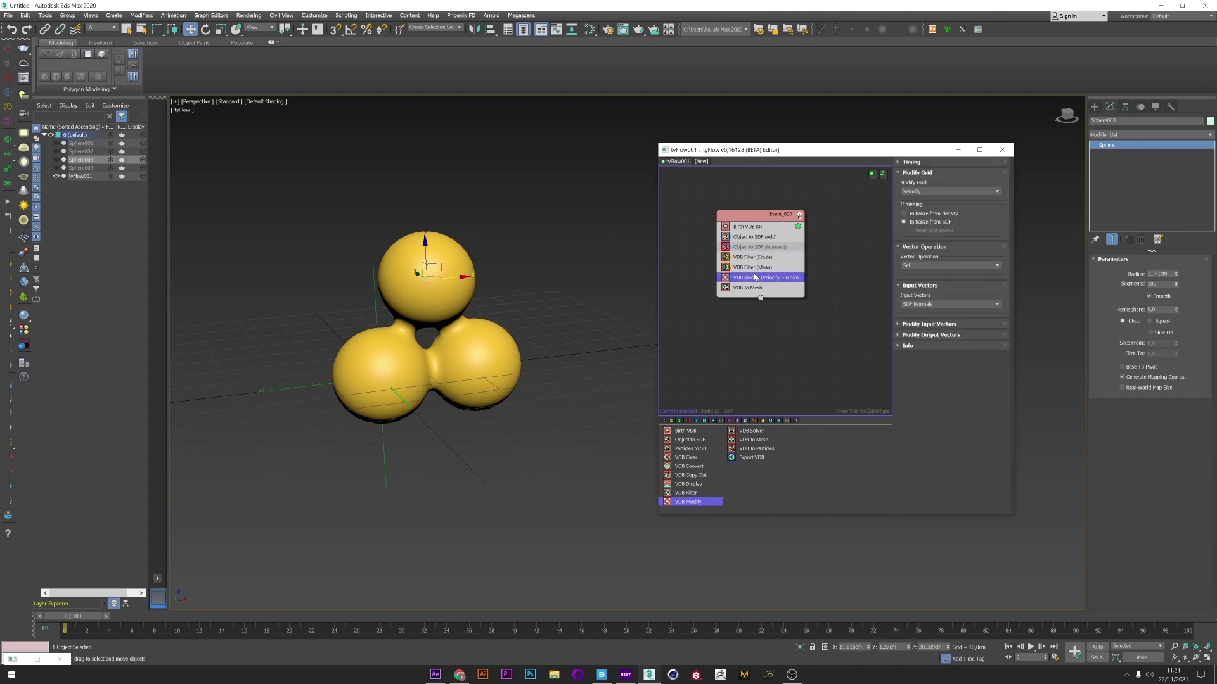
click(926, 192)
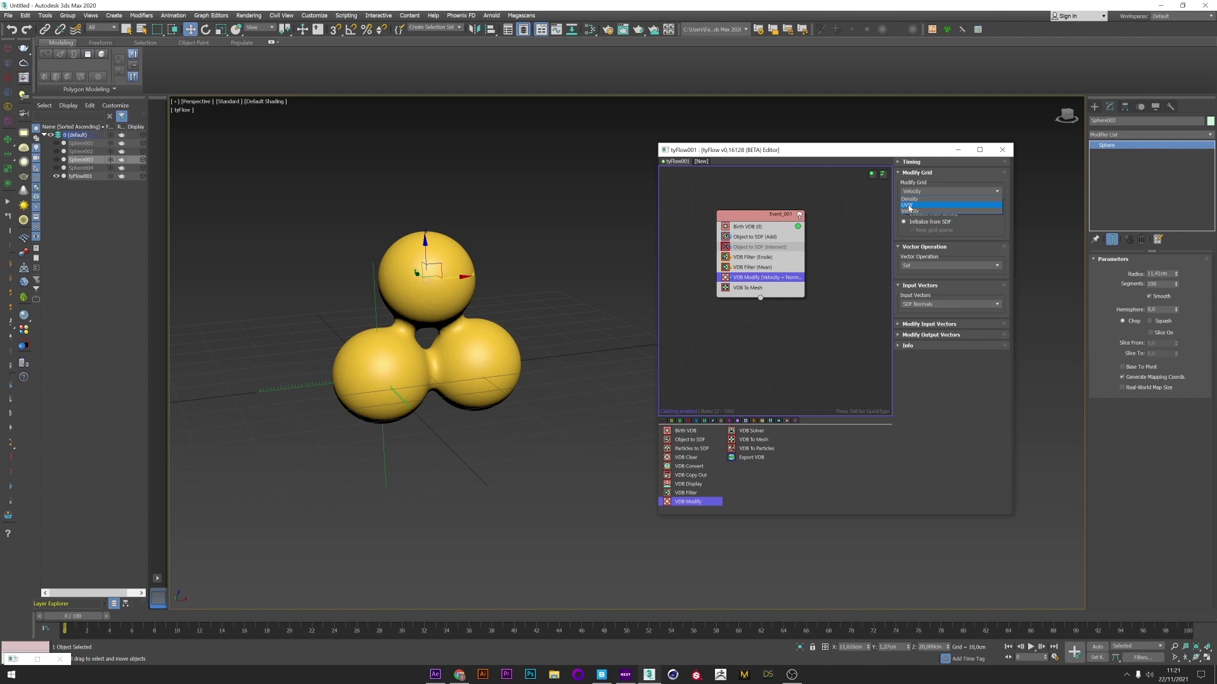
click(886, 273)
click(912, 266)
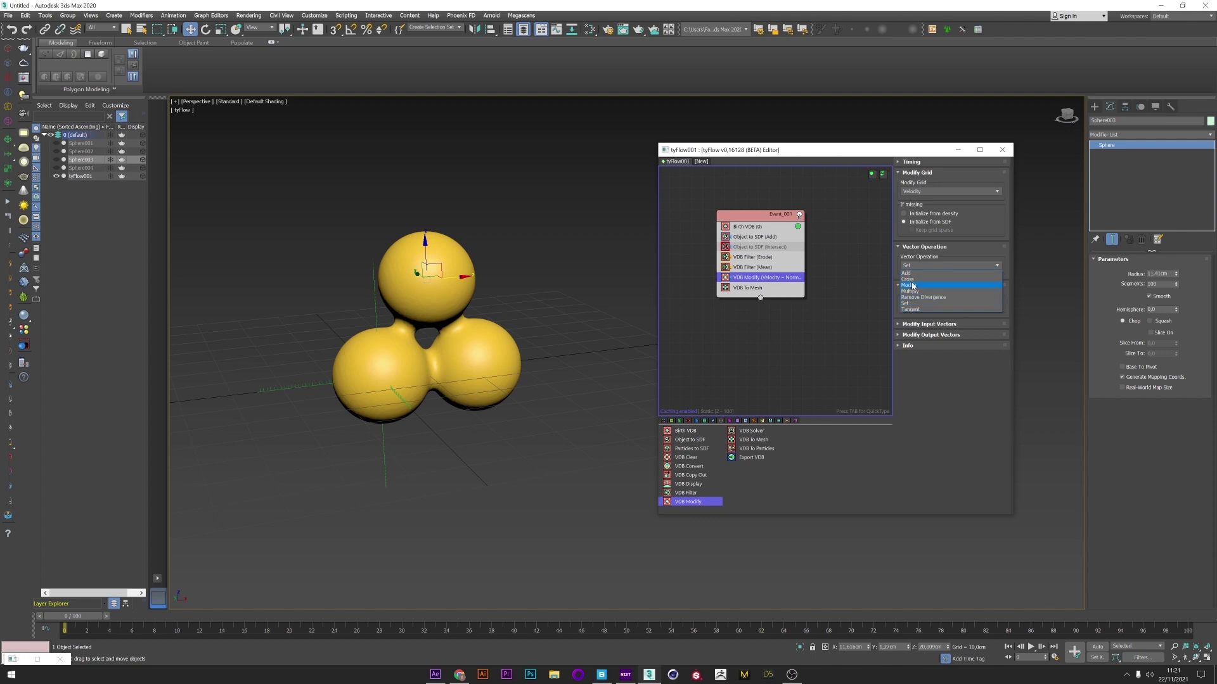
click(896, 312)
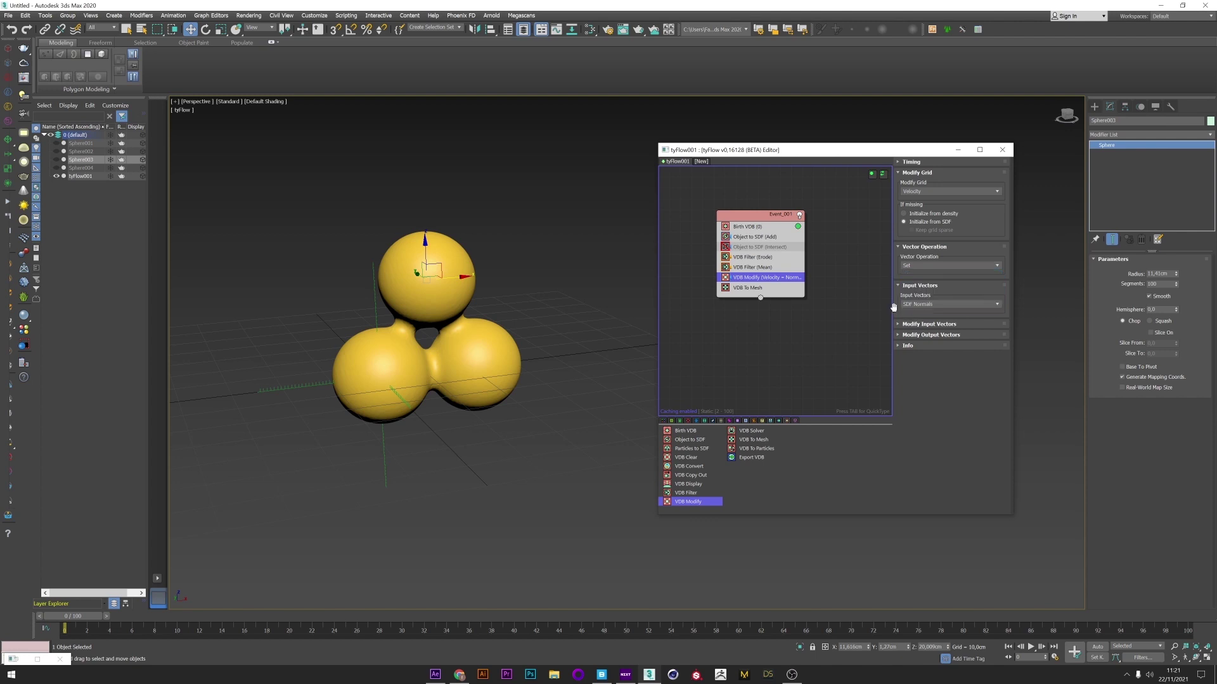
click(920, 306)
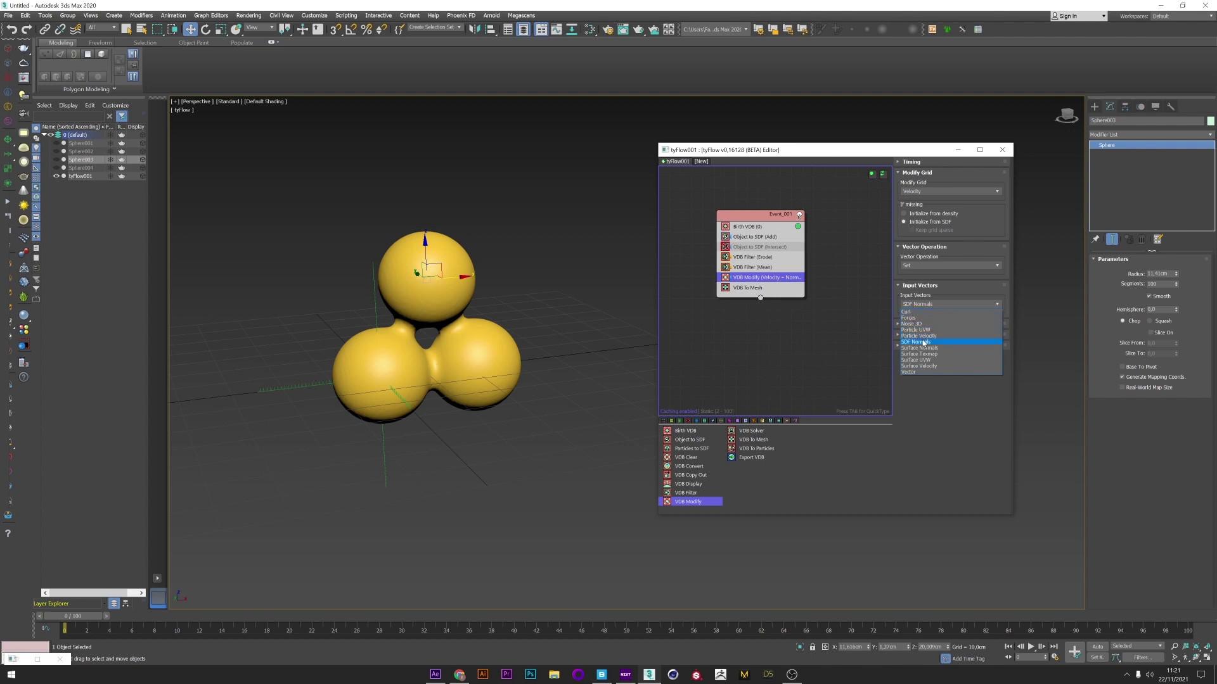
click(926, 381)
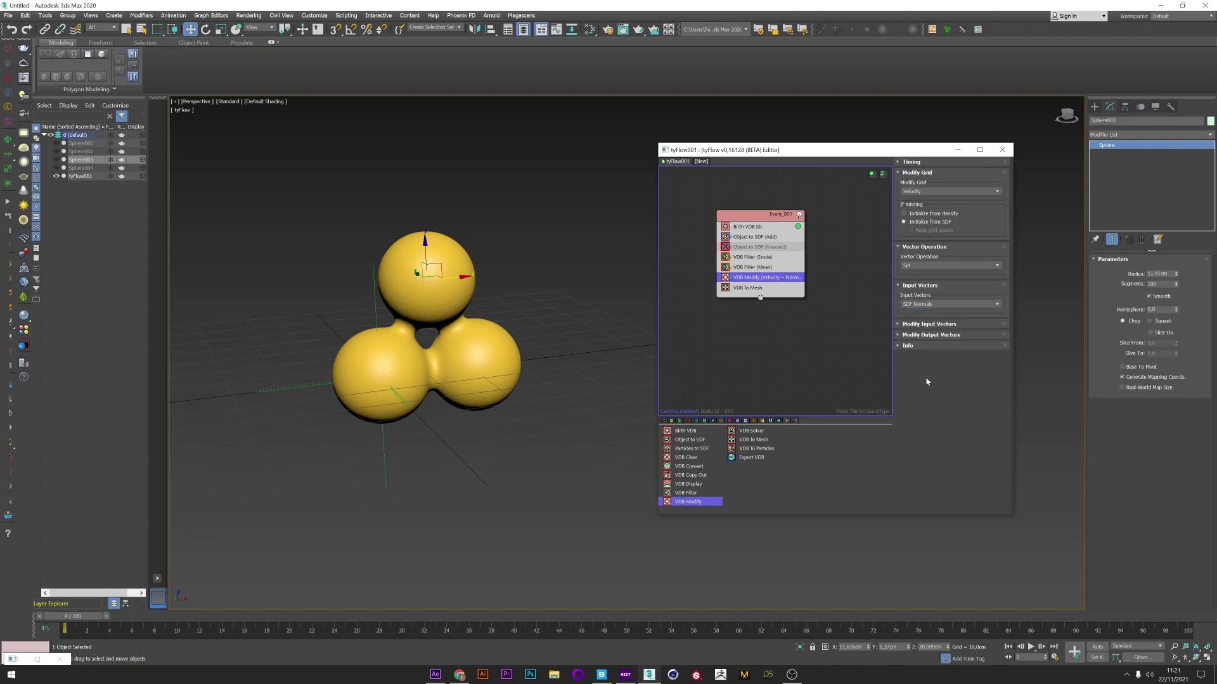
click(925, 323)
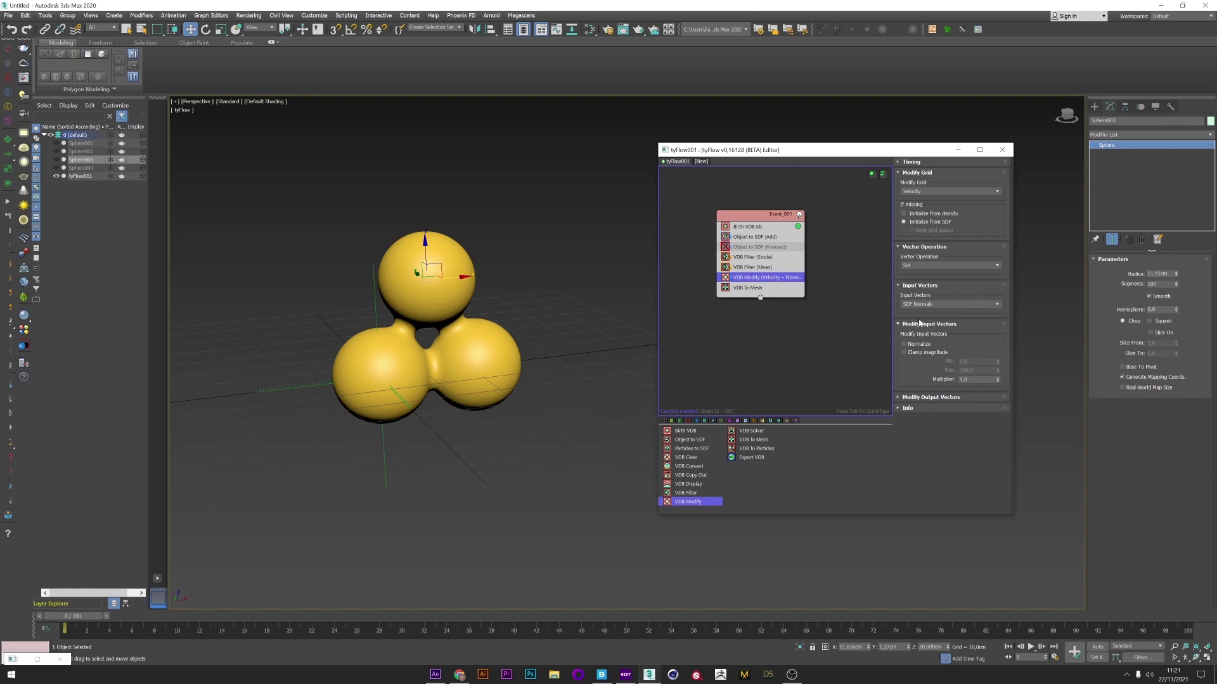
click(919, 324)
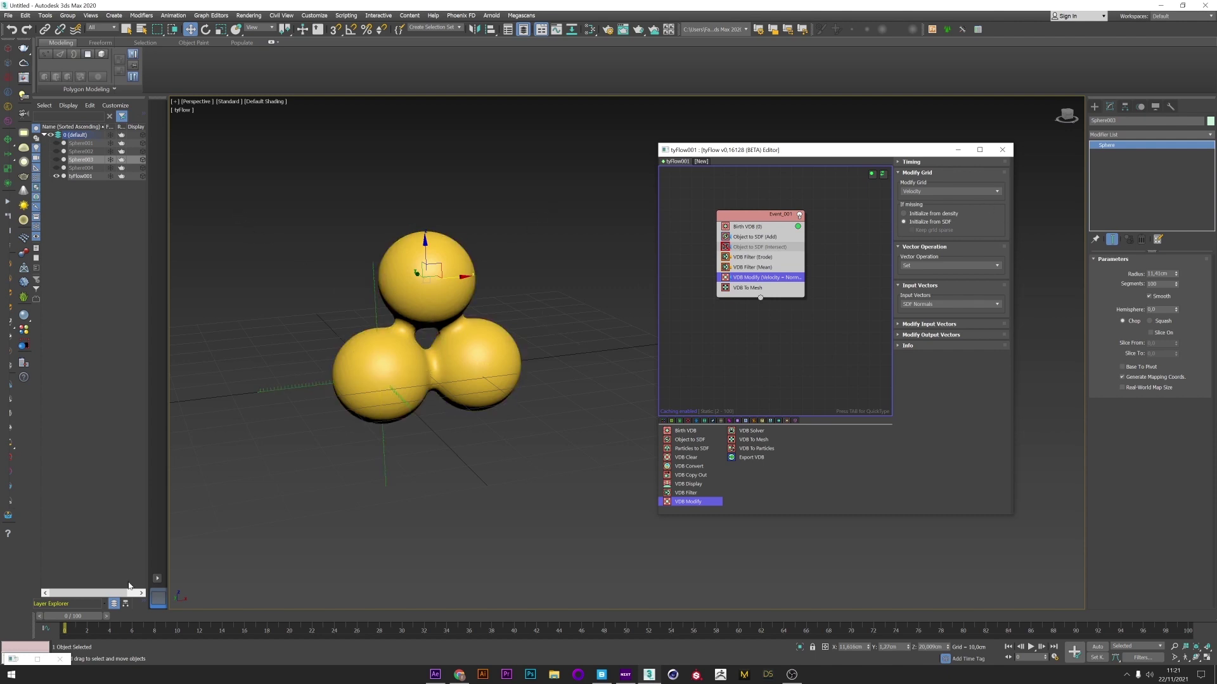
Set the VDB Modify operator's timing to Continuous and scrub the first frames to check the mesh.
click(924, 163)
click(921, 173)
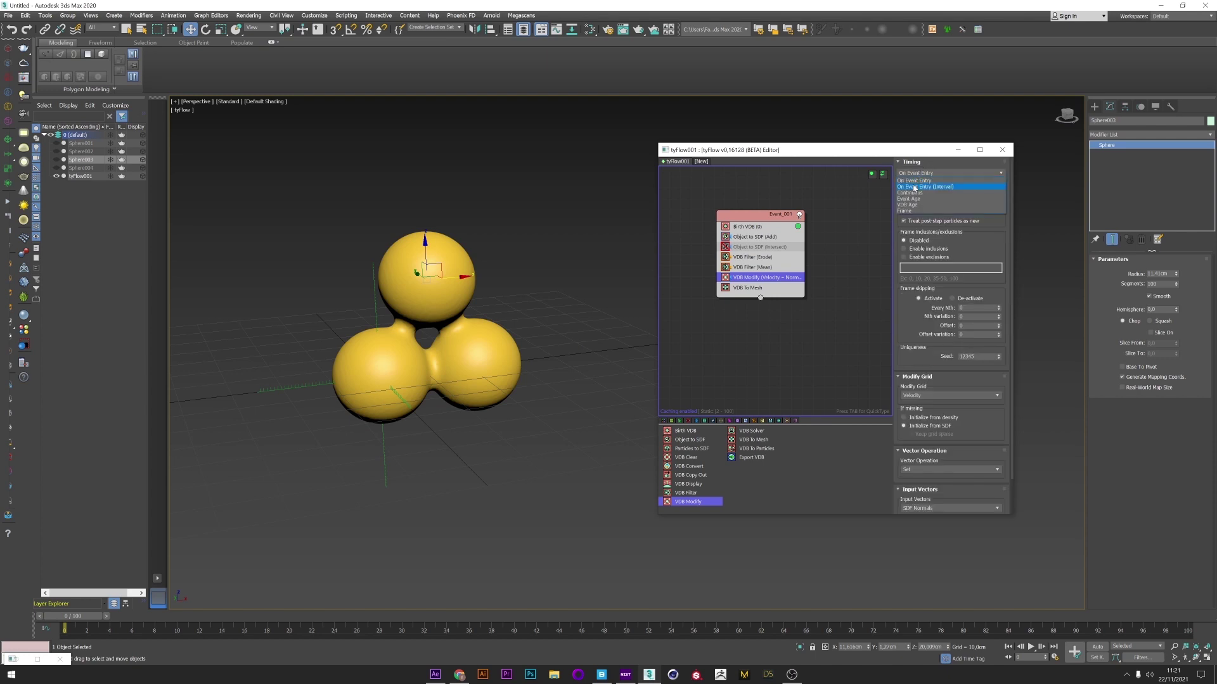
click(911, 195)
click(909, 163)
drag(83, 617, 55, 619)
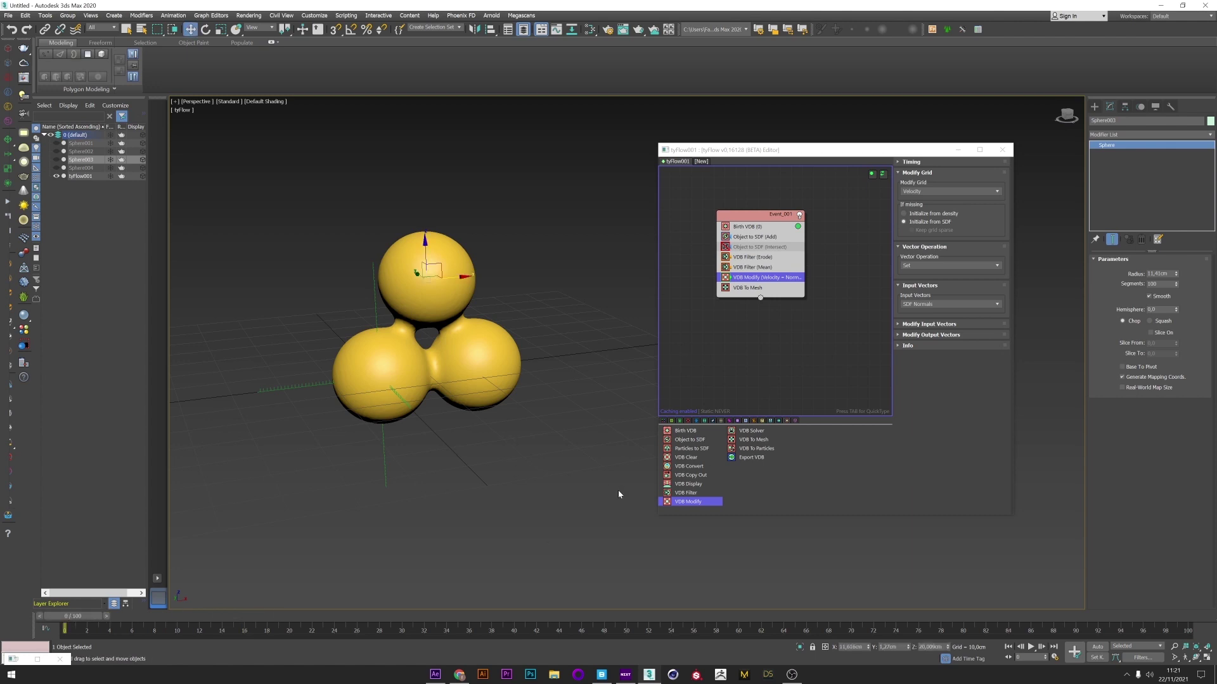
Insert a VDB Solver operator between VDB Modify and VDB To Mesh, and preview the motion over the first frames.
click(732, 432)
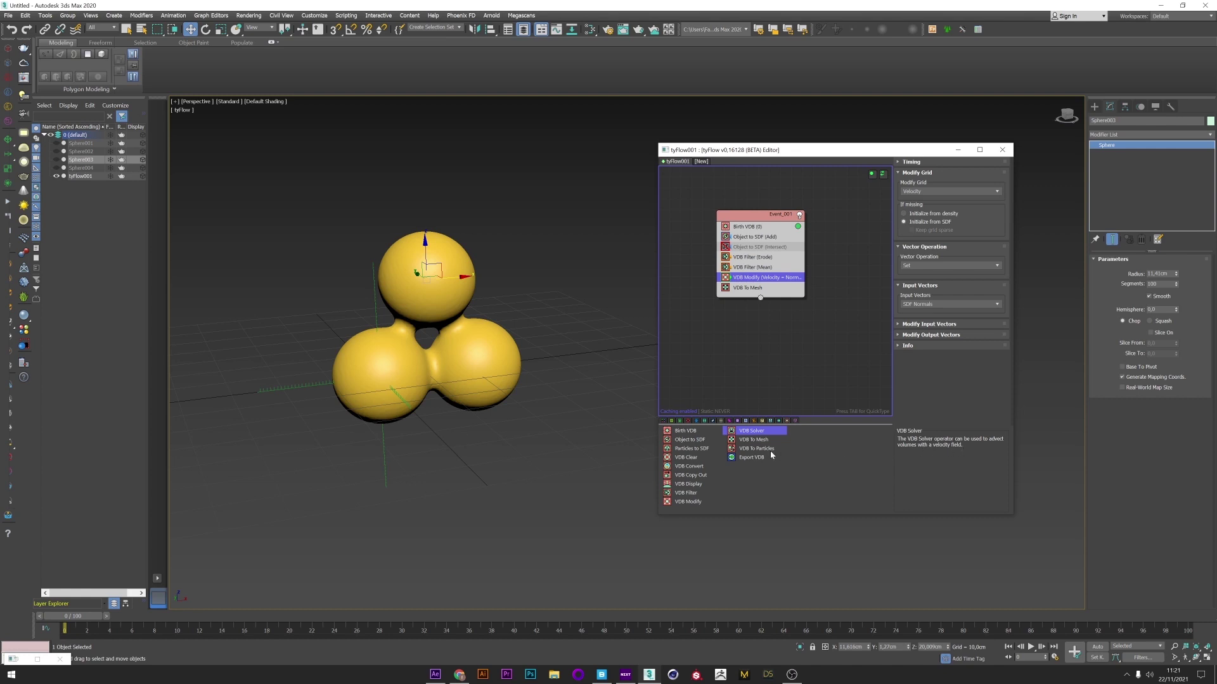
drag(753, 286, 752, 285)
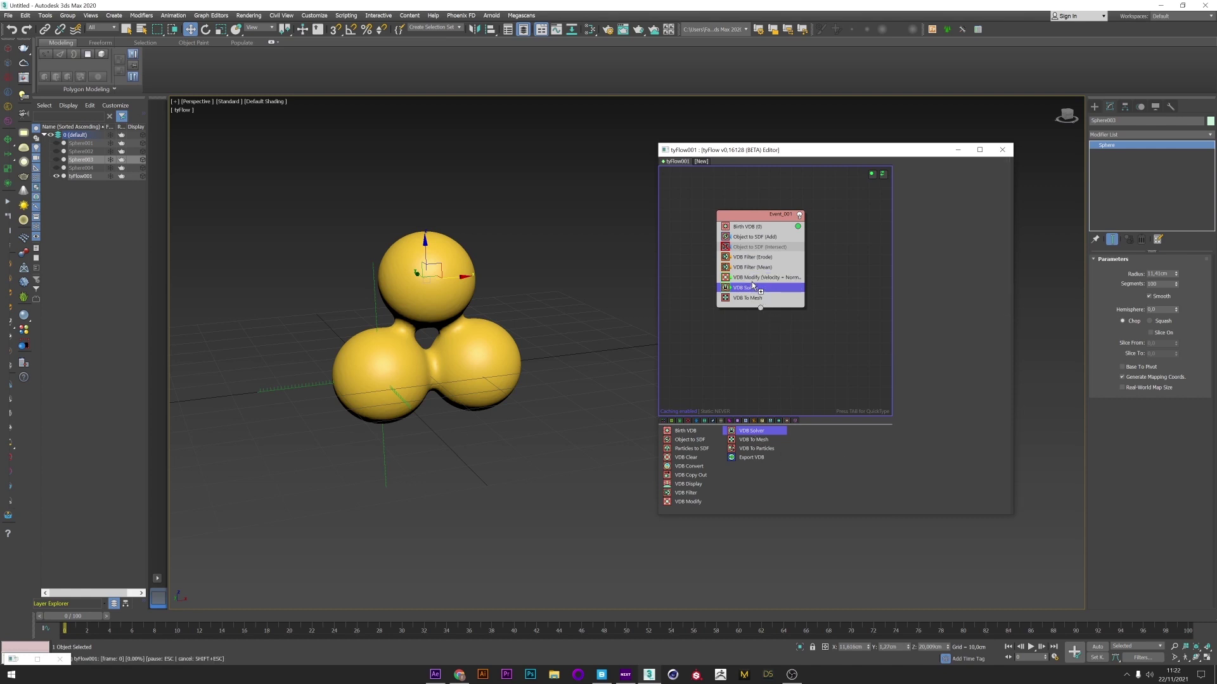
mouse_move(70, 619)
mouse_down()
mouse_move(149, 612)
mouse_move(64, 624)
mouse_up()
key(w)
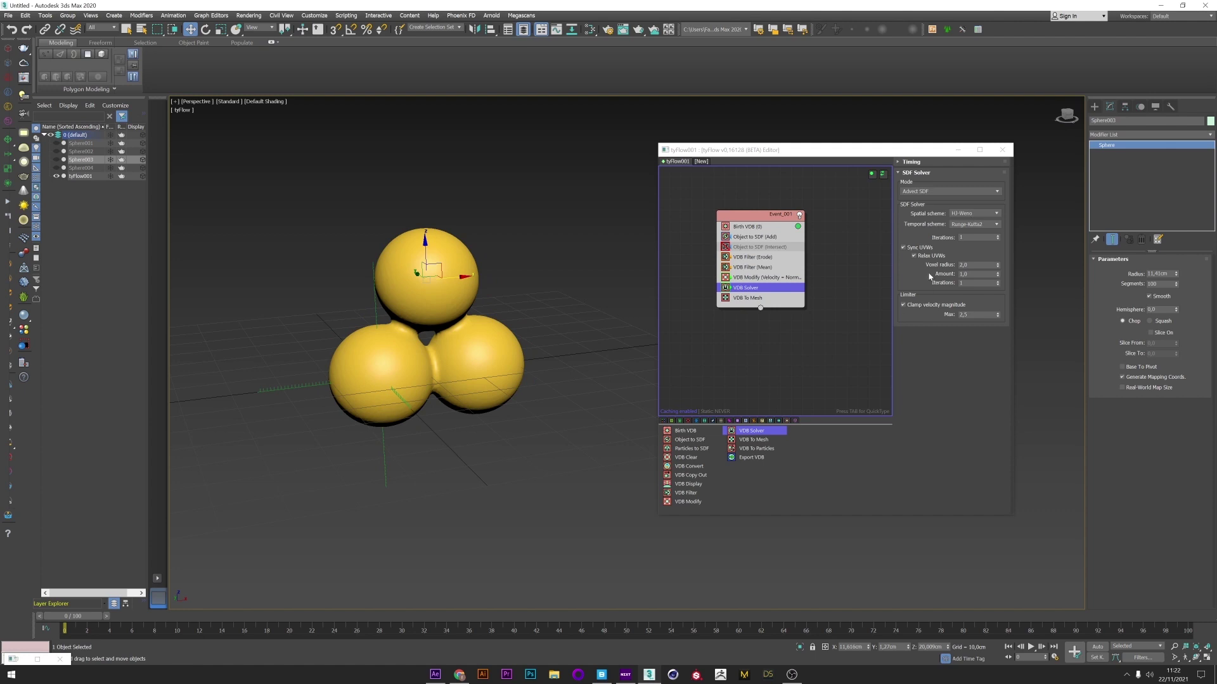
Set the input vector multiplier of VDB Modify to 0.5 and preview the mesh over the first frames.
click(767, 277)
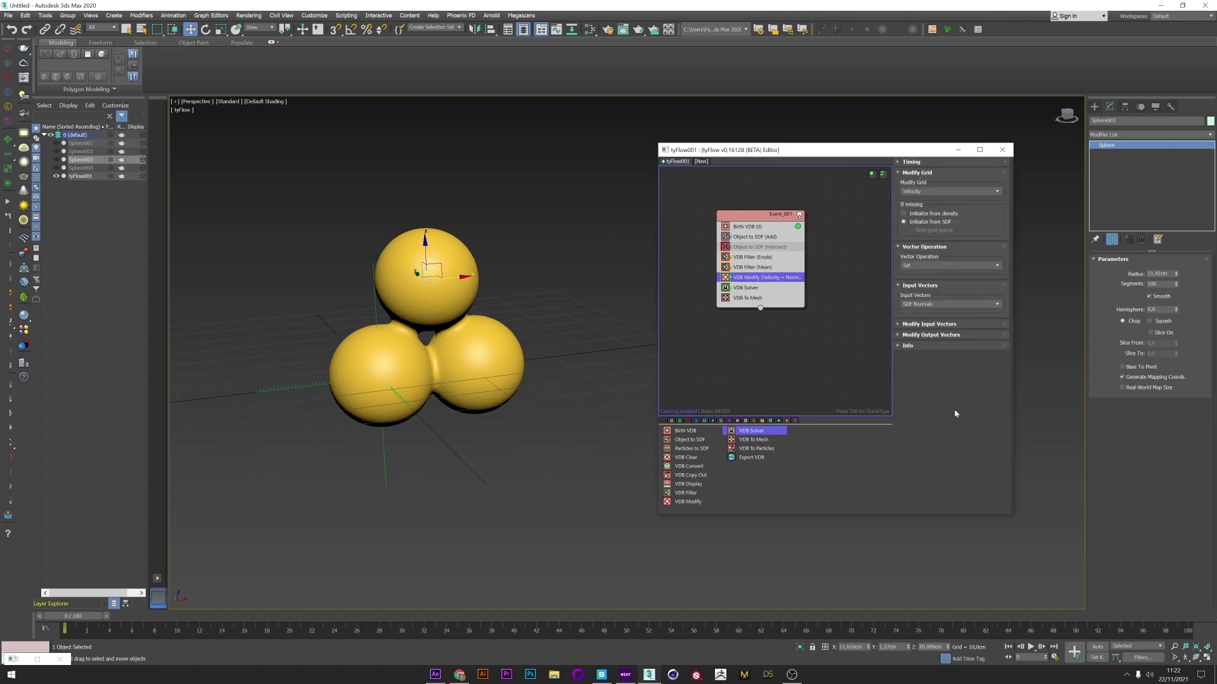
click(968, 379)
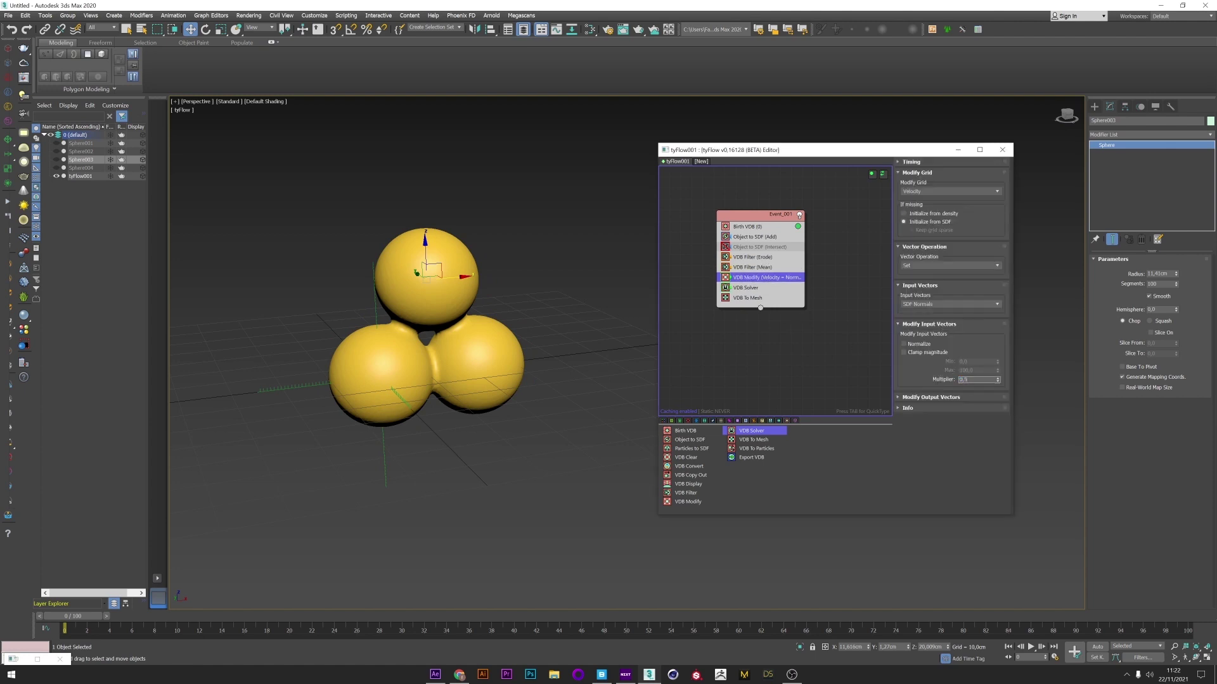
key(Return)
mouse_move(73, 615)
mouse_down()
mouse_move(184, 616)
mouse_move(63, 623)
mouse_up()
key(w)
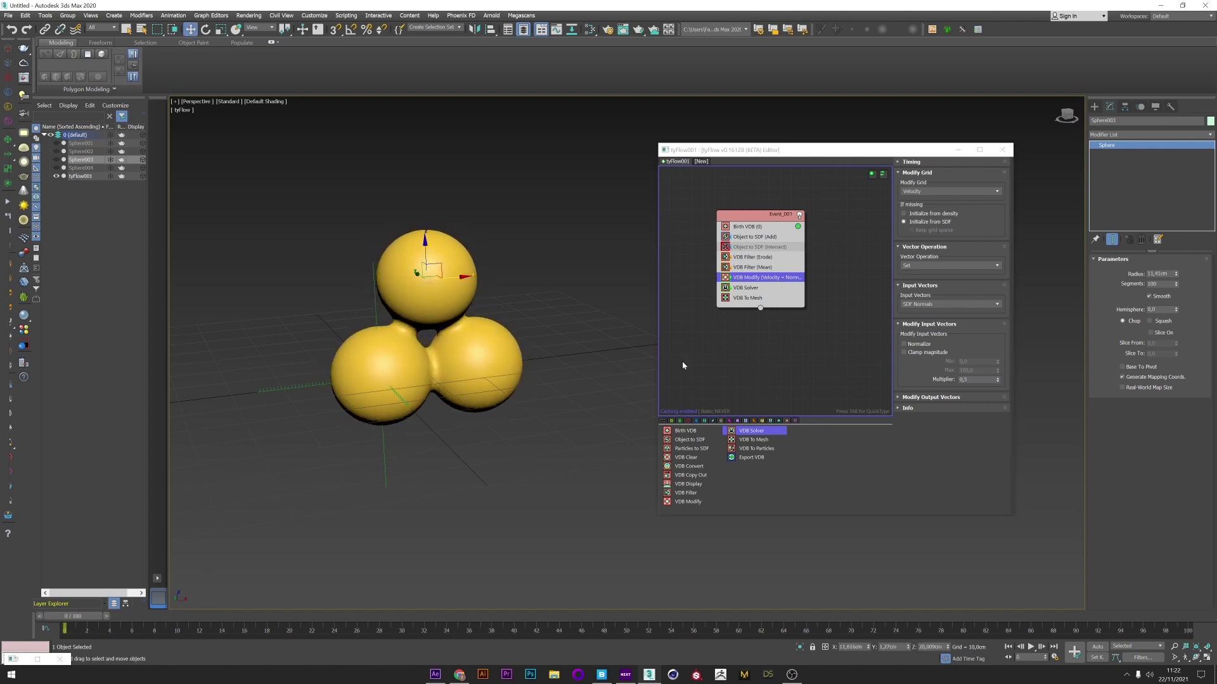
Switch the VDB Modify input vectors to Surface Texmap, then hide tyFlow001 and unhide and select Sphere001.
click(924, 305)
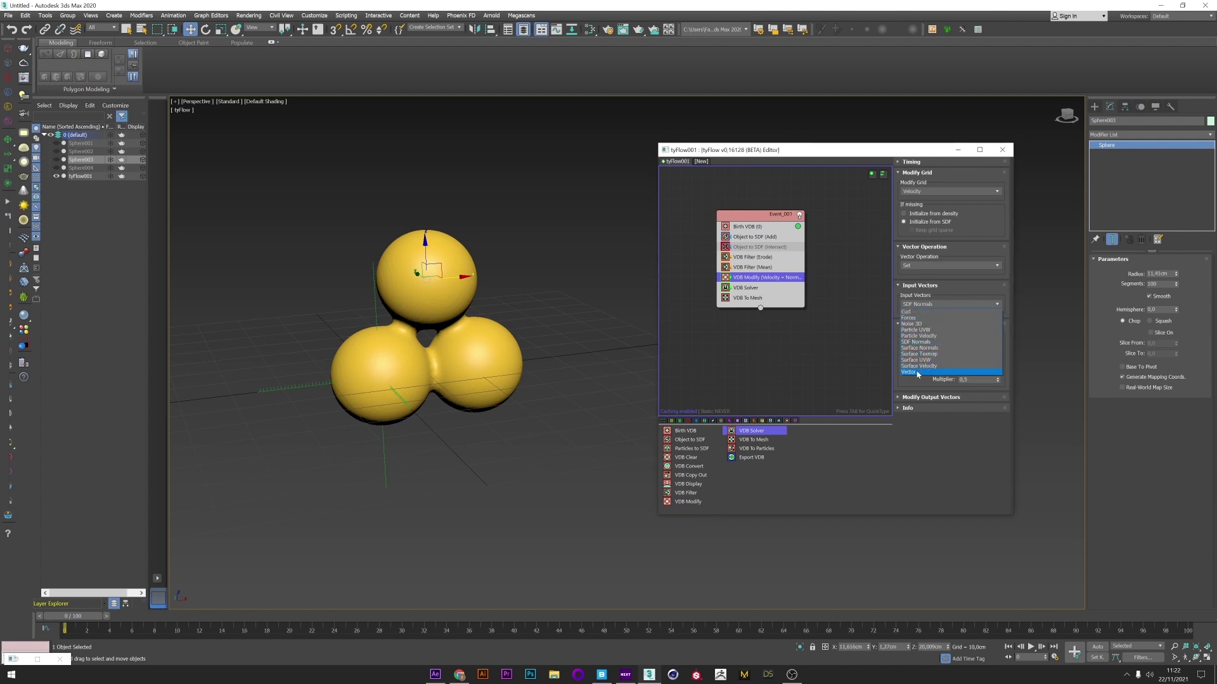
click(925, 354)
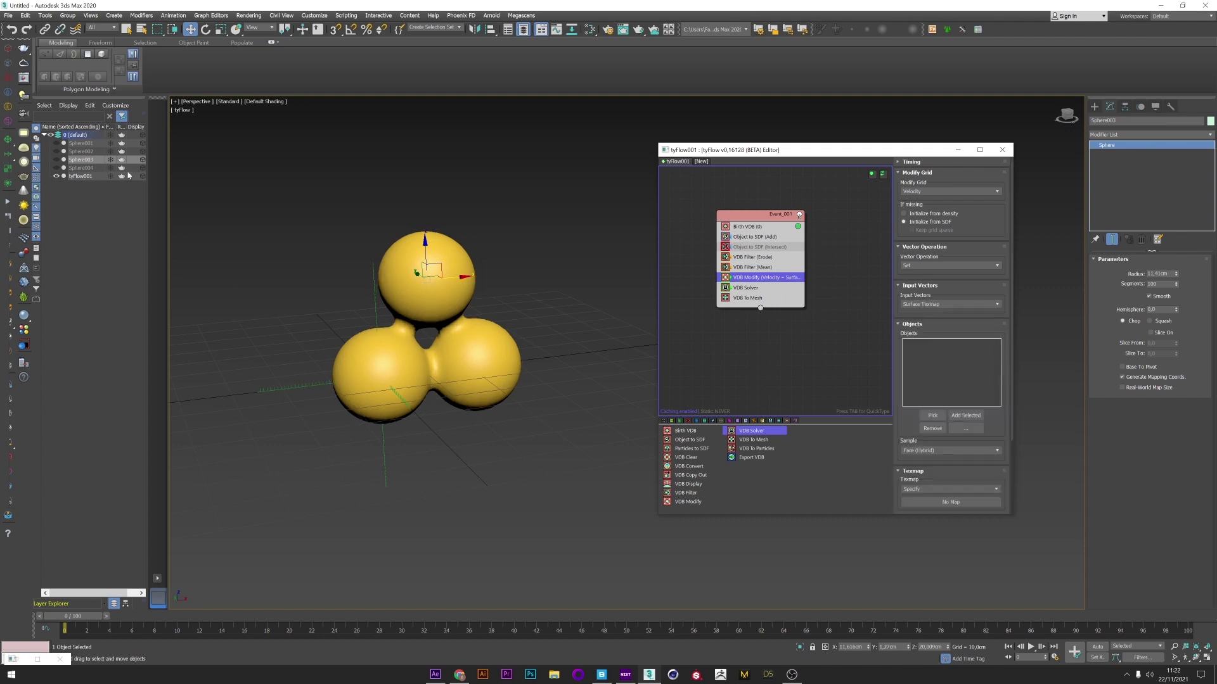
click(57, 176)
click(57, 143)
click(369, 354)
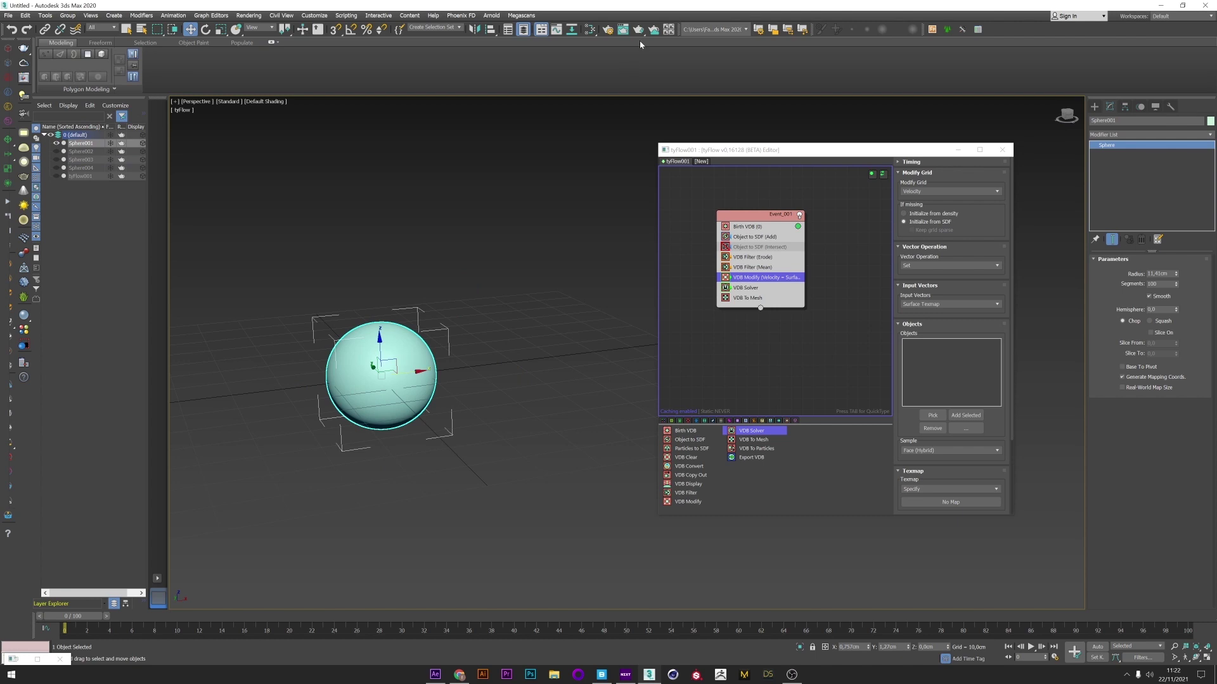
Open the Slate Material Editor and create a Standard material.
click(590, 30)
drag(992, 174, 825, 183)
right_click(780, 275)
mouse_move(817, 279)
mouse_move(874, 293)
click(940, 317)
drag(834, 288, 841, 287)
Add a Noise map to the Standard material's Diffuse Color and assign the material to Sphere001.
right_click(786, 281)
mouse_move(811, 286)
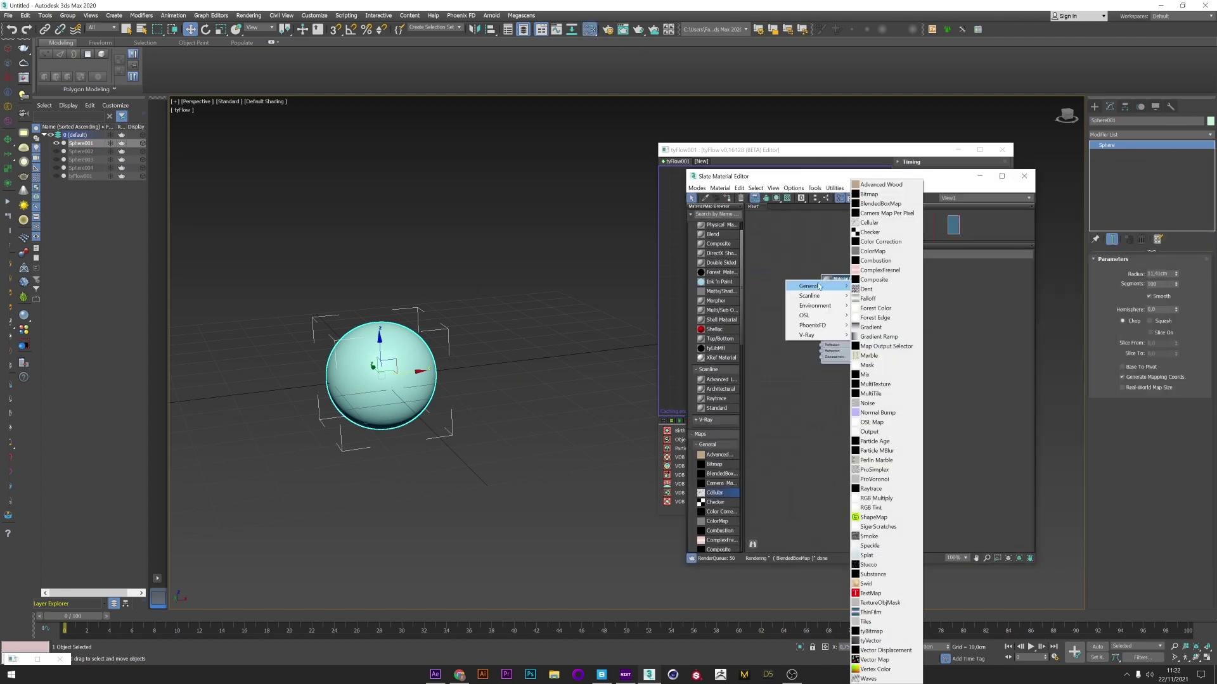
click(868, 404)
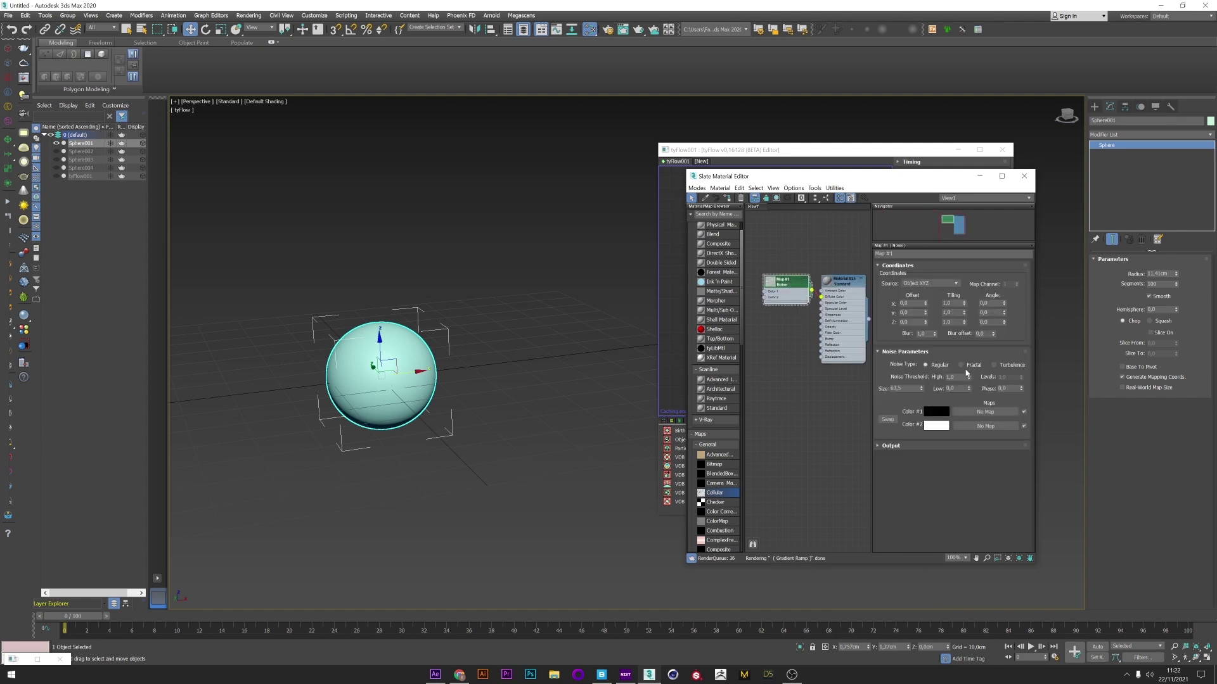
click(836, 277)
click(727, 198)
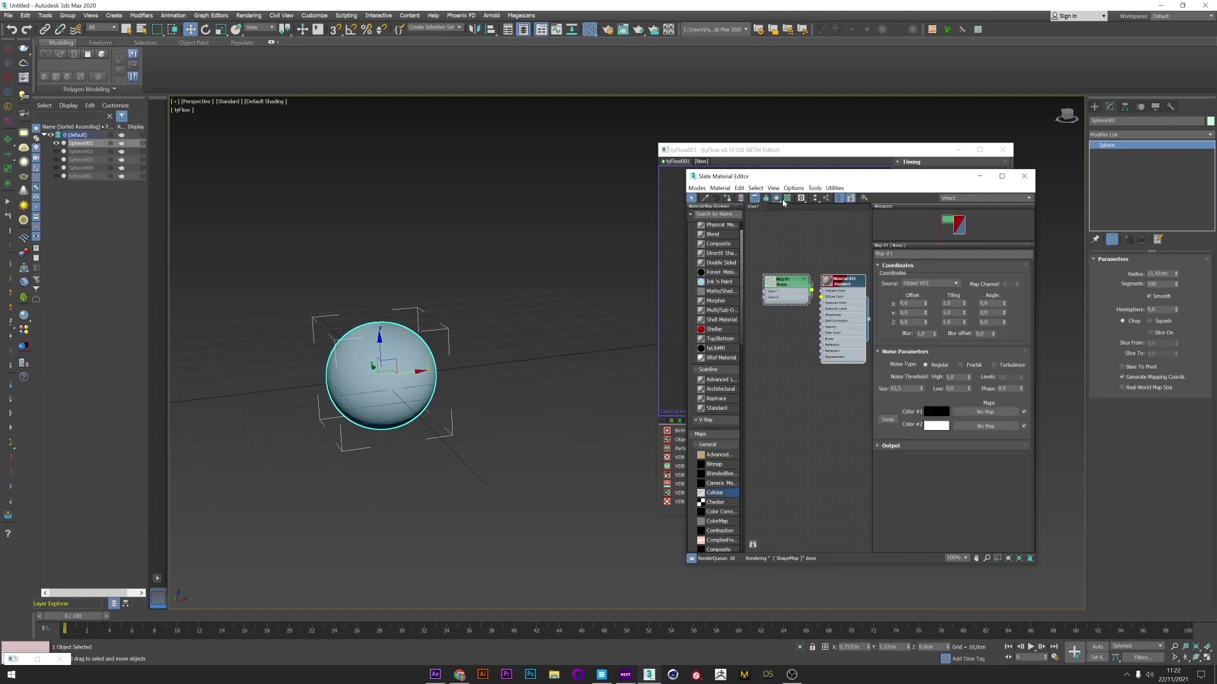
Add a UVW Map modifier with Spherical mapping to Sphere001.
click(1113, 135)
scroll(1135, 380, down, 15)
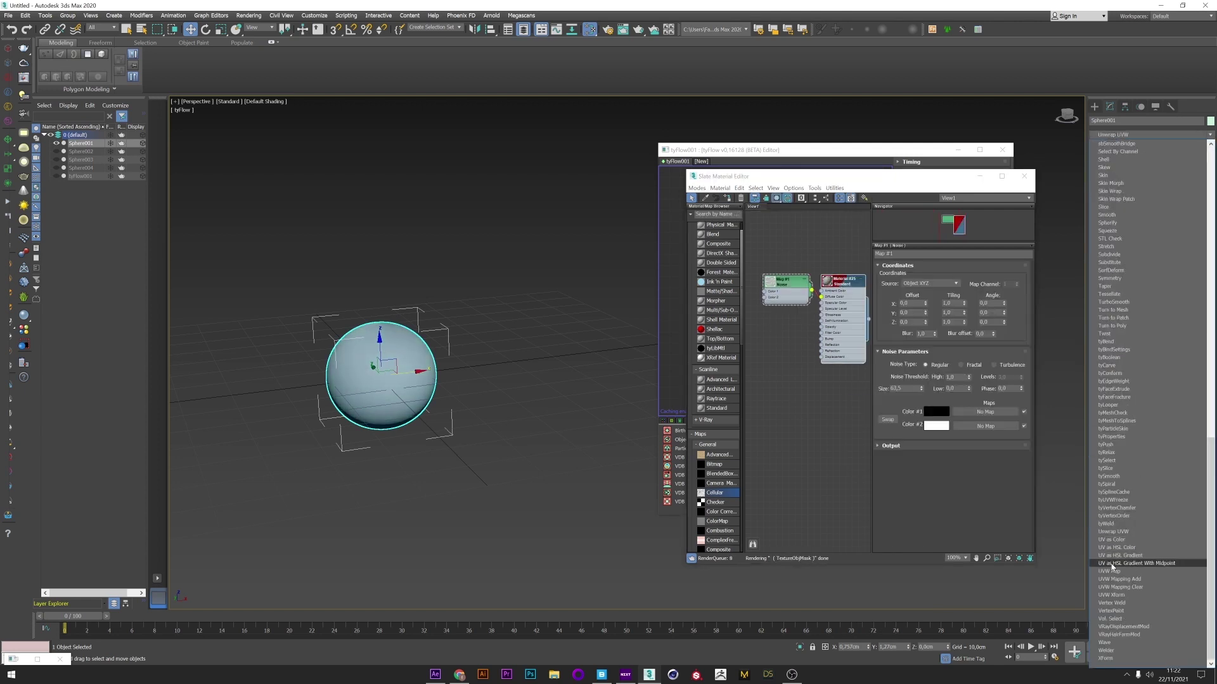
click(1135, 566)
click(1131, 297)
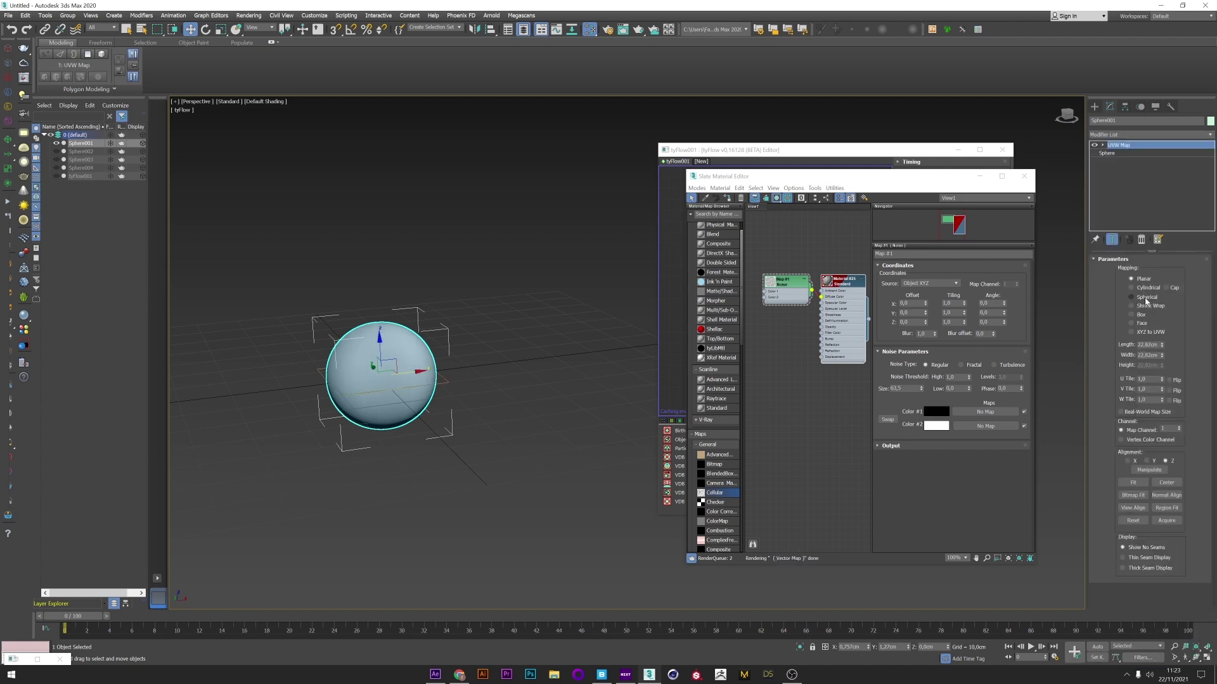
Set the Noise map's size to 10 and its high and low thresholds to about 0.49 for a hard-edged black-and-white pattern.
drag(969, 380, 970, 382)
double_click(897, 389)
text(2)
key(Return)
text(5)
key(Return)
text(10)
key(Return)
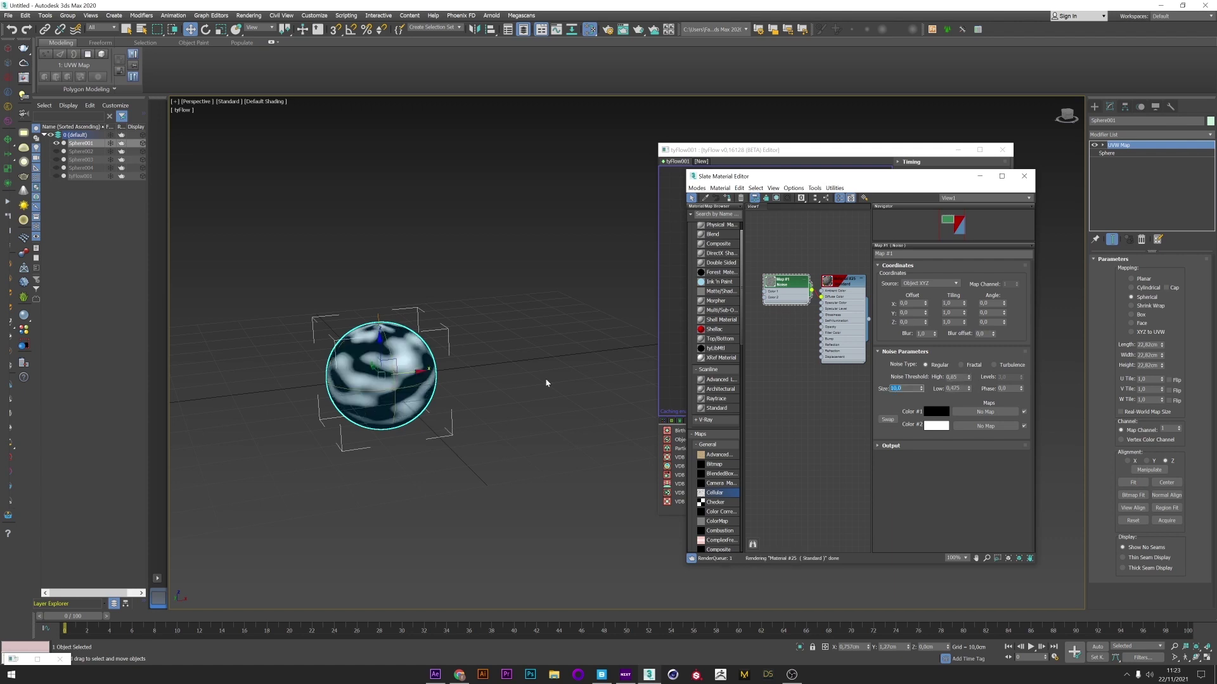
scroll(485, 382, up, 2)
drag(968, 387, 968, 386)
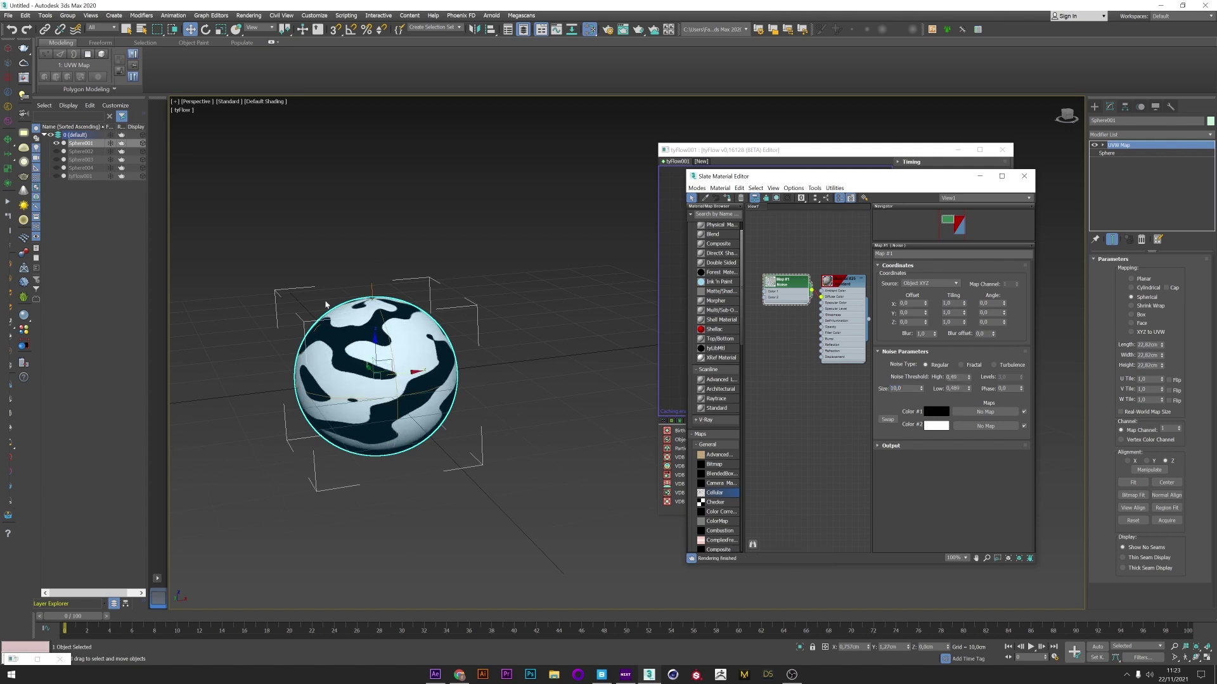
Pick Sphere001 as the Surface Texmap object in VDB Modify, then hide the sphere and unhide tyFlow001.
drag(770, 150, 683, 144)
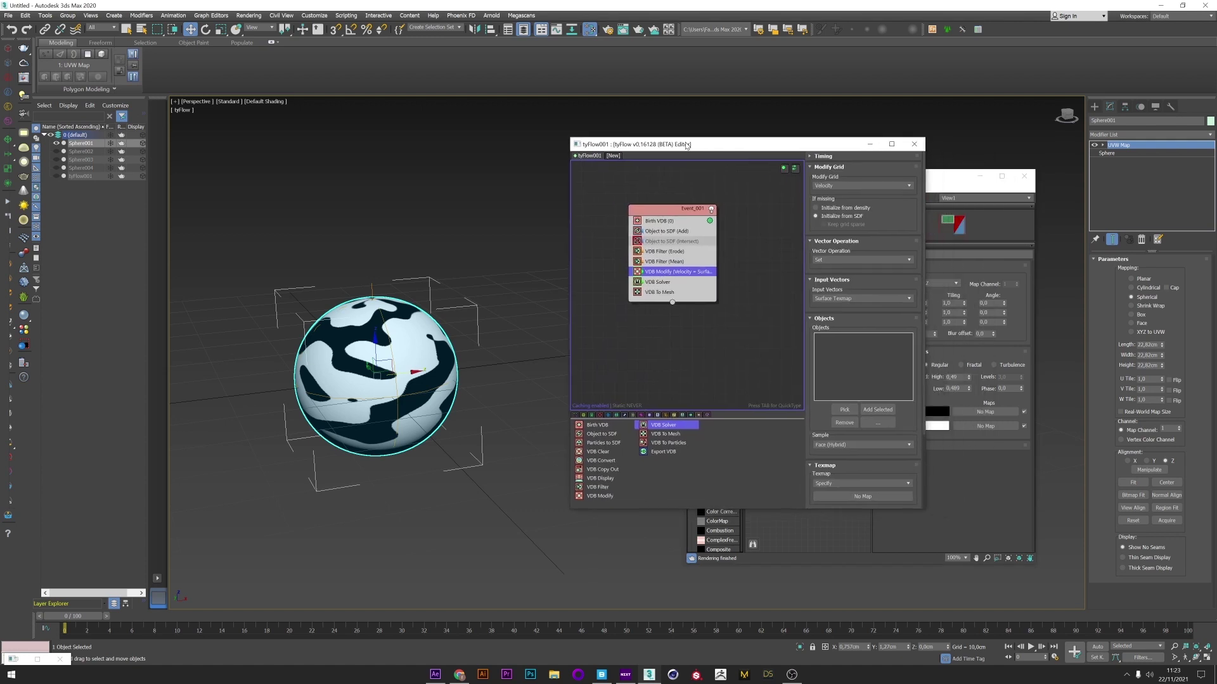
click(844, 409)
click(326, 336)
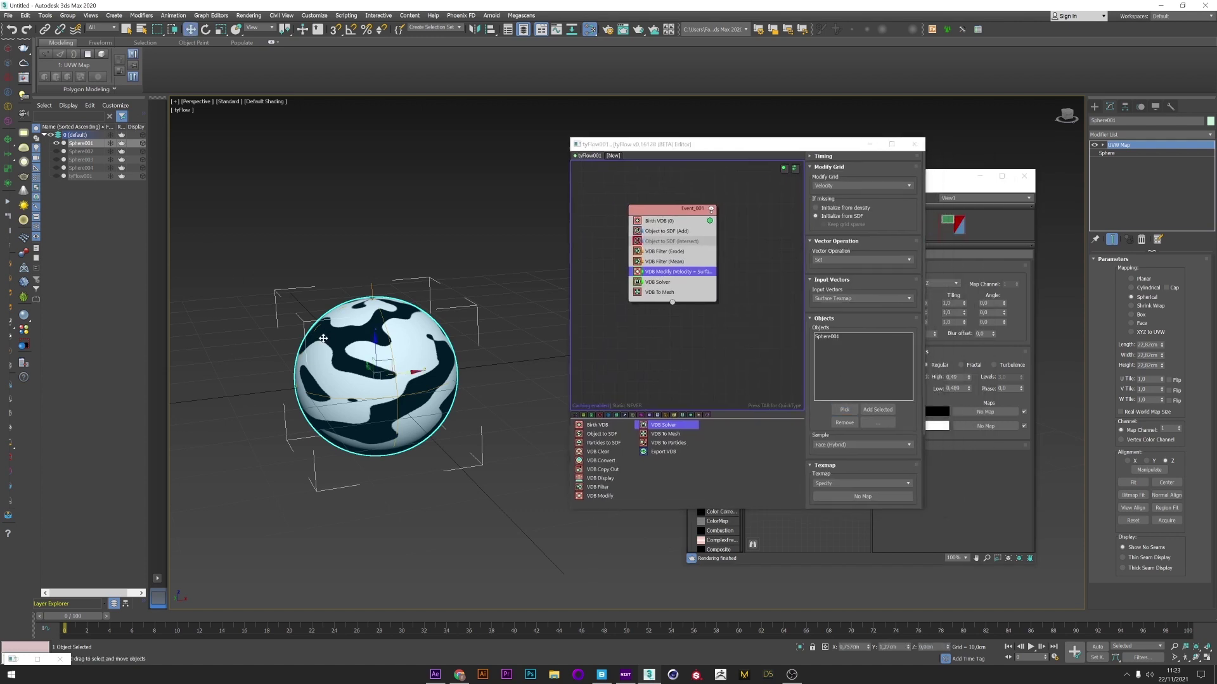
click(55, 143)
click(55, 177)
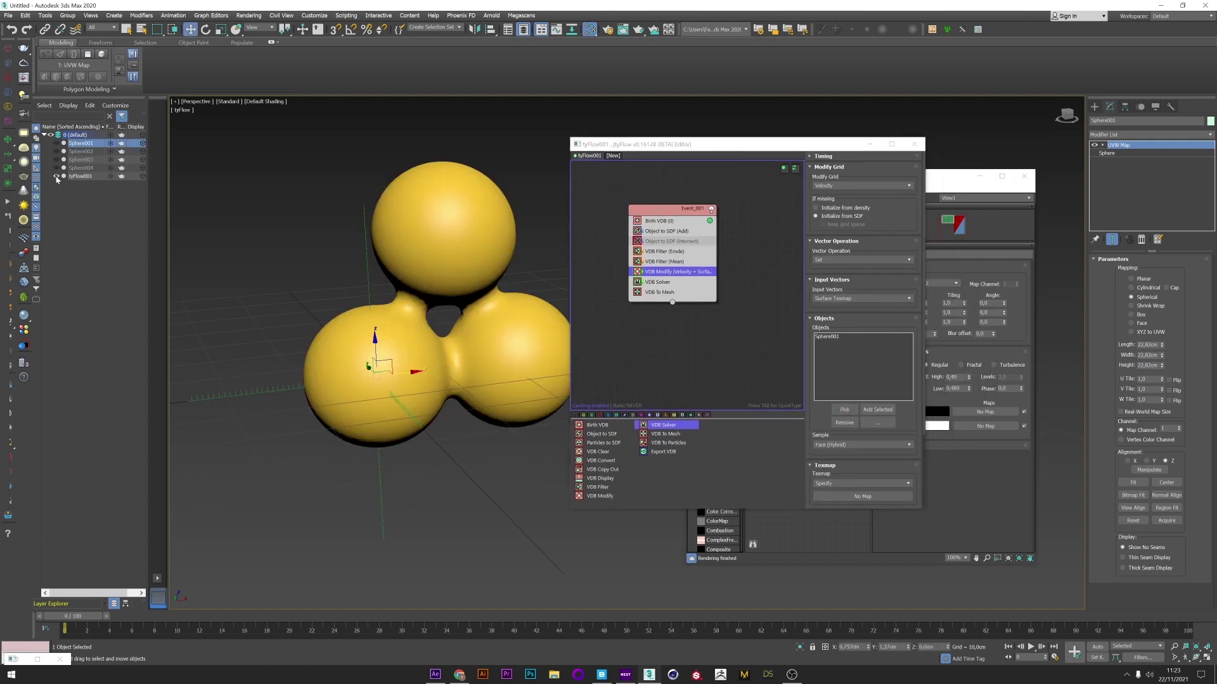
middle_drag(450, 334, 393, 349)
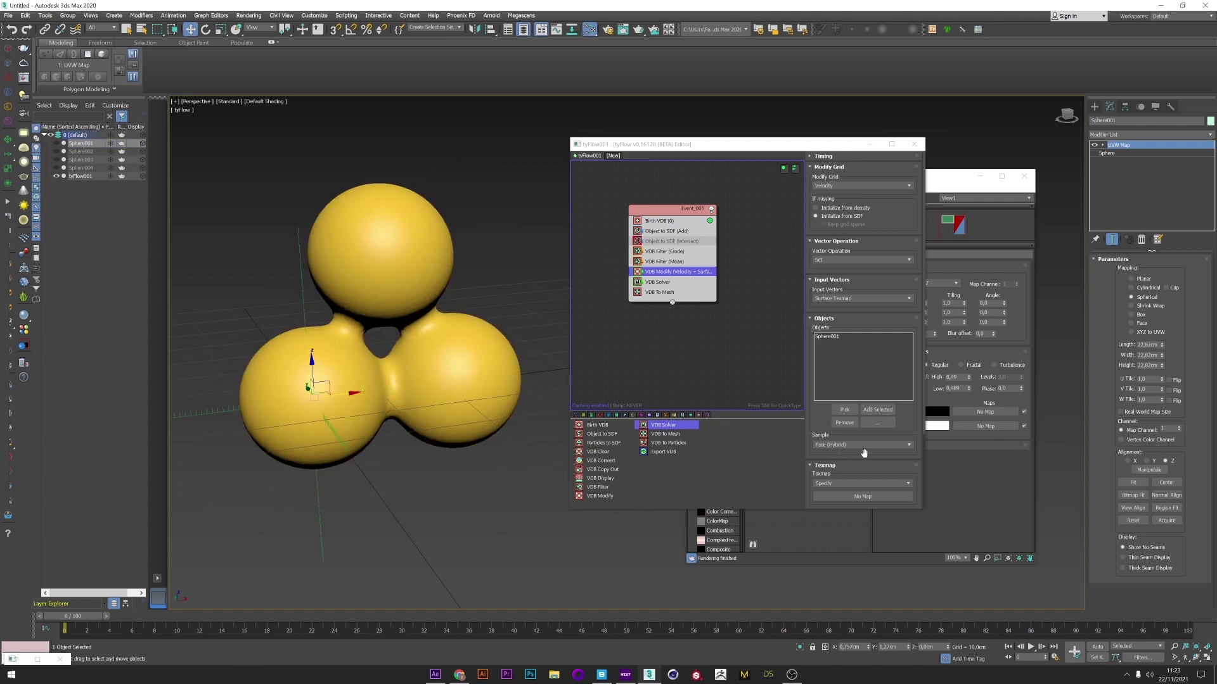
Arrange the editor windows side by side and load the Noise map from the Slate Material Editor into VDB Modify's texmap slot.
drag(813, 146, 760, 152)
drag(944, 177, 1047, 178)
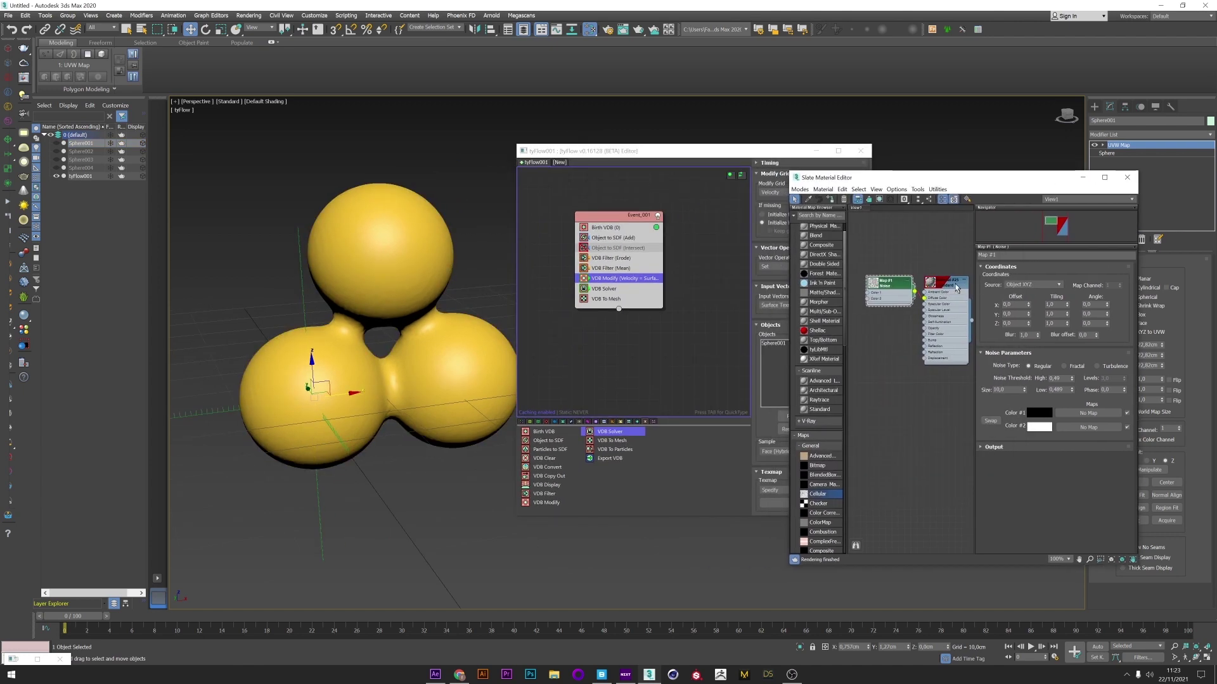
drag(879, 179, 925, 176)
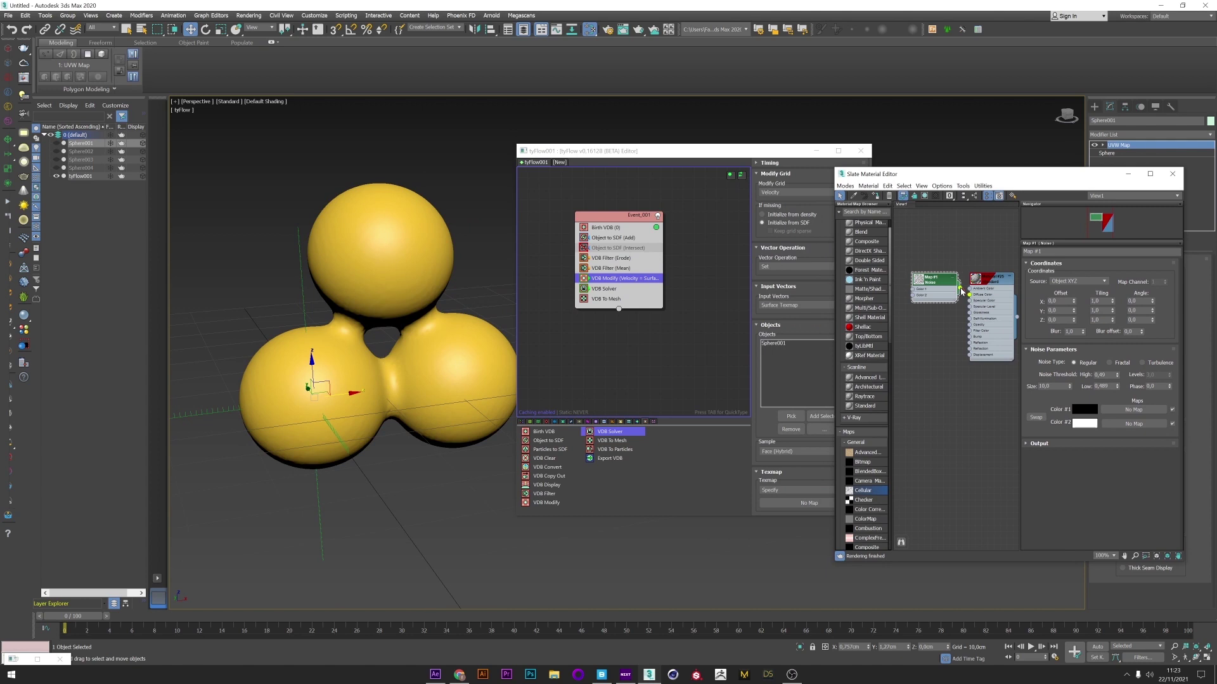
drag(962, 291, 809, 504)
click(674, 363)
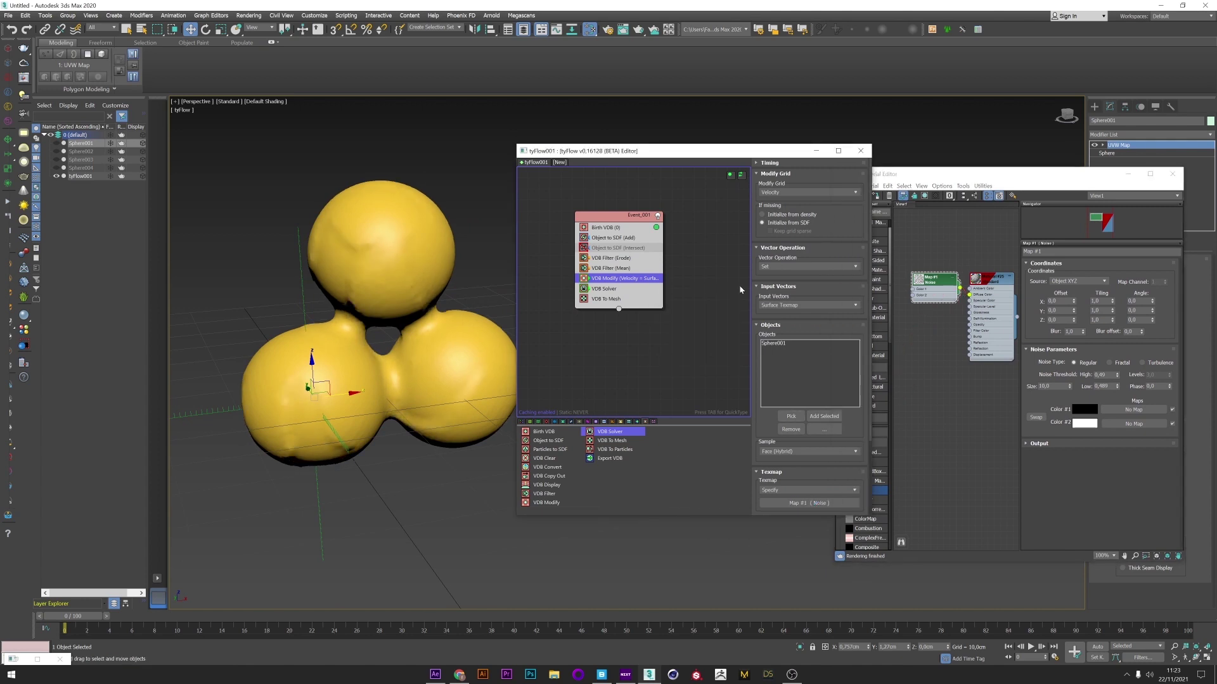
drag(772, 153, 723, 139)
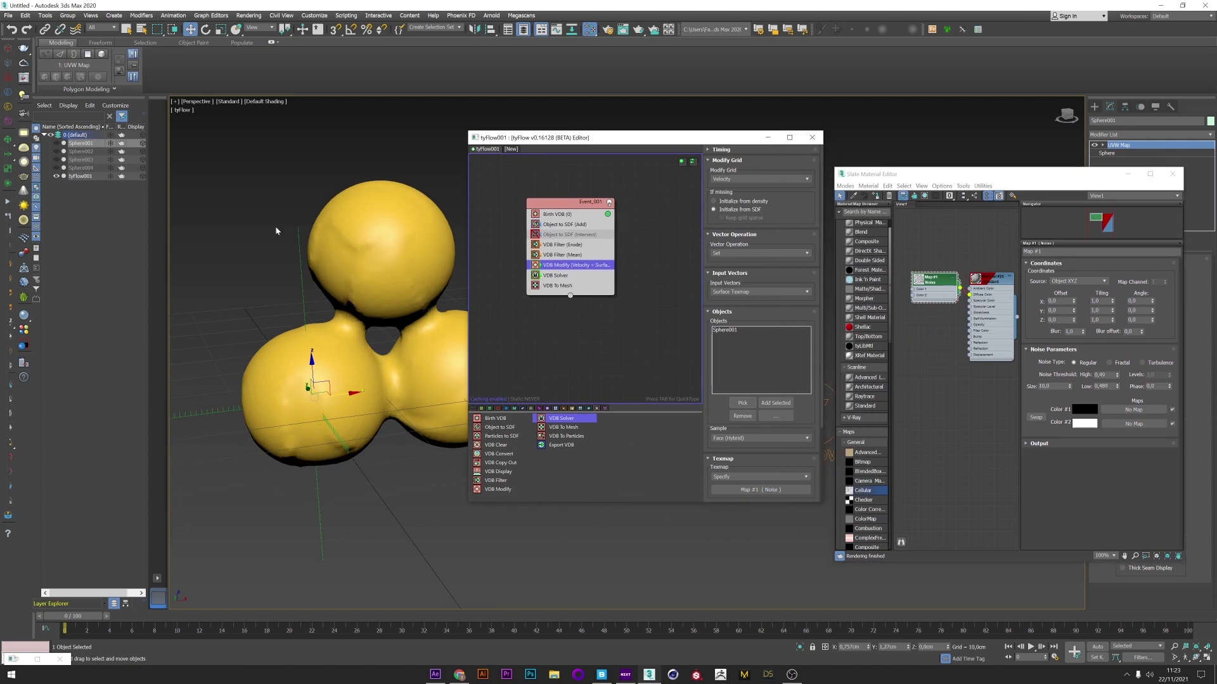
Advance the simulation to frame 10 and examine the deformed mesh from another side.
click(71, 143)
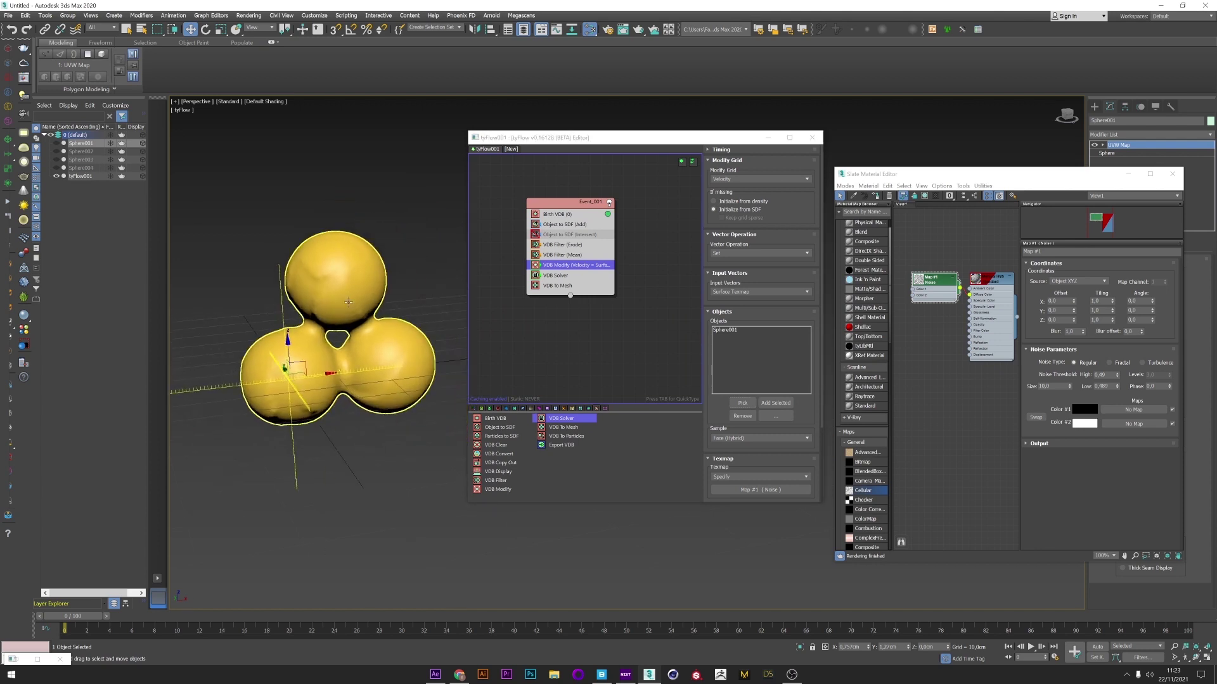
drag(69, 620, 177, 620)
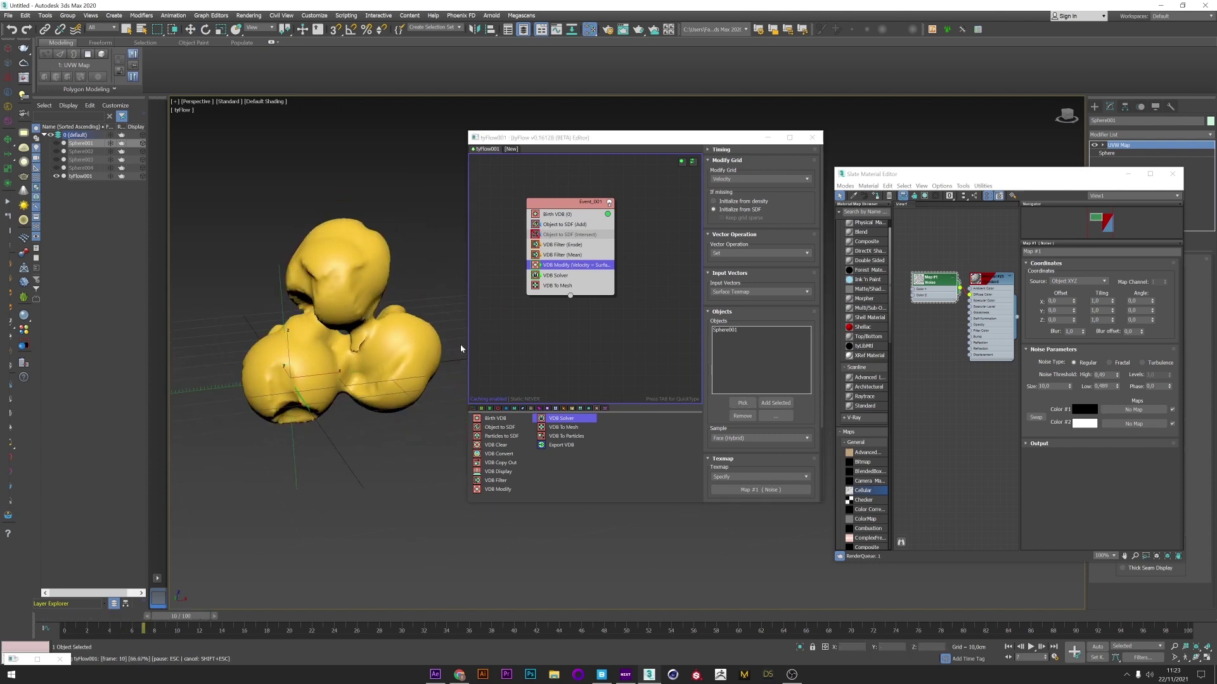
alt+middle_drag(453, 349, 291, 368)
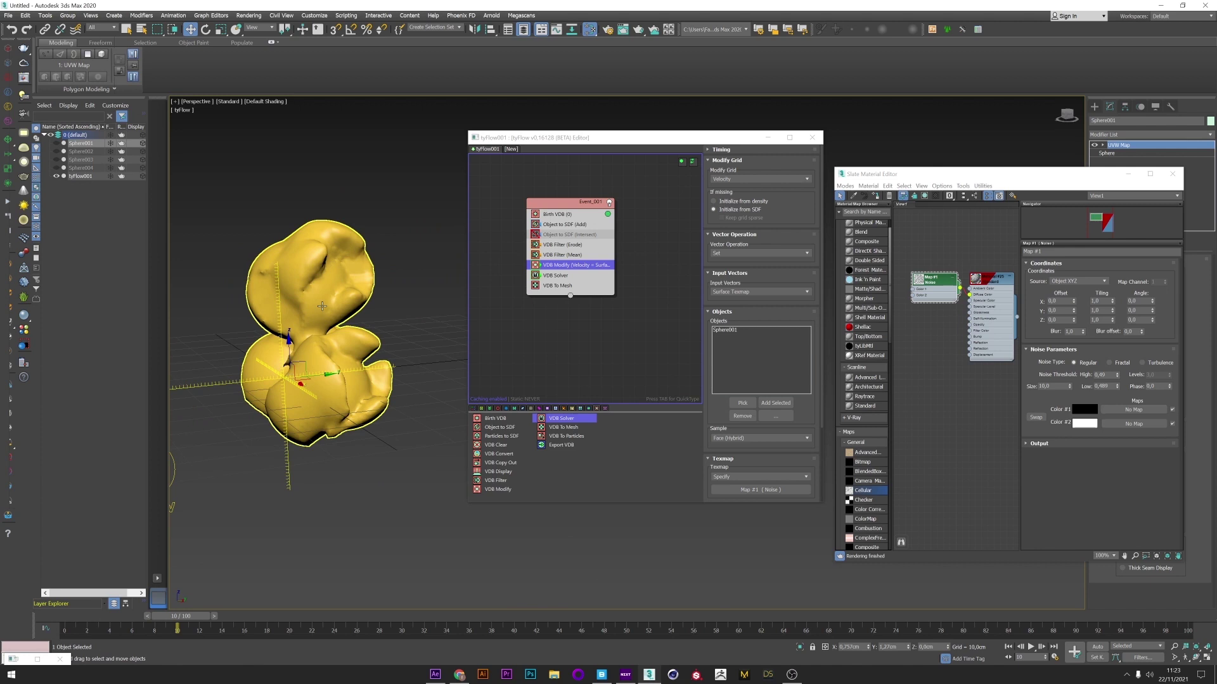
Select tyFlow001 and set the Noise map's size to 5.
click(354, 279)
click(922, 284)
double_click(1047, 386)
text(5)
key(Return)
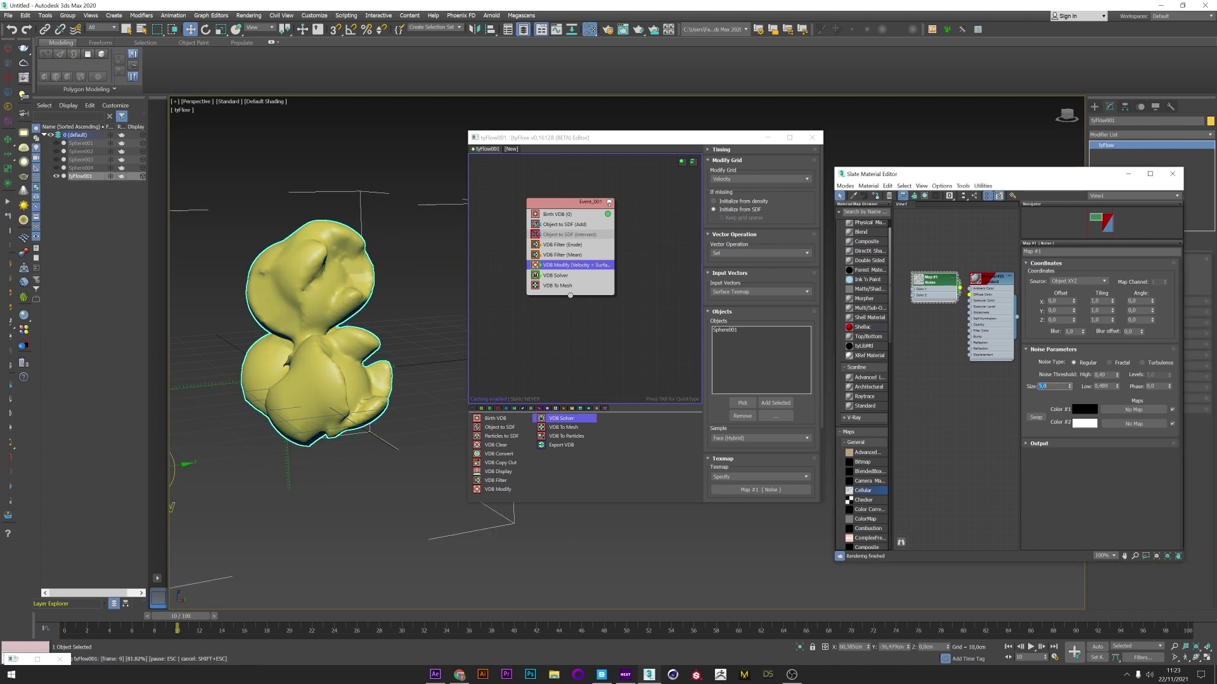
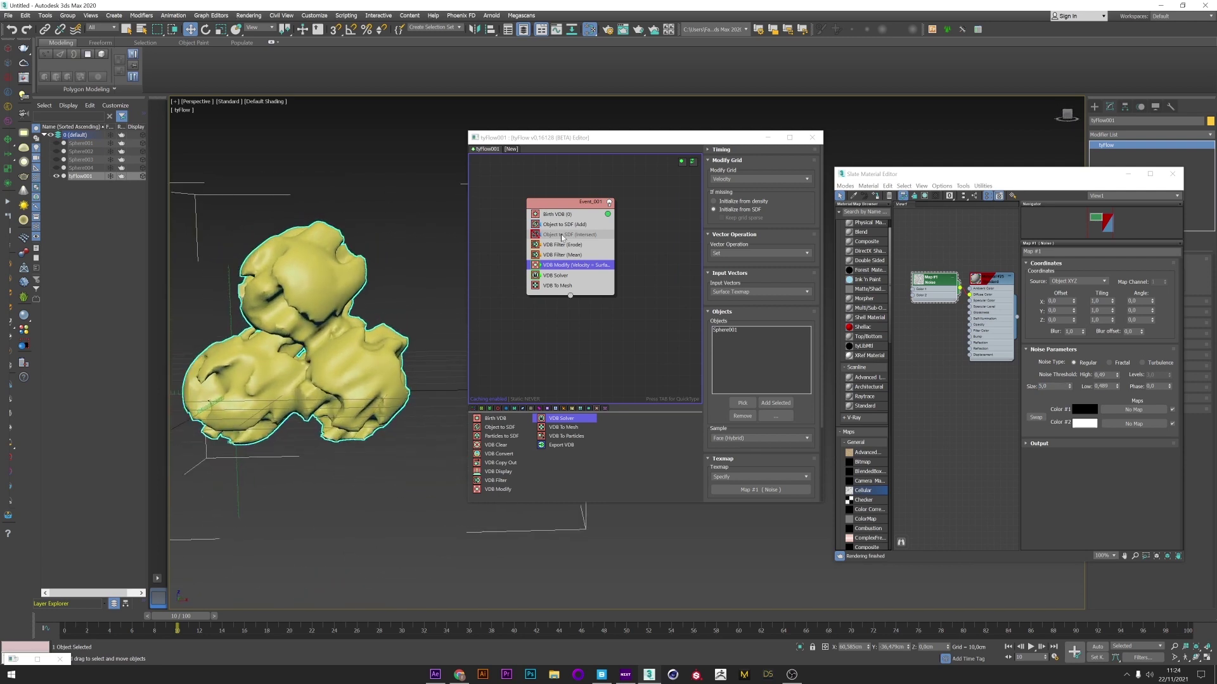
Set the Birth VDB voxel size to 0.3 cm and examine the finer mesh.
click(557, 214)
text(0,3cm)
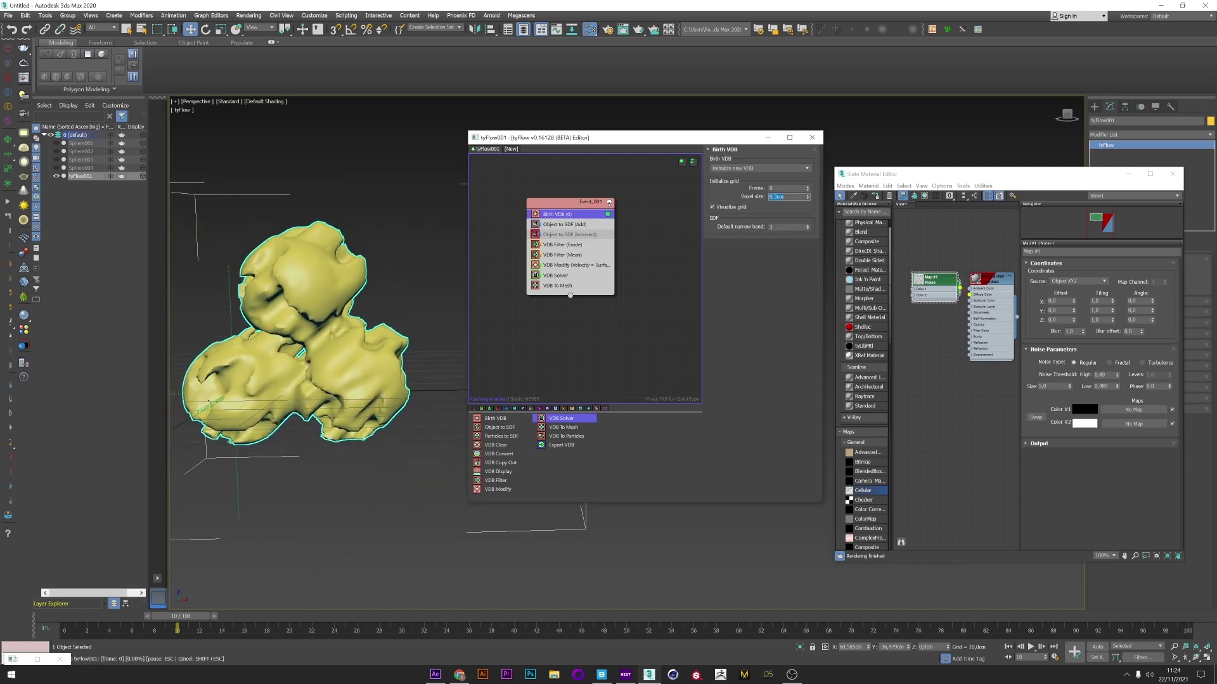
text(3)
key(Return)
alt+middle_drag(305, 251, 317, 279)
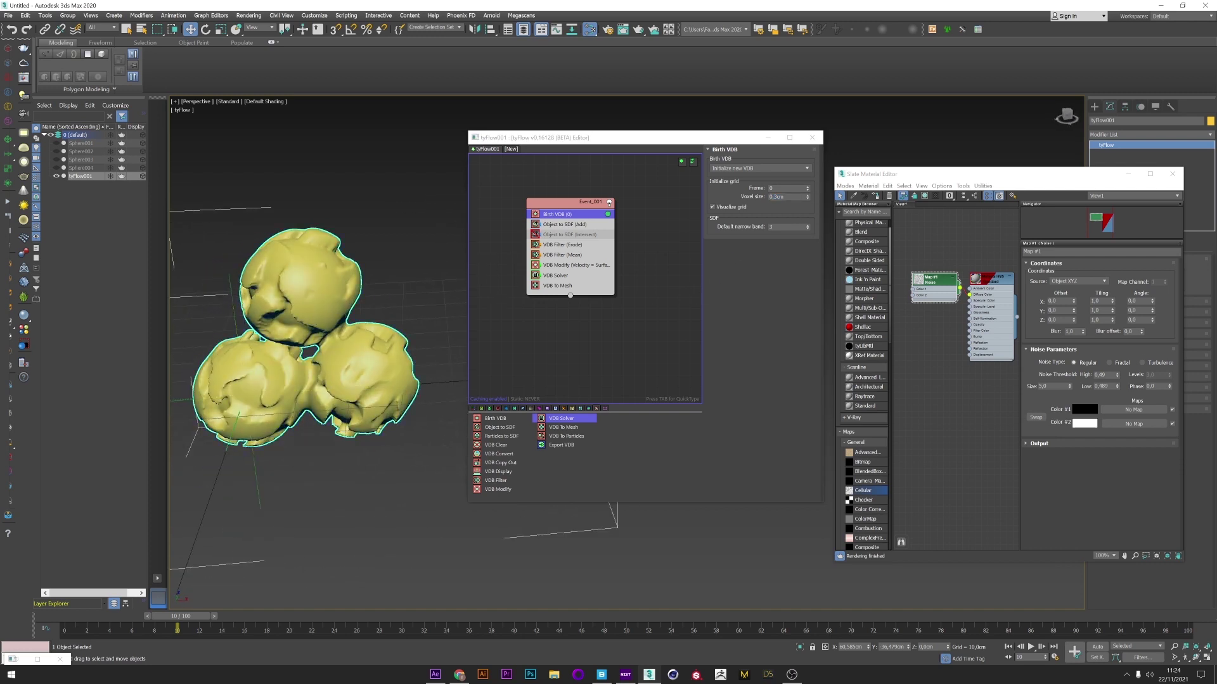
Set the Birth VDB voxel size to 0.7 cm.
double_click(778, 197)
text(0,7)
key(Return)
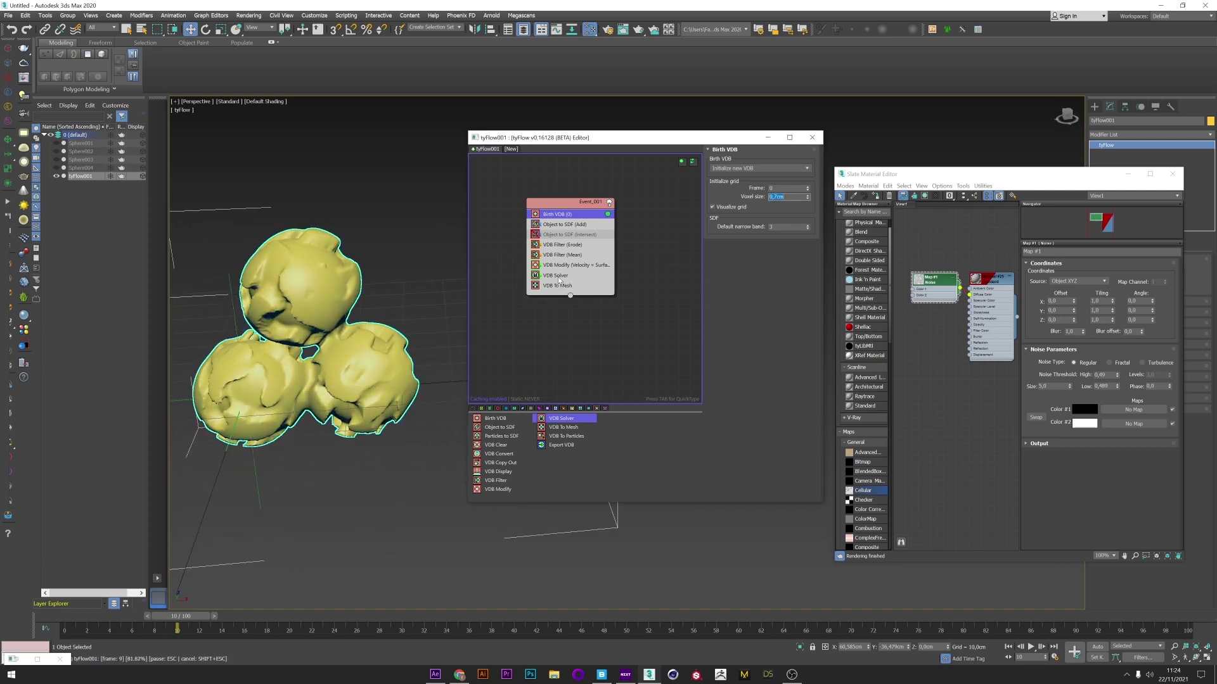
Try the Weno spatial scheme in VDB Solver, settle on Second Bias, and advance the simulation to frame 4.
click(559, 277)
click(87, 611)
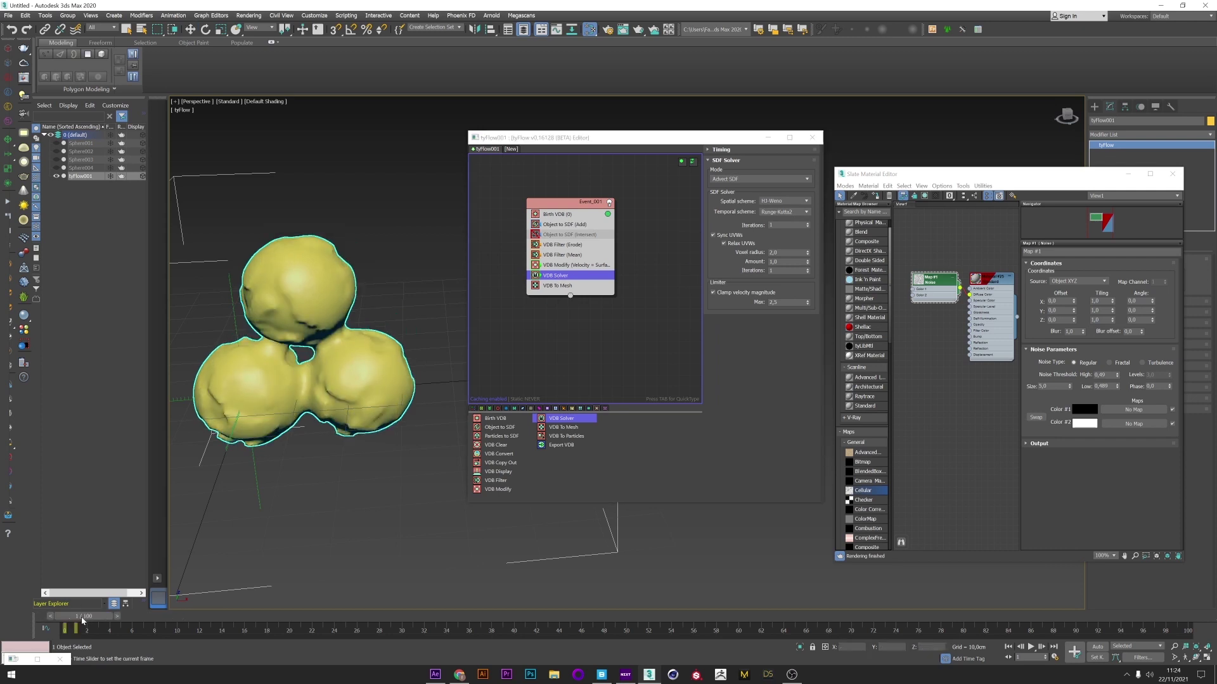
click(784, 201)
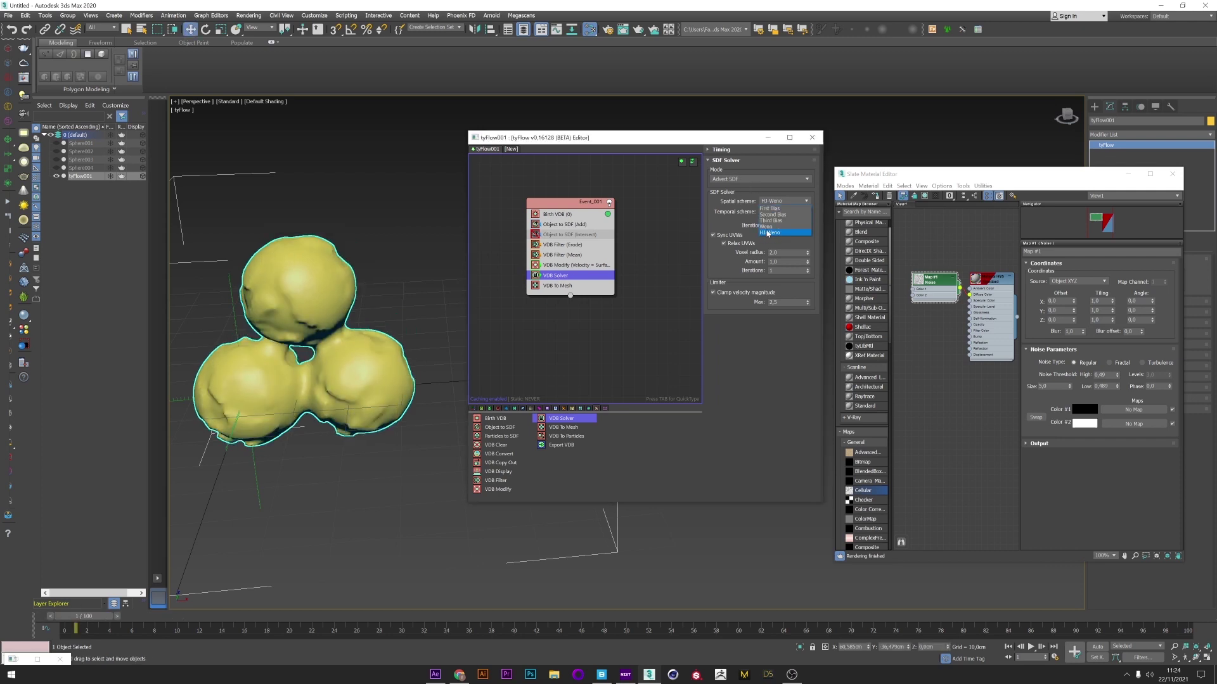
click(767, 226)
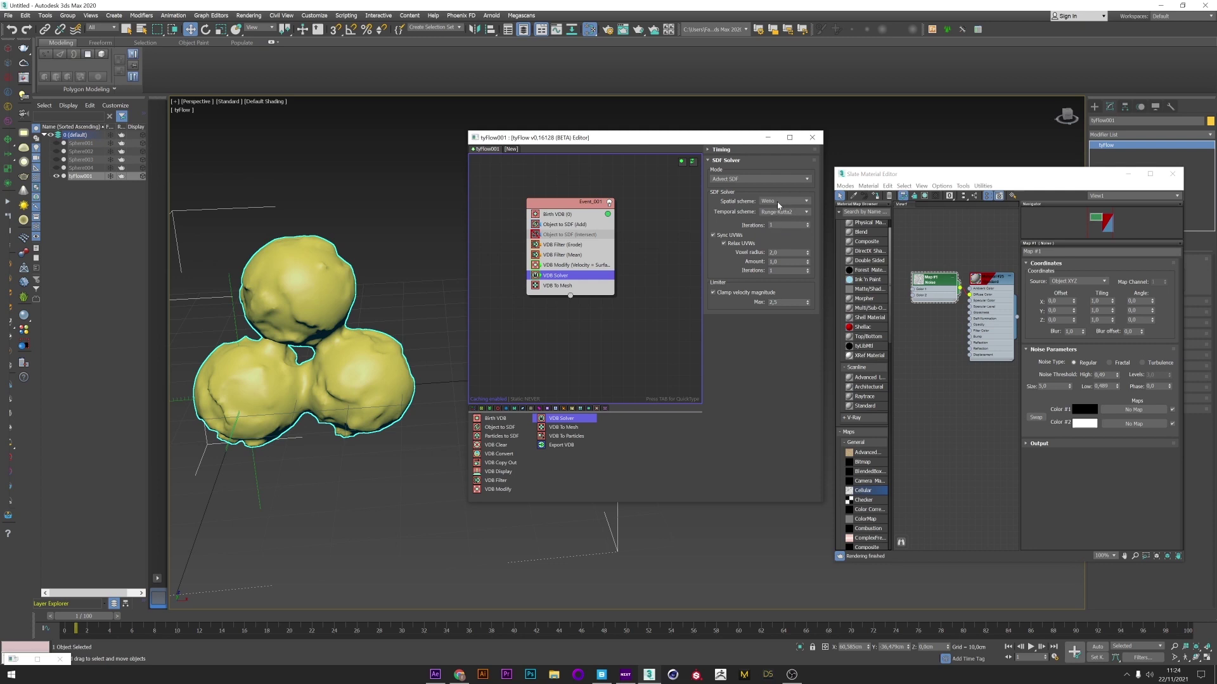
click(779, 203)
click(776, 218)
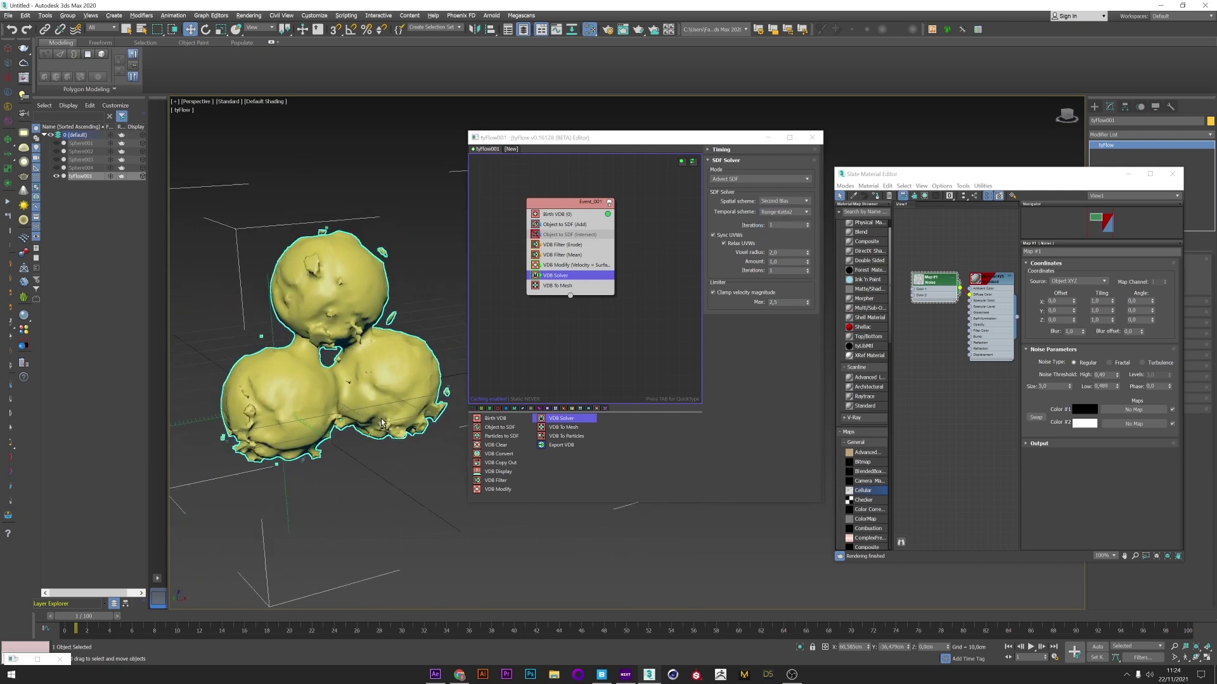
drag(79, 621, 113, 621)
mouse_move(348, 380)
alt+middle_down()
mouse_move(282, 377)
mouse_move(329, 375)
alt+middle_up()
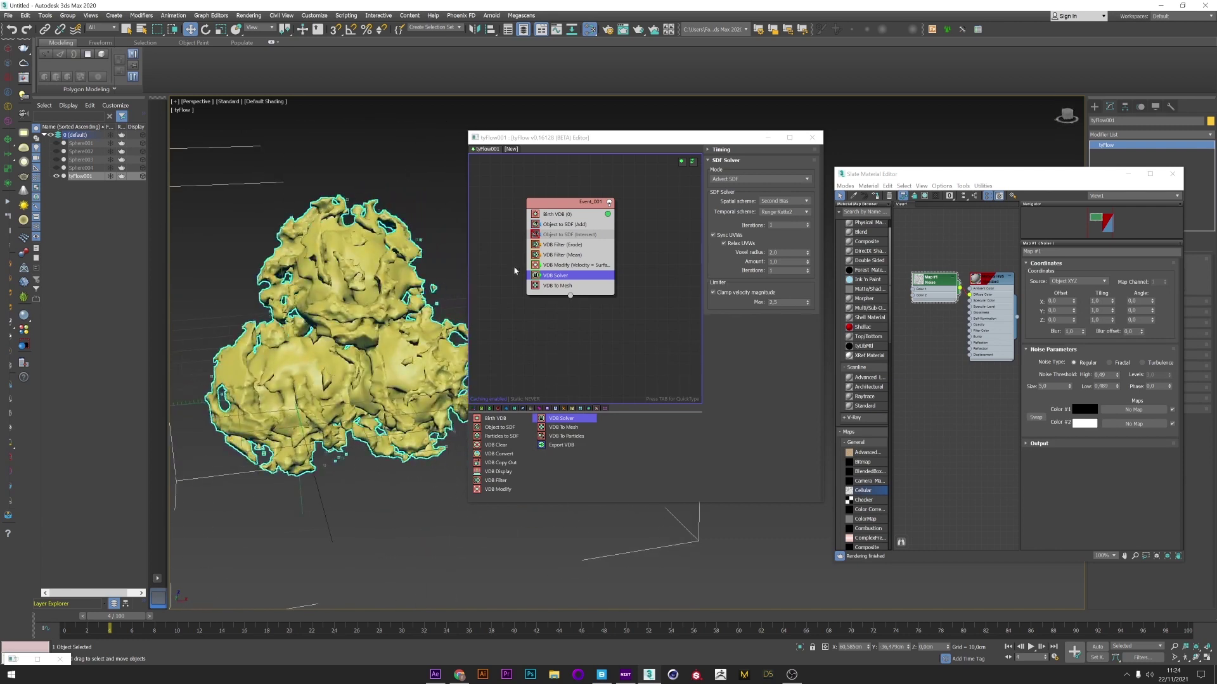
Add a Relax modifier to tyFlow001 with a relax value of 1.0 and 10 iterations, minimizing the Slate Material Editor.
click(1129, 136)
key(r)
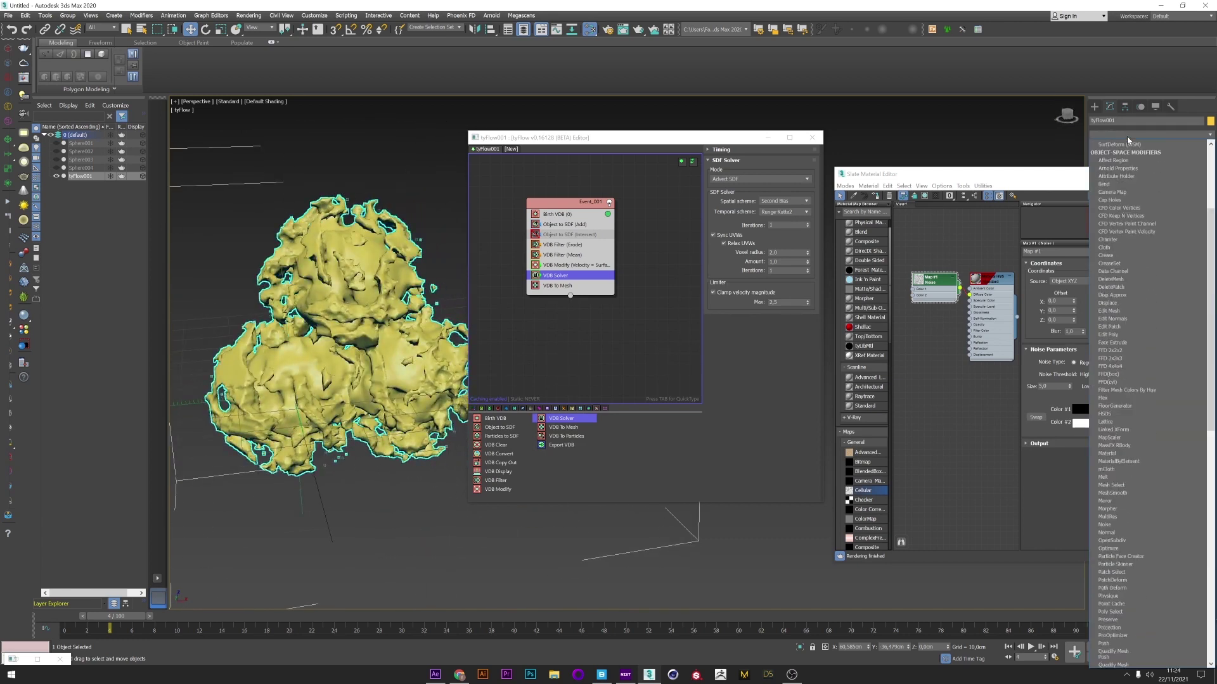
click(1114, 146)
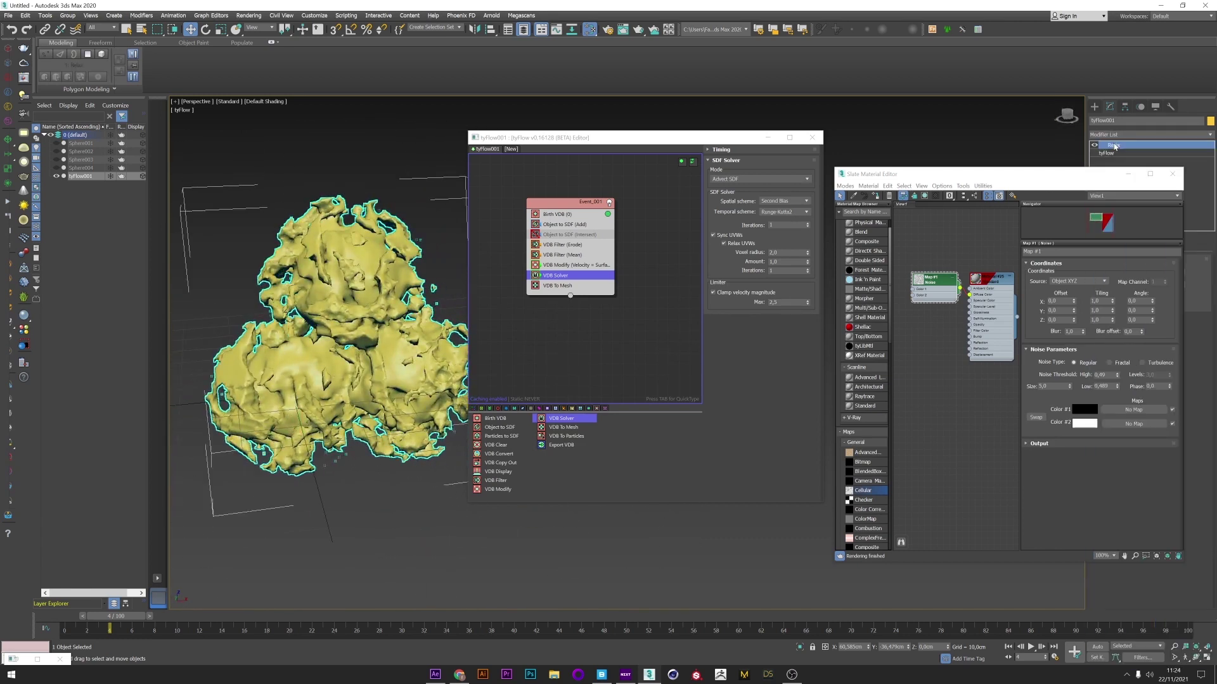
click(1128, 173)
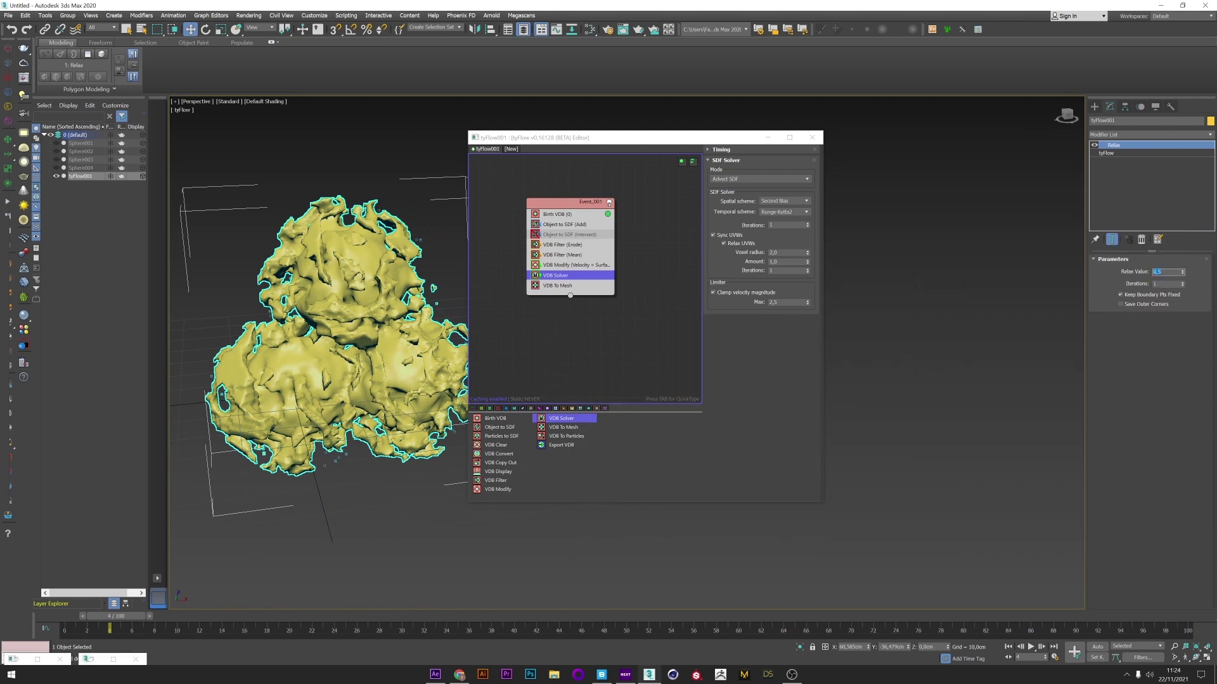
key(Tab)
text(10)
key(Return)
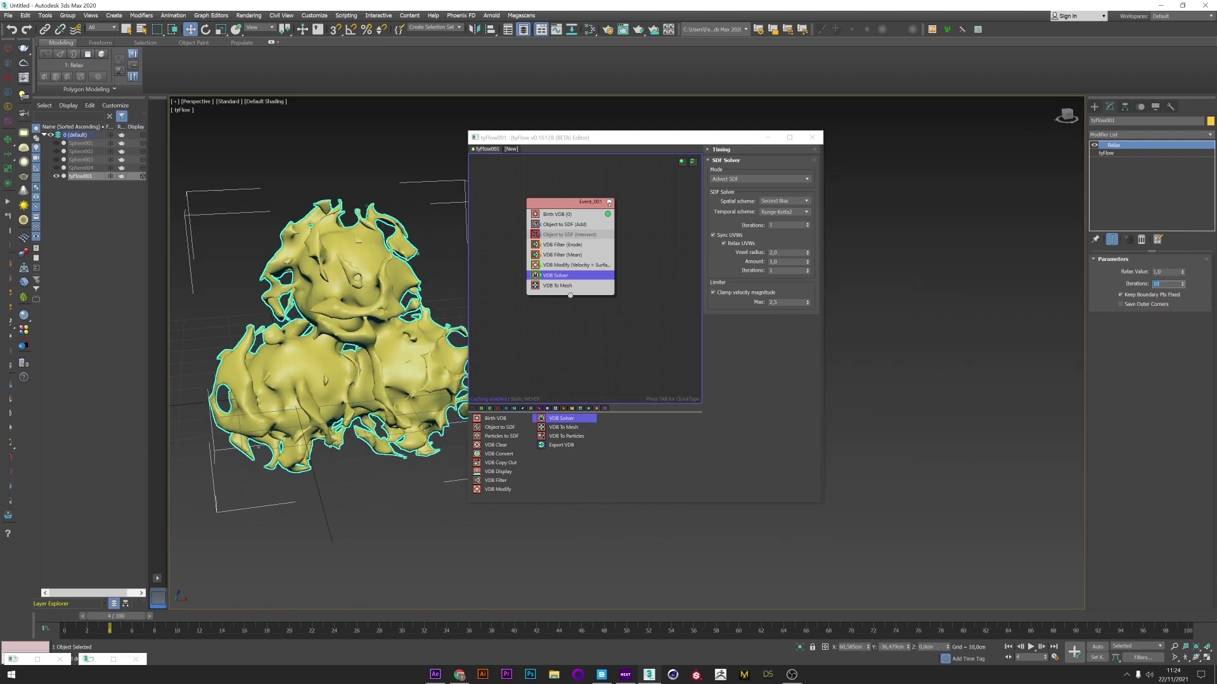
mouse_move(300, 335)
alt+middle_down()
mouse_move(374, 340)
mouse_move(312, 341)
alt+middle_up()
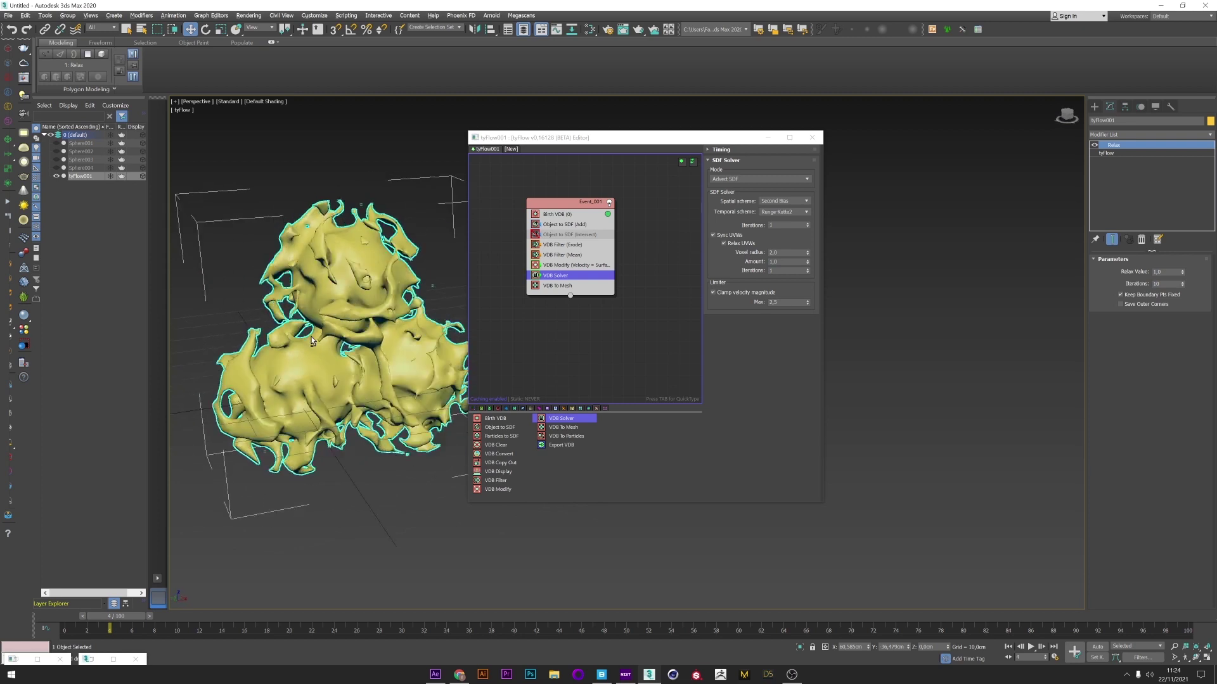
Set the Birth VDB voxel size to 0.4 cm and inspect the relaxed mesh from several angles.
click(572, 218)
click(785, 197)
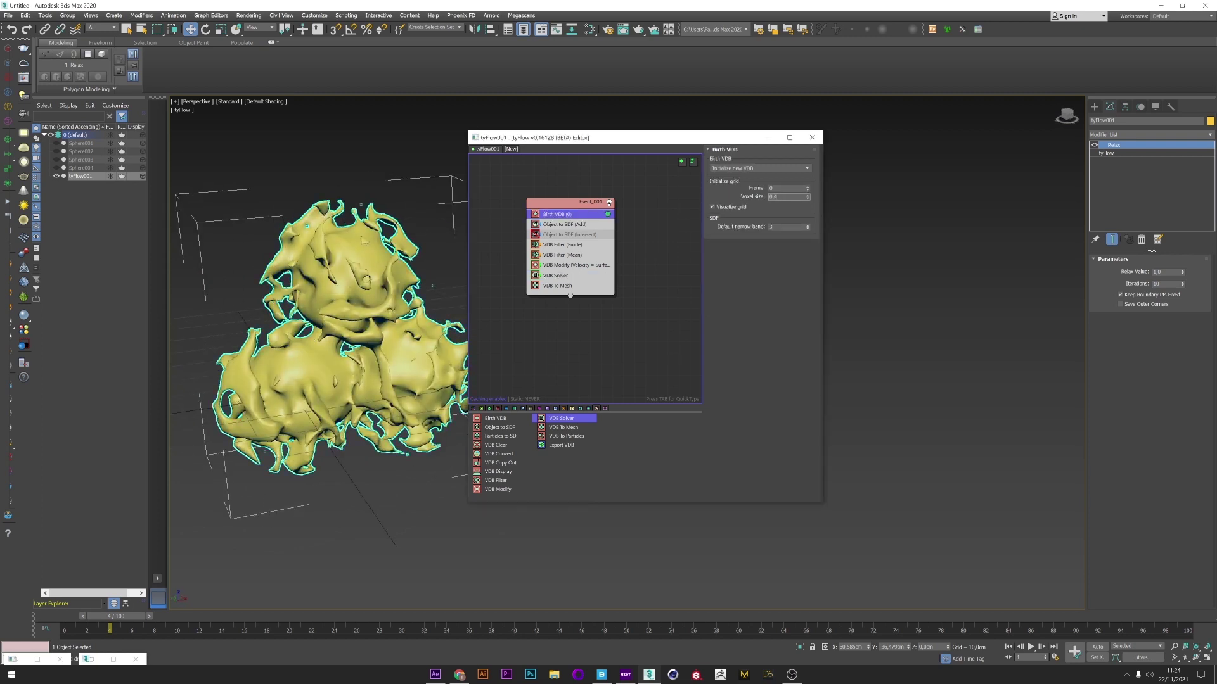
key(Return)
mouse_move(409, 347)
alt+middle_down()
mouse_move(427, 352)
mouse_move(264, 315)
mouse_move(401, 351)
alt+middle_up()
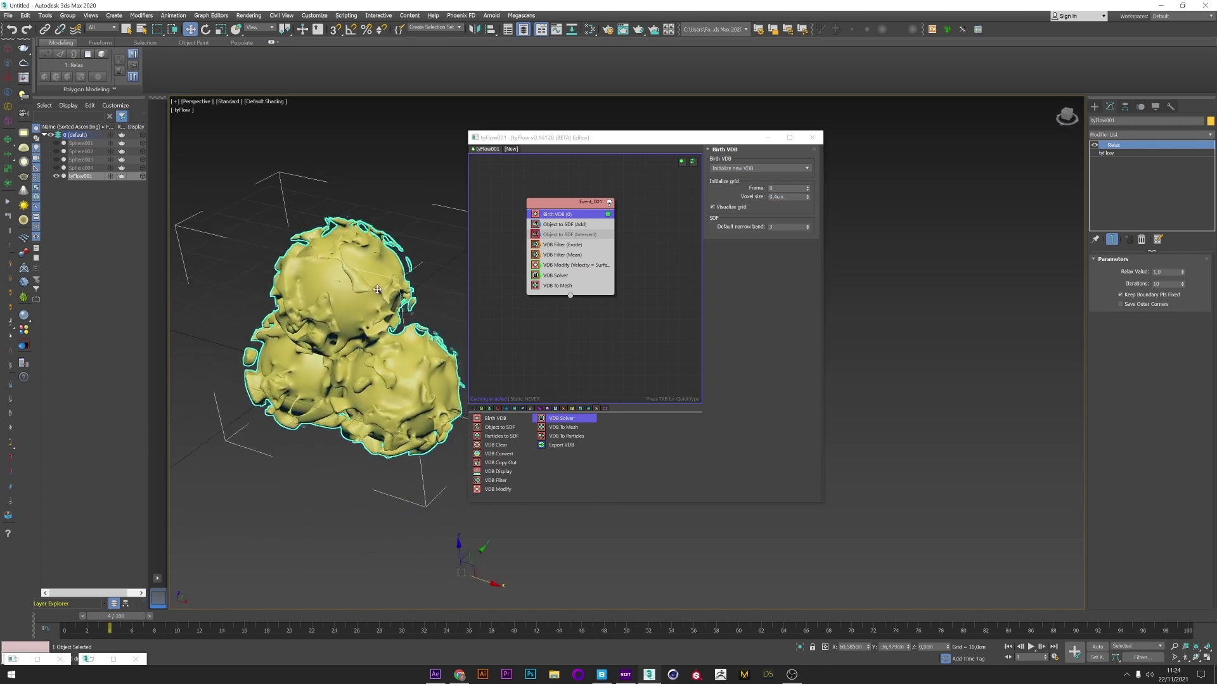
Switch VDB Modify's input vectors to SDF Normals and move the tyFlow editor clear of the mesh.
click(570, 265)
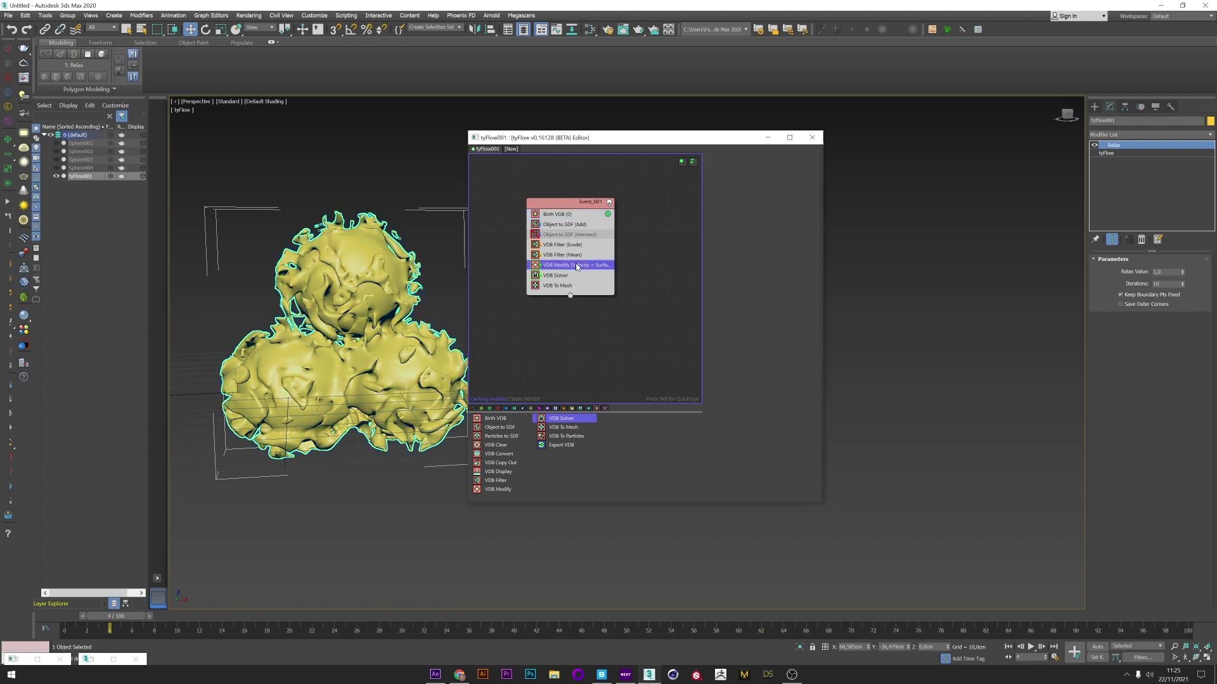
middle_drag(343, 319, 363, 339)
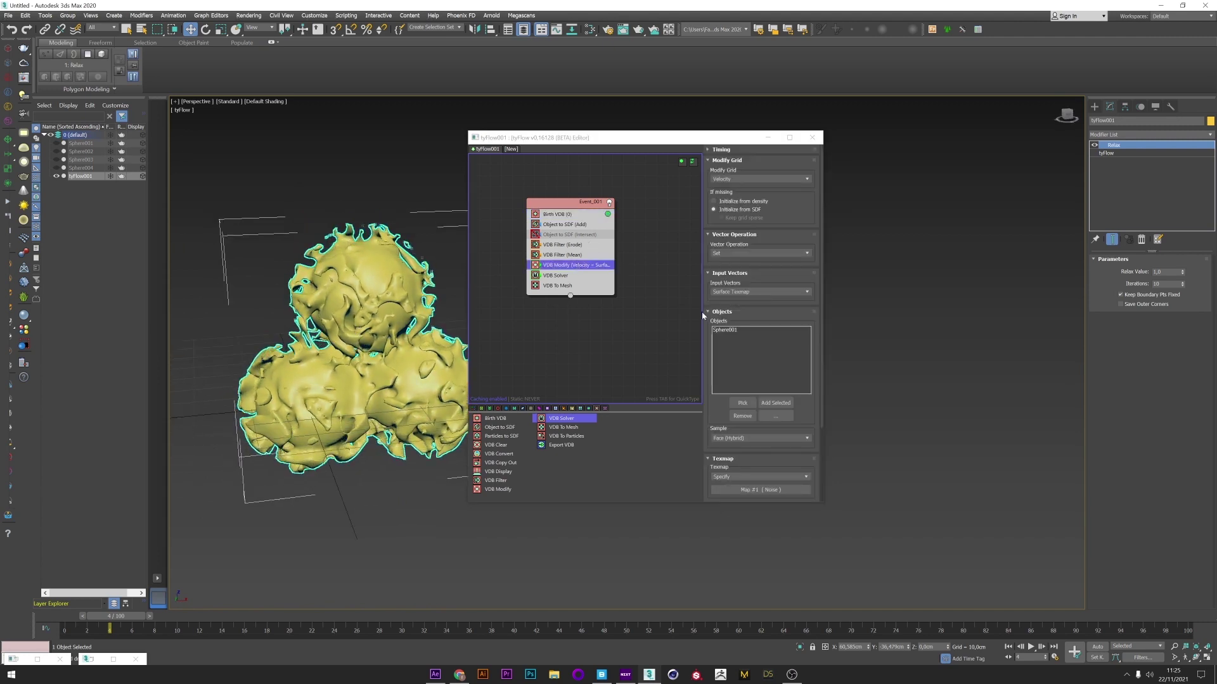
click(732, 253)
click(732, 253)
click(731, 292)
click(729, 330)
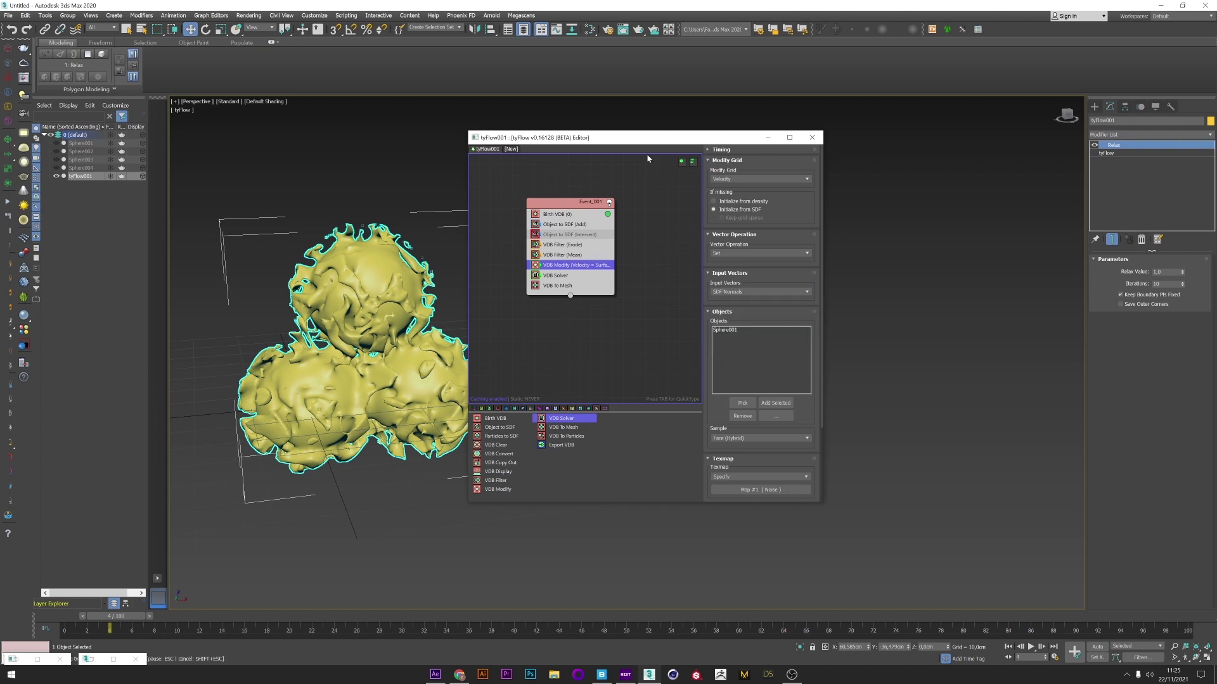
drag(597, 142, 867, 146)
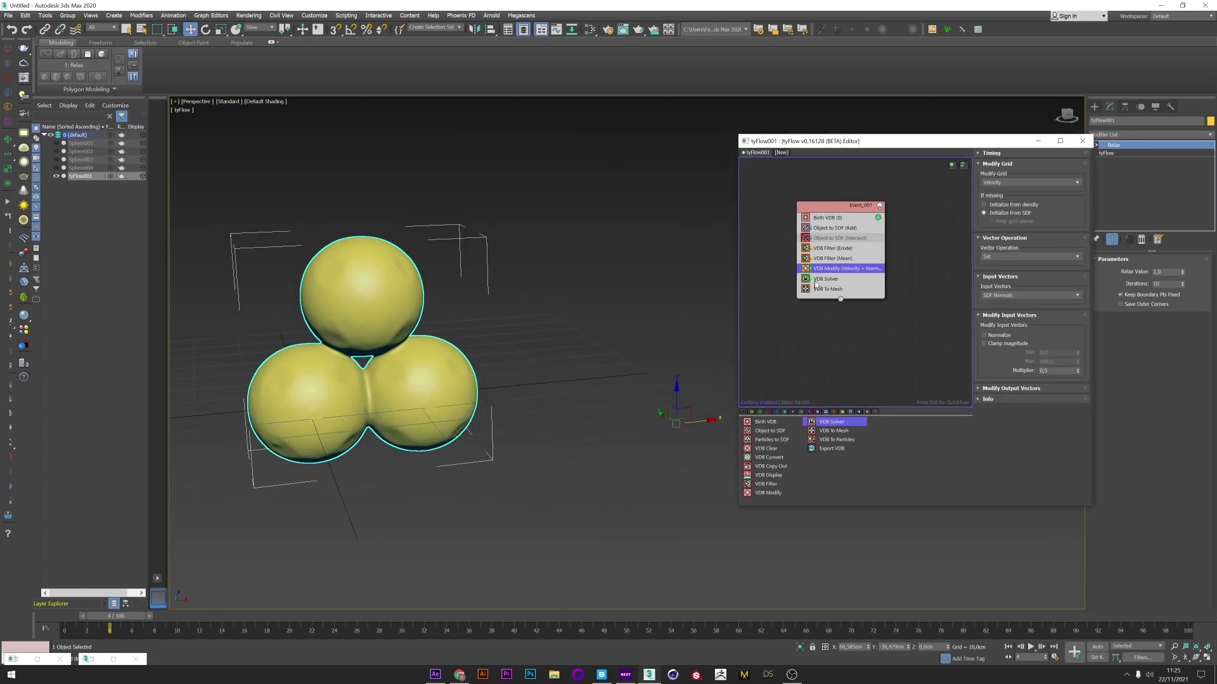
Set the voxel size in Birth VDB to 0.7 cm and go to frame 10.
click(826, 278)
alt+middle_drag(414, 372, 371, 374)
click(816, 219)
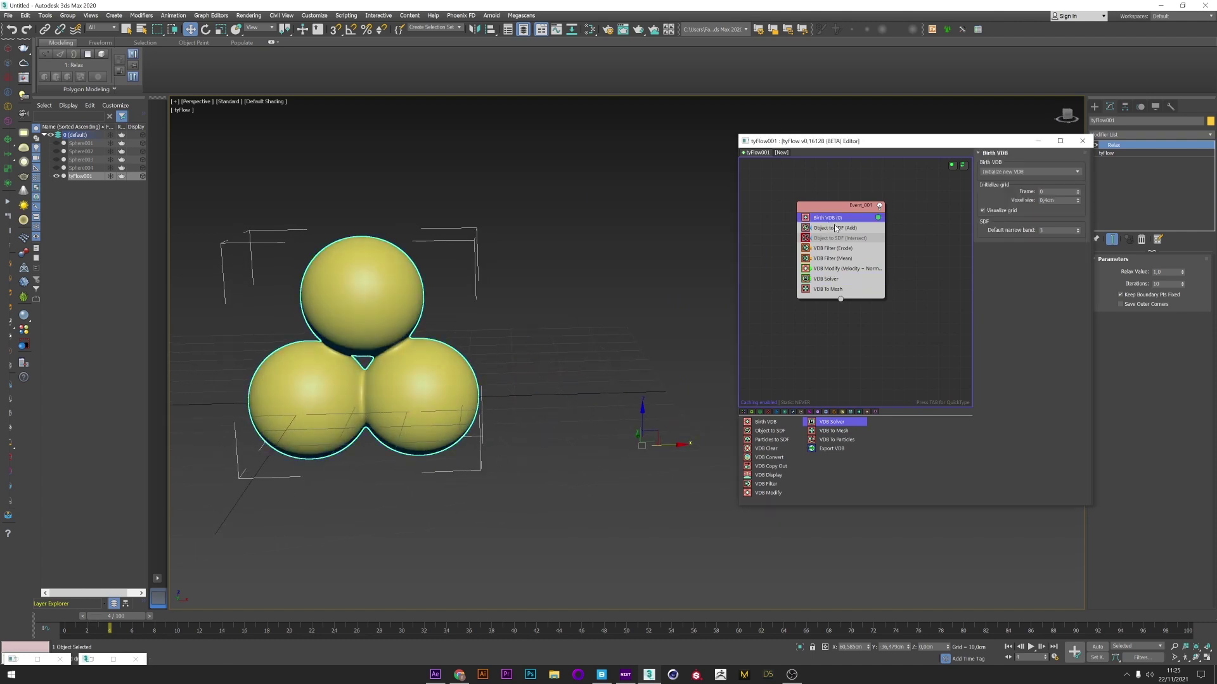
key(Return)
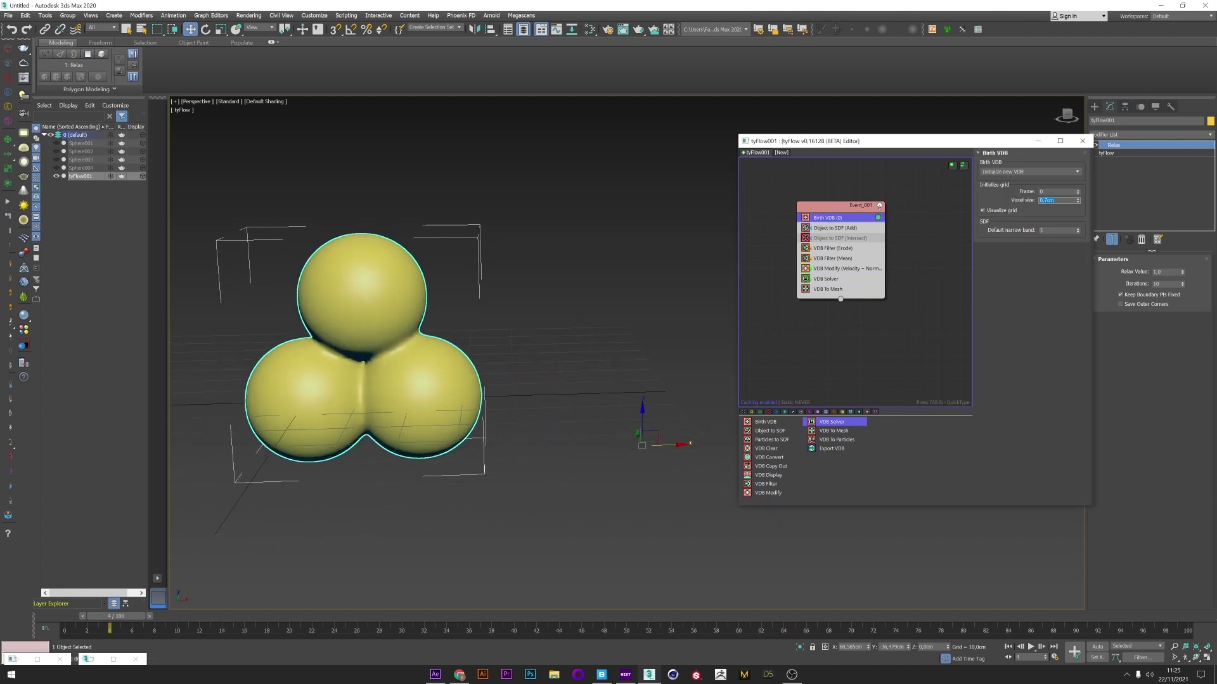
click(170, 617)
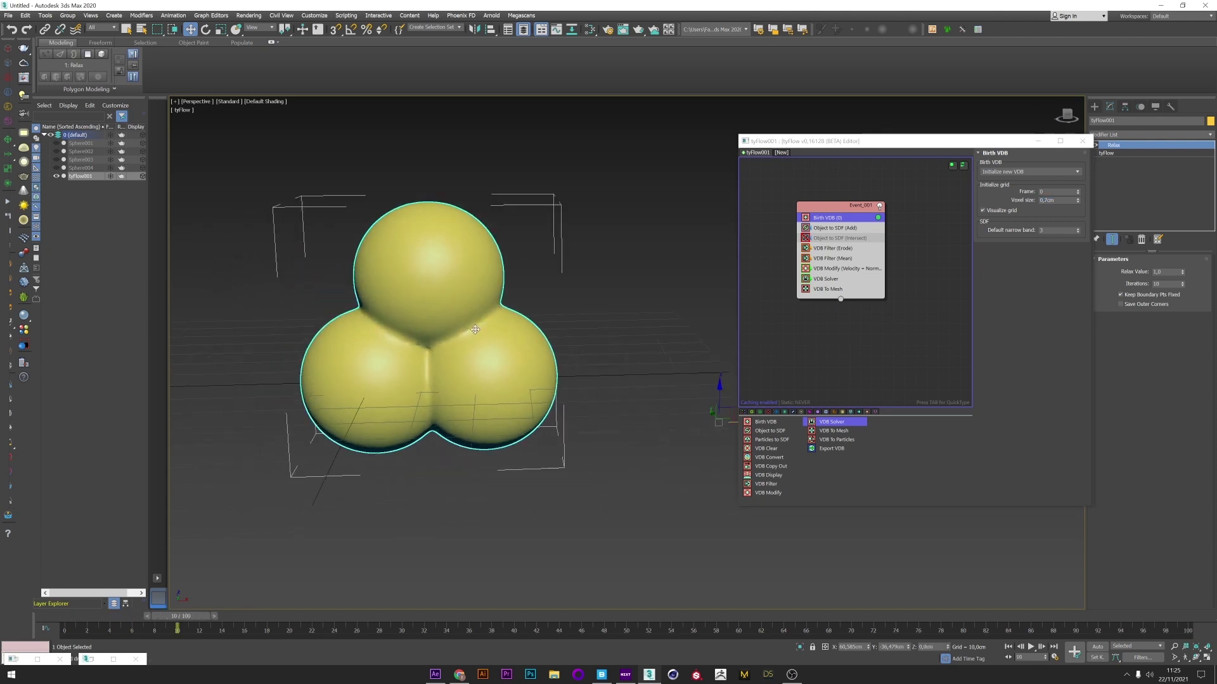
Duplicate the VDB Modify operator within Event_001, placing the copy above VDB Solver.
click(847, 269)
right_click(830, 269)
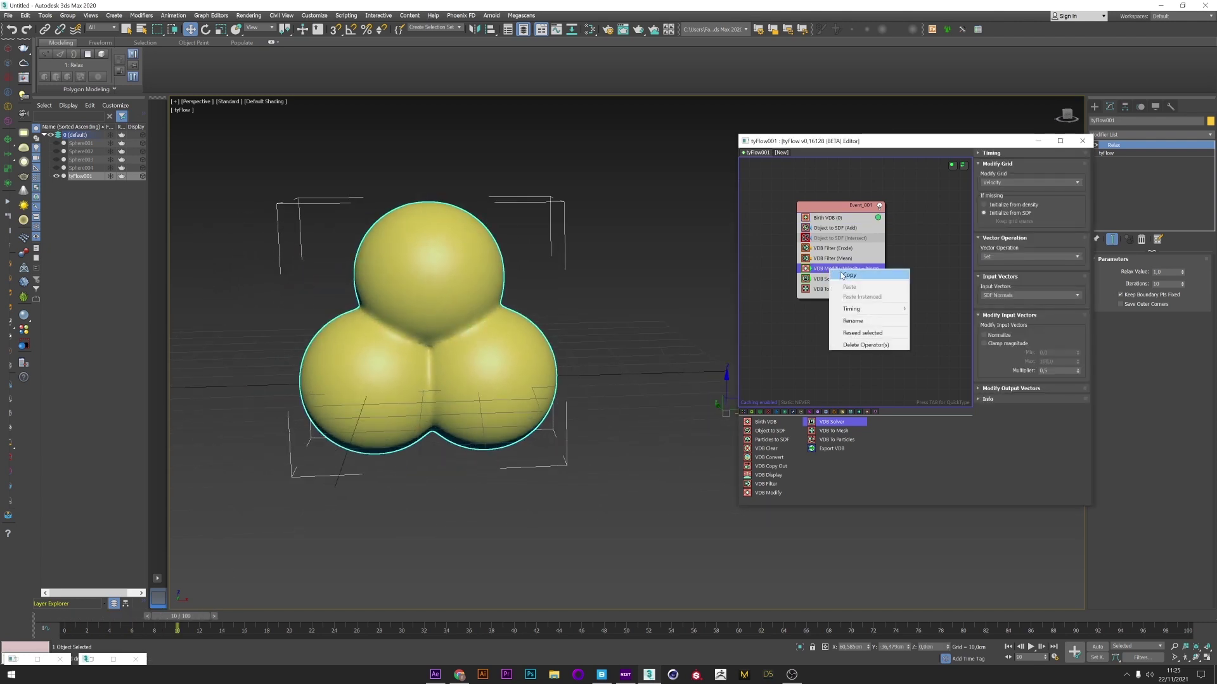
click(848, 275)
right_click(831, 268)
click(858, 295)
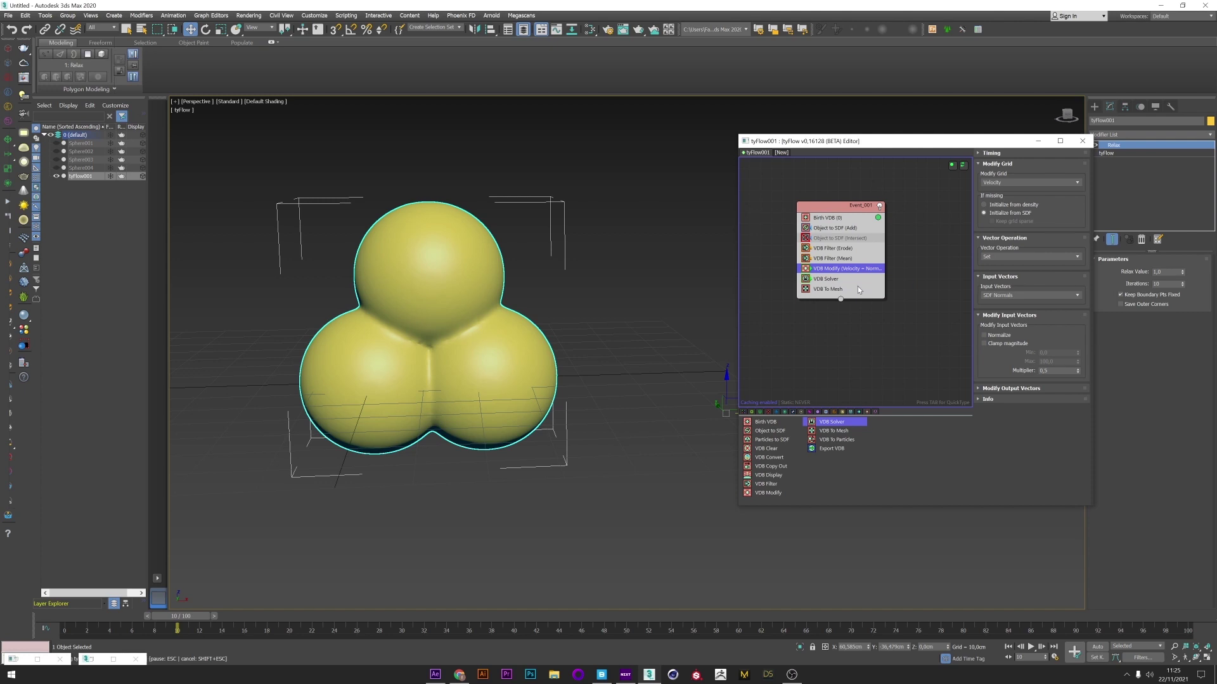
Set the copied VDB Modify to Add vectors from Noise 3D, and play the simulation through to frame 12.
click(997, 295)
click(998, 257)
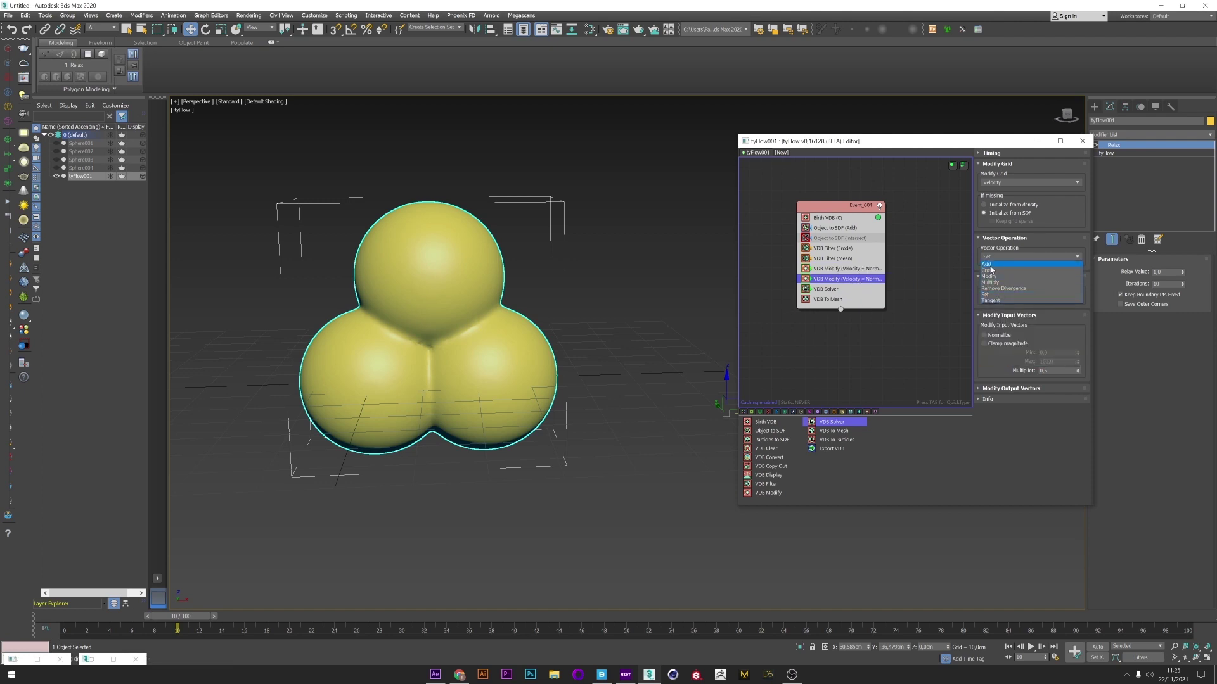
click(991, 265)
click(1001, 295)
click(996, 318)
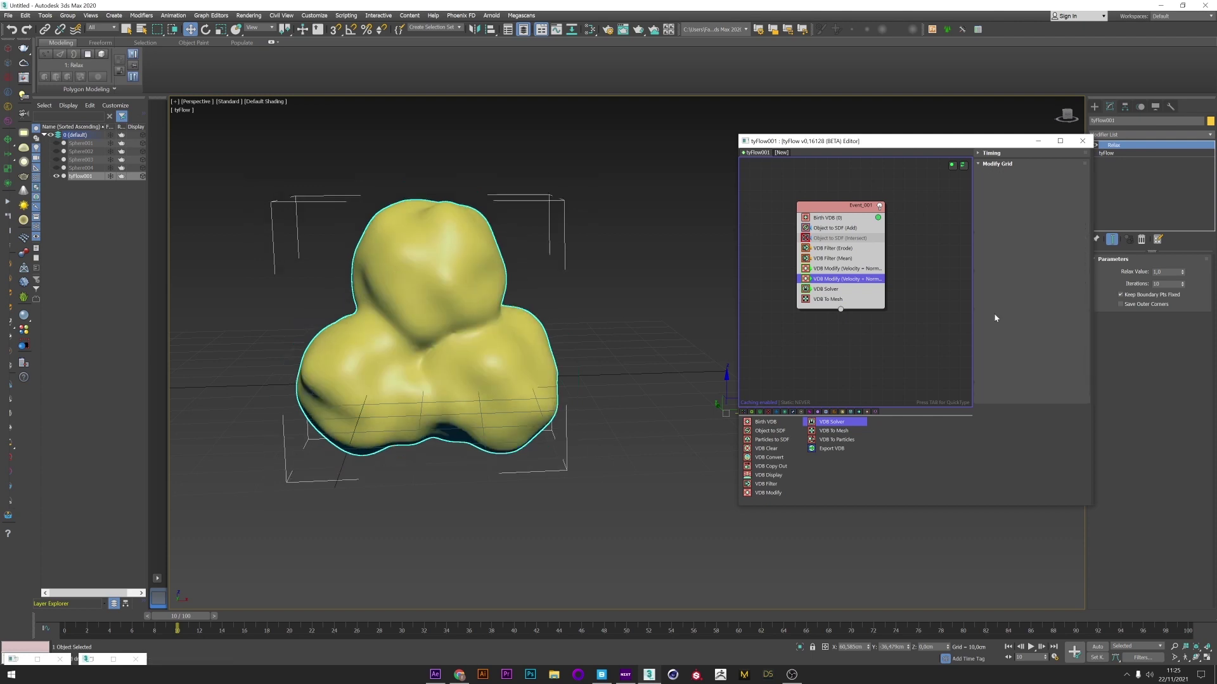
drag(71, 617, 195, 610)
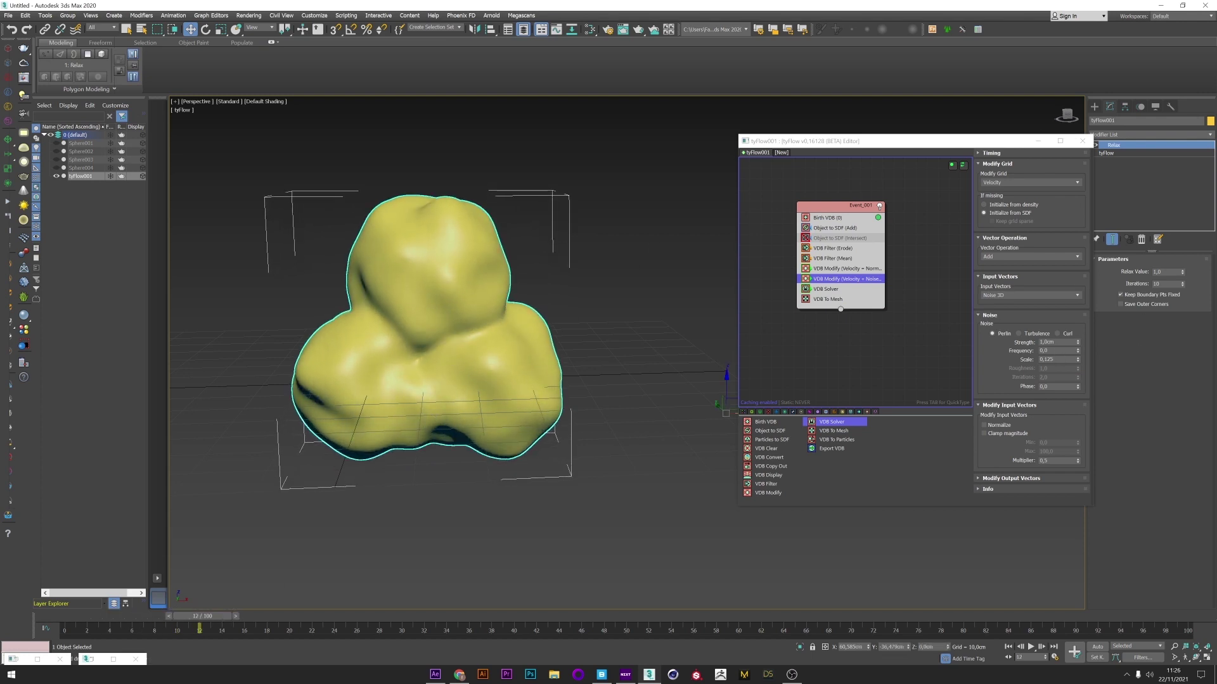
Set the Noise 3D scale to 0.05, switch its type to Curl, and advance to frame 16.
double_click(1049, 360)
text(0,05)
key(Return)
click(1057, 333)
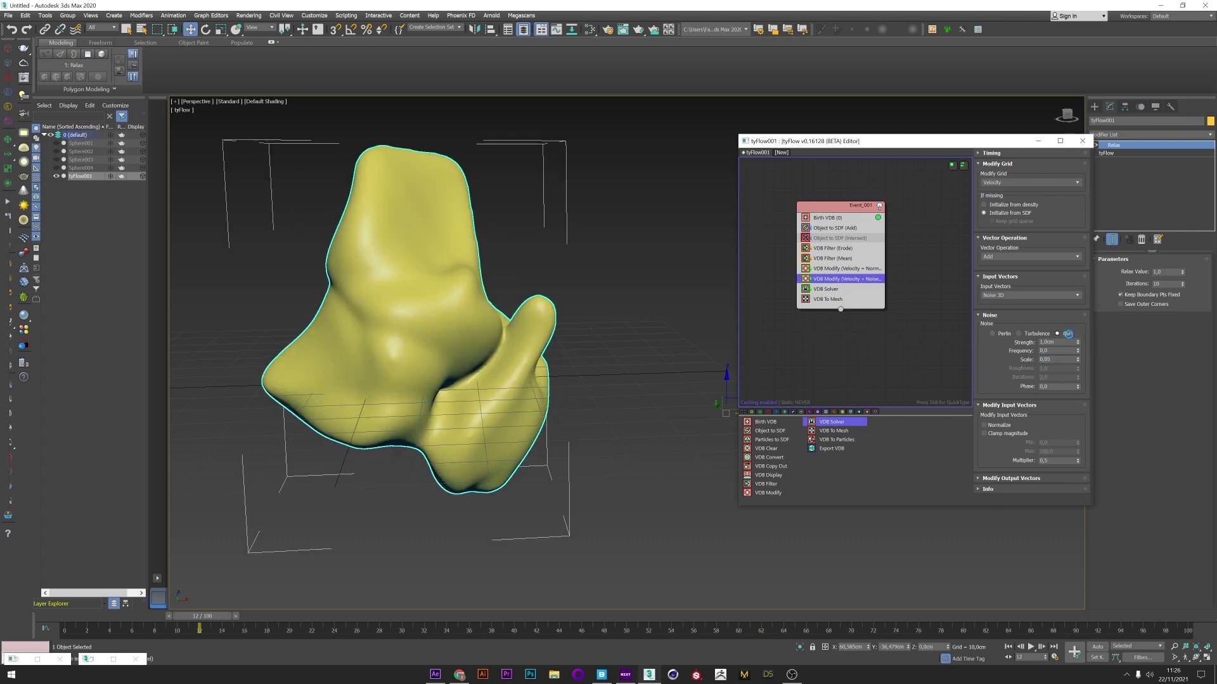
drag(199, 615, 245, 617)
Set the Noise 3D frequency to 0.2, examine the mesh, and return to frame 12.
double_click(1052, 351)
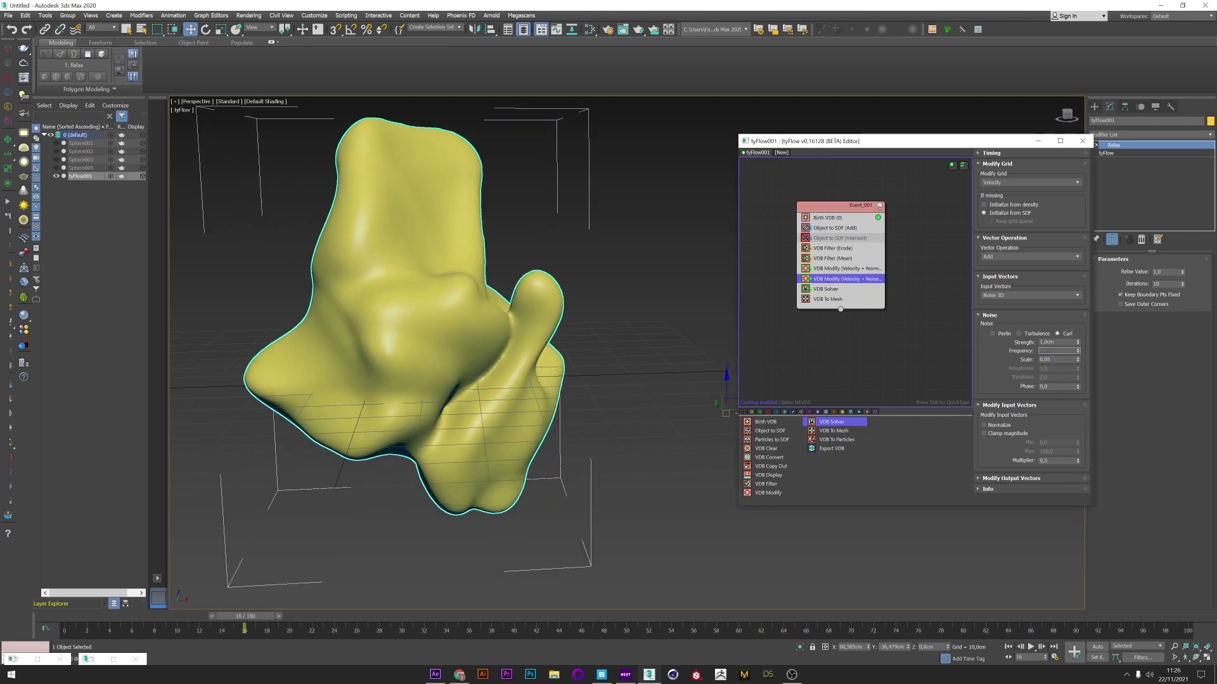
text(0,2)
key(Return)
mouse_move(545, 331)
alt+middle_down()
mouse_move(384, 336)
mouse_move(538, 329)
alt+middle_up()
drag(245, 616, 201, 616)
Set the Noise 3D strength to 2 cm, frequency to 0 and scale to 0.05.
double_click(1052, 342)
text(2)
key(Return)
double_click(1051, 351)
text(0)
key(Tab)
text(0,05)
key(Return)
drag(1006, 140, 991, 142)
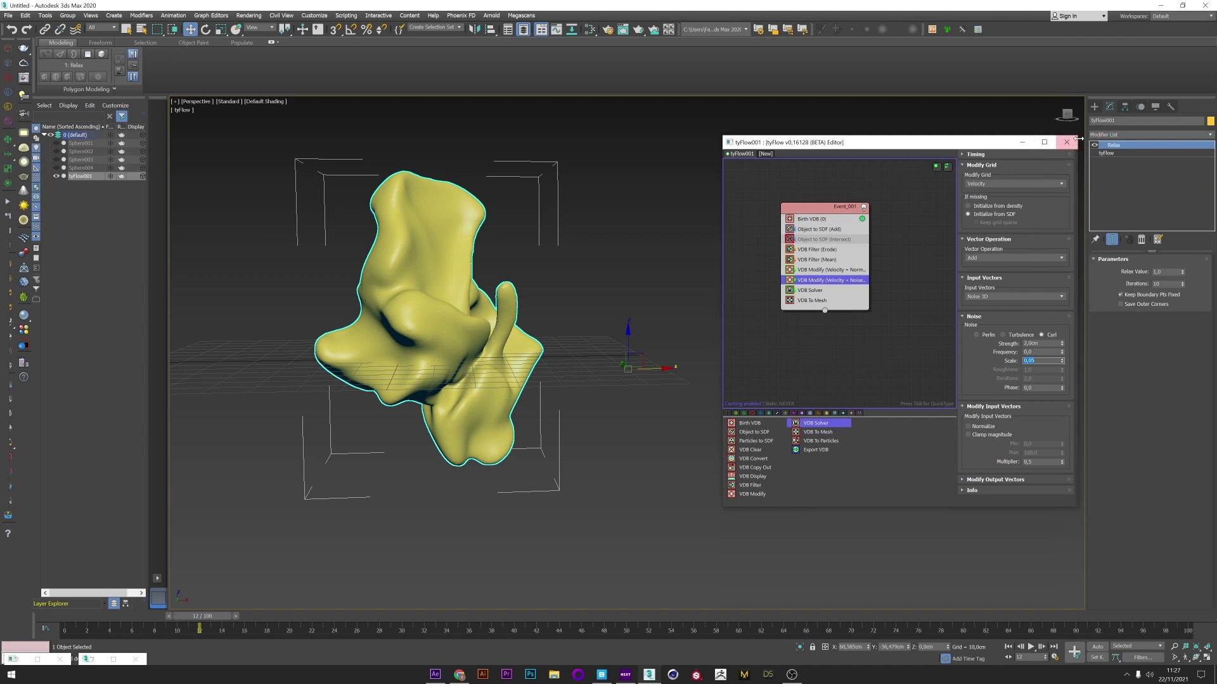
Turn off the Relax modifier on tyFlow001 and advance the simulation to frame 11.
click(1095, 145)
scroll(414, 368, up, 2)
key(comma)
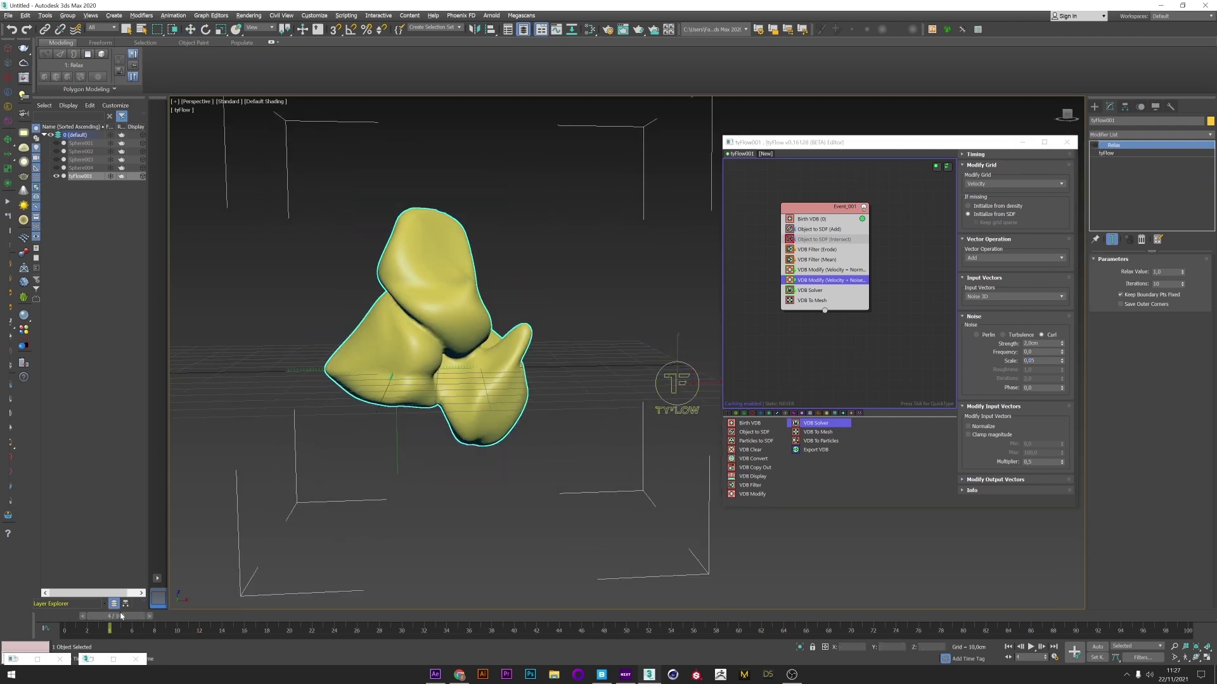
alt+middle_drag(415, 369, 582, 347)
Duplicate the Noise 3D VDB Modify above VDB Solver and switch the copy's noise type to Turbulence.
right_click(835, 285)
click(844, 287)
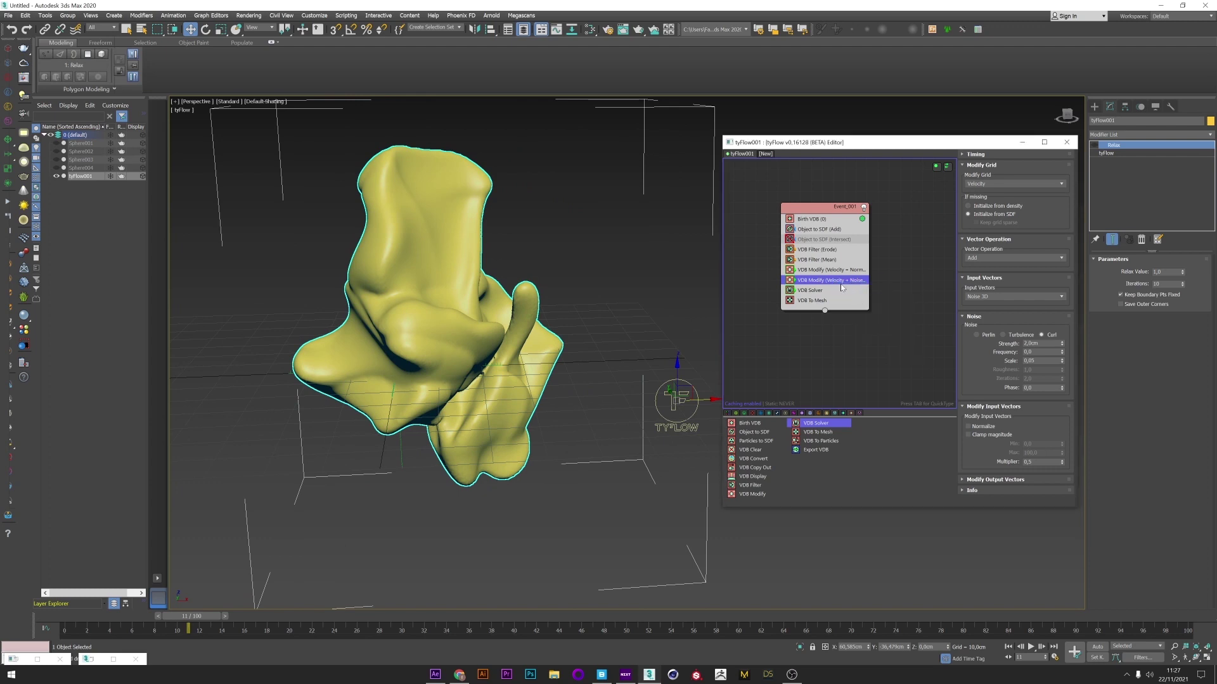
right_click(834, 279)
click(843, 296)
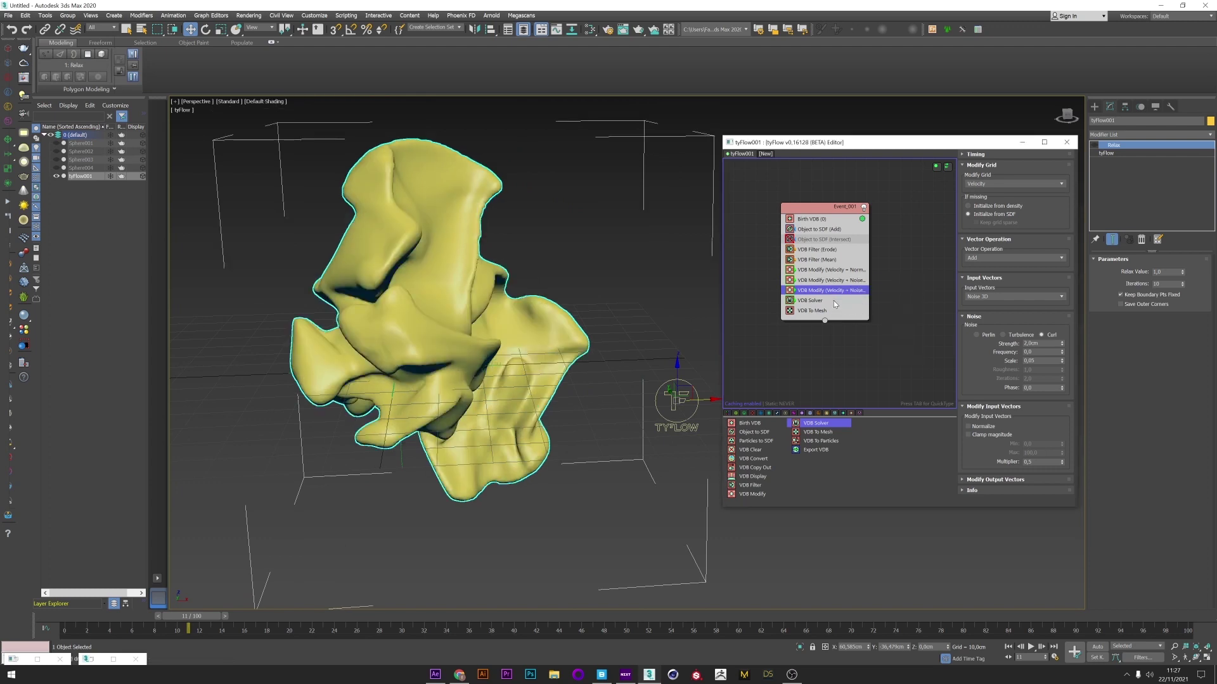
click(843, 291)
click(1011, 336)
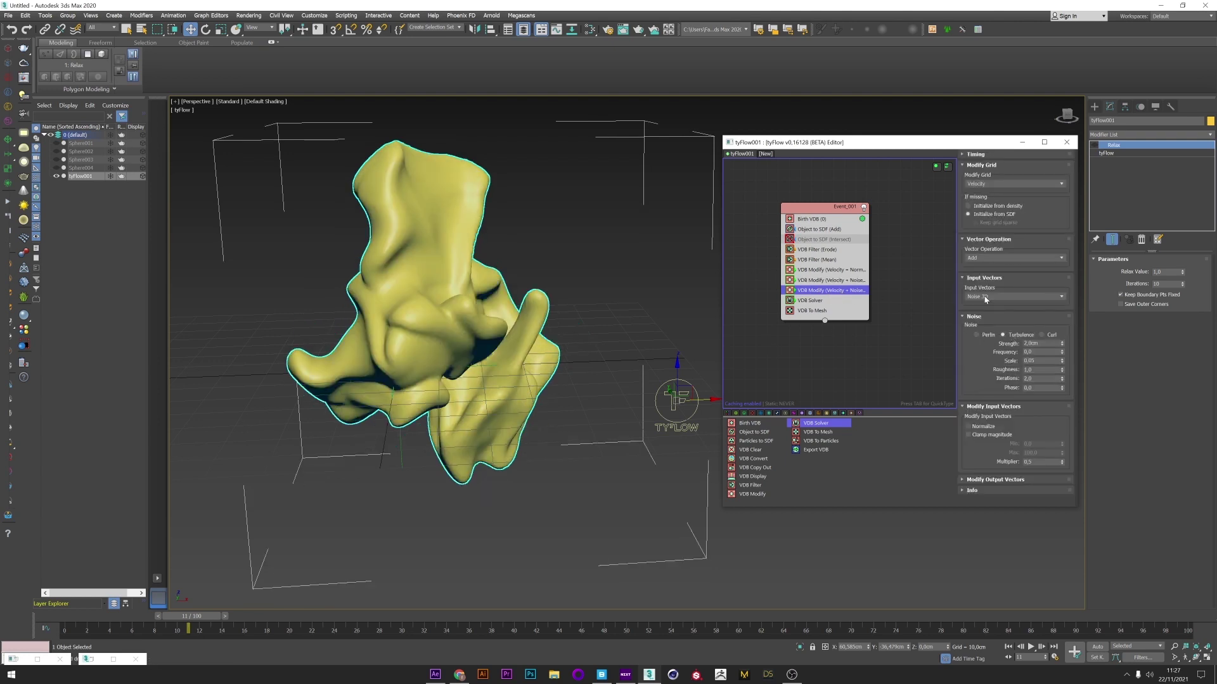
Change the copied VDB Modify's vector operation to Multiply and set its noise scale to 0.1.
click(986, 299)
click(988, 260)
click(987, 259)
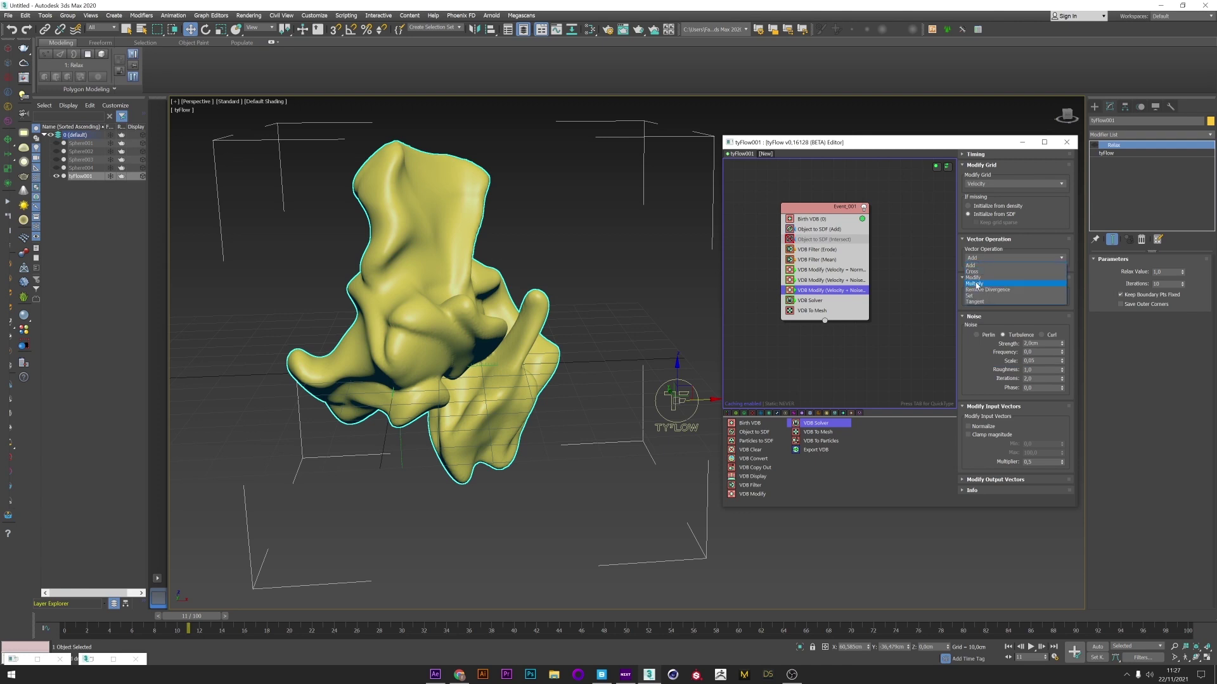
click(977, 285)
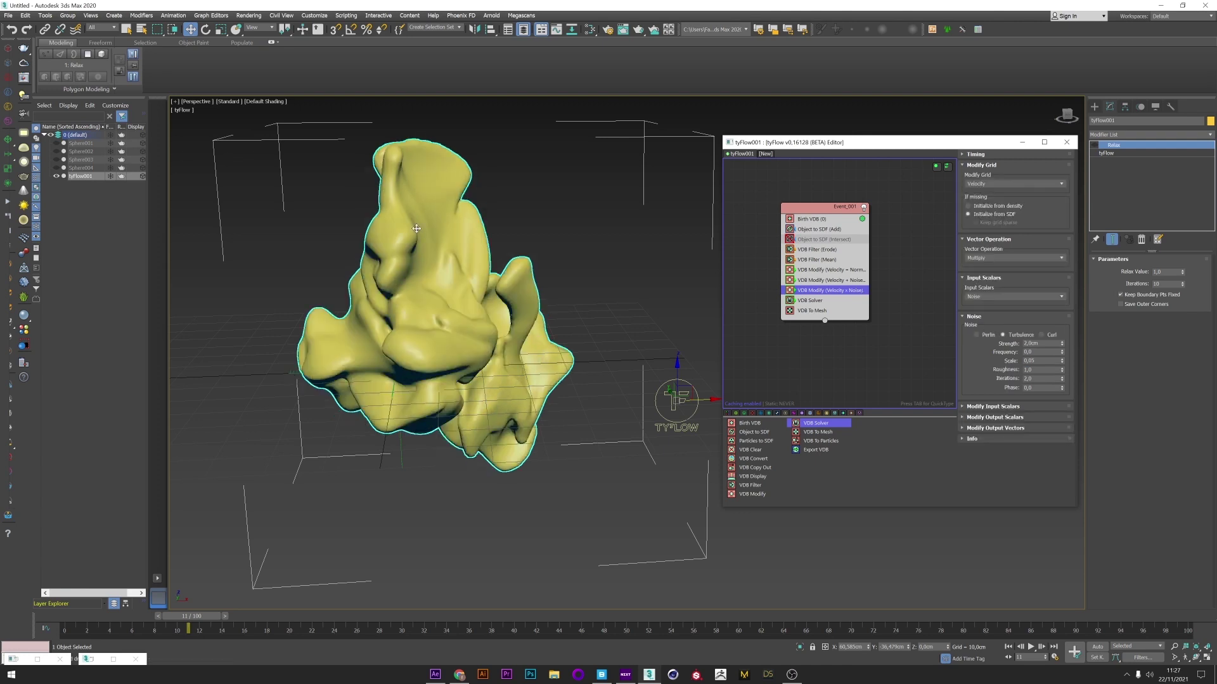
click(1042, 361)
text(1)
key(Return)
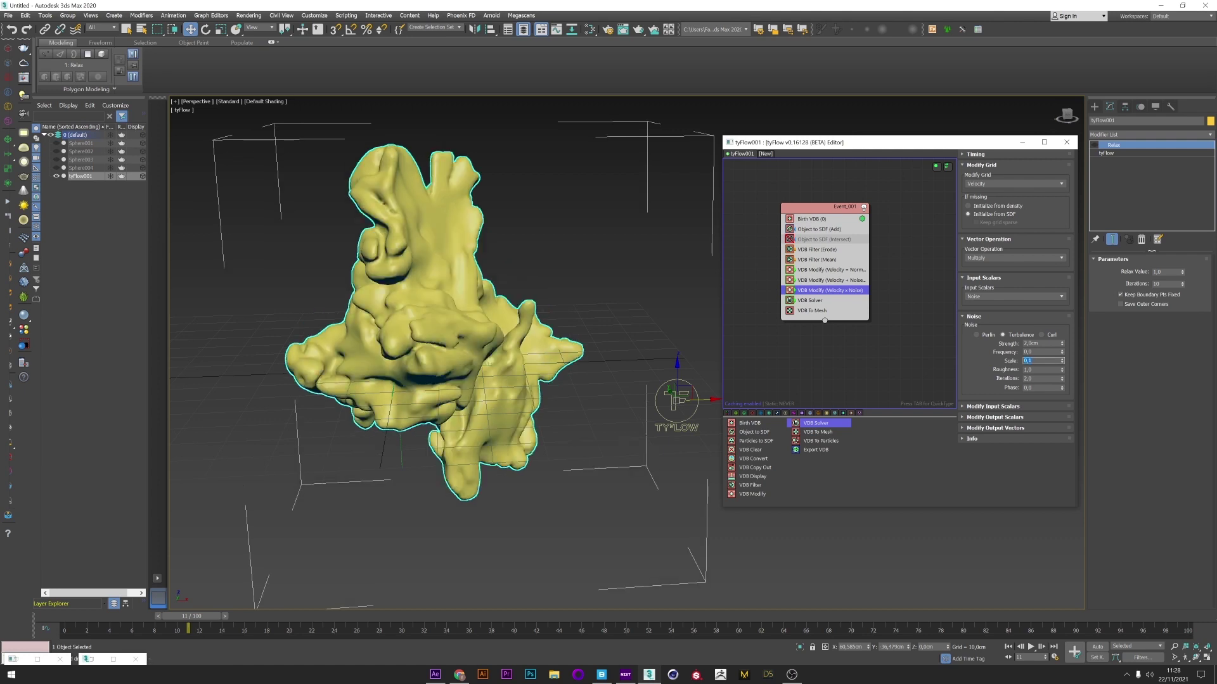
Set the multiplying noise strength to 3 cm and scrub the simulation to frame 14.
double_click(1035, 343)
text(3)
key(Return)
alt+middle_drag(628, 295, 436, 303)
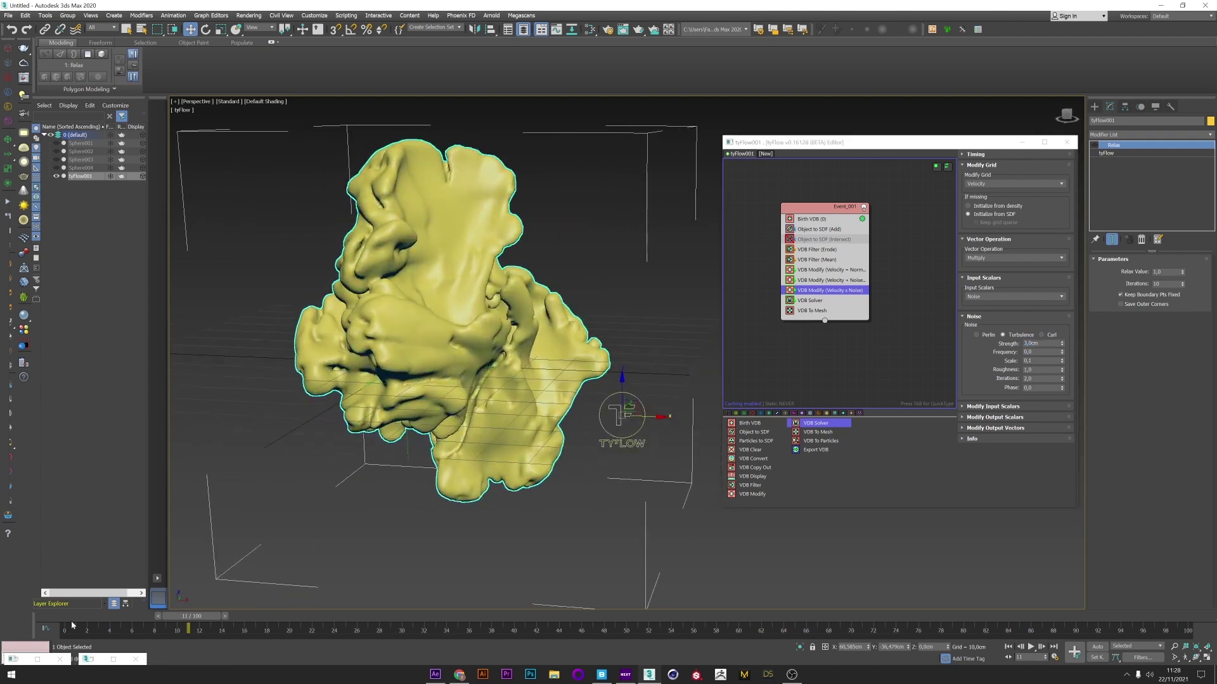
drag(72, 617, 224, 616)
alt+middle_drag(473, 369, 500, 356)
Set the Birth VDB voxel size to 0.3 cm and review the finer mesh across the frames.
click(843, 219)
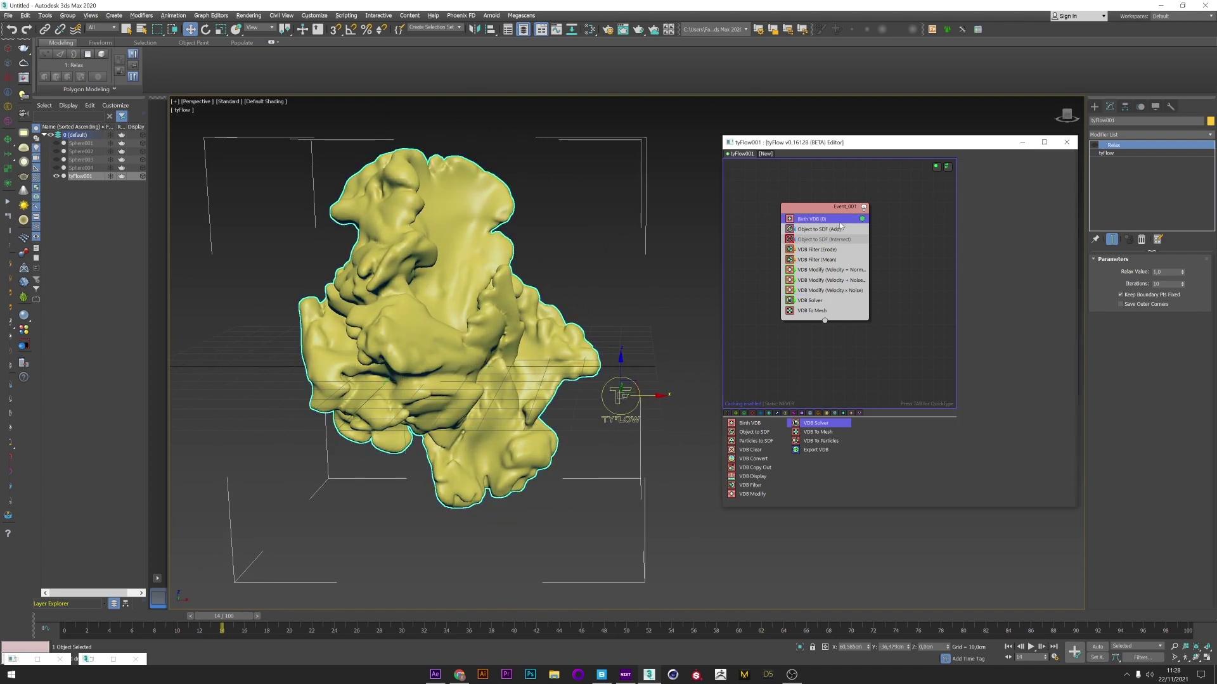
text(0,3)
key(Return)
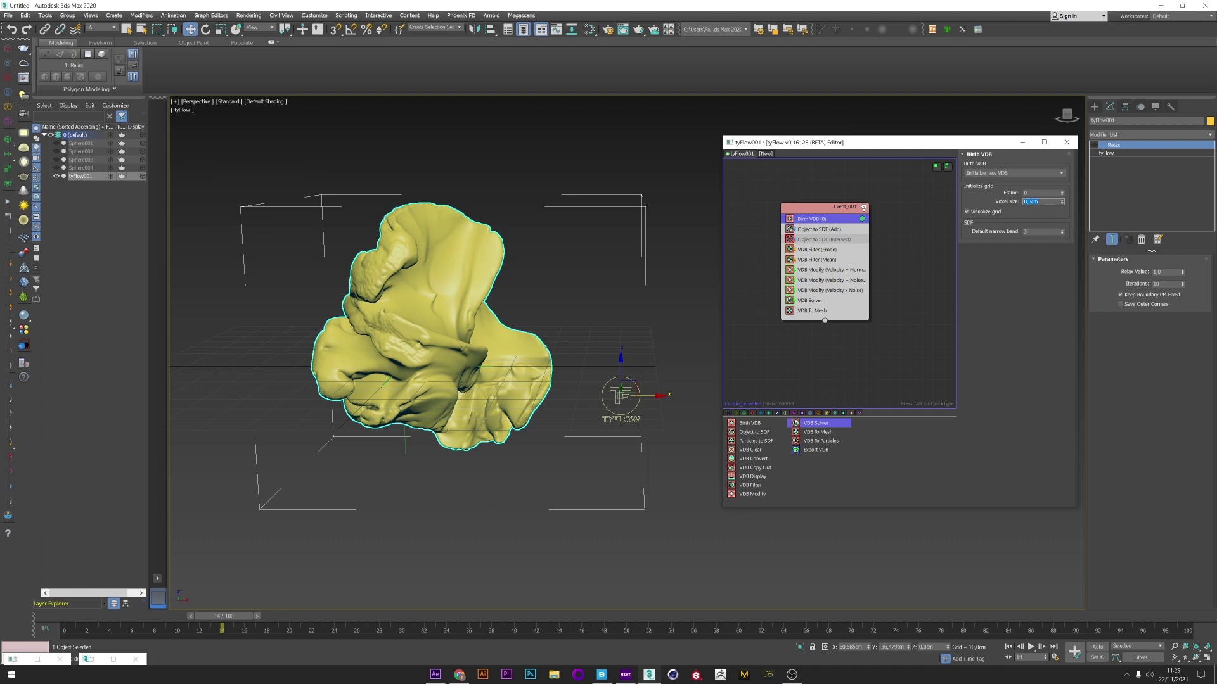
mouse_move(222, 615)
mouse_down()
mouse_move(106, 619)
mouse_move(226, 621)
mouse_up()
alt+middle_drag(608, 406, 548, 399)
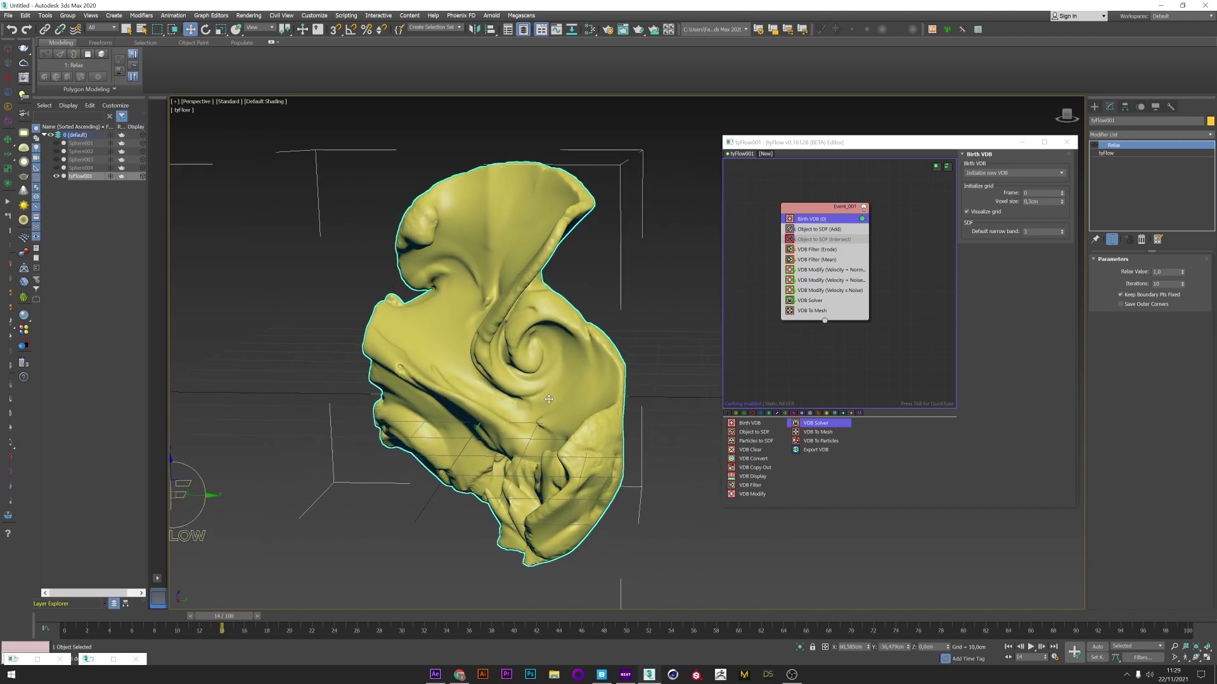
drag(83, 613, 213, 615)
Set the Birth VDB voxel size to 0.5 cm and scrub the simulation from the start to frame 13.
click(1044, 201)
key(BackSpace)
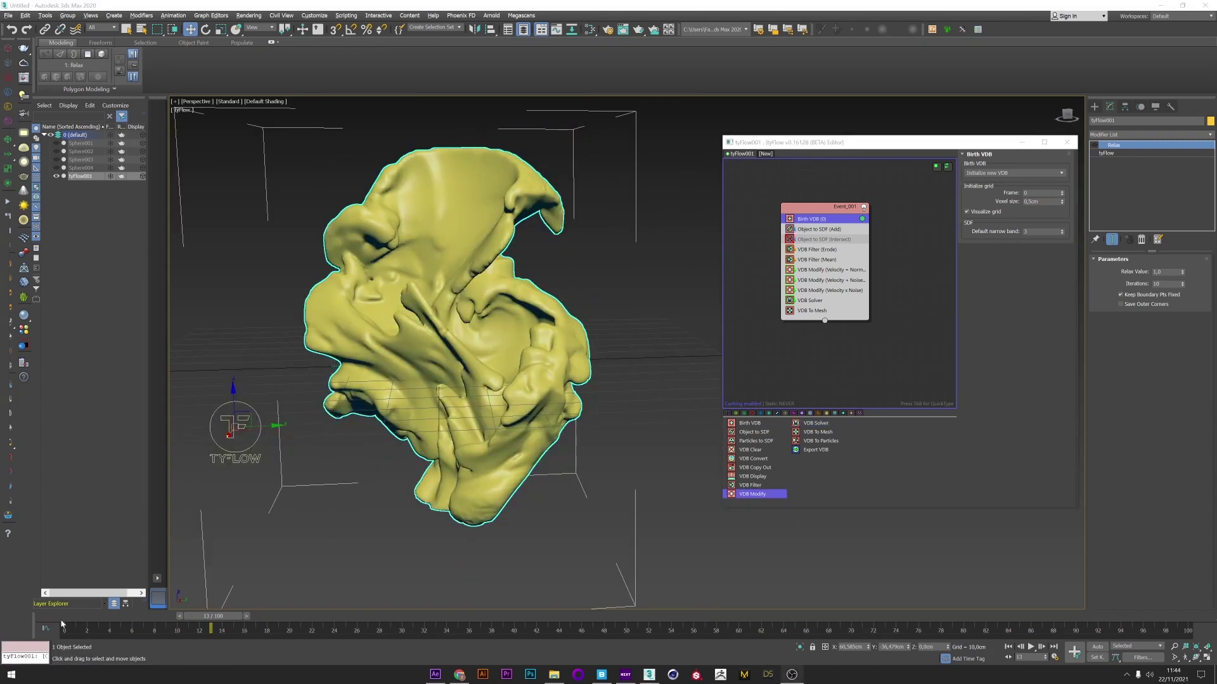
drag(61, 624, 211, 626)
Add a new VDB Modify operator directly above VDB Solver and set its timing to Continuous.
click(819, 348)
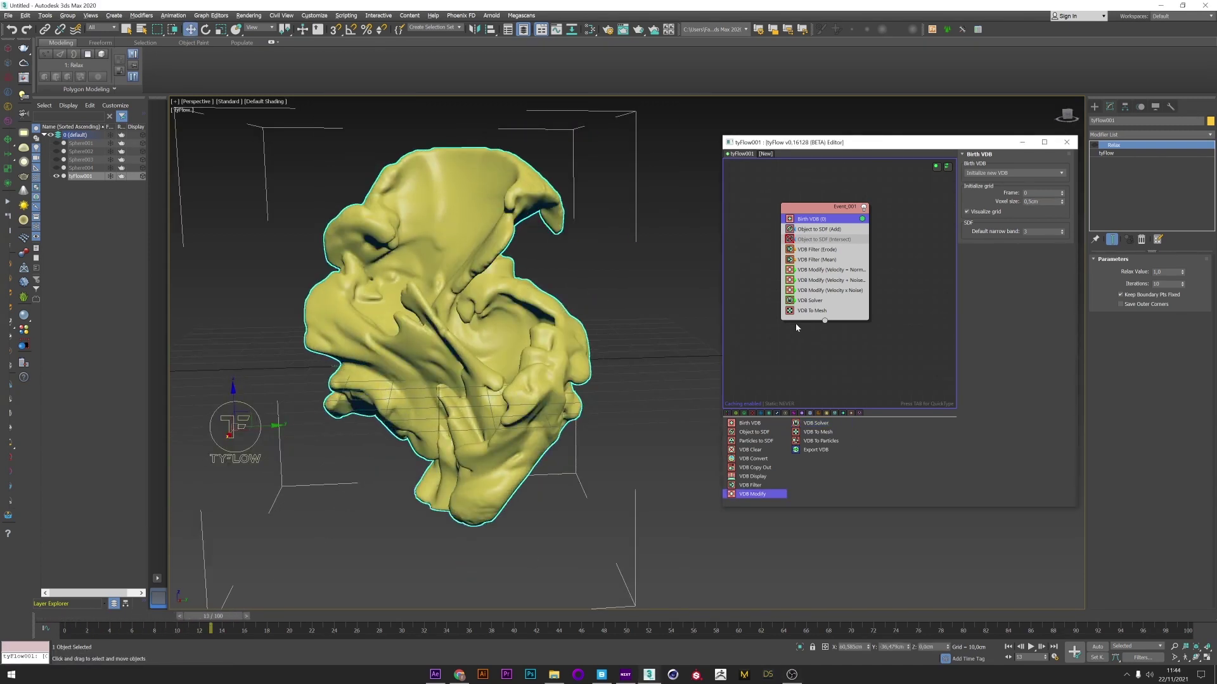
drag(758, 491, 829, 299)
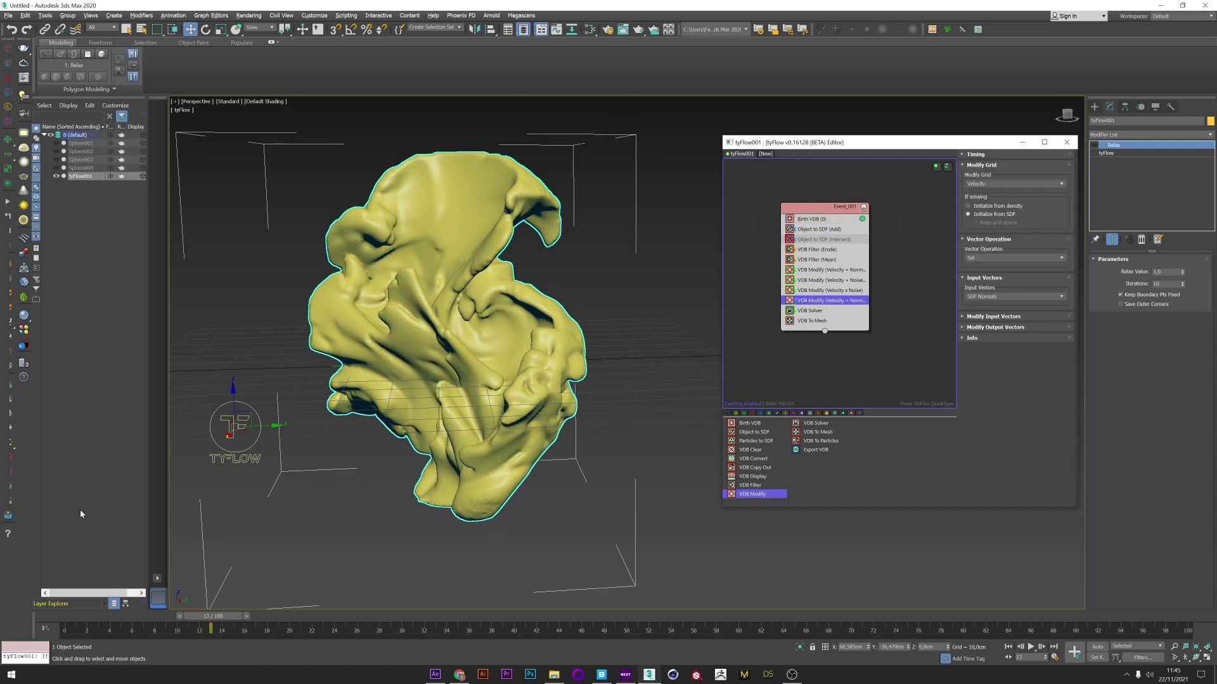
drag(221, 617, 131, 623)
click(996, 155)
click(990, 166)
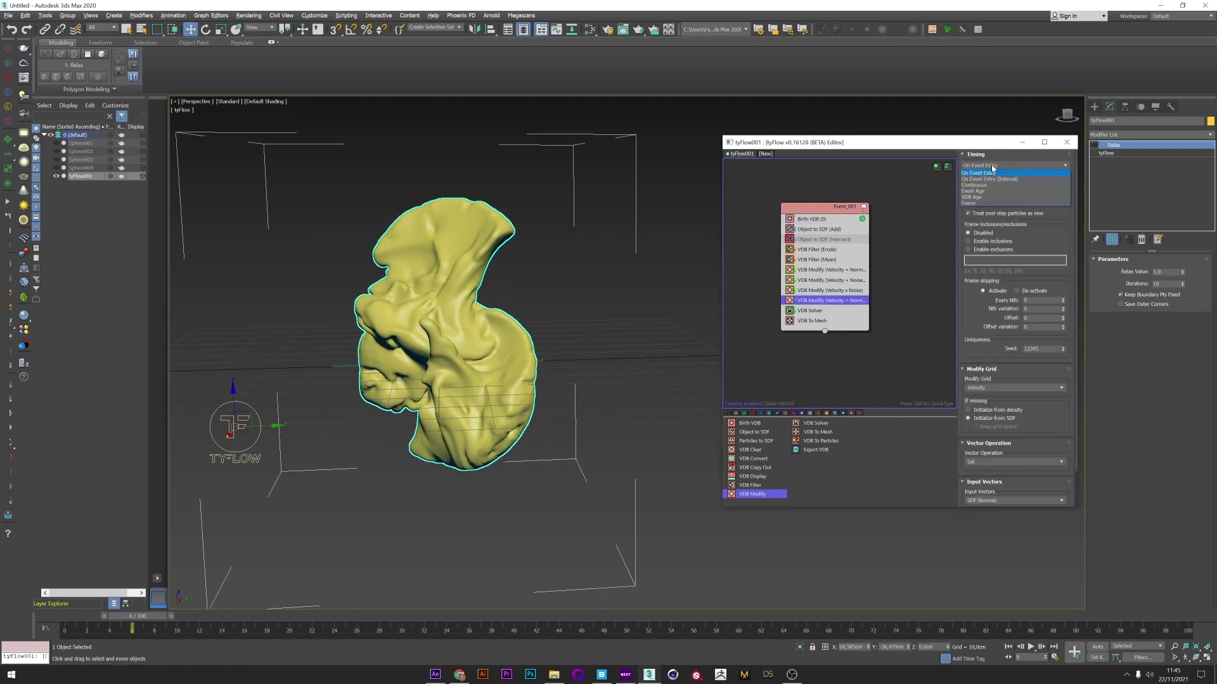
click(986, 183)
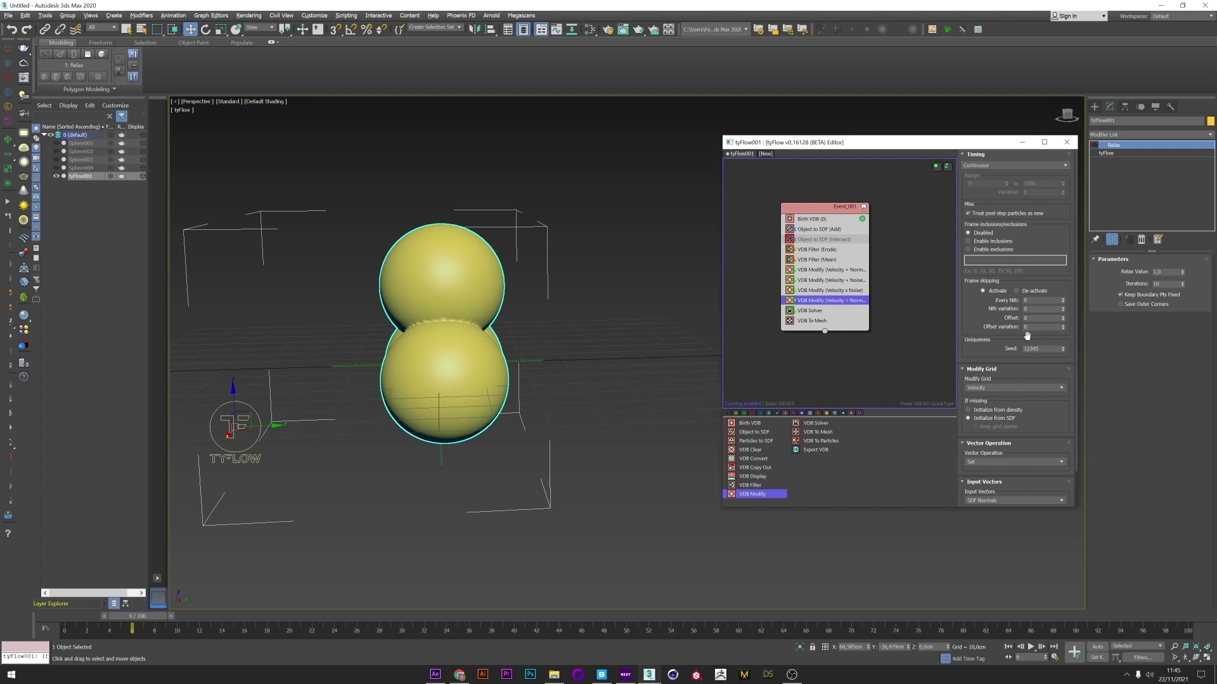
Set the new VDB Modify to Multiply velocity by Curvature input scalars and scrub the simulation to frame 10.
scroll(1014, 393, down, 2)
click(997, 423)
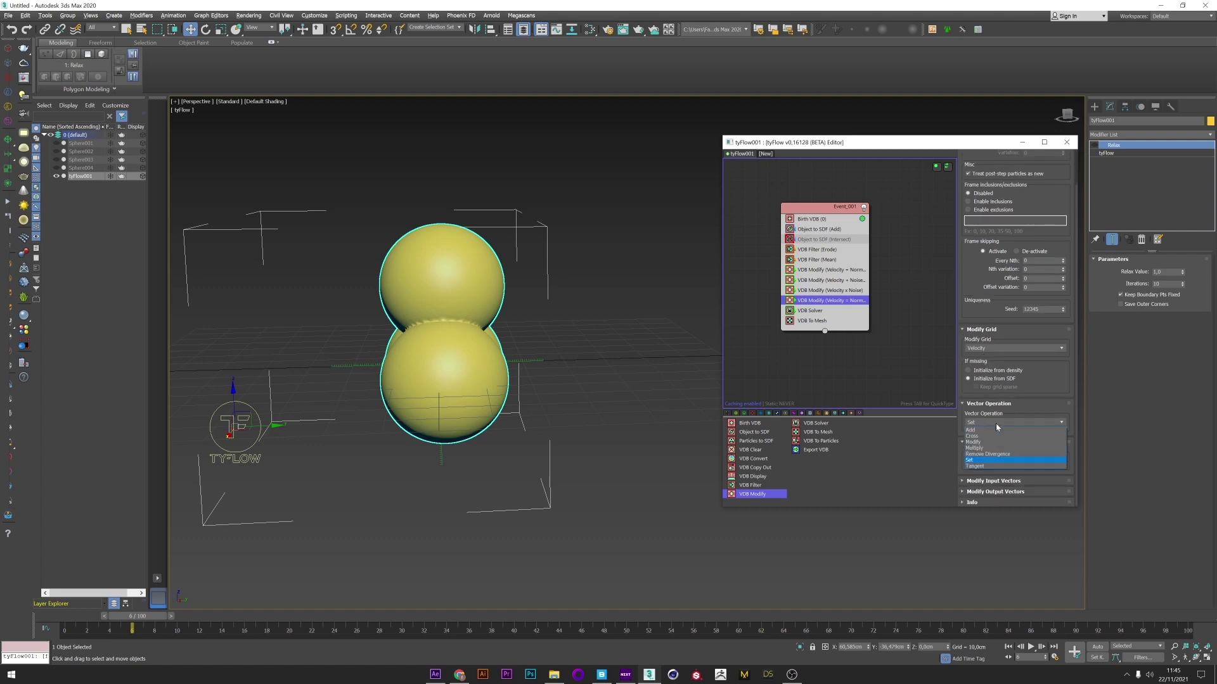
click(985, 448)
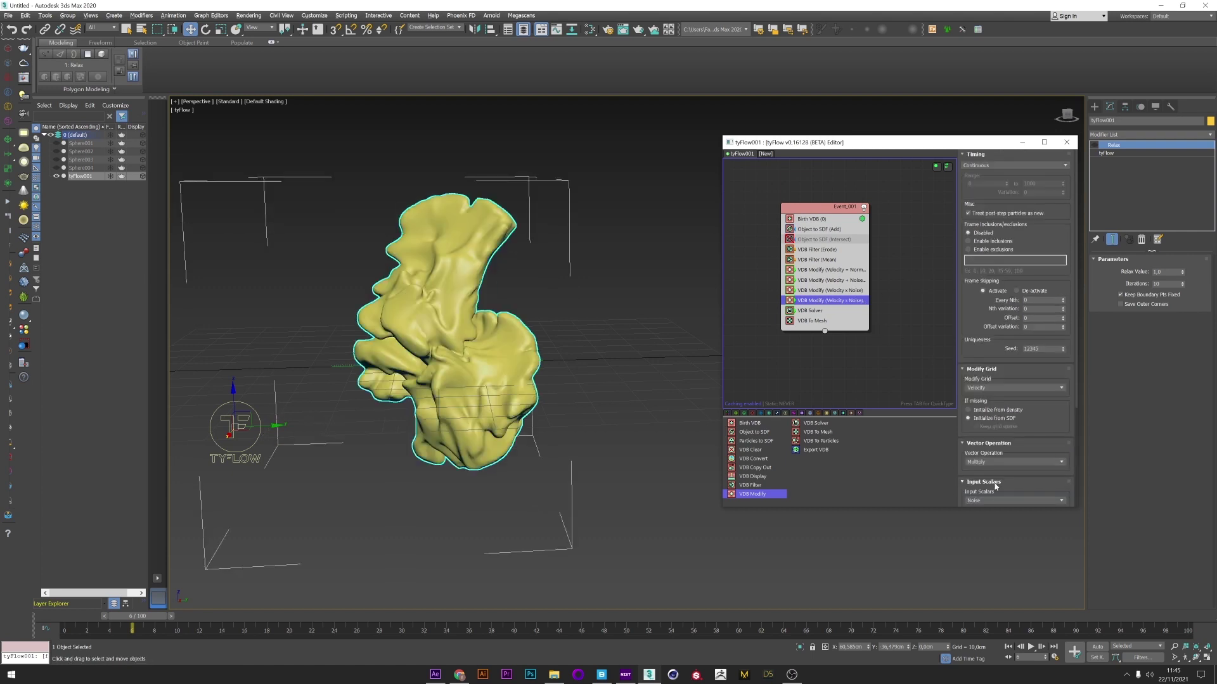
scroll(996, 486, down, 5)
click(992, 383)
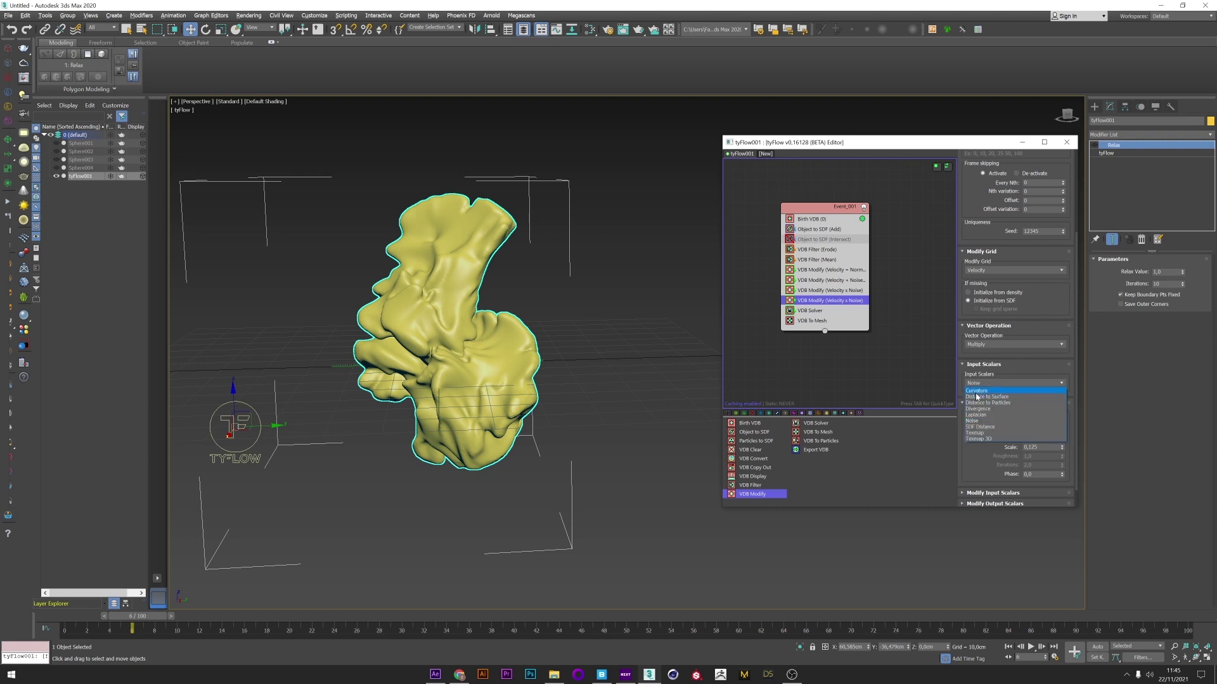
click(979, 391)
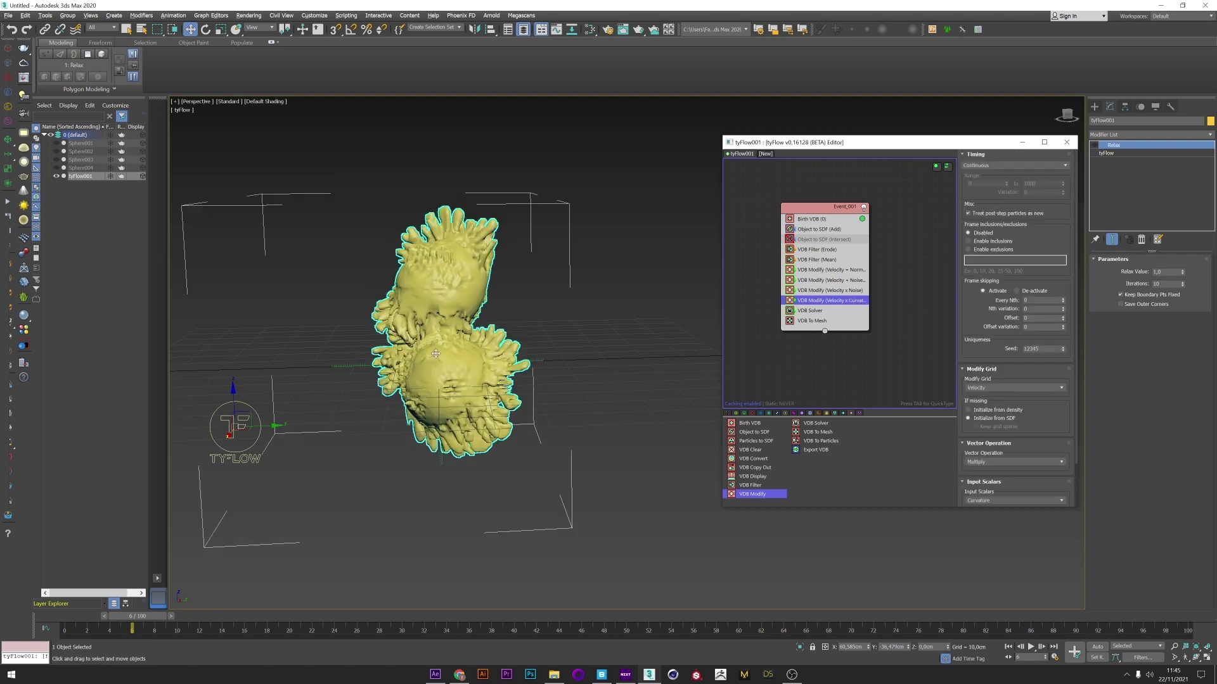
alt+middle_drag(436, 353, 344, 360)
drag(75, 618, 215, 612)
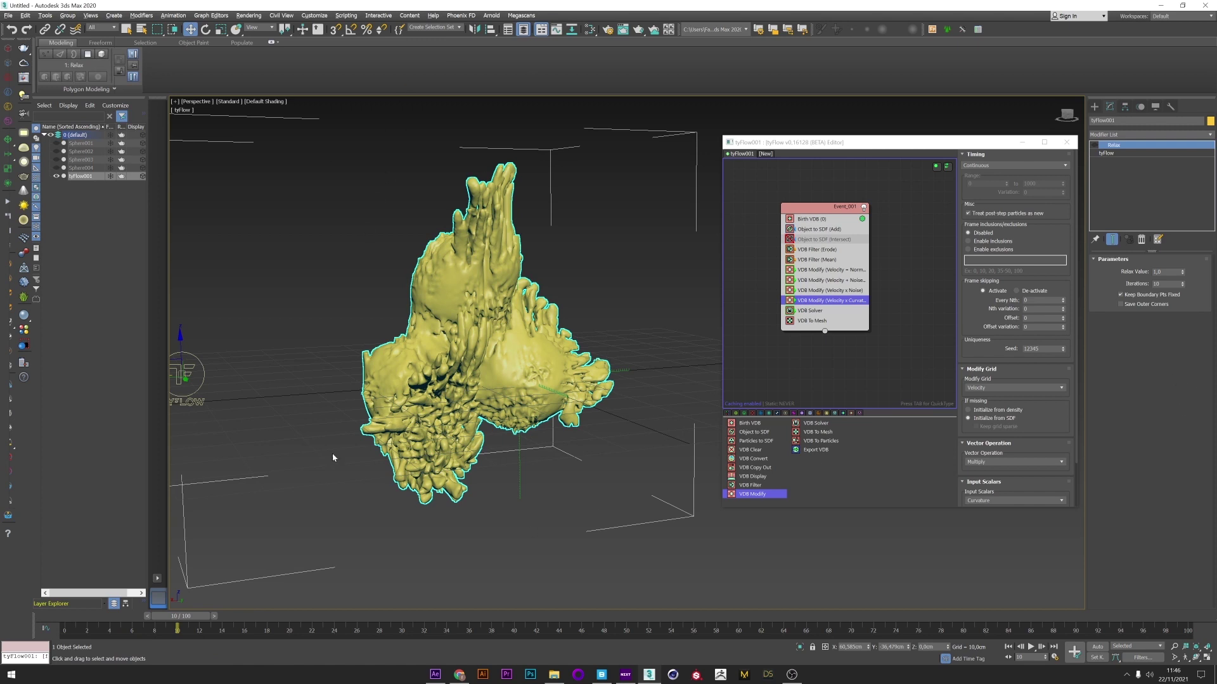
alt+middle_drag(427, 444, 408, 446)
Enable Retarget for the curvature input scalars, set the From minimum to -5, and replay the simulation to frame 8.
drag(1076, 352, 1077, 415)
click(993, 470)
scroll(977, 469, down, 2)
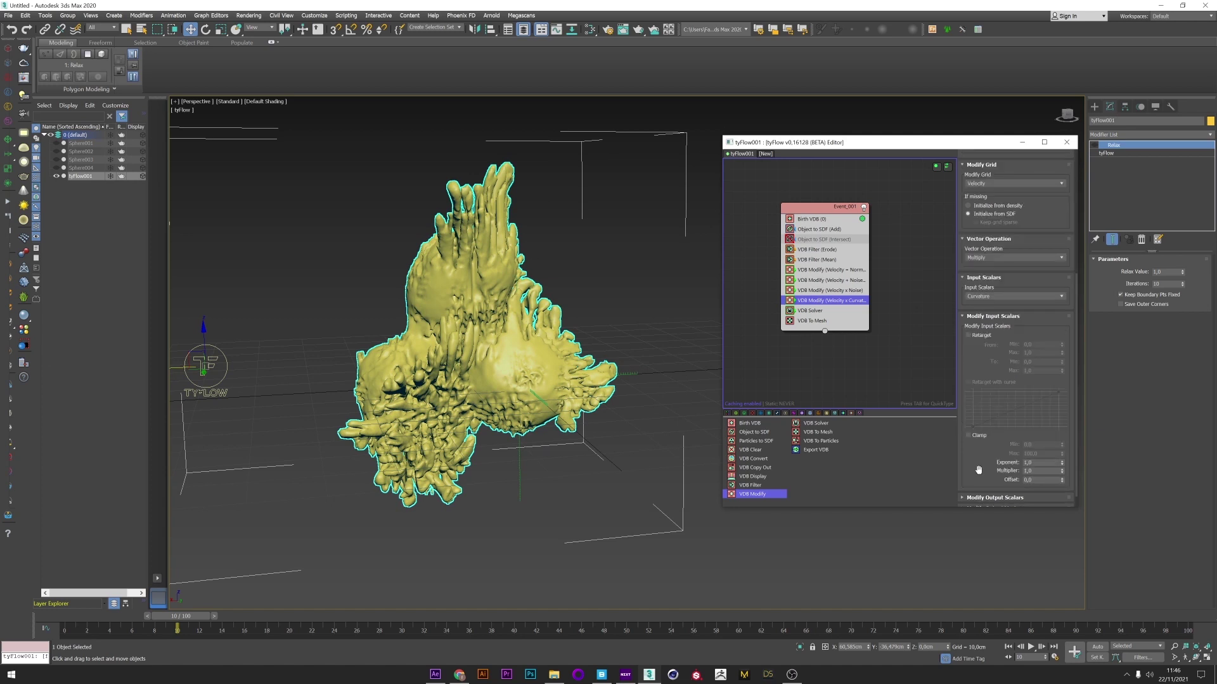
click(968, 335)
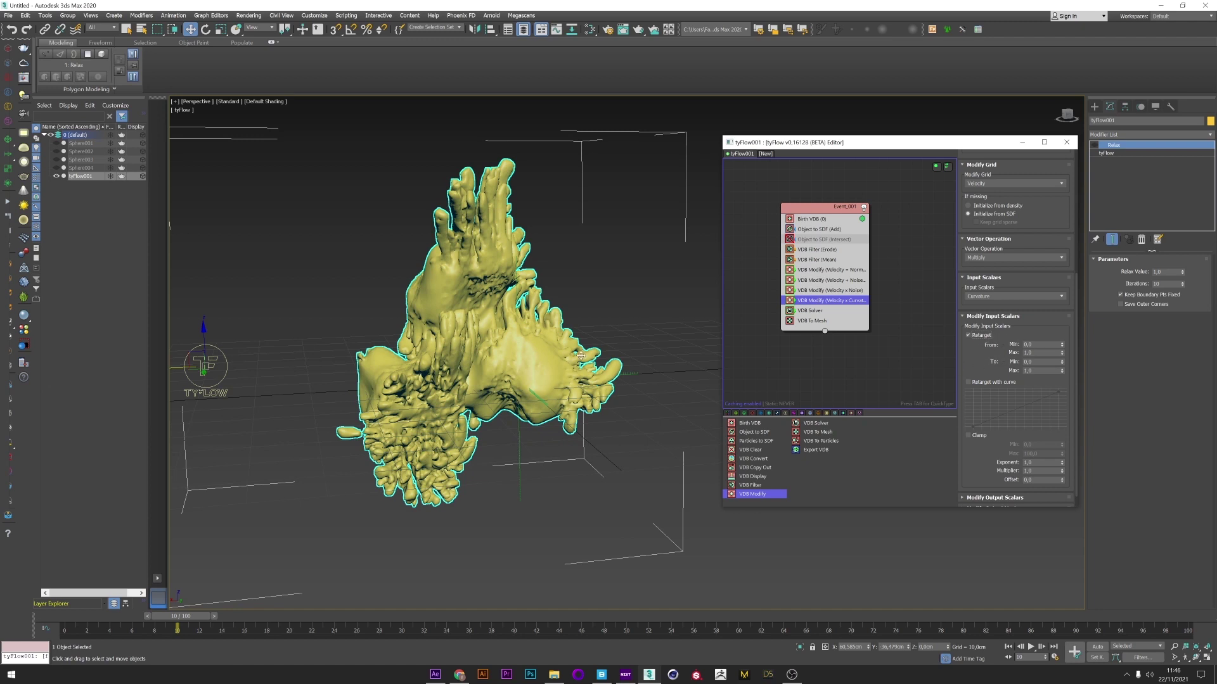
double_click(1032, 345)
text(-5)
key(Return)
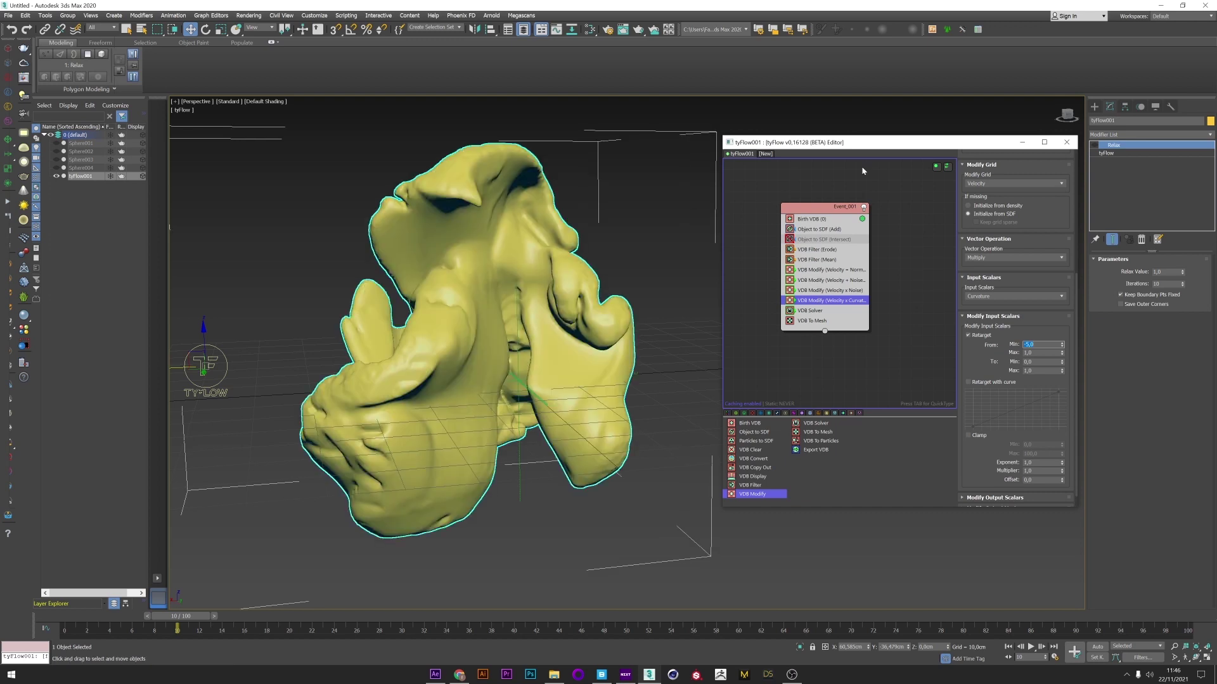
click(79, 618)
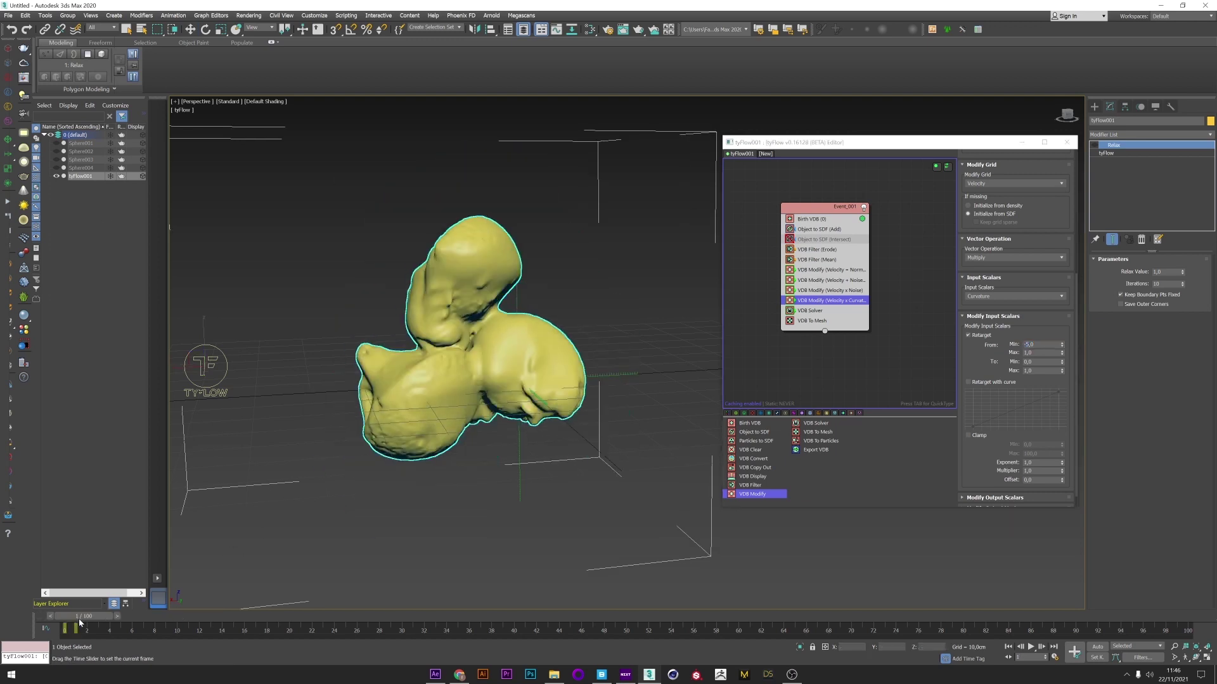
drag(79, 621, 162, 618)
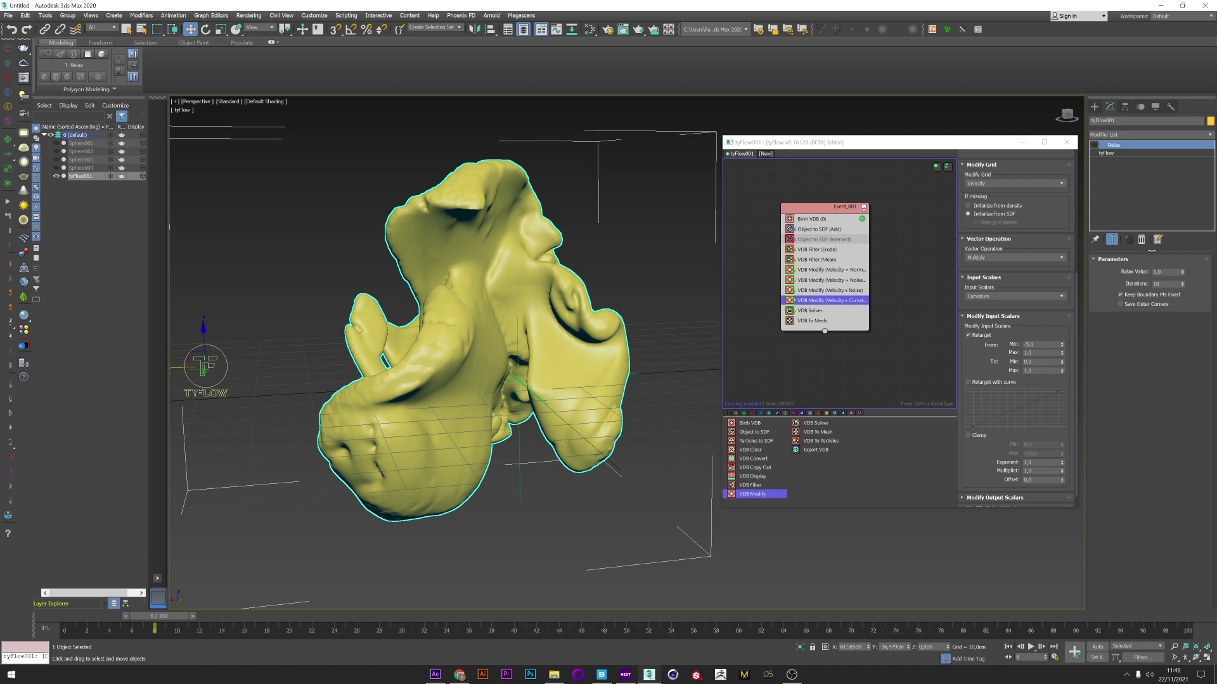
Set the curvature retarget's To minimum to -3 and advance the simulation to frame 10.
double_click(1031, 362)
key(Return)
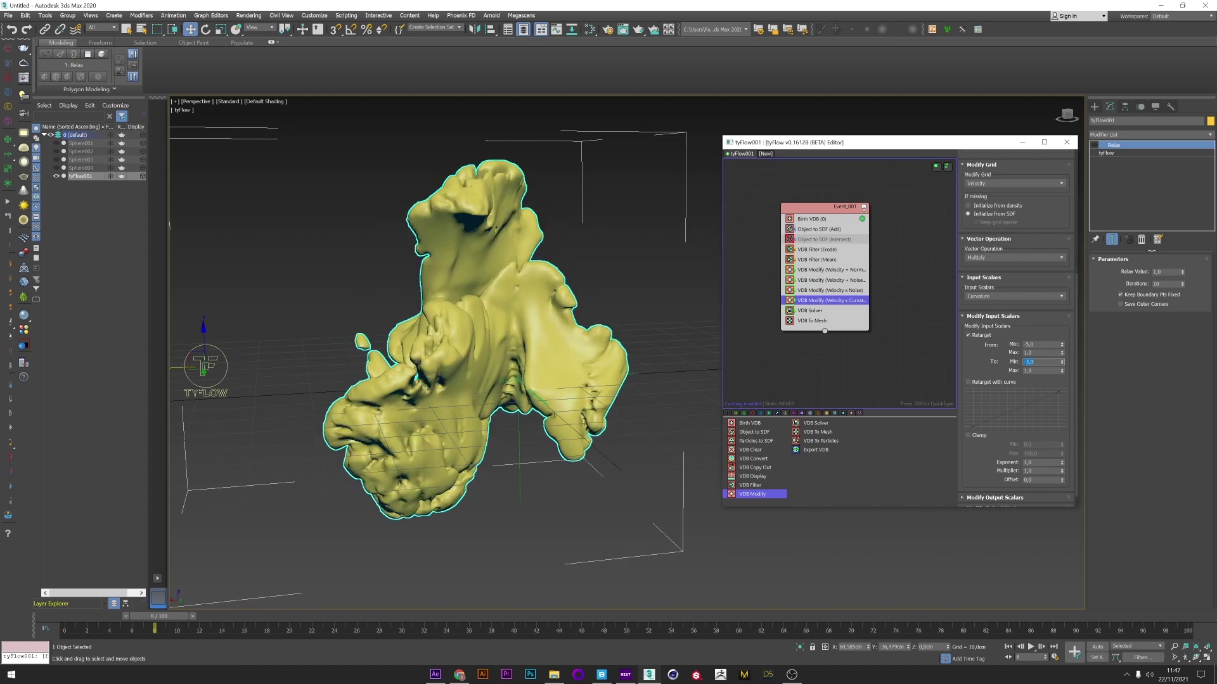
drag(161, 616, 178, 611)
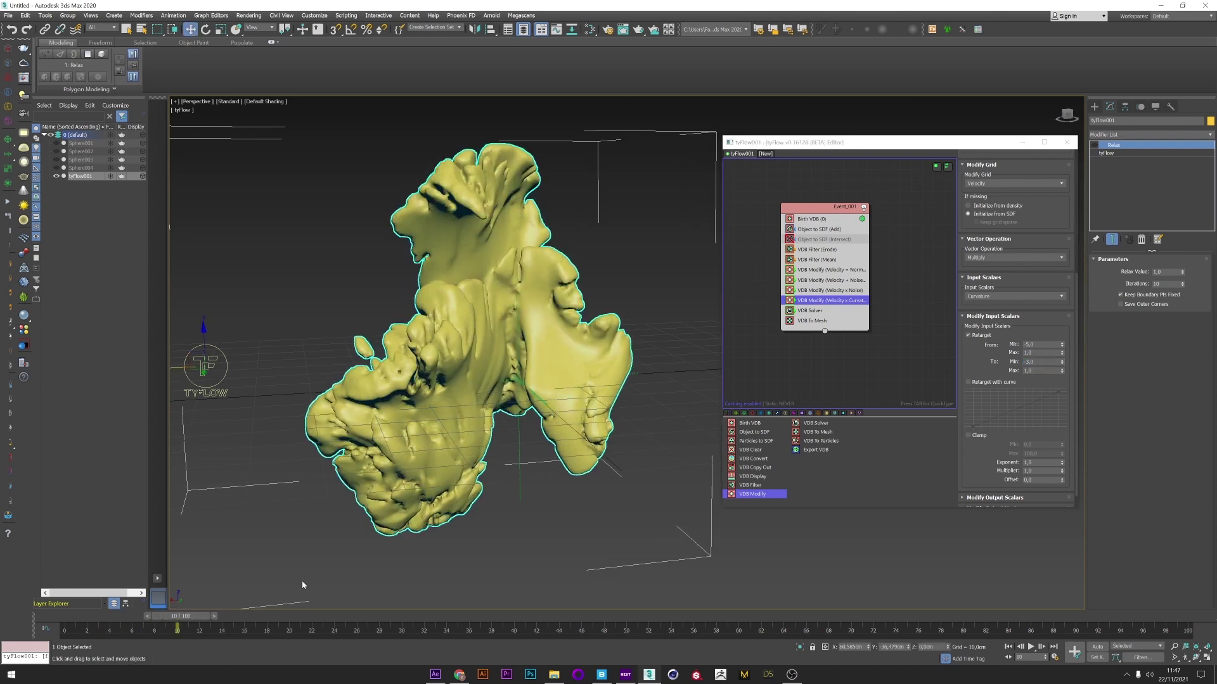
Set the curvature retarget's To minimum to -4 and examine the mesh from another angle.
click(1043, 361)
text(-4)
key(Return)
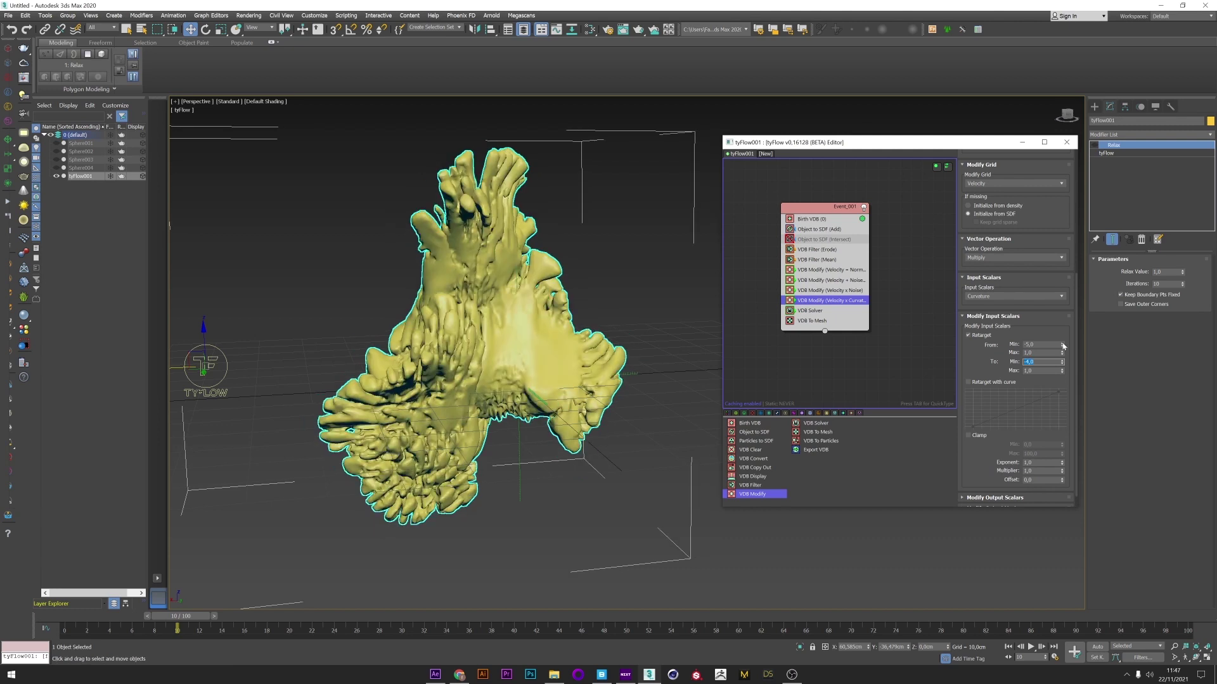
alt+middle_drag(546, 325, 465, 331)
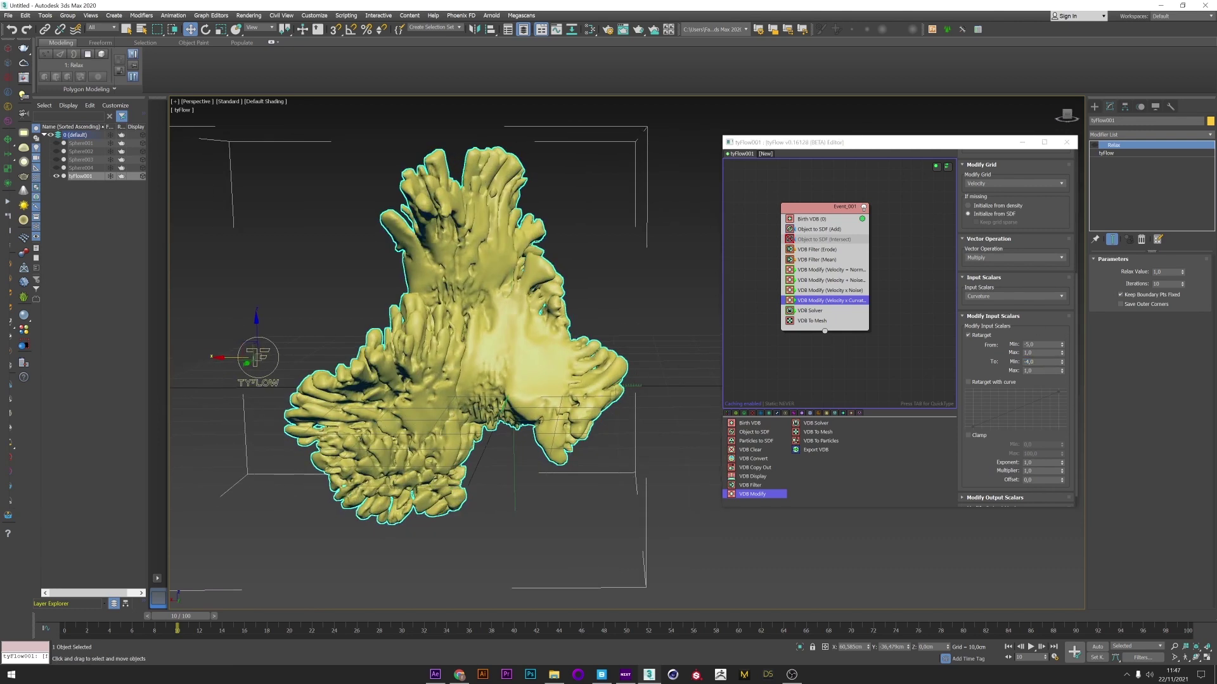
Set the curvature retarget's To minimum to -2 and replay the simulation to frame 6.
click(1042, 362)
key(BackSpace)
text(2)
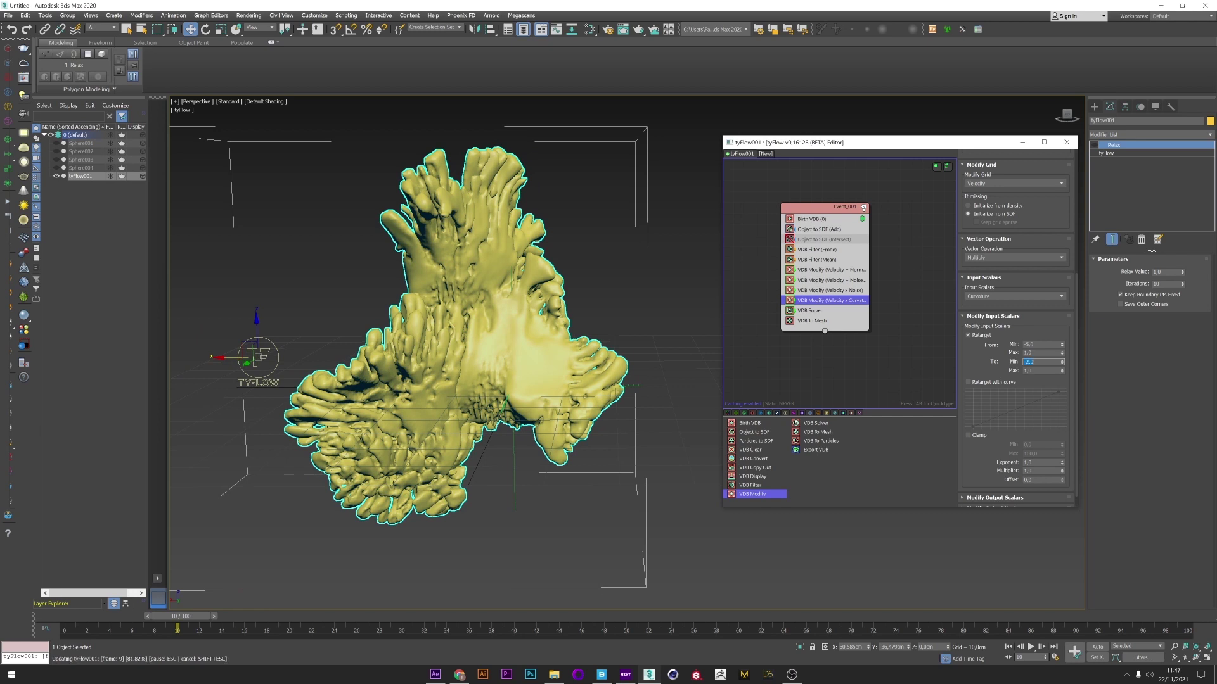
key(Return)
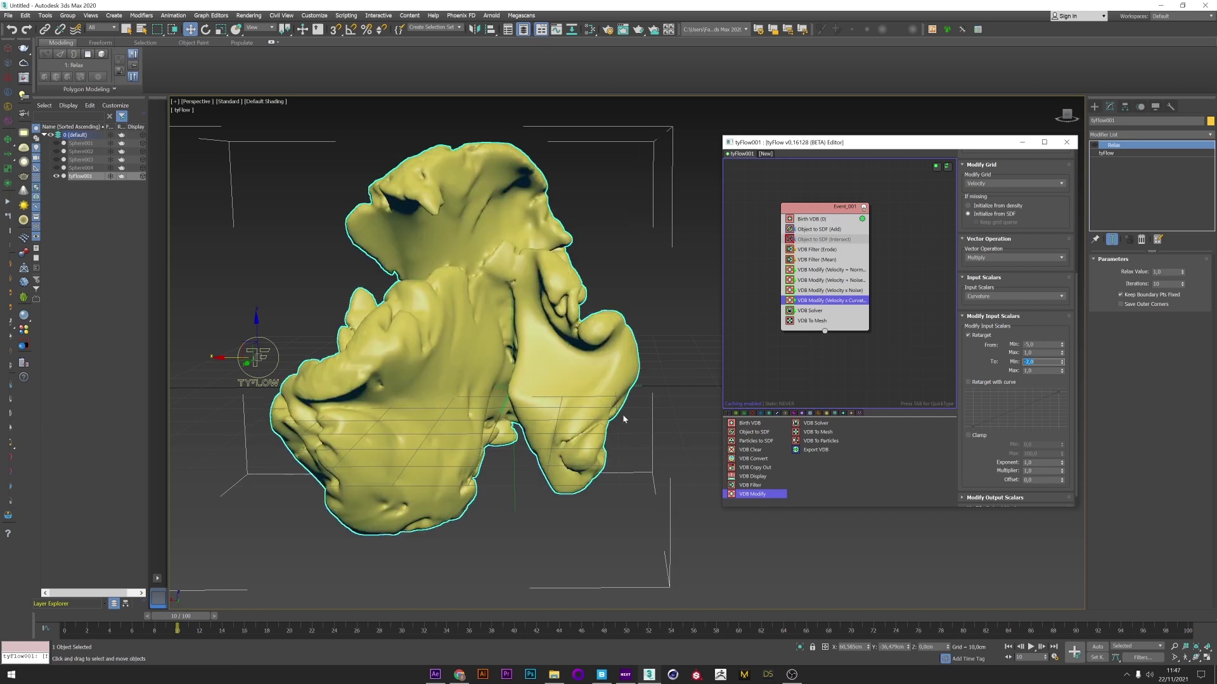
drag(57, 616, 138, 618)
Set the curvature retarget's To minimum to -3.5, advance to frame 7, and inspect the mesh.
click(1035, 362)
key(BackSpace)
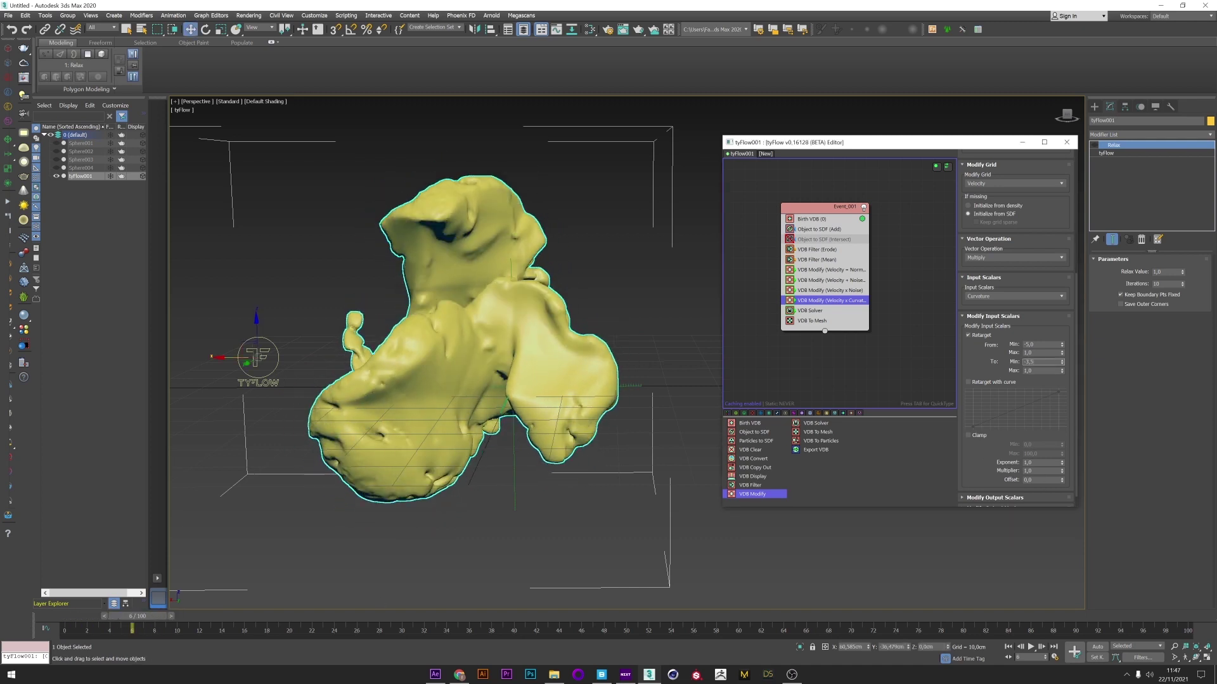
key(Return)
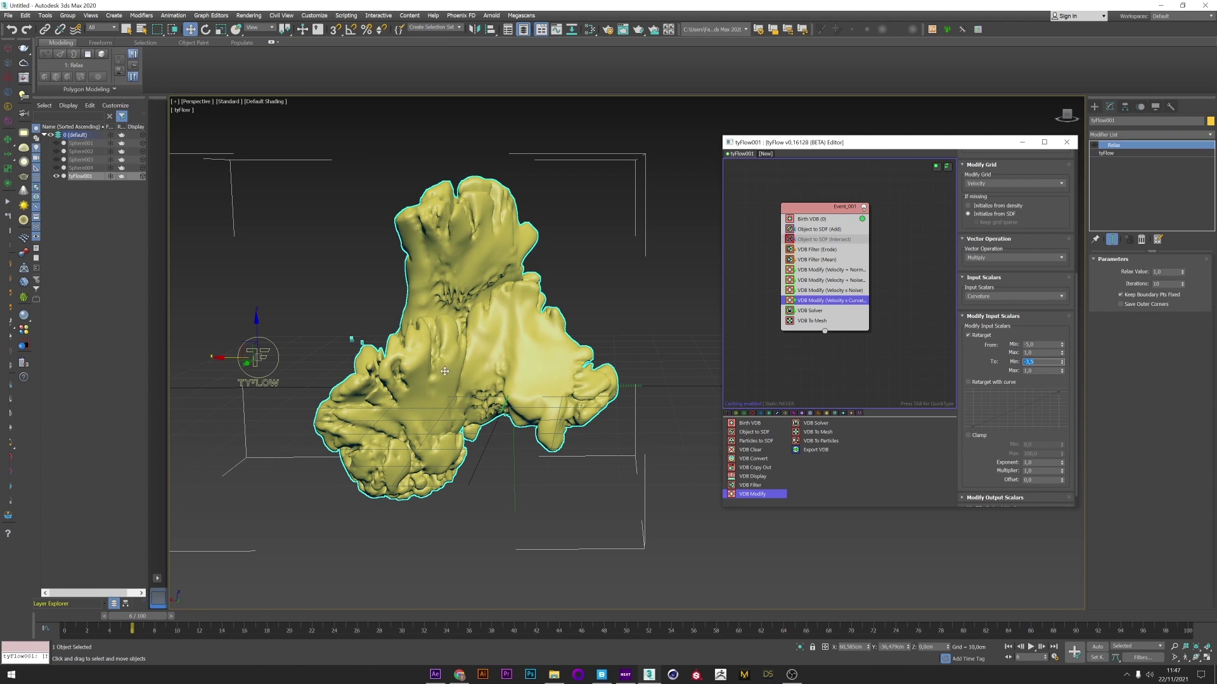
mouse_move(444, 372)
alt+middle_down()
mouse_move(523, 378)
mouse_move(424, 374)
alt+middle_up()
mouse_move(133, 616)
mouse_down()
mouse_move(73, 617)
mouse_move(144, 614)
mouse_up()
alt+middle_drag(450, 405, 419, 421)
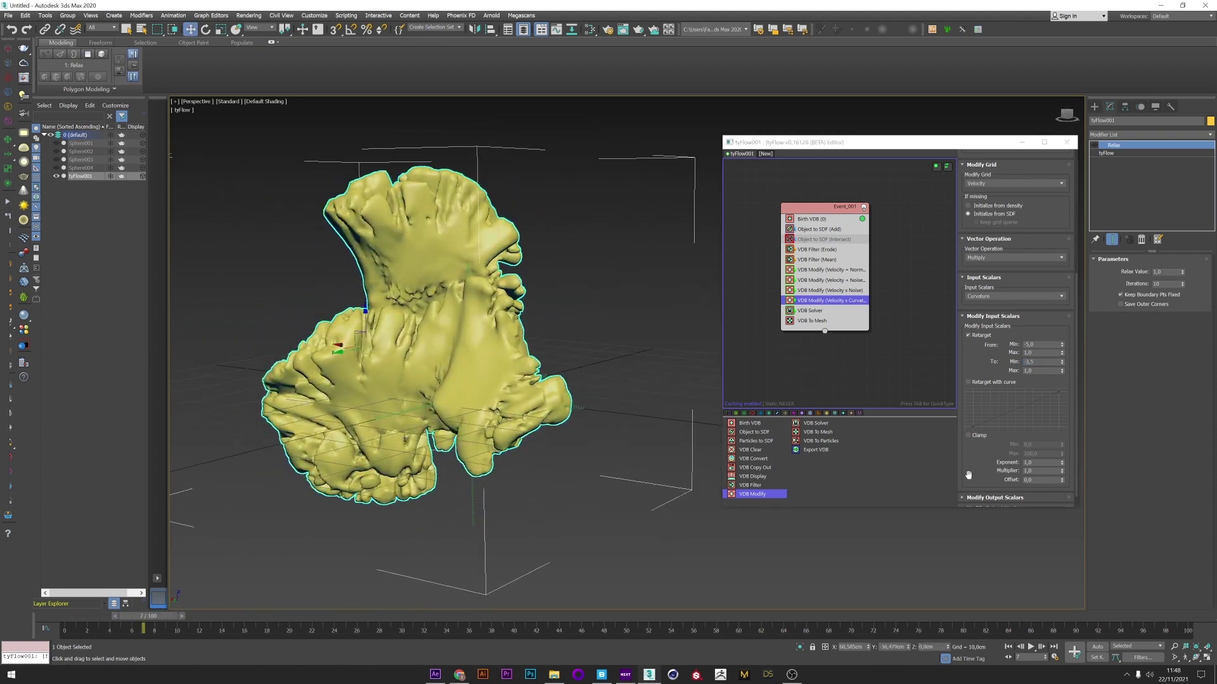
Set the curvature input scalars' exponent to 4 and multiplier to 25, and inspect the mesh.
scroll(988, 443, down, 2)
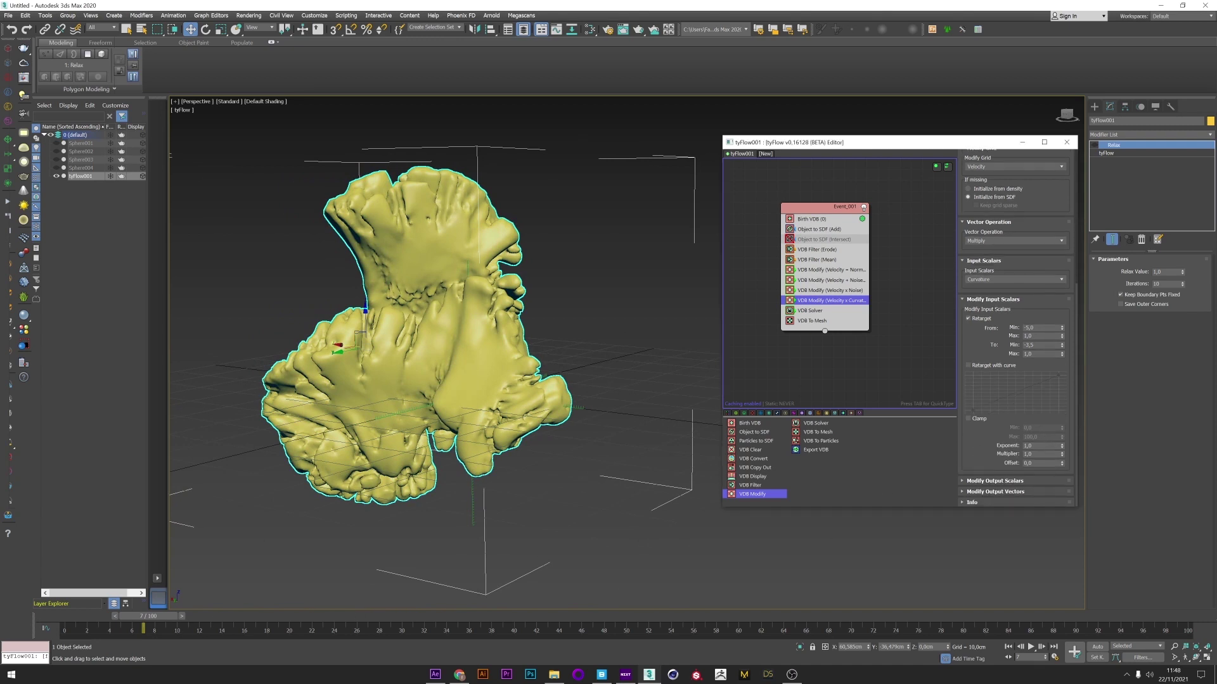
double_click(1034, 446)
text(4)
key(Return)
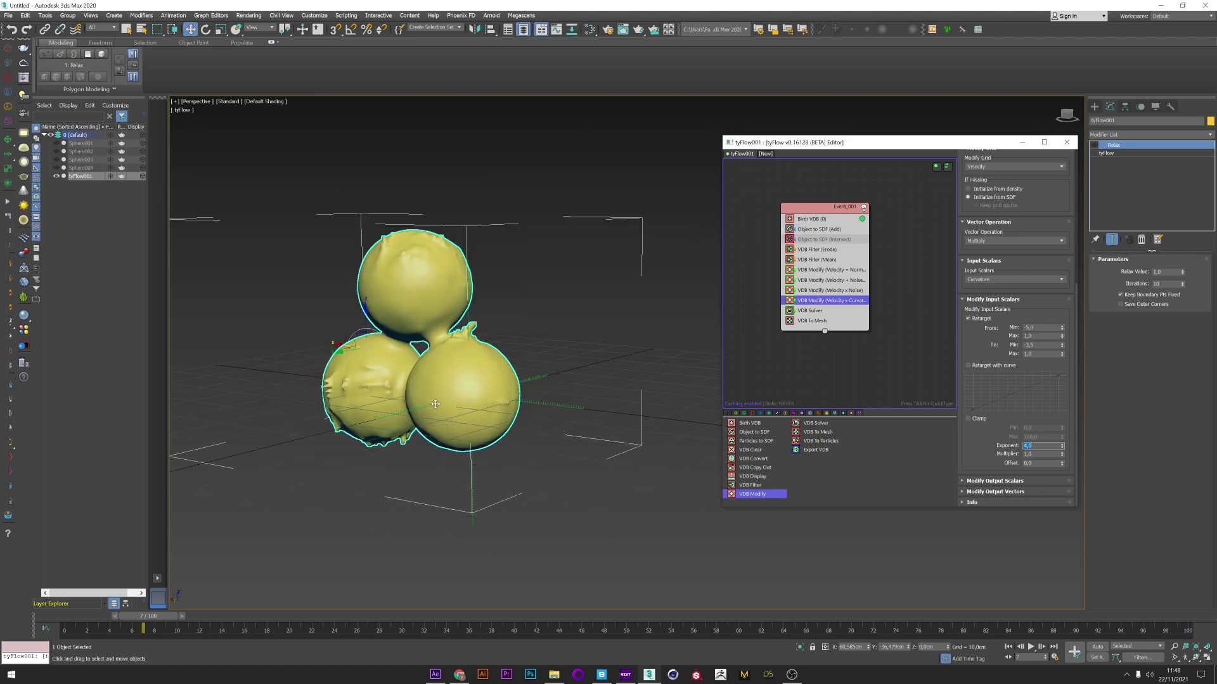
key(Tab)
text(25)
key(Return)
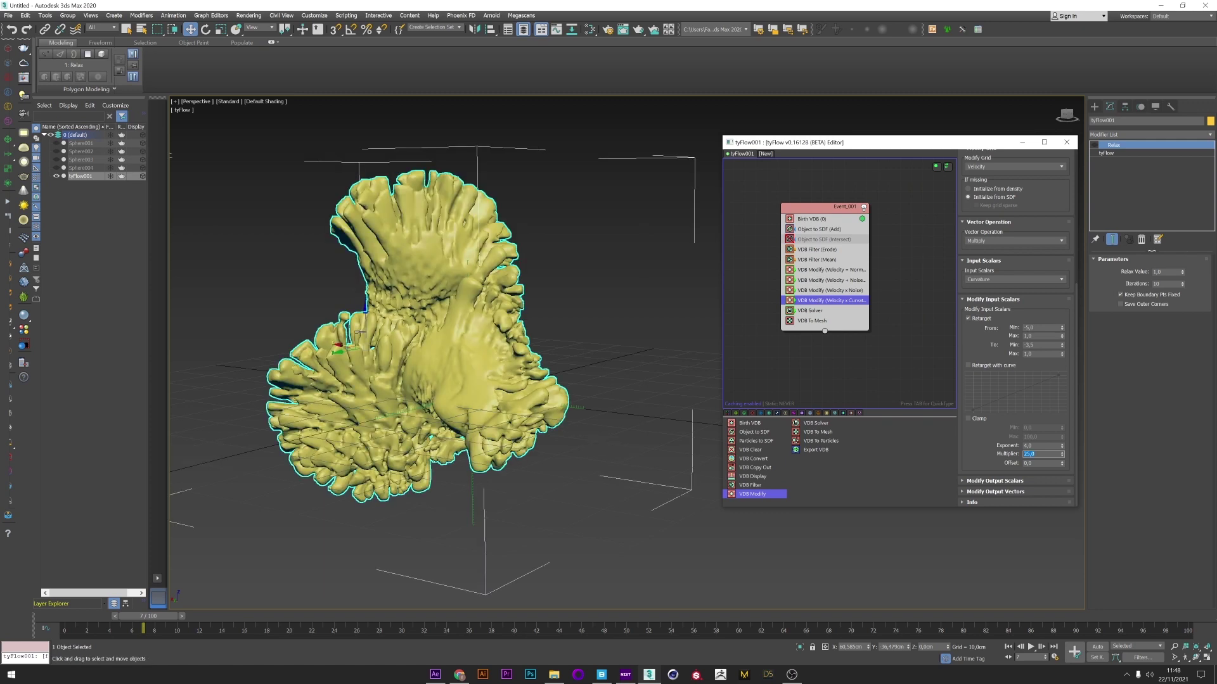
mouse_move(434, 378)
alt+middle_down()
mouse_move(526, 383)
mouse_move(450, 390)
alt+middle_up()
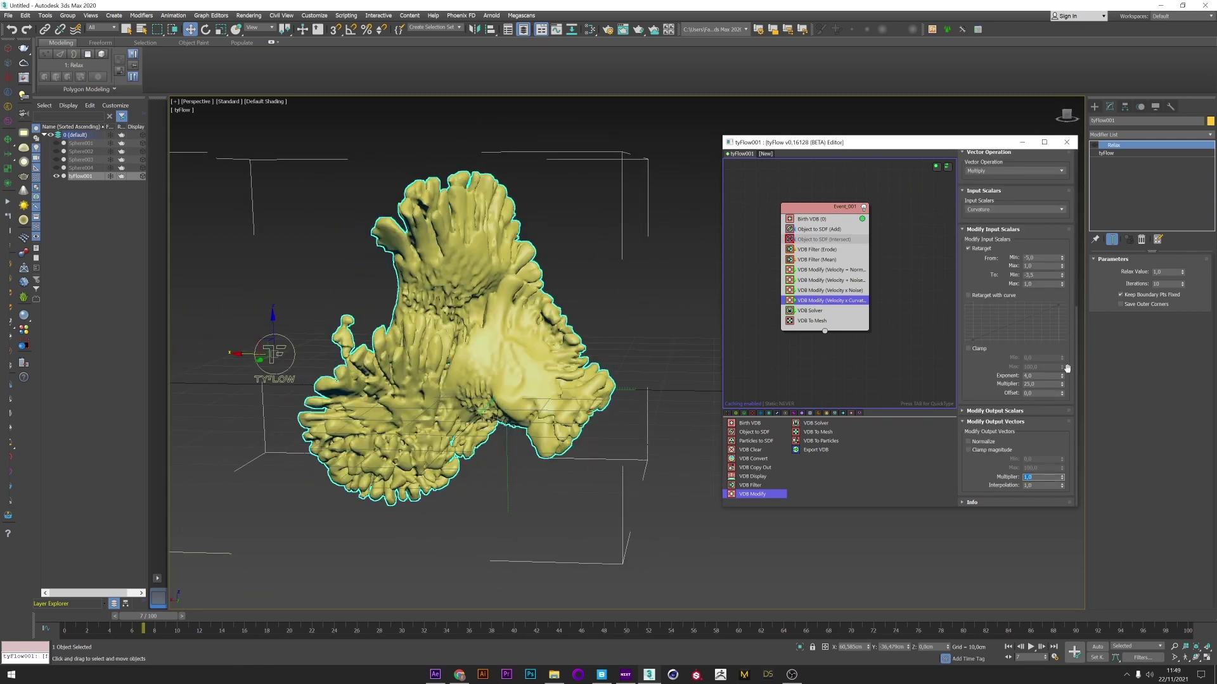
Set the curvature input scalars' exponent to 2 and multiplier to 5, and inspect the mesh at frame 6.
double_click(1042, 376)
text(2)
key(Return)
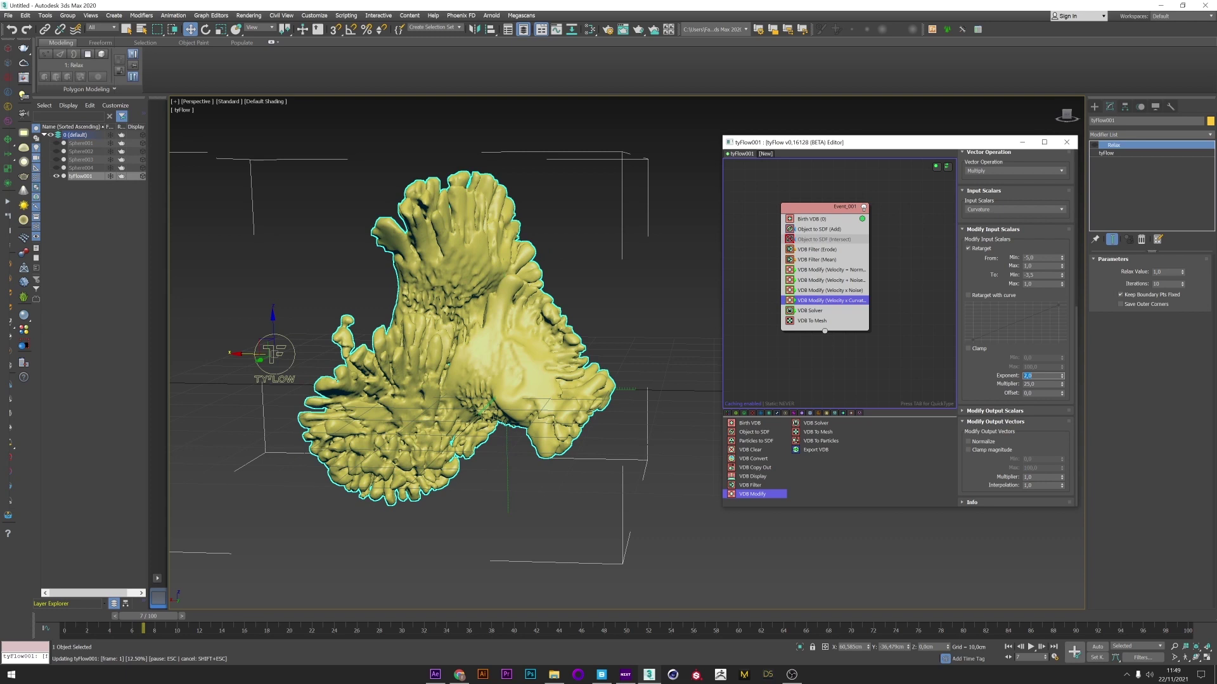
double_click(1041, 385)
text(5)
key(Return)
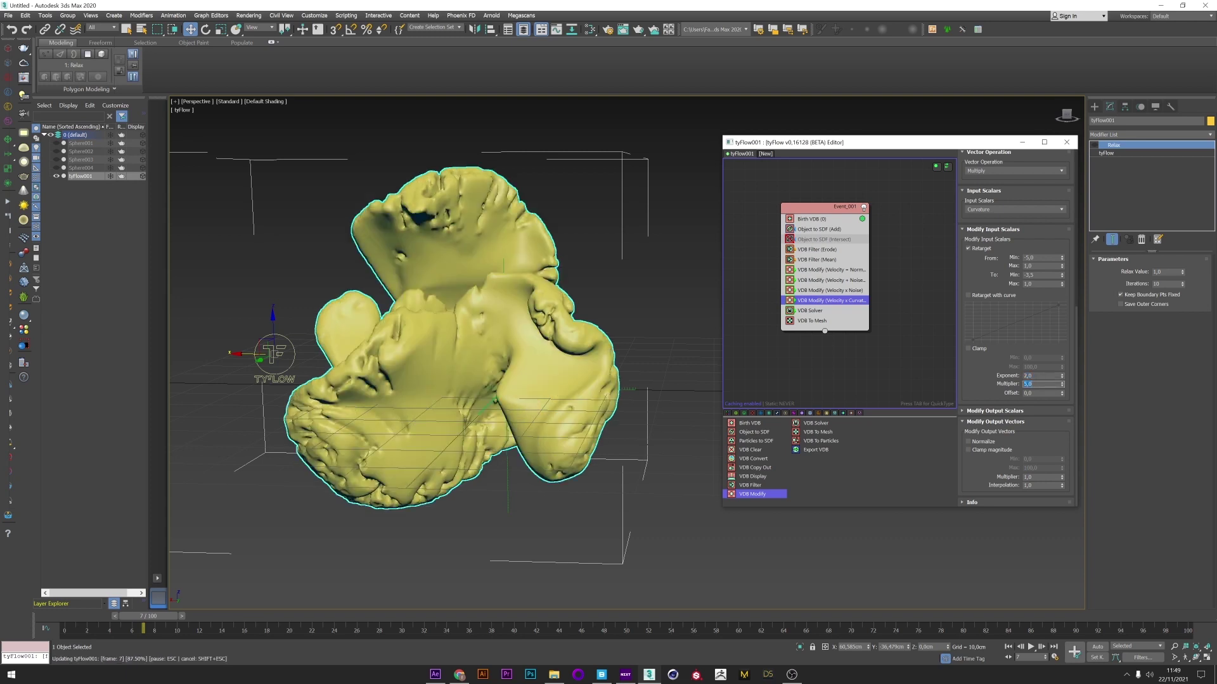
alt+middle_drag(507, 342, 574, 341)
alt+middle_drag(798, 288, 89, 336)
click(66, 618)
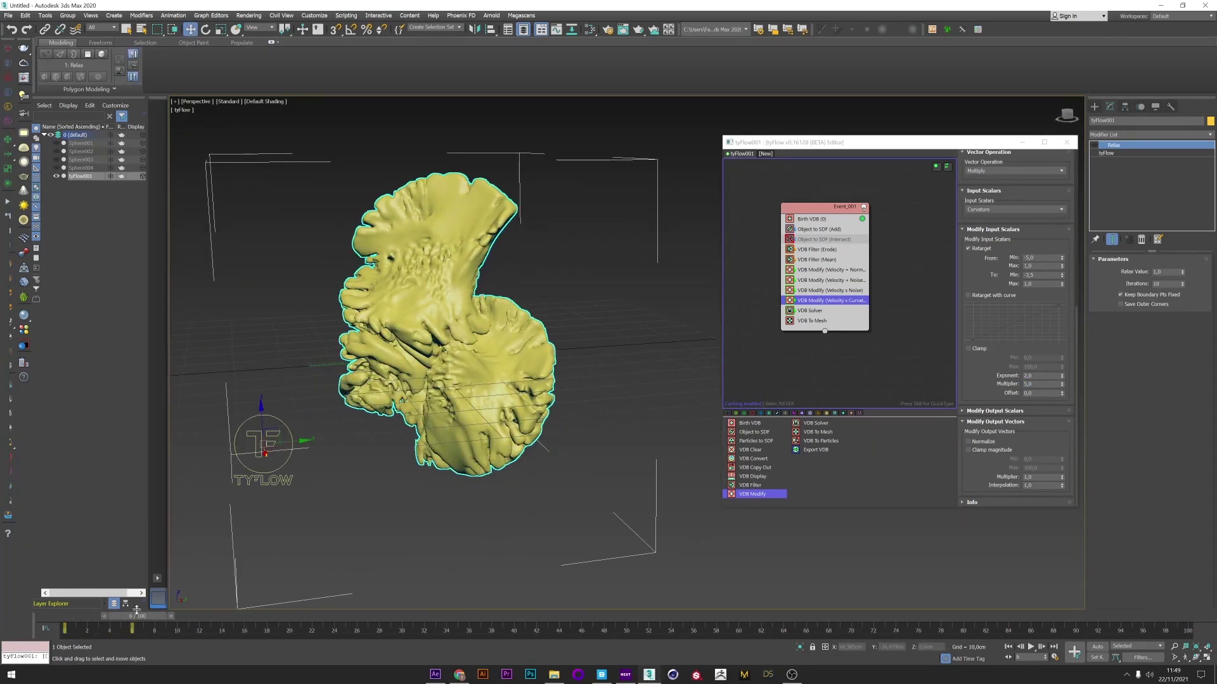
Set the Birth VDB voxel size to 0.3 cm and its default narrow band to 5.
click(811, 219)
click(1049, 202)
key(BackSpace)
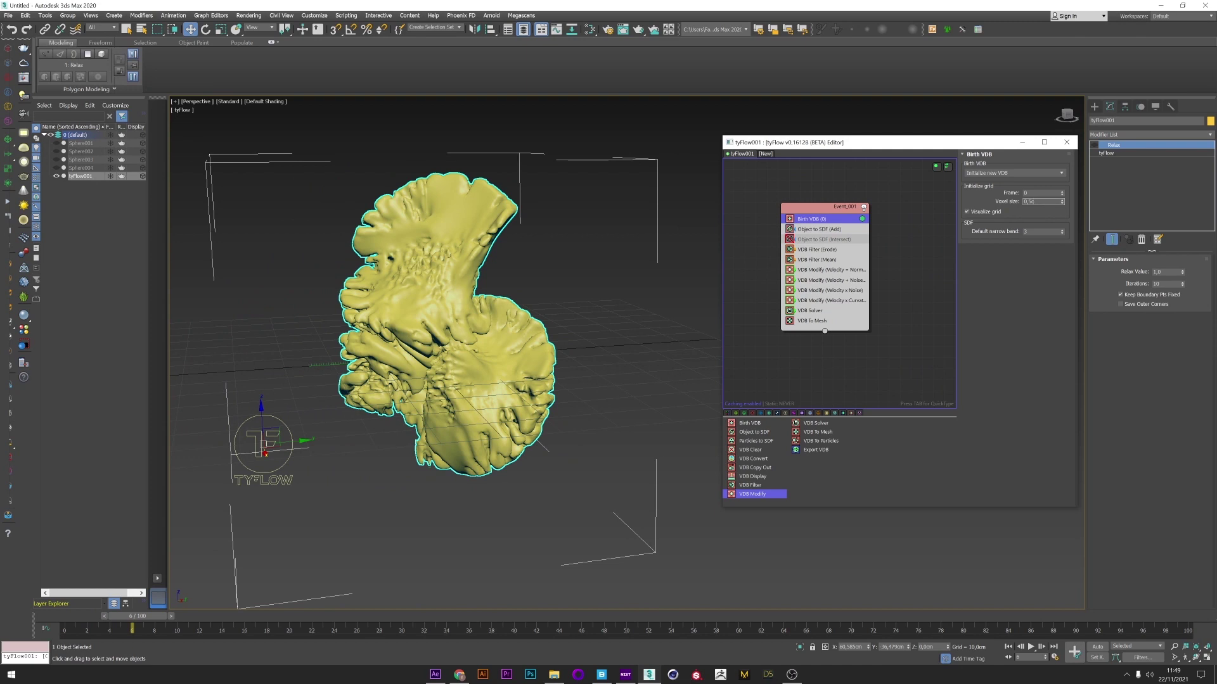
text(3cm)
key(Return)
alt+middle_drag(421, 279, 373, 307)
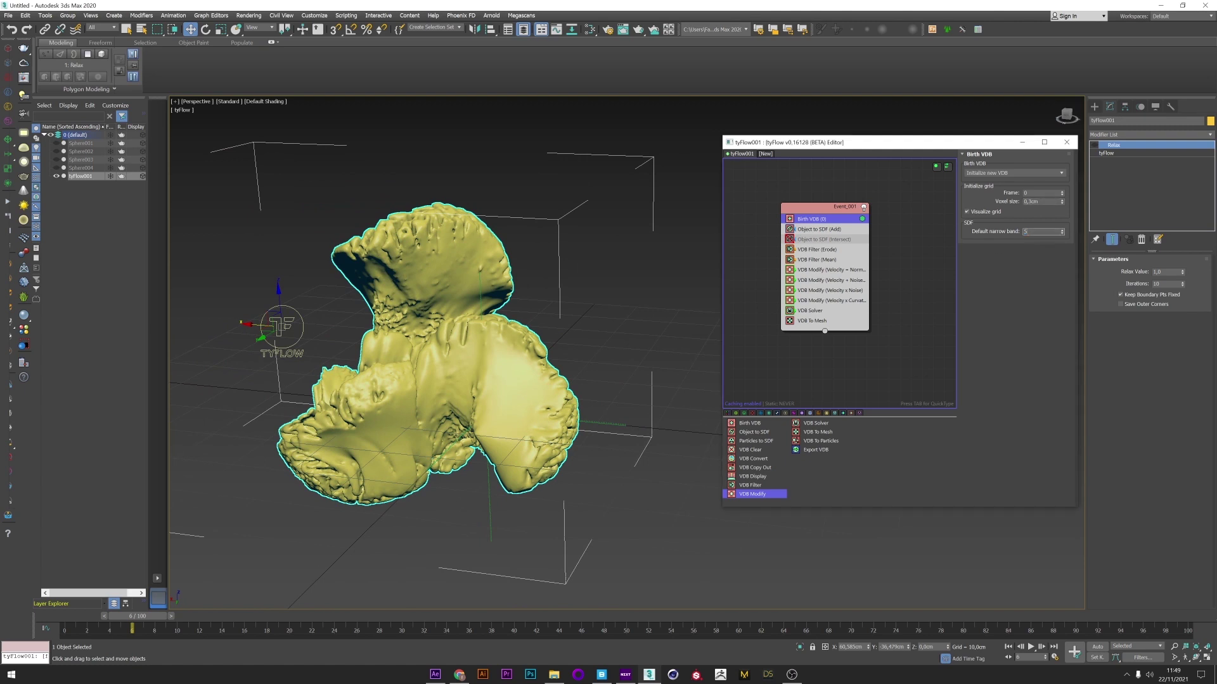
key(Return)
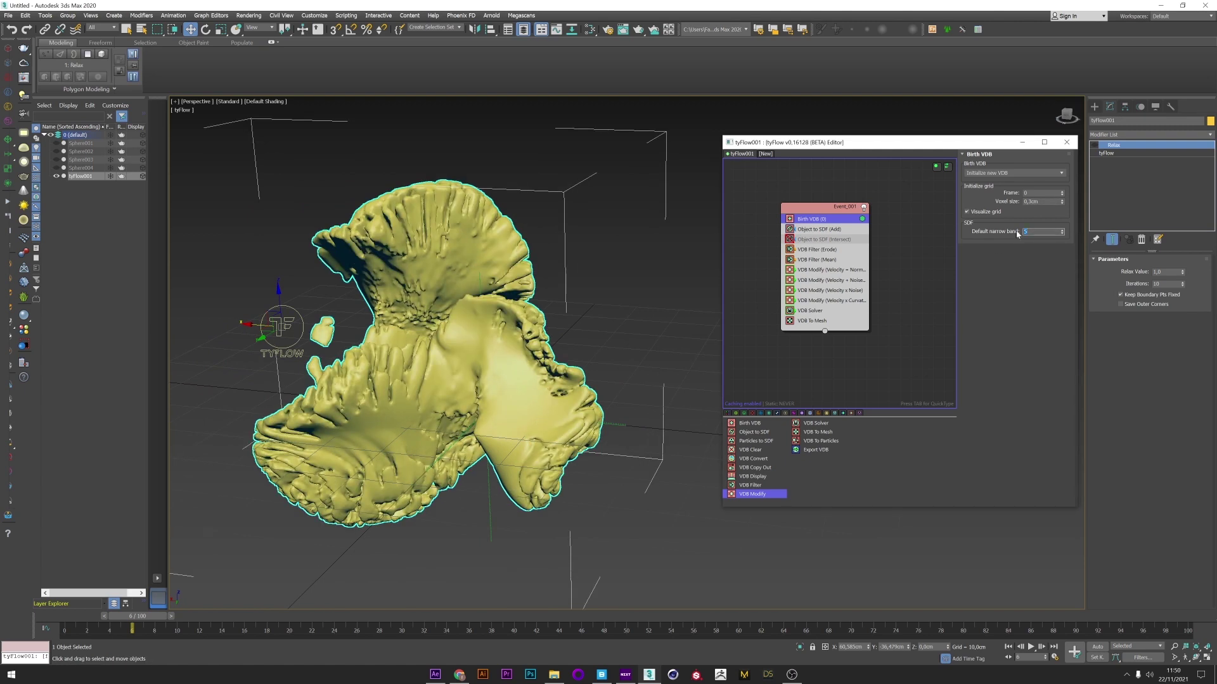
Move the simulation back to frame 5 and inspect the mesh up close.
alt+middle_drag(437, 296, 309, 403)
mouse_move(135, 614)
mouse_down()
mouse_move(74, 613)
mouse_move(125, 610)
mouse_up()
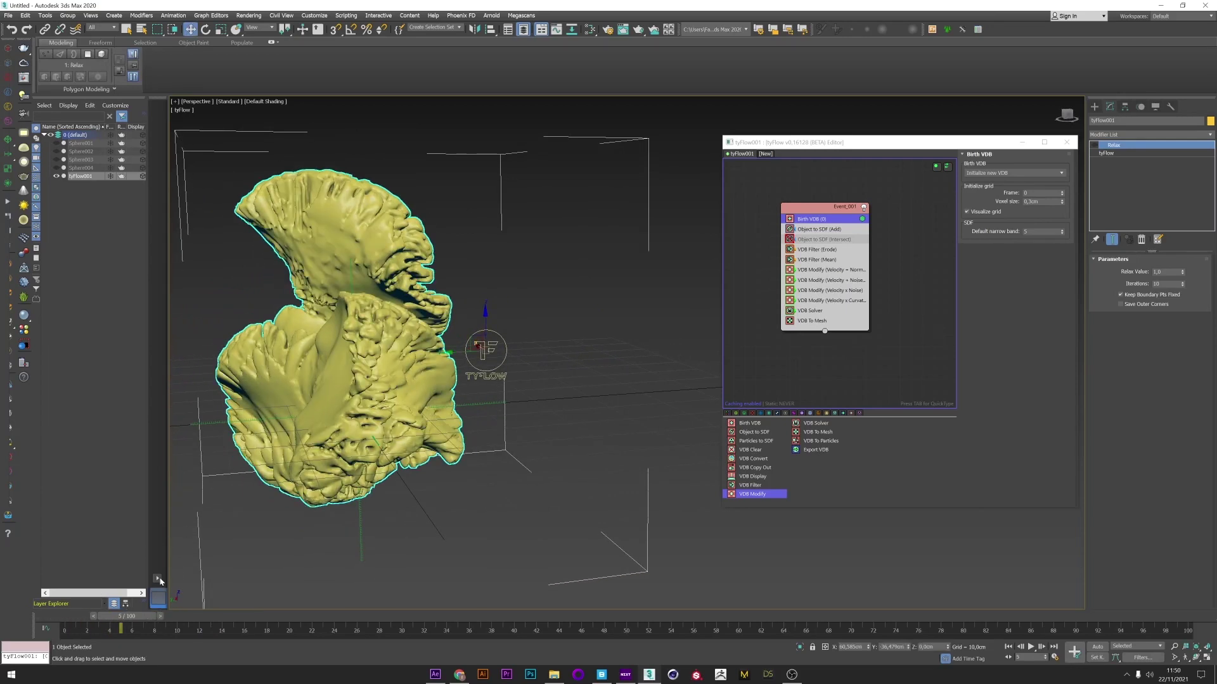
mouse_move(320, 429)
alt+middle_down()
mouse_move(355, 423)
mouse_move(336, 425)
alt+middle_up()
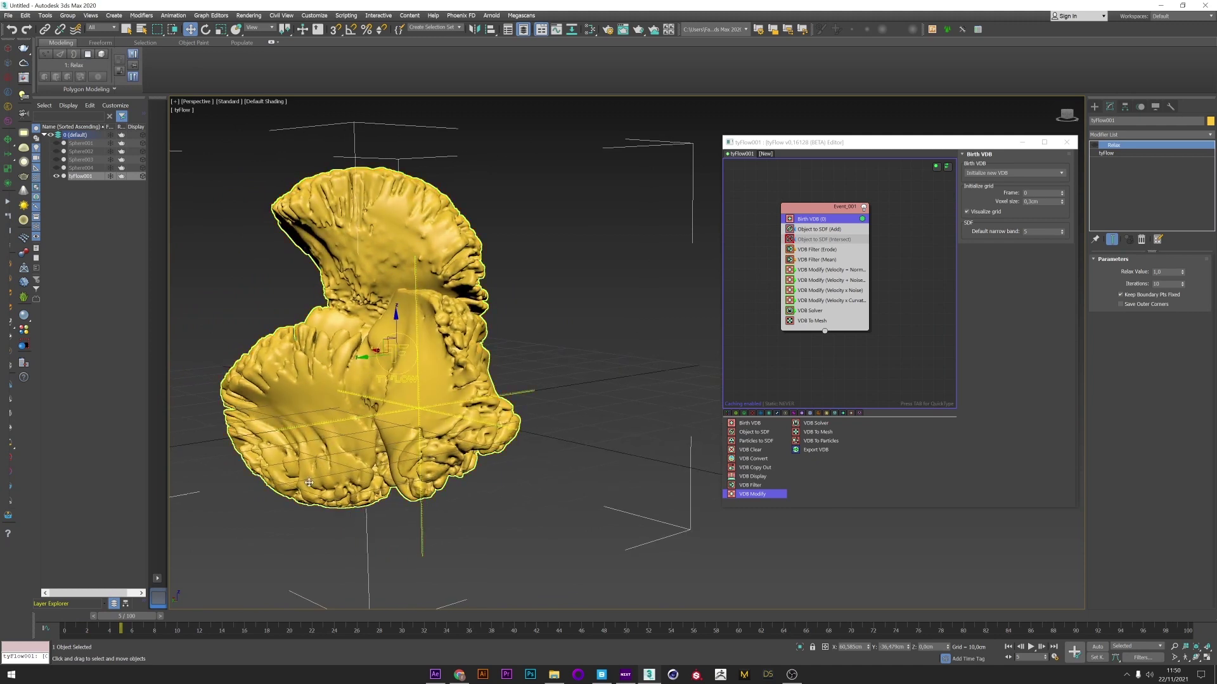
scroll(372, 468, up, 3)
scroll(371, 468, down, 1)
middle_drag(372, 469, 390, 500)
Widen the event node to fit the full operator names and review the settings of the velocity VDB Modify operators.
click(836, 270)
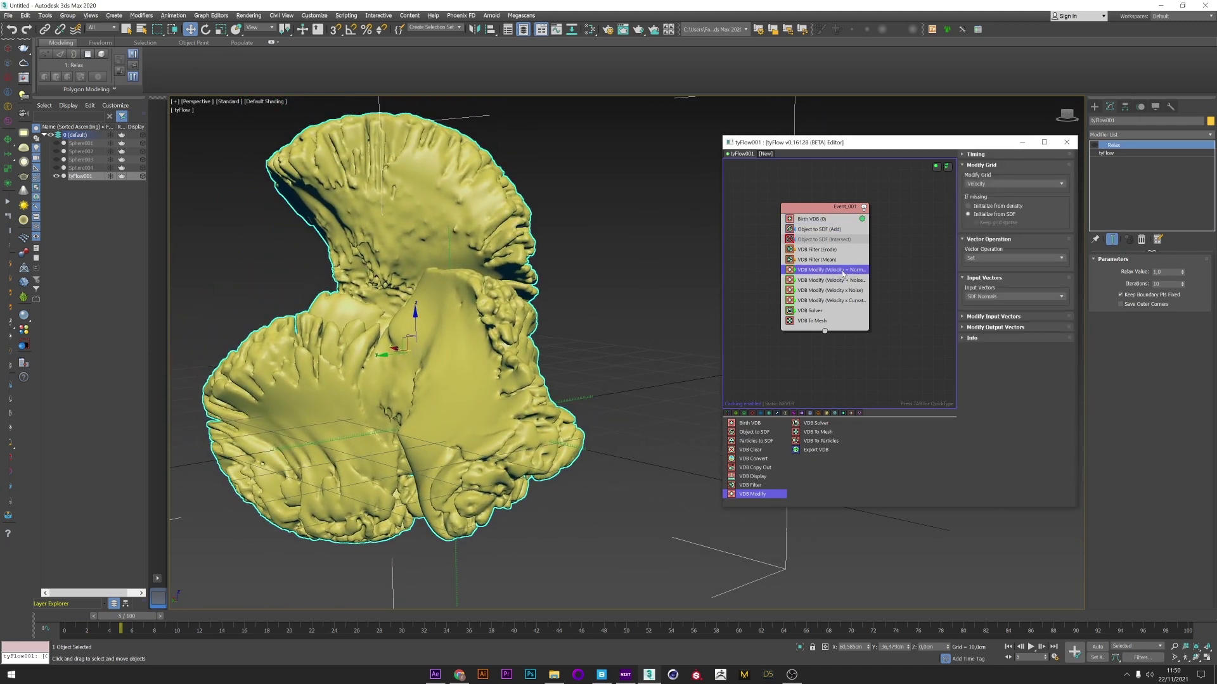
drag(869, 280, 941, 289)
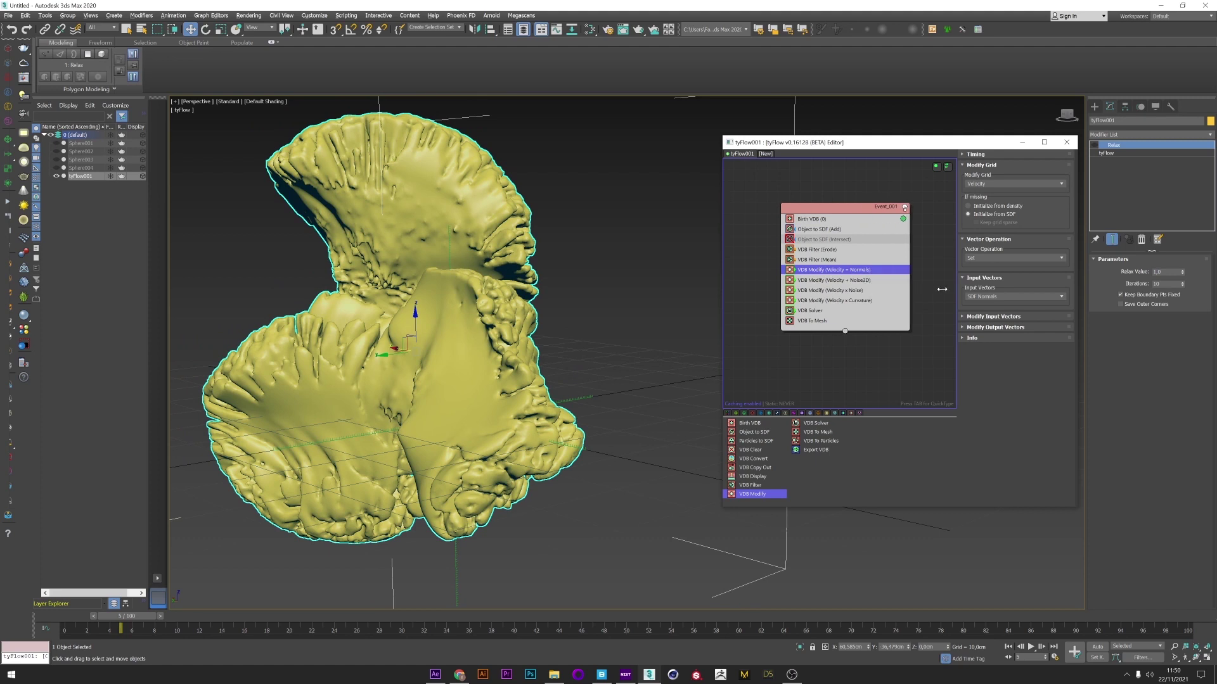
click(845, 281)
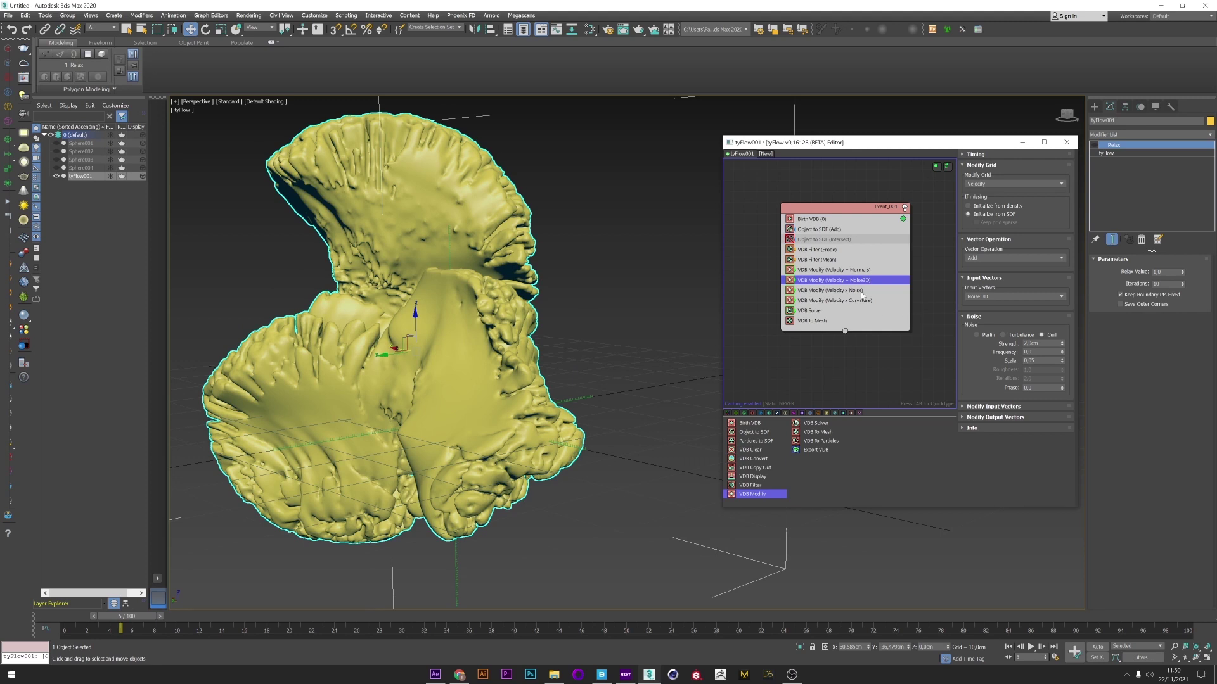
click(861, 292)
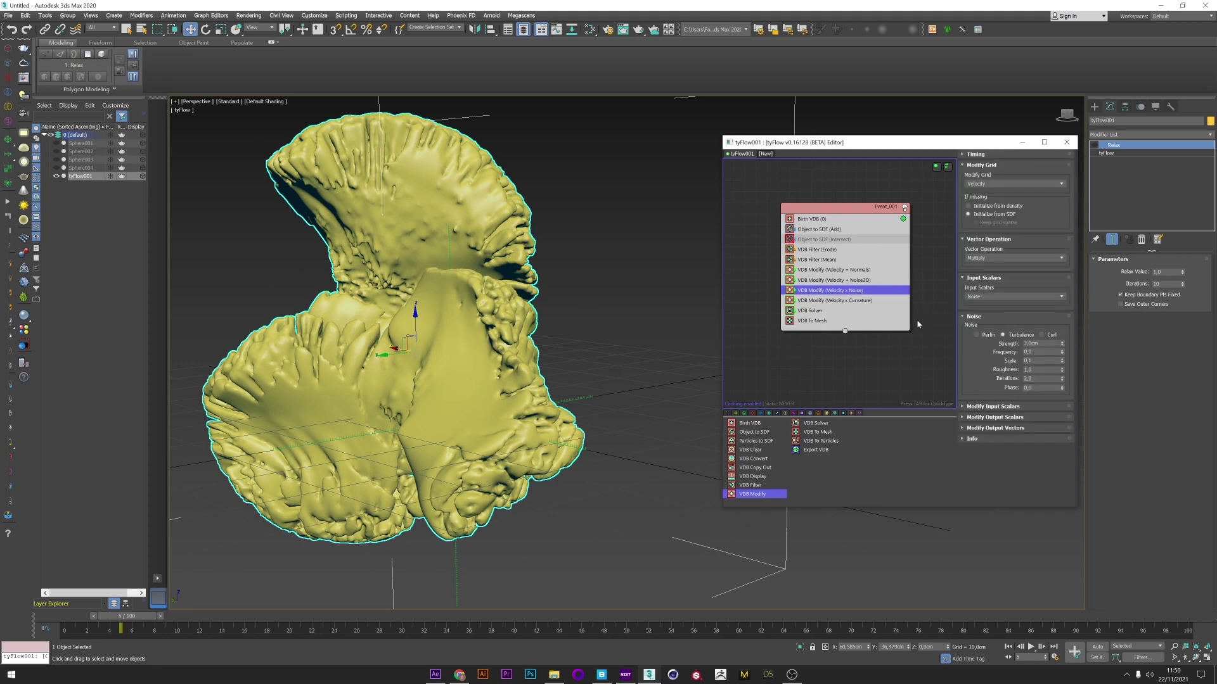
click(862, 280)
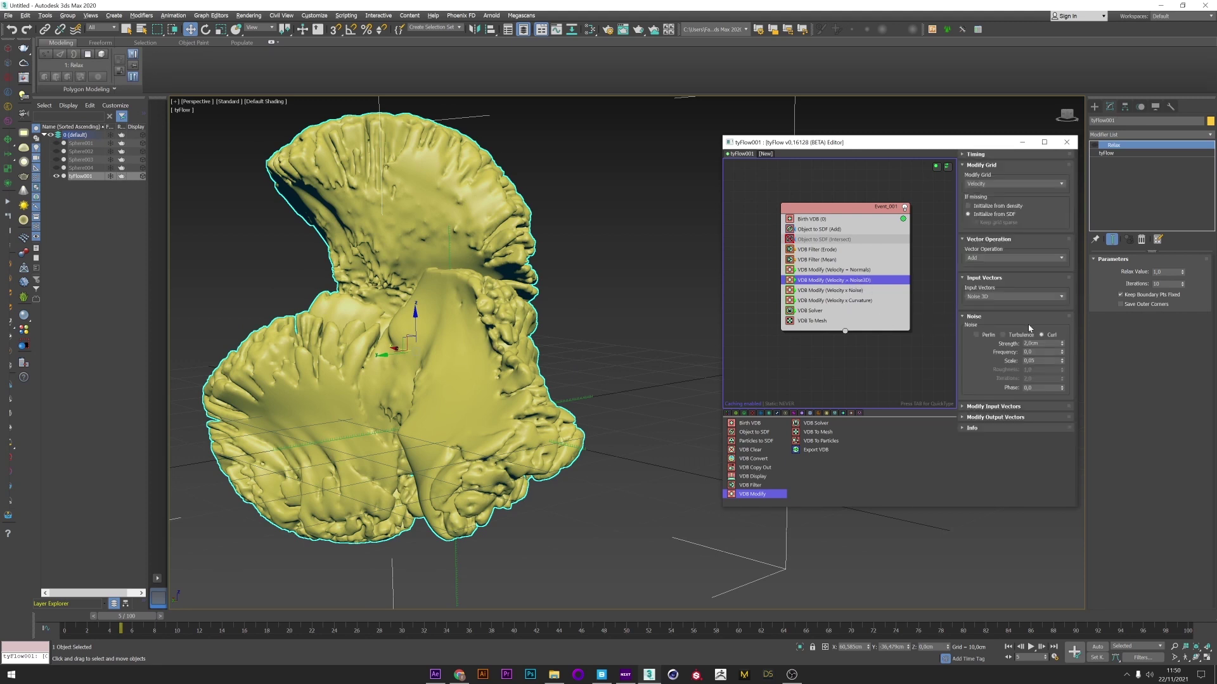
click(876, 299)
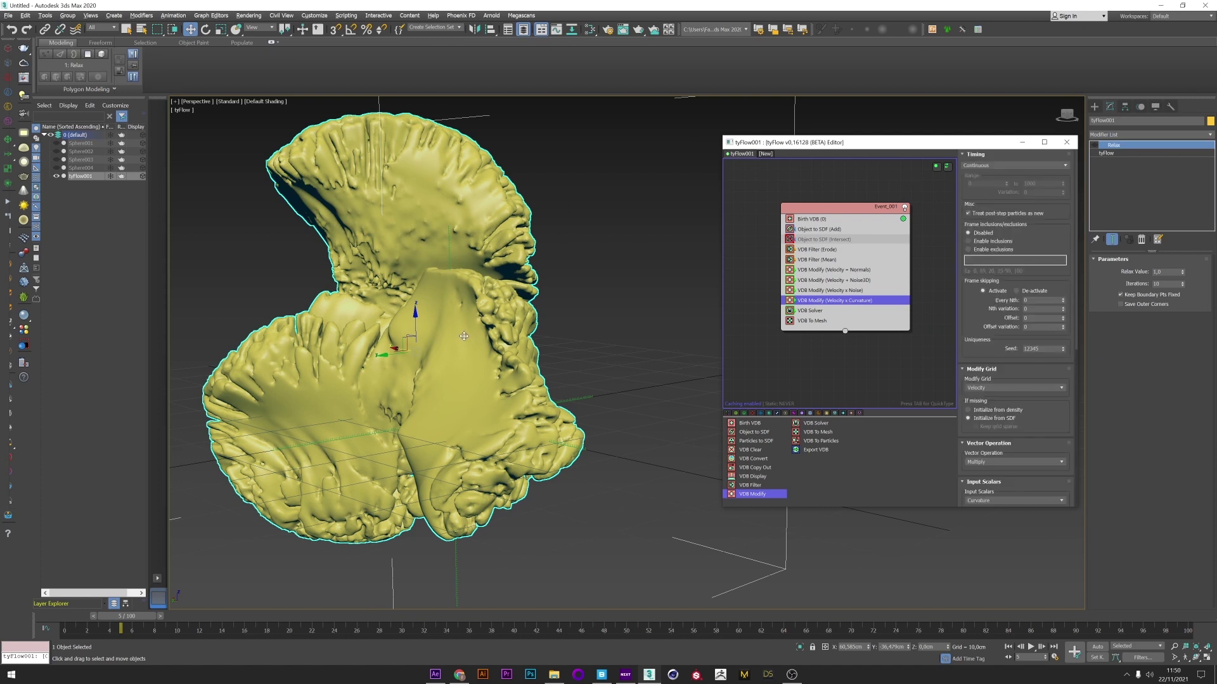
Open the Slate Material Editor beside the mesh and create a V-Ray physical camera from the current view.
scroll(464, 336, down, 1)
middle_drag(454, 366, 571, 374)
click(630, 362)
click(589, 30)
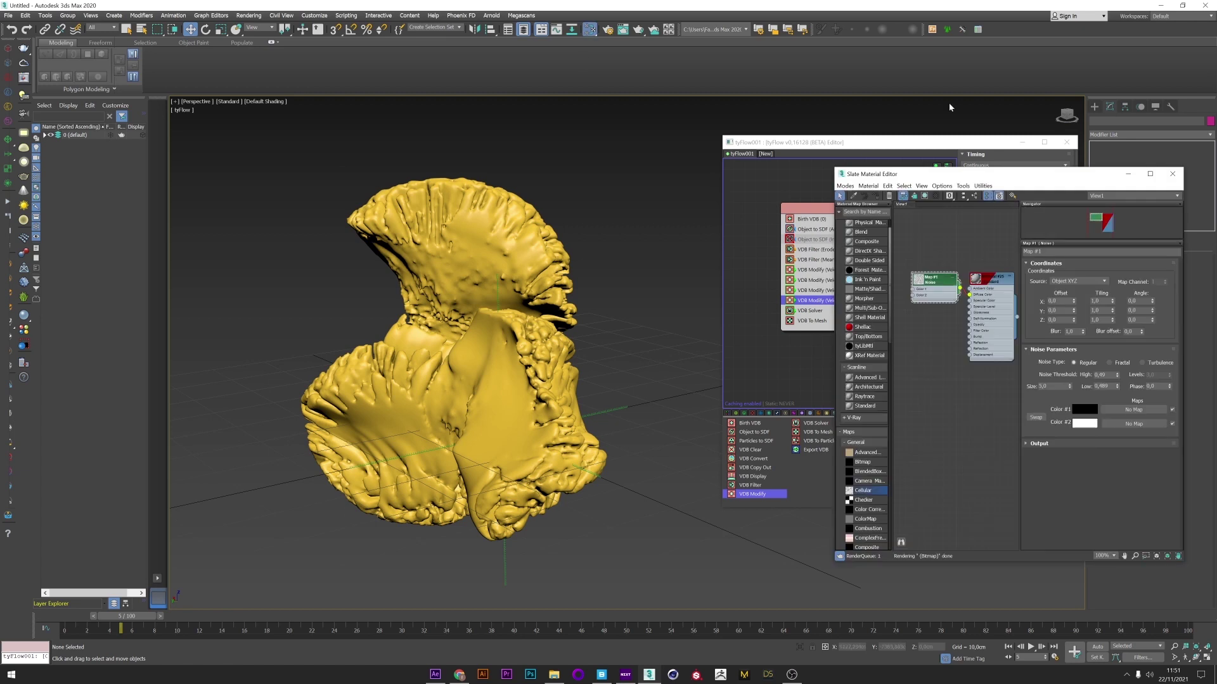
drag(723, 228, 683, 227)
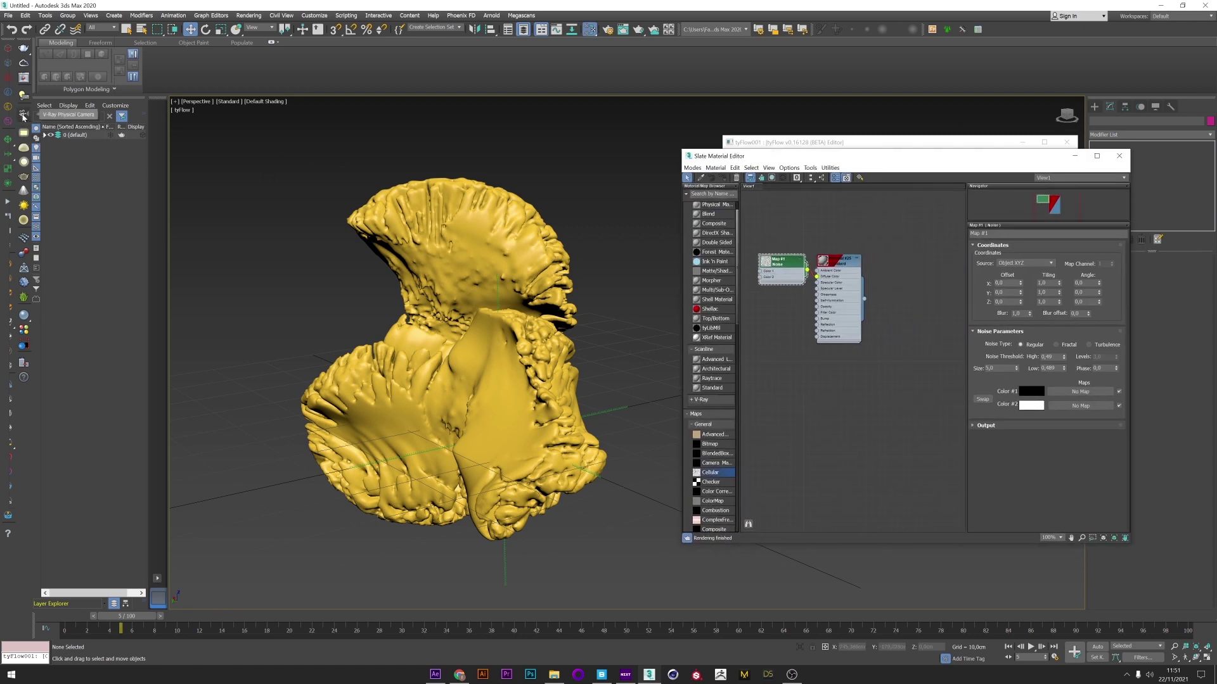
click(22, 113)
click(637, 376)
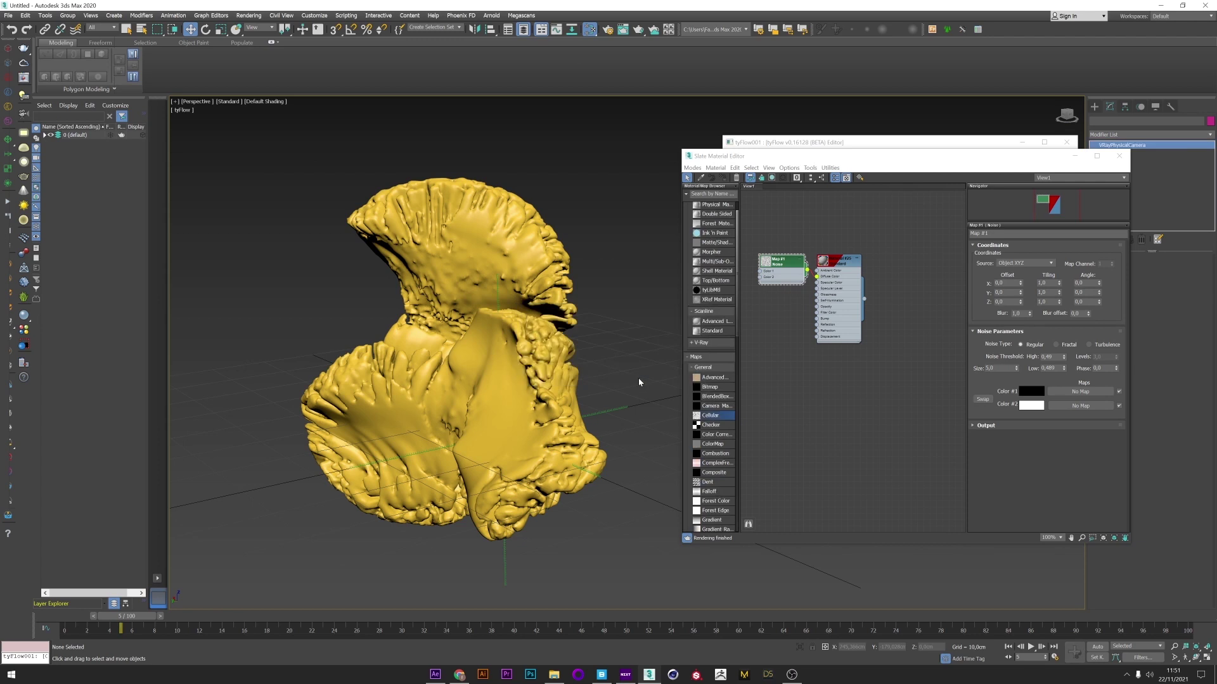
Create a VRayMtl material below the existing nodes in the Slate Material Editor.
right_click(792, 369)
mouse_move(823, 374)
mouse_move(900, 396)
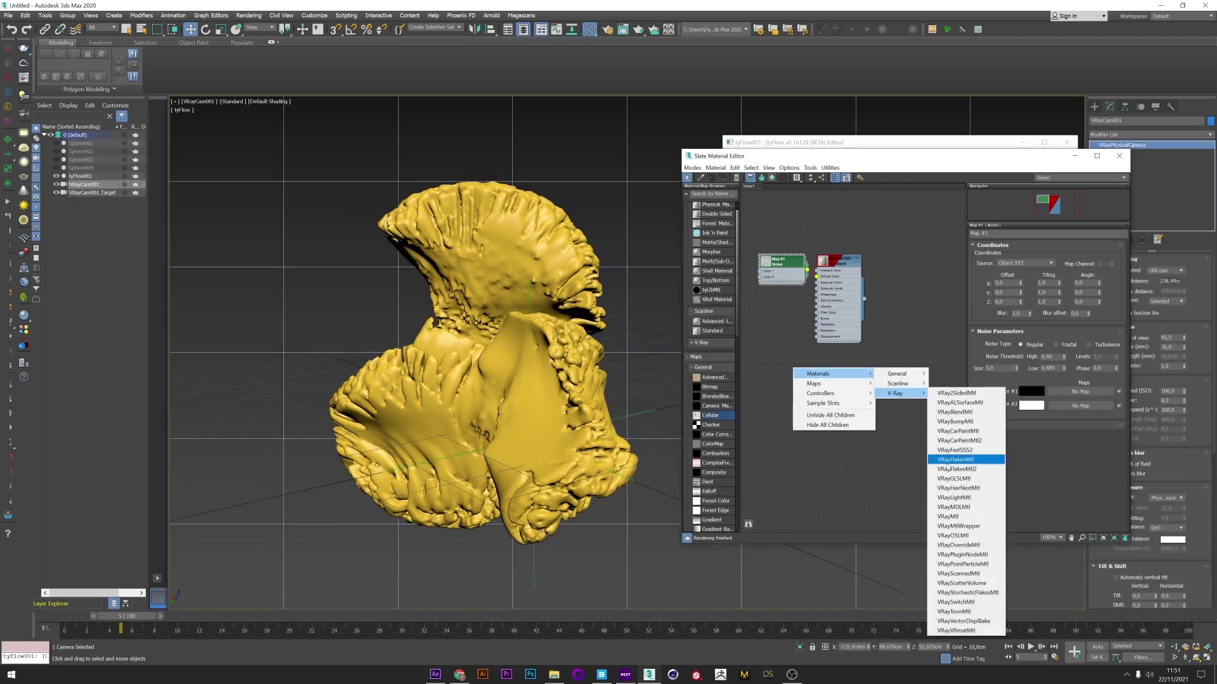
click(937, 517)
Connect a VRayBitmap to the VRayMtl's diffuse map and load the abstract color image from the Desktop.
drag(808, 375, 777, 371)
double_click(845, 379)
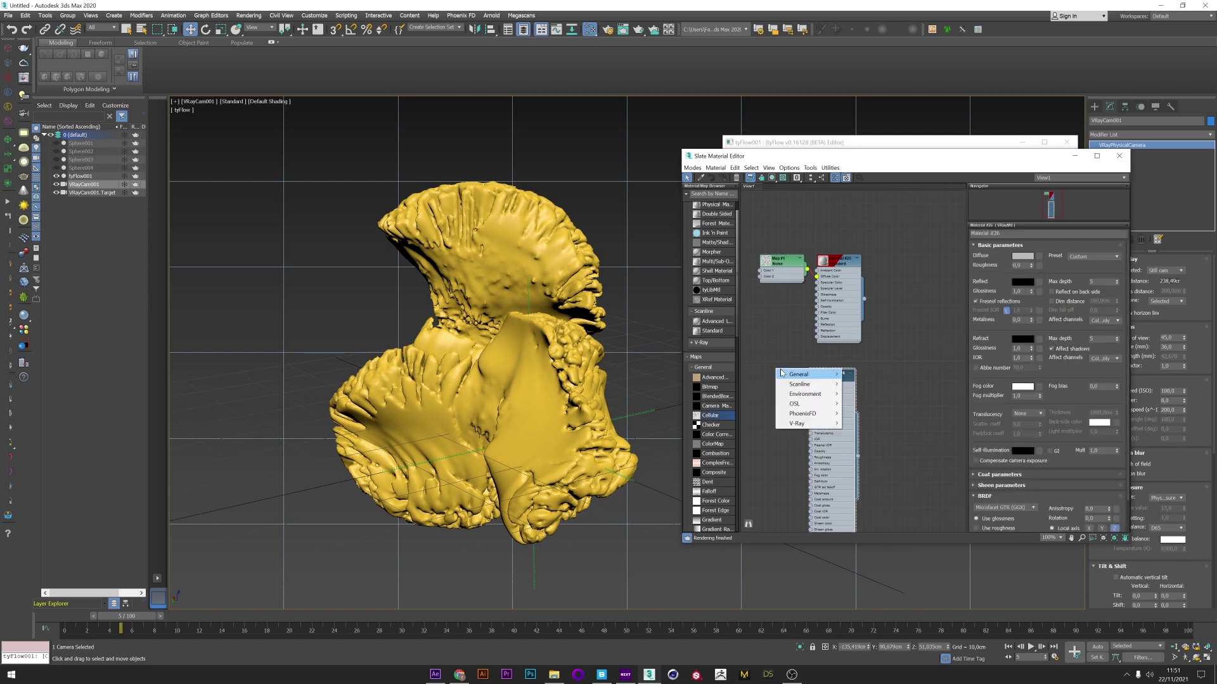
mouse_move(818, 422)
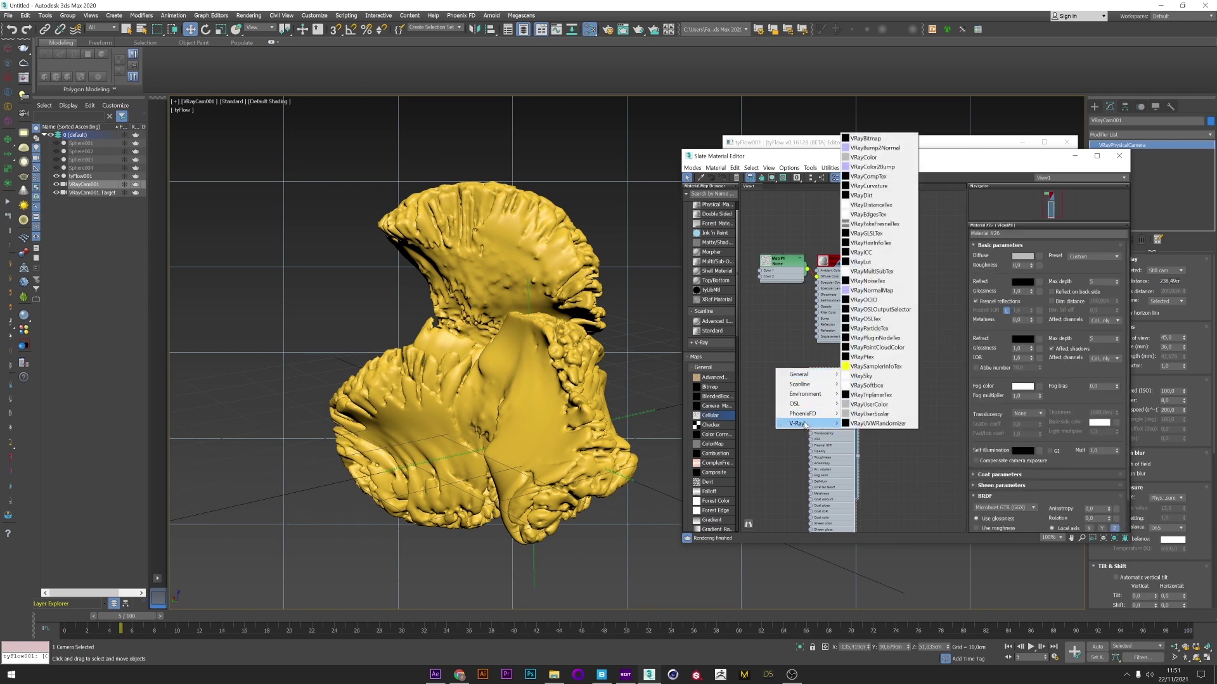
click(866, 139)
double_click(770, 371)
click(1115, 260)
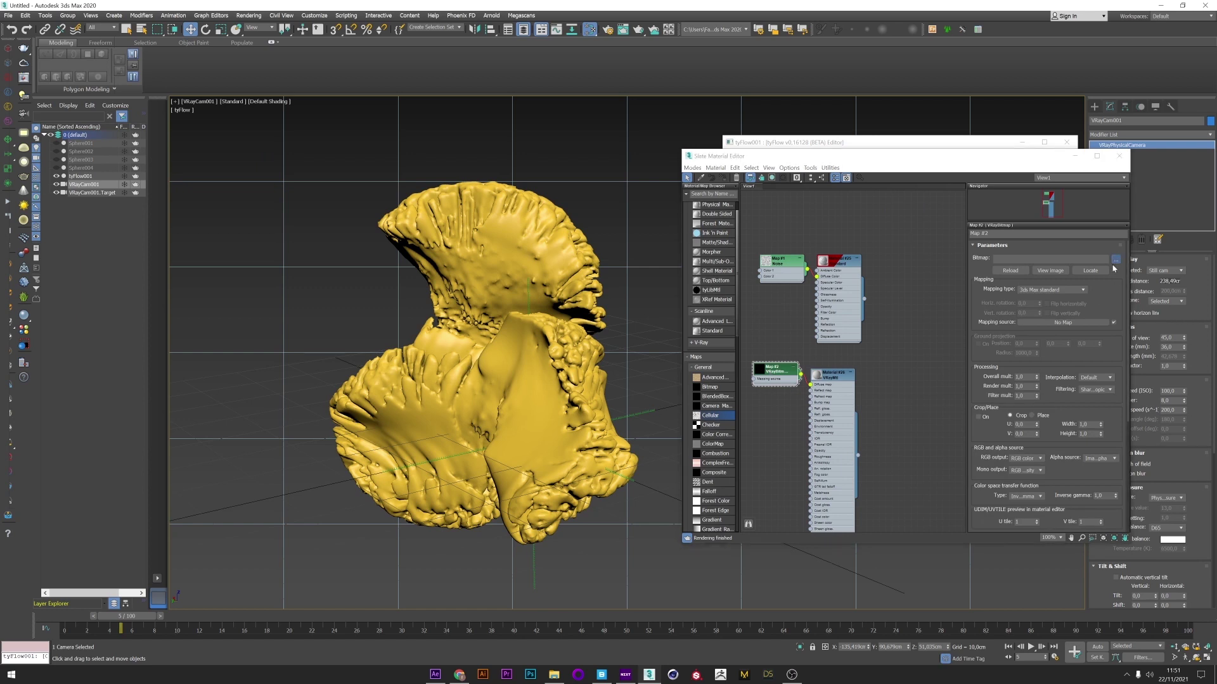
double_click(730, 417)
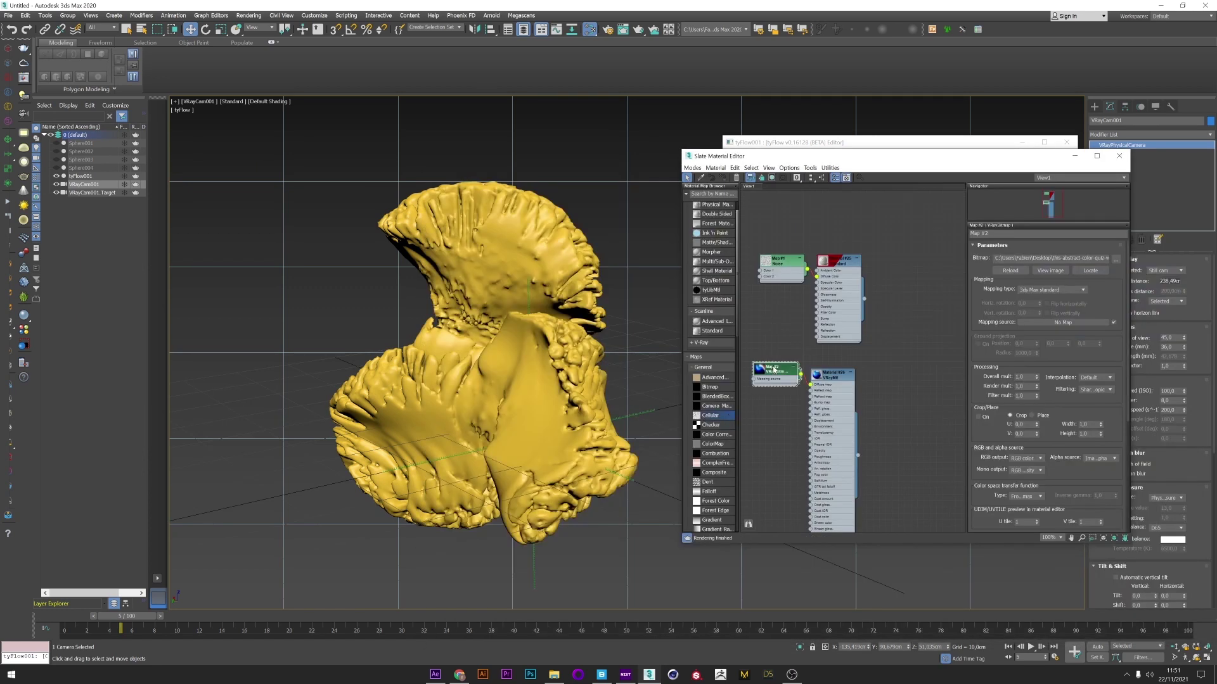
Assign the VRayMtl to the tyFlow mesh and show its texture shaded in the viewport.
click(846, 381)
click(571, 352)
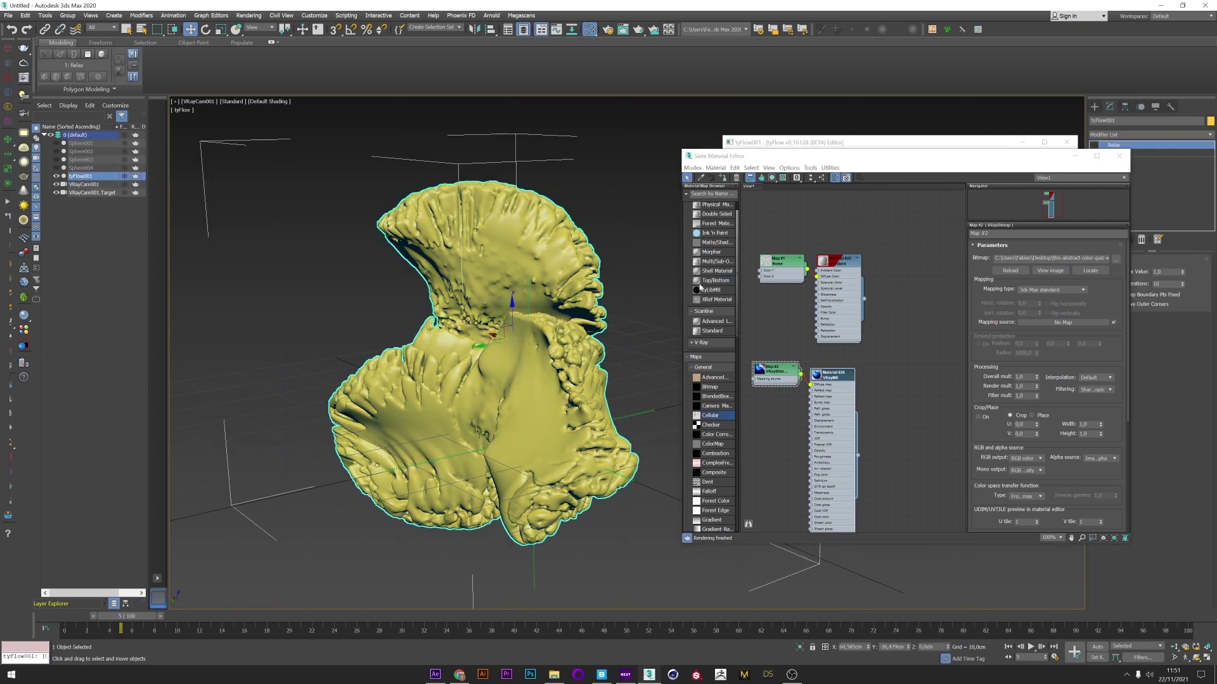
click(761, 178)
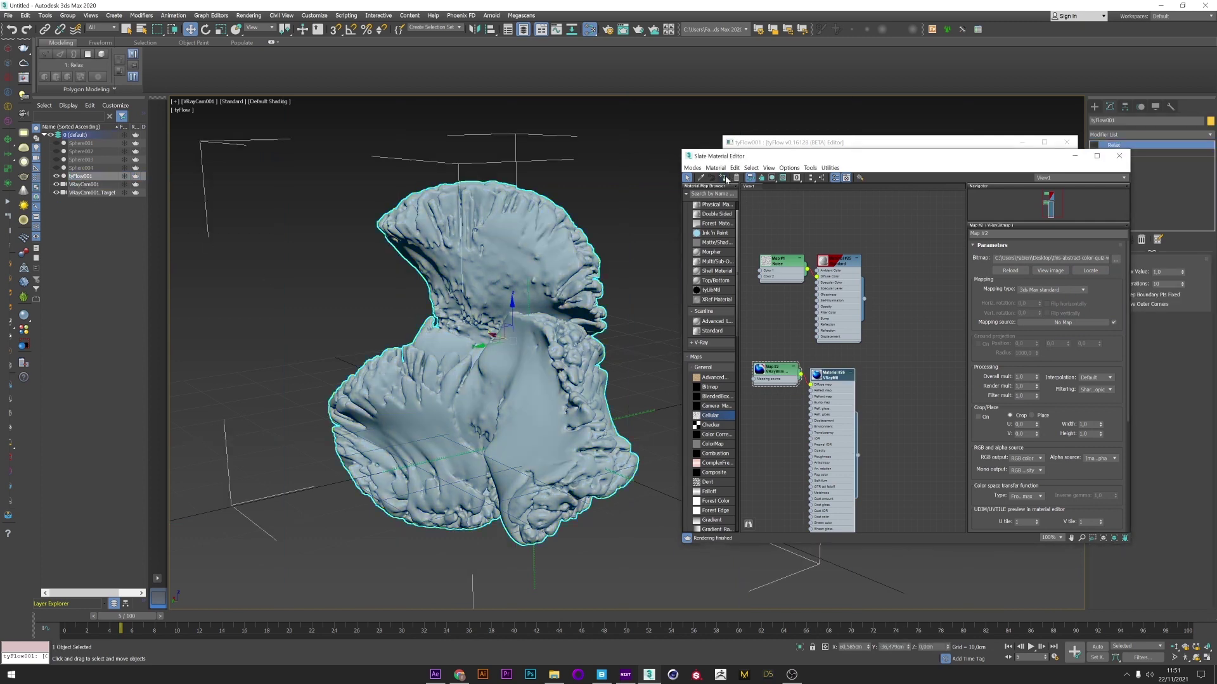
click(782, 179)
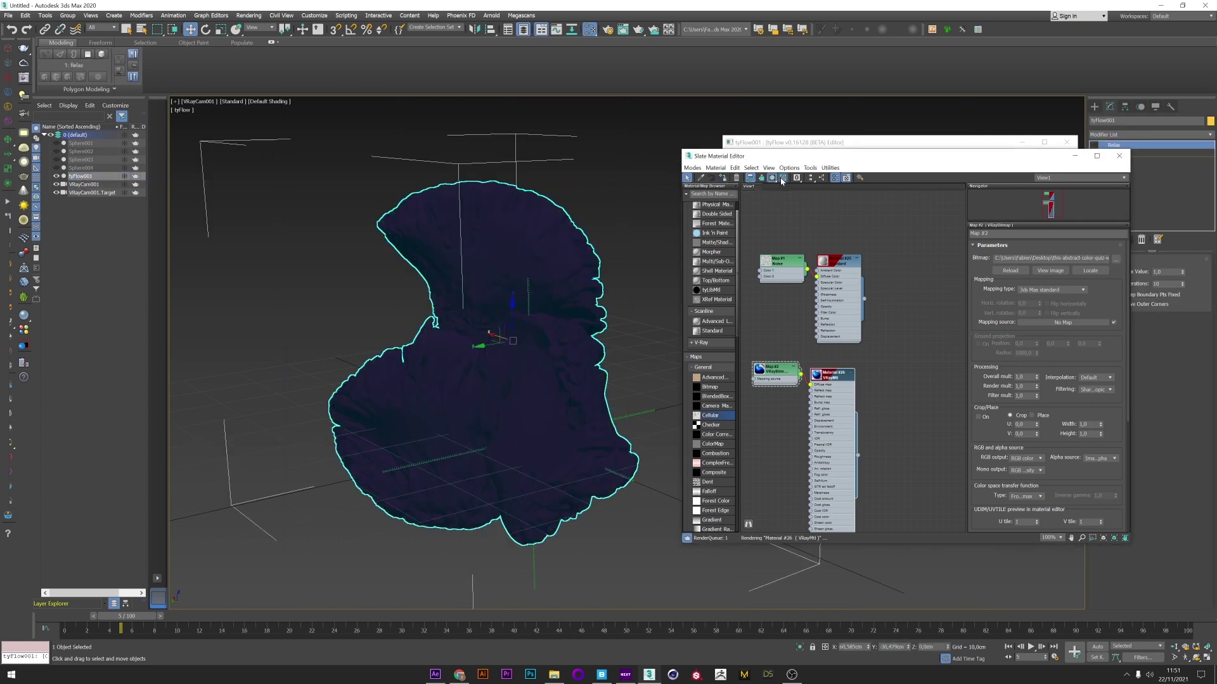
click(775, 370)
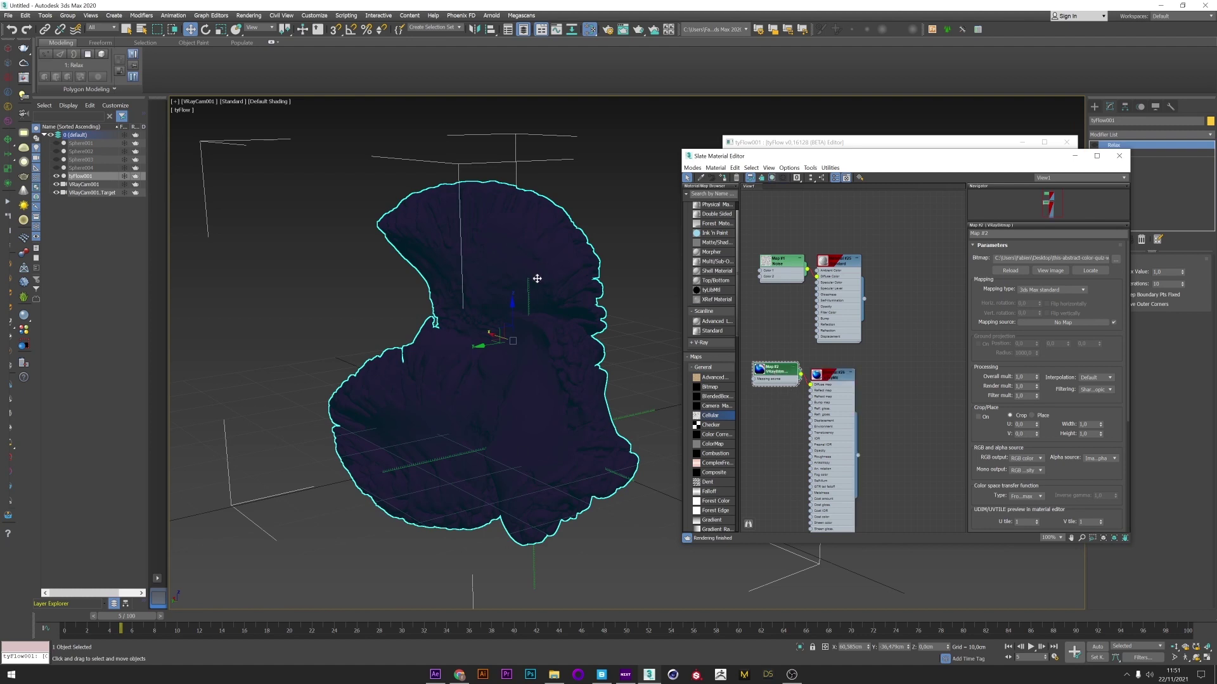
Return the simulation to frame 0 and insert a new VDB Modify operator between the curvature modifier and the VDB Solver.
click(789, 143)
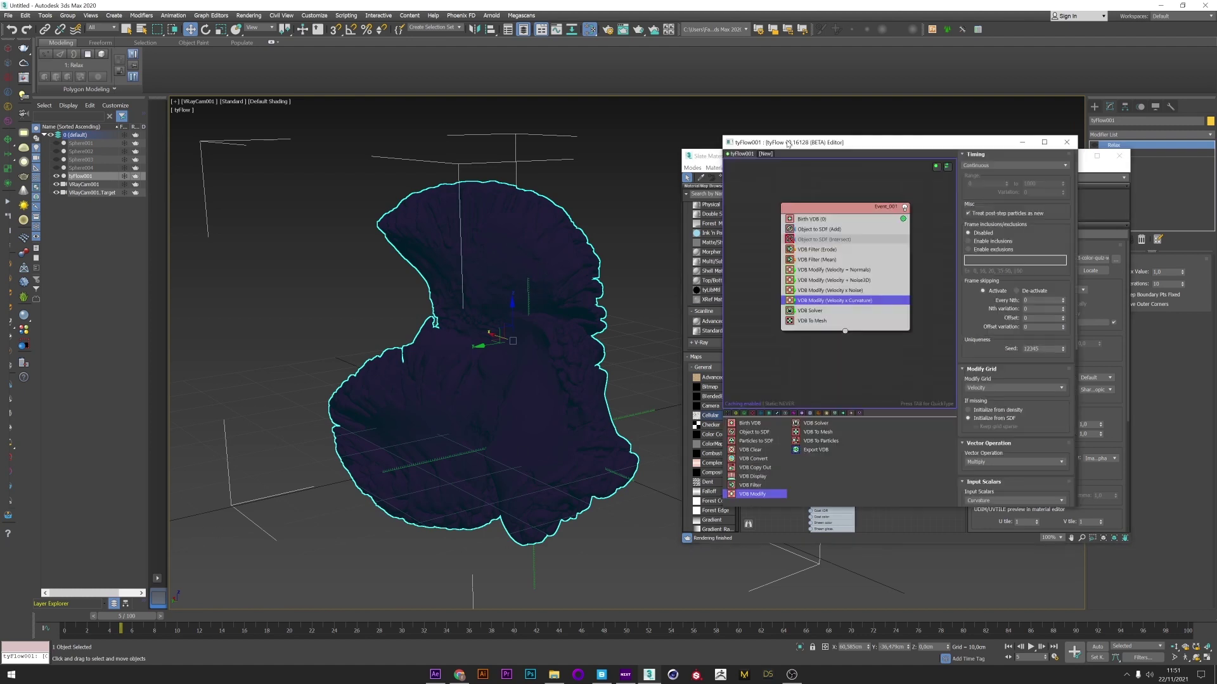
click(52, 637)
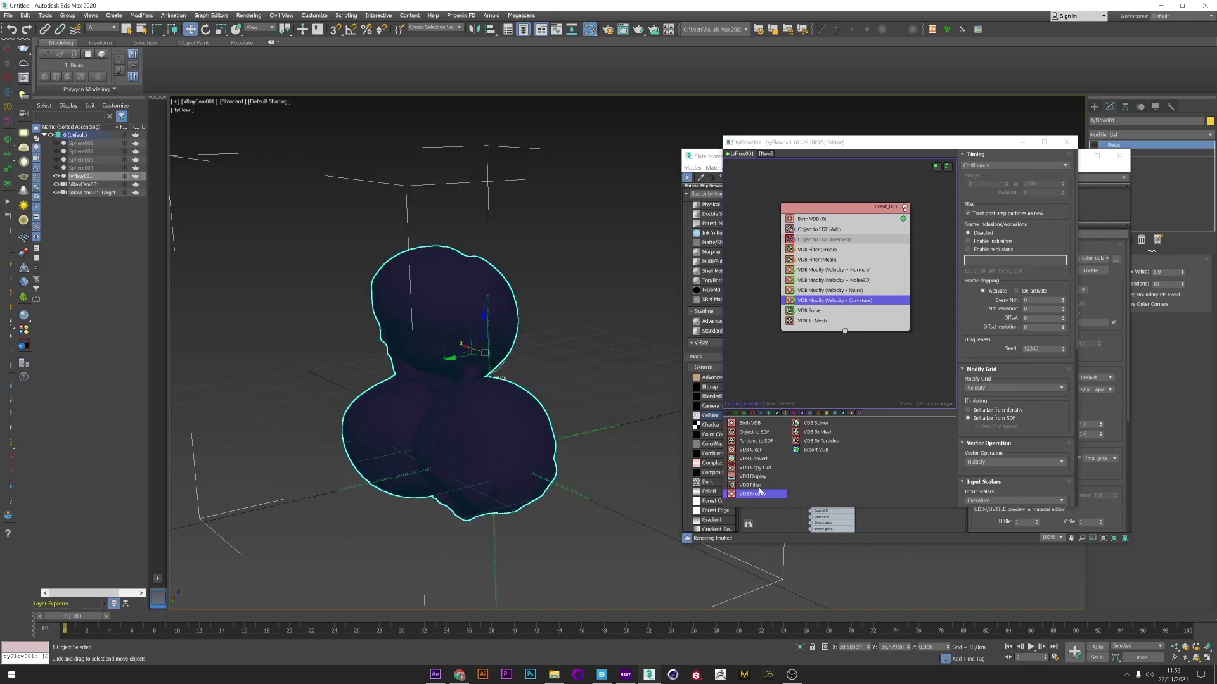
drag(749, 496, 843, 309)
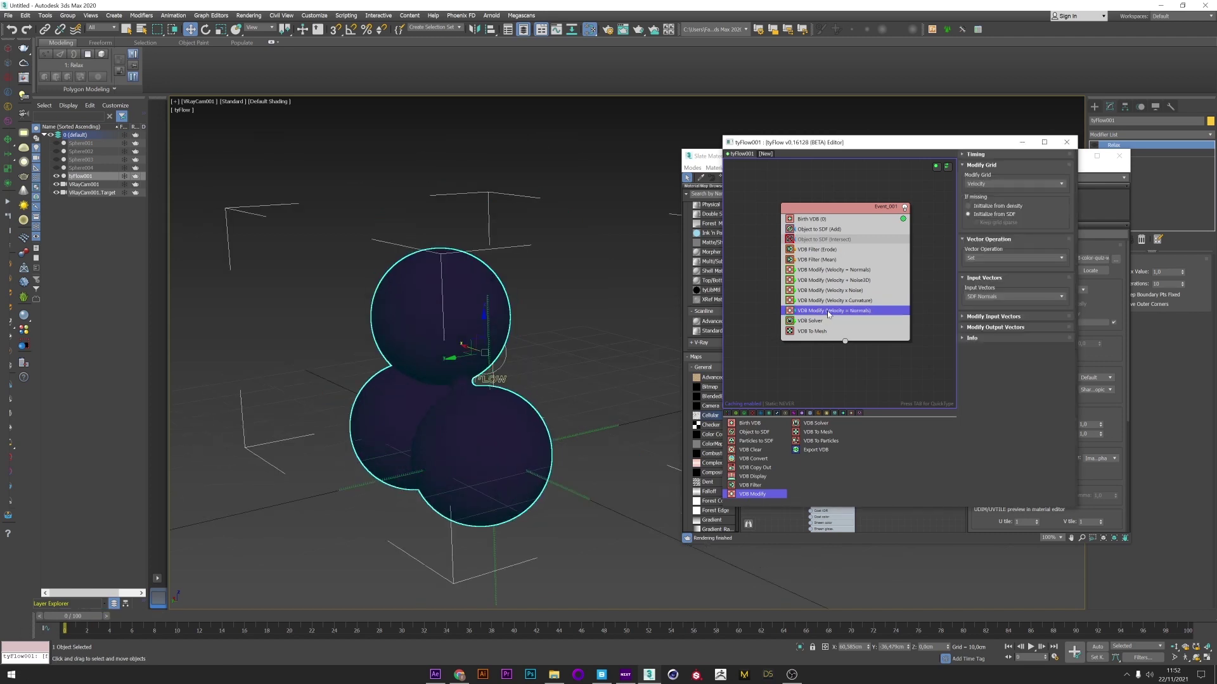
Reframe the camera view on the three spheres and set the new VDB Modify operator's grid to UVW.
click(1195, 659)
drag(570, 406, 454, 356)
click(1174, 647)
middle_drag(454, 356, 517, 364)
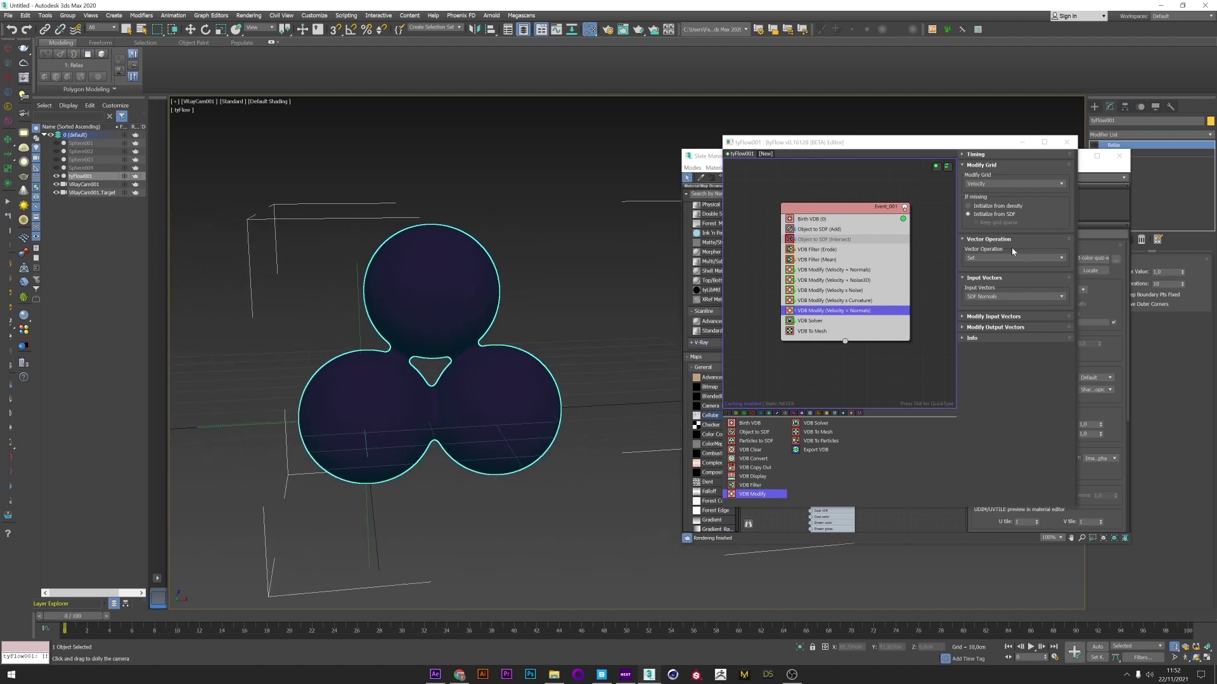
click(1014, 184)
click(985, 199)
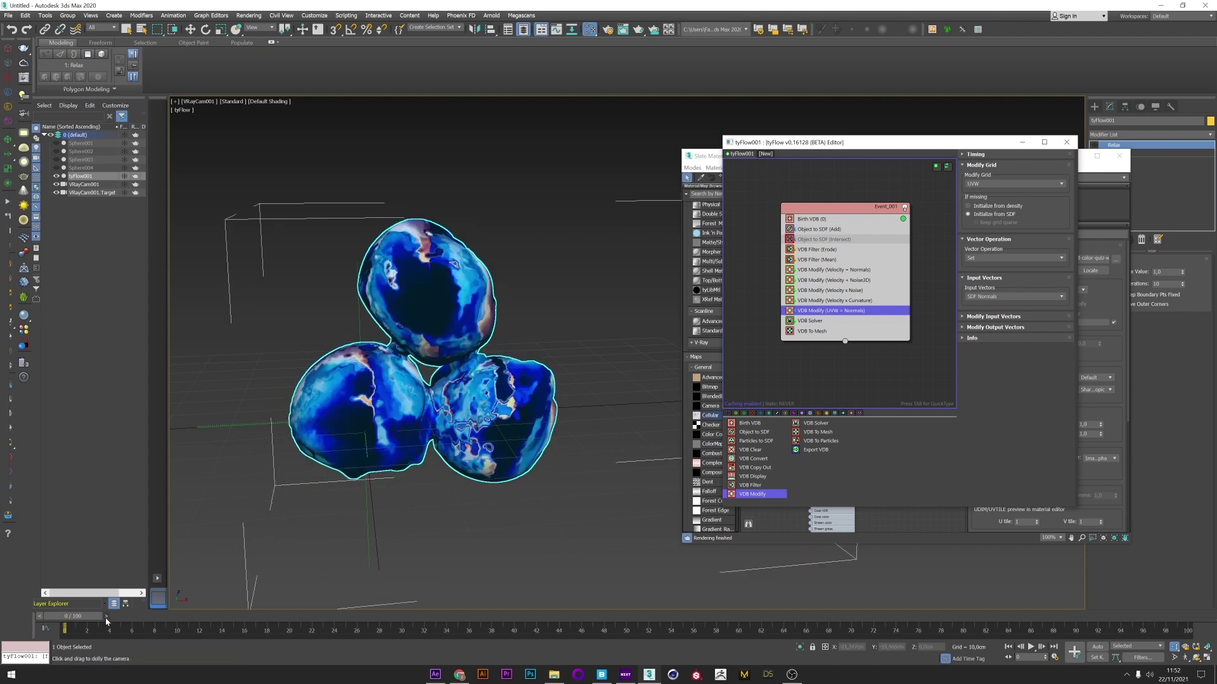
Advance the simulation to frame 5 and set the UVW VDB Modify operator's timing to Continuous.
drag(121, 620, 128, 619)
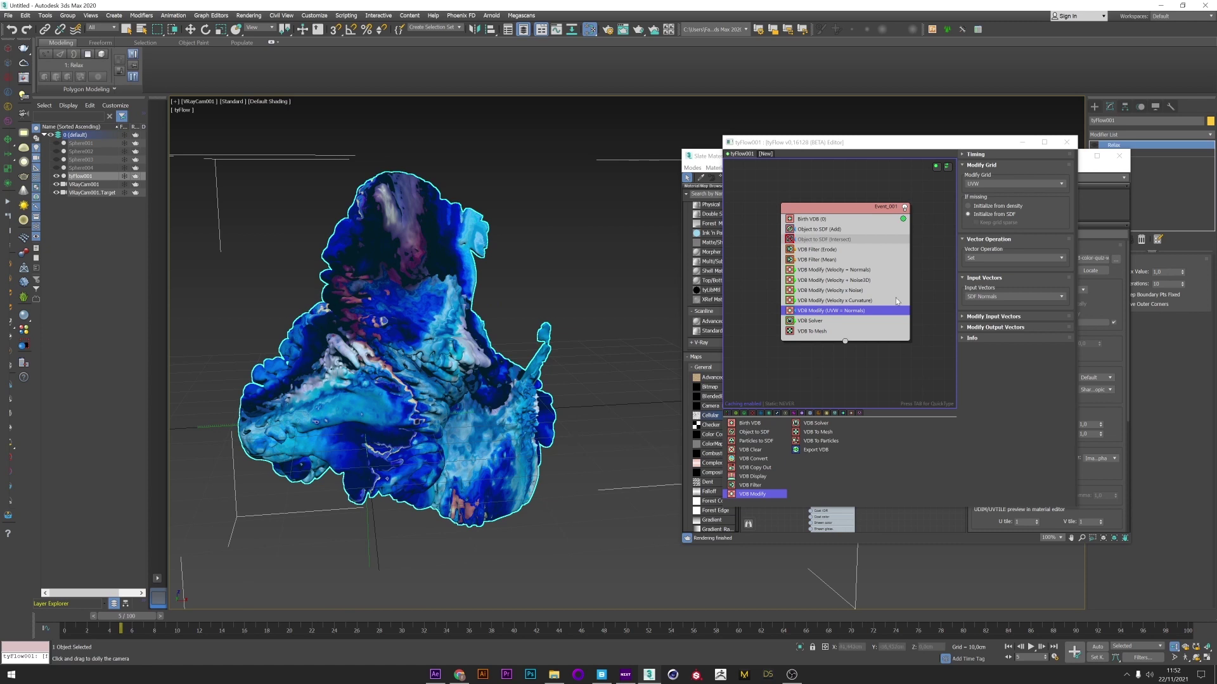
click(848, 315)
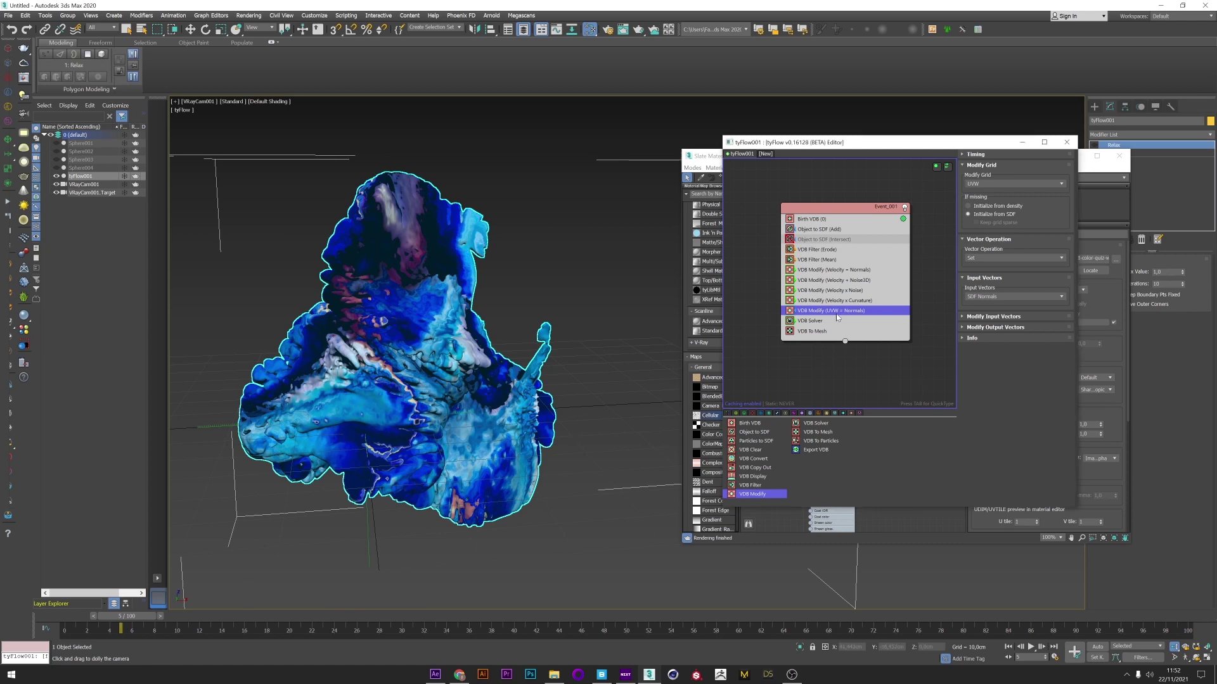
click(976, 154)
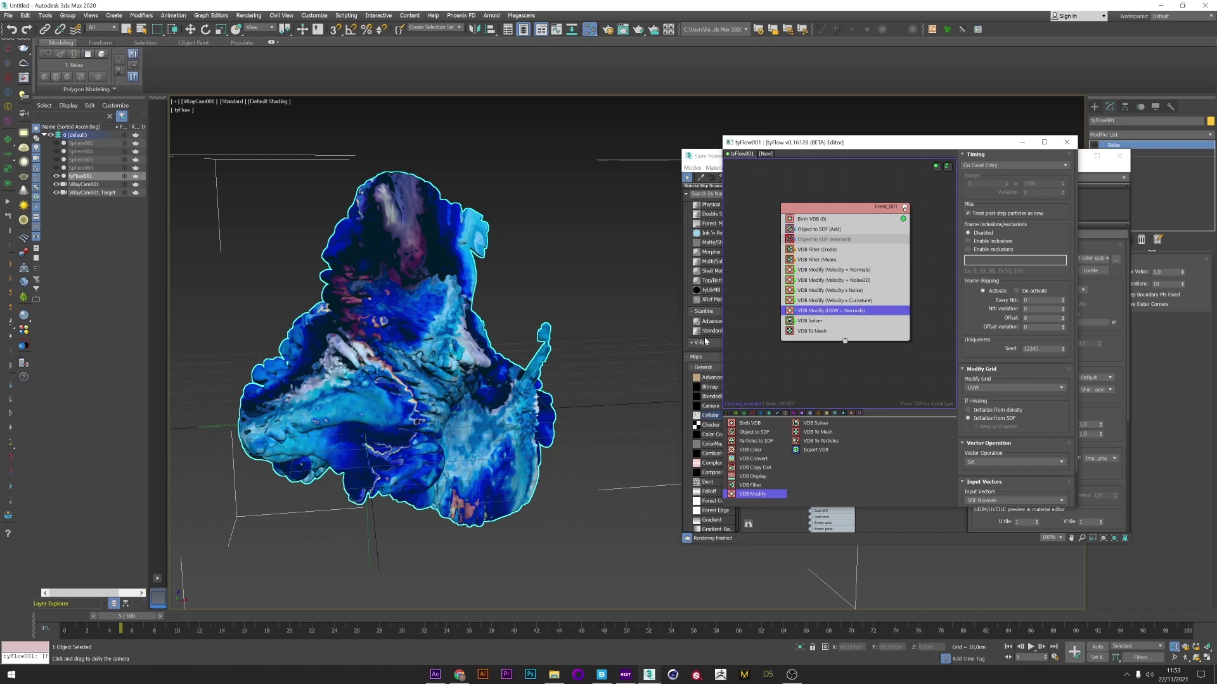
click(1012, 166)
click(986, 177)
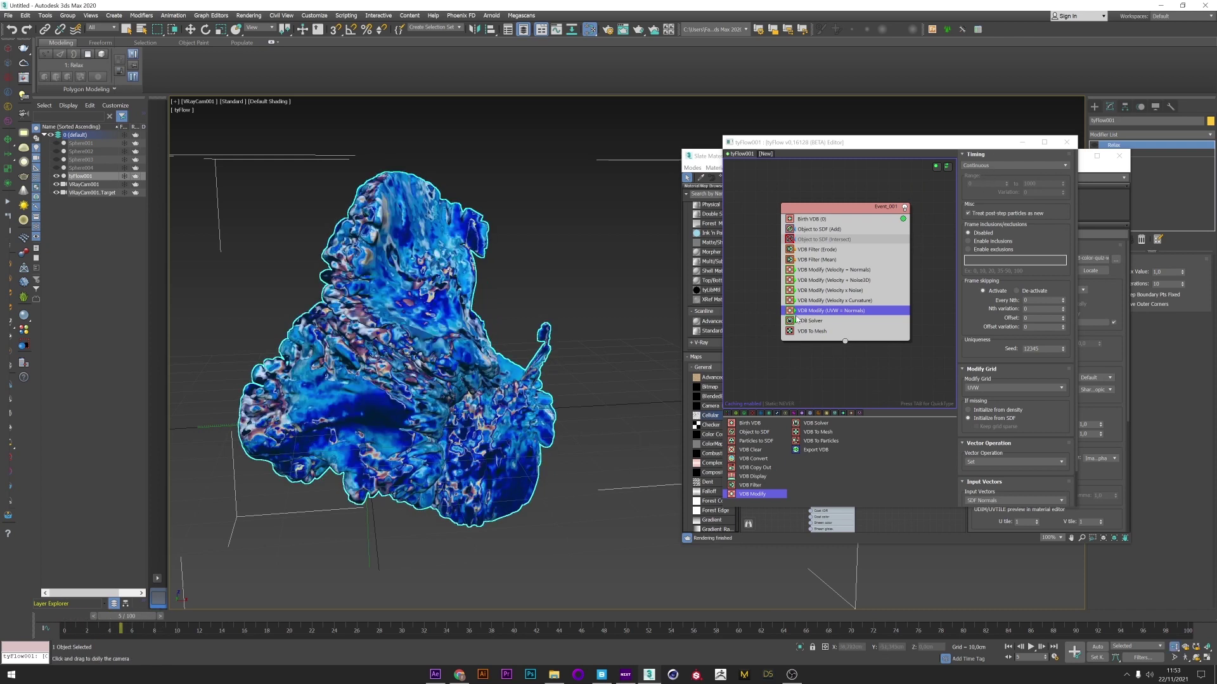
Disable the UVW VDB Modify operator, switch the viewport shading to Performance and undo the last camera view changes.
click(792, 313)
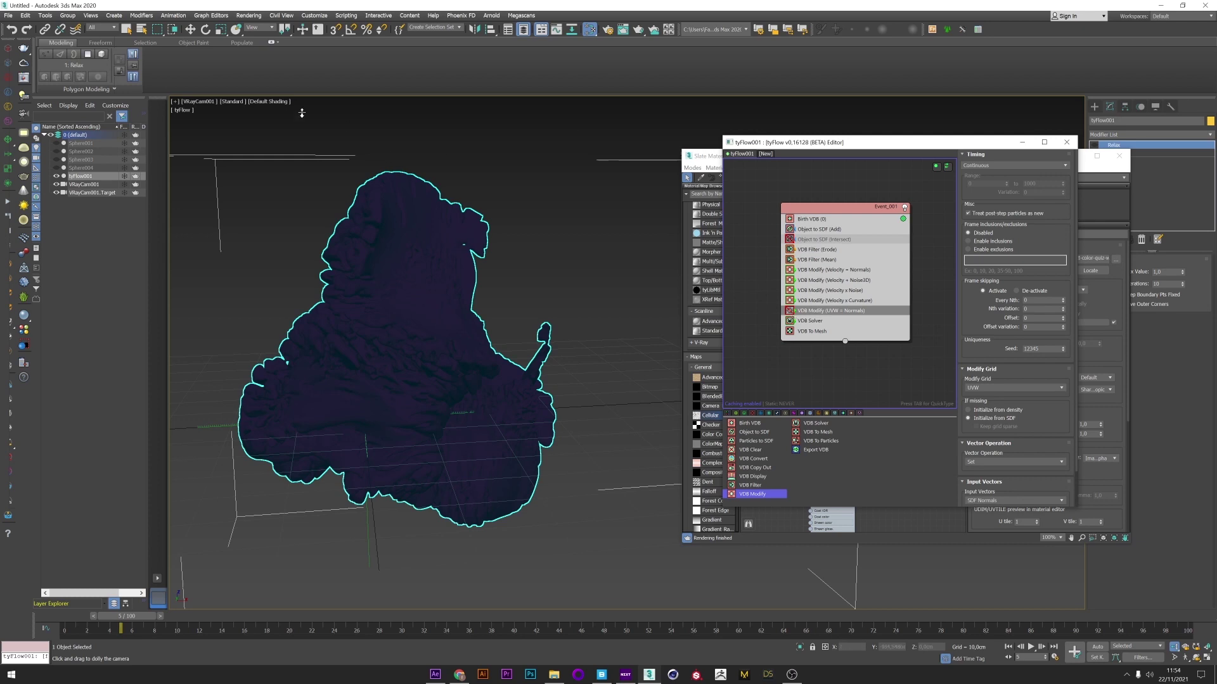
click(234, 102)
click(266, 161)
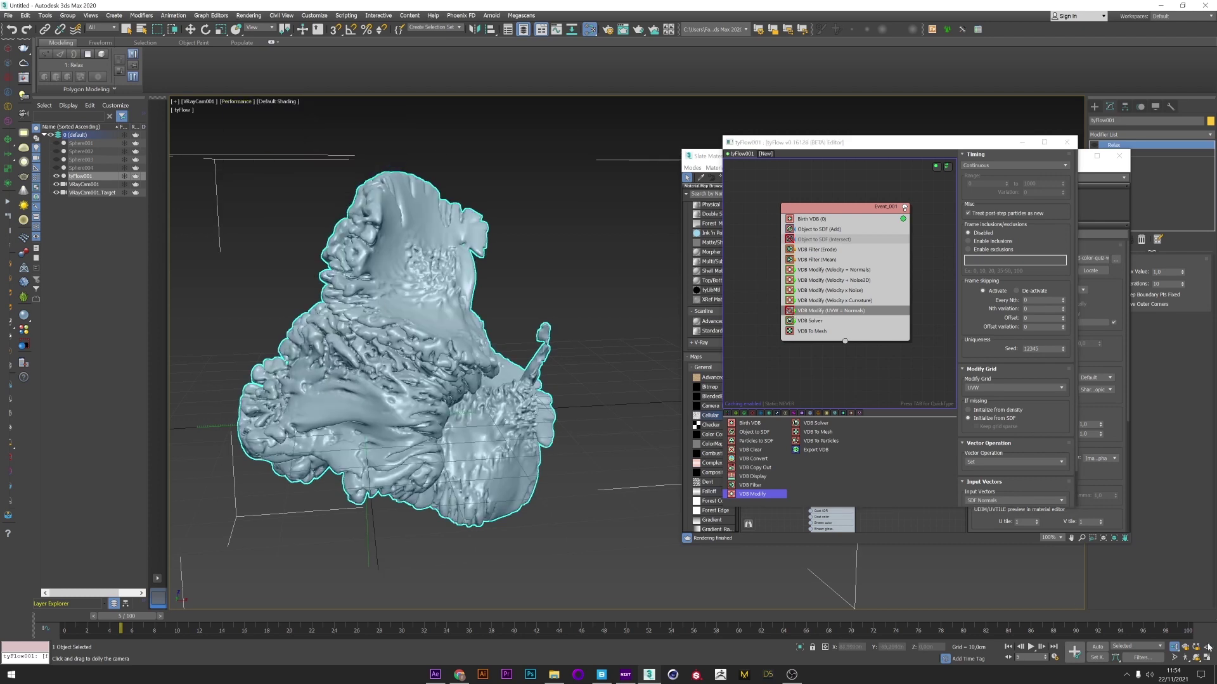
key(ctrl+z)
key(ctrl+z)
key(w)
right_click(424, 278)
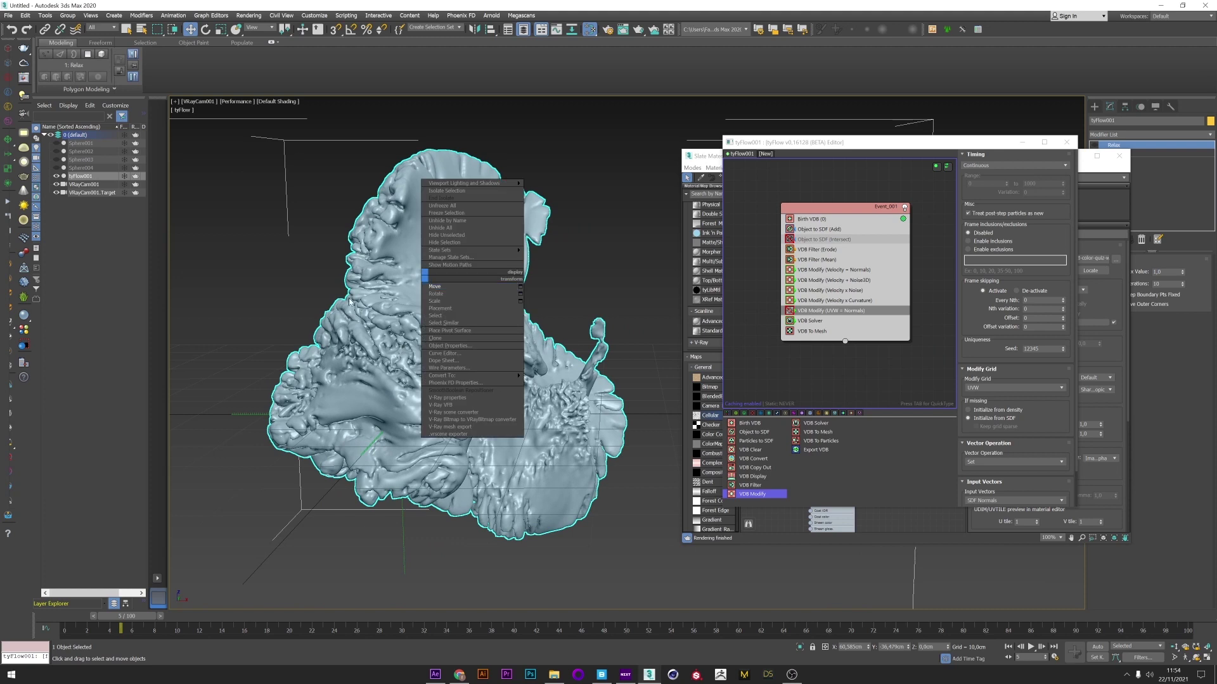
Export the selected tyFlow mesh to the Desktop as the Alembic file vdb01, adjusting the start of the animation range.
click(8, 15)
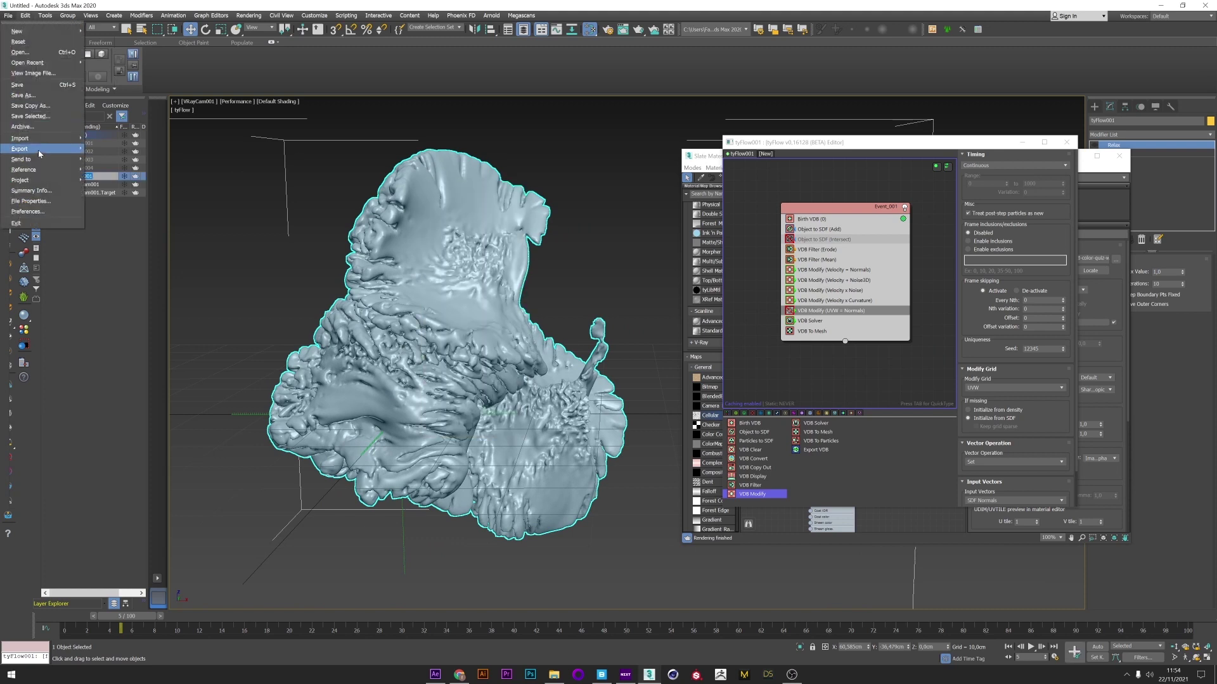
mouse_move(25, 148)
click(106, 150)
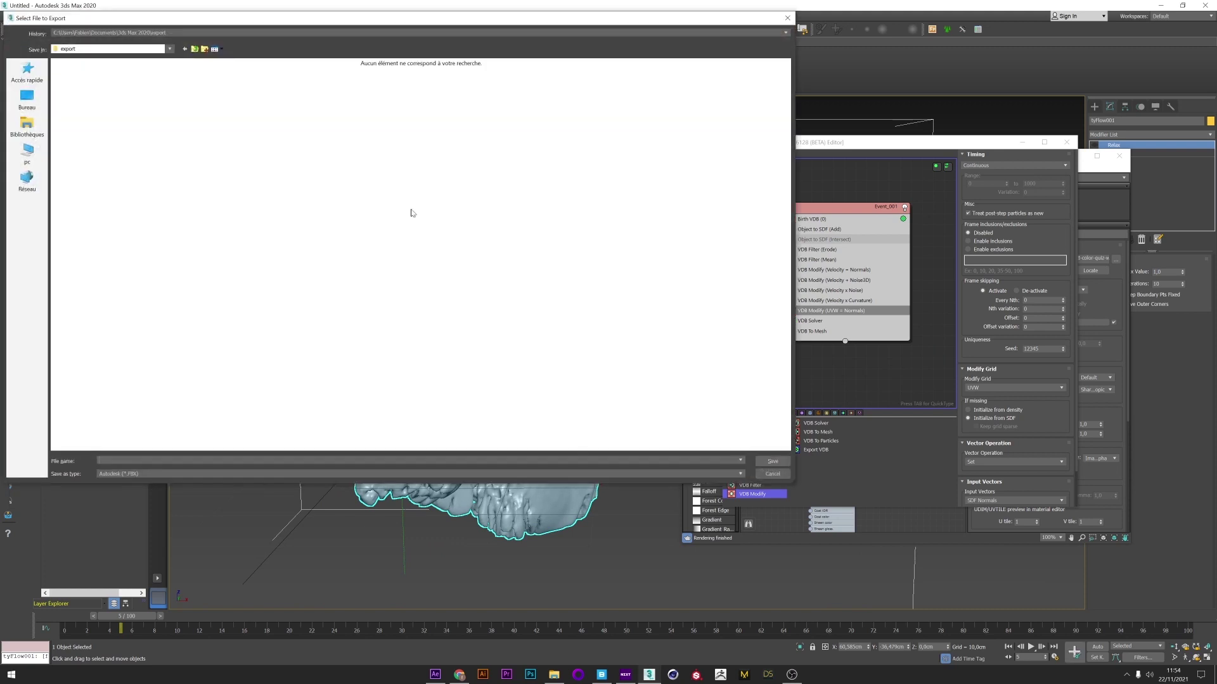
click(27, 101)
click(110, 474)
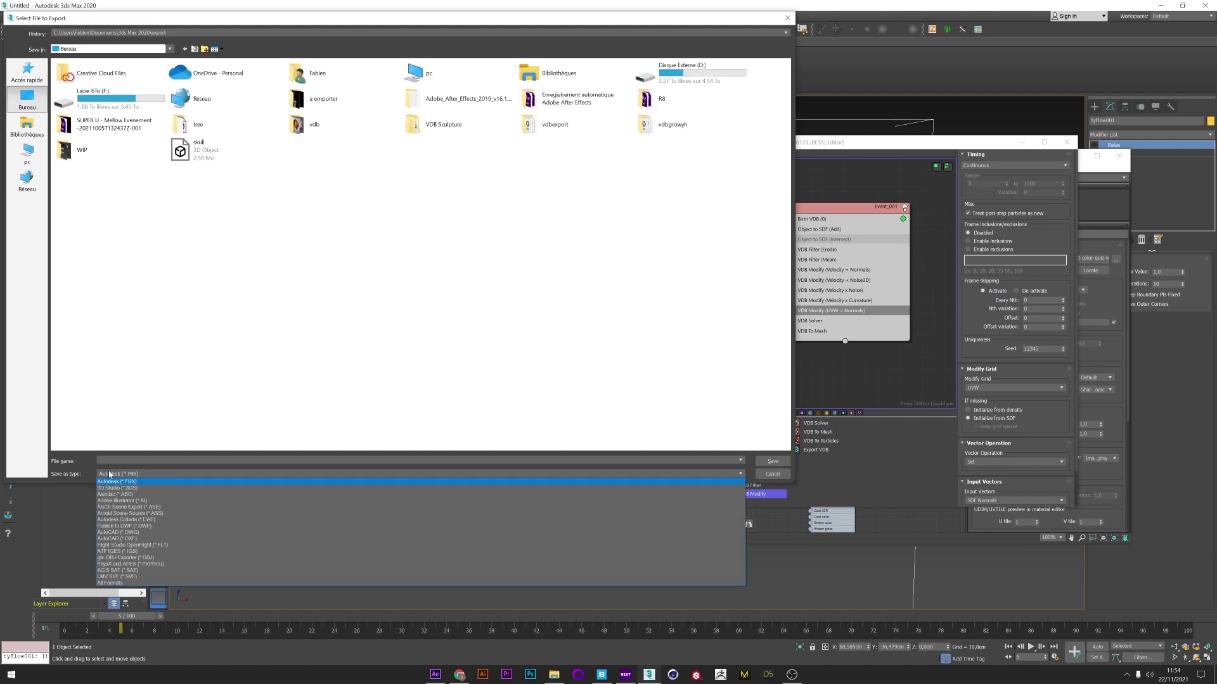
click(117, 495)
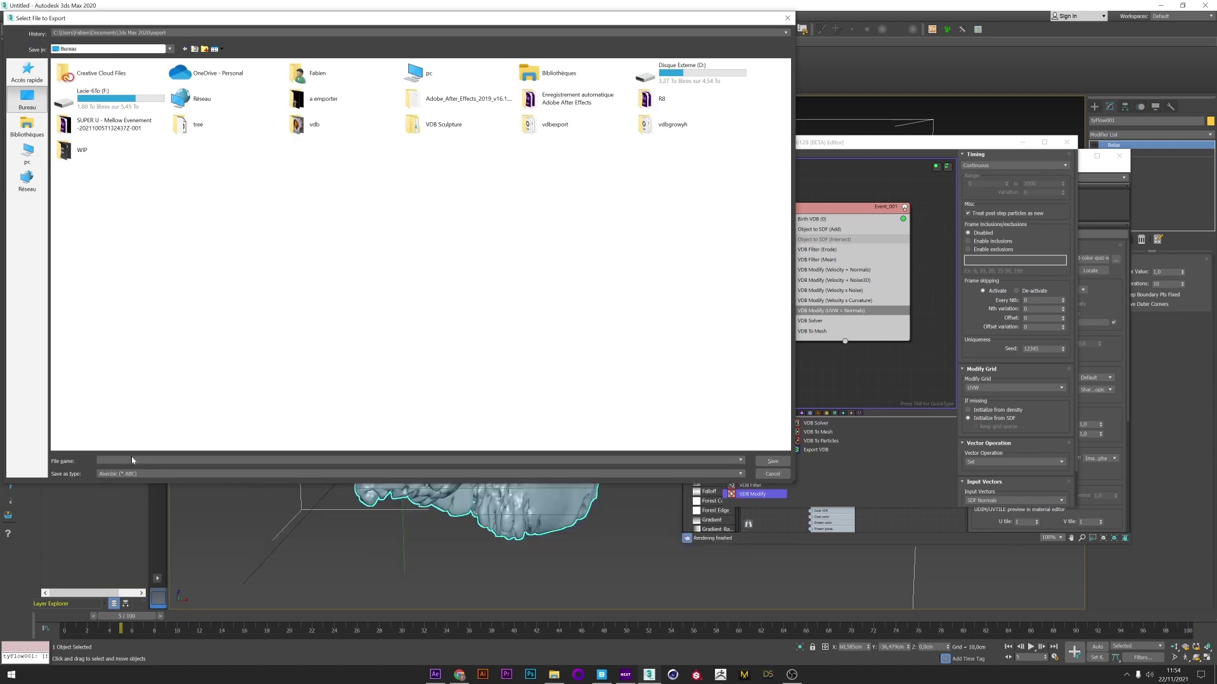
click(112, 460)
text(vdbb)
click(780, 463)
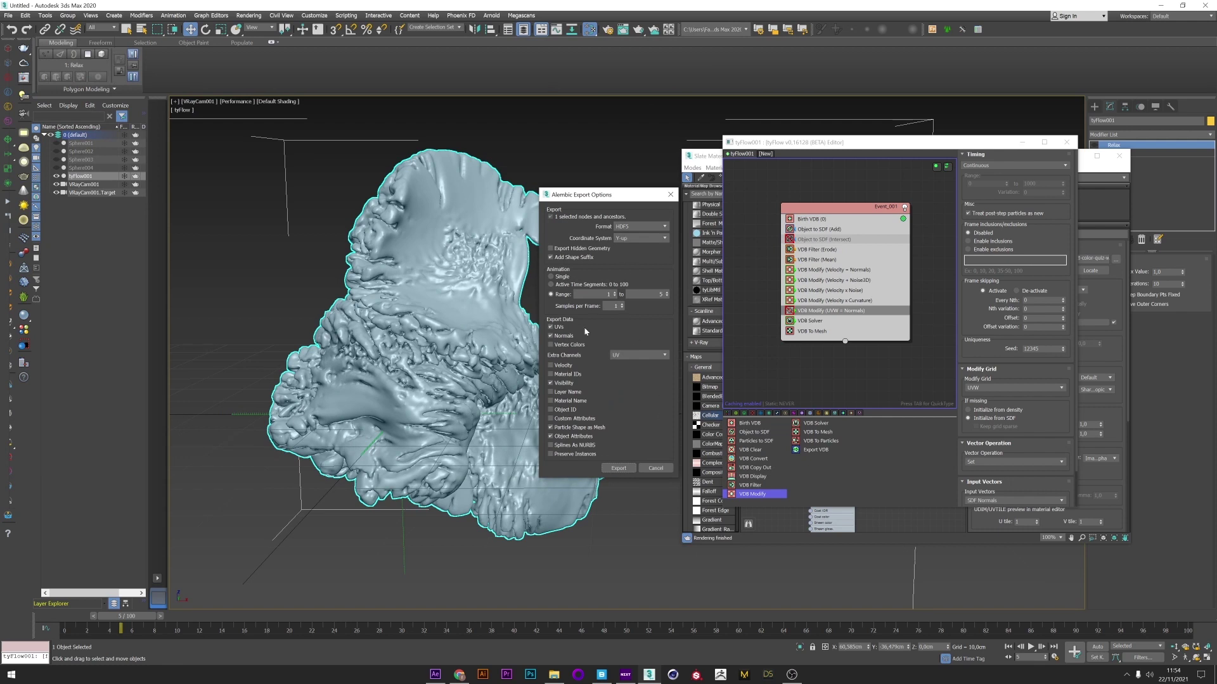
double_click(610, 295)
key(Return)
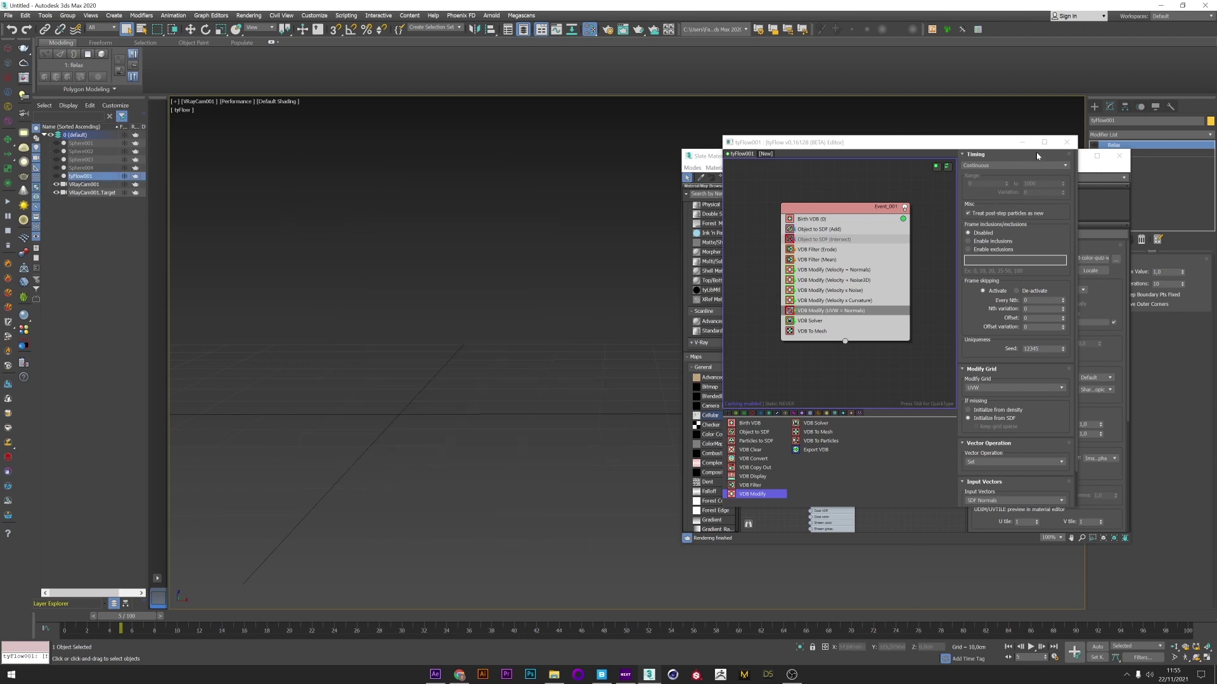
Minimize the tyFlow and material editors and merge the Alembic file vdb01.ABC from the Desktop into the scene.
click(1022, 142)
click(1075, 156)
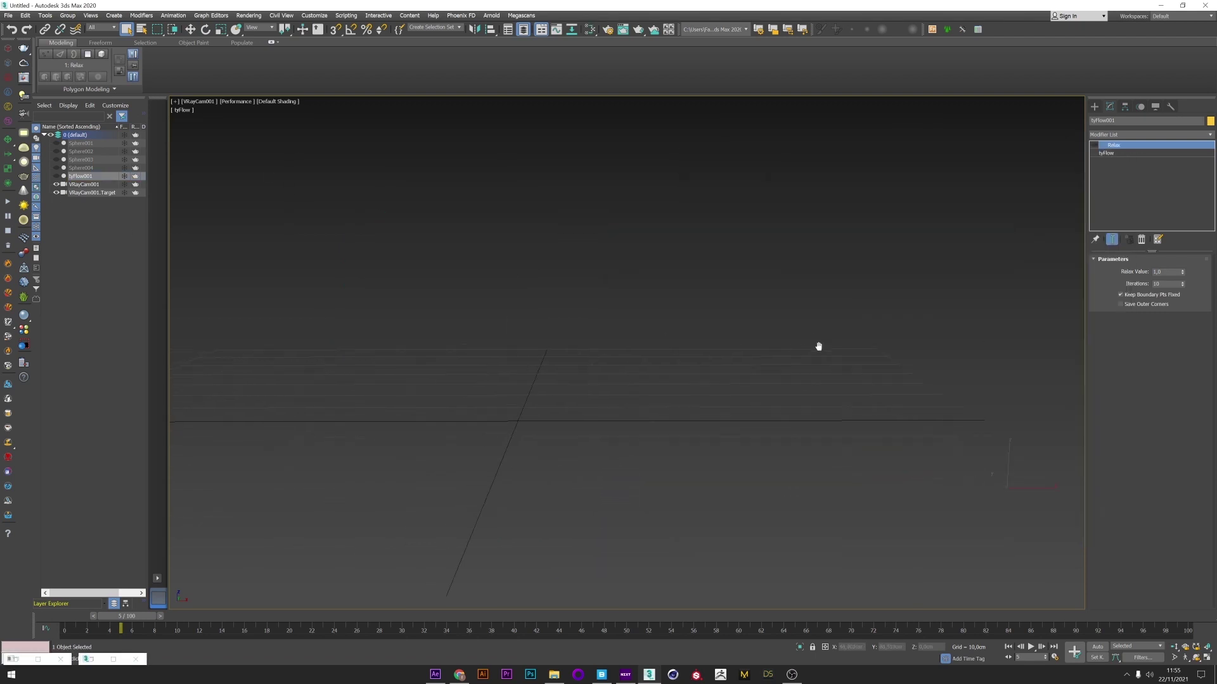
click(8, 15)
mouse_move(52, 142)
click(111, 158)
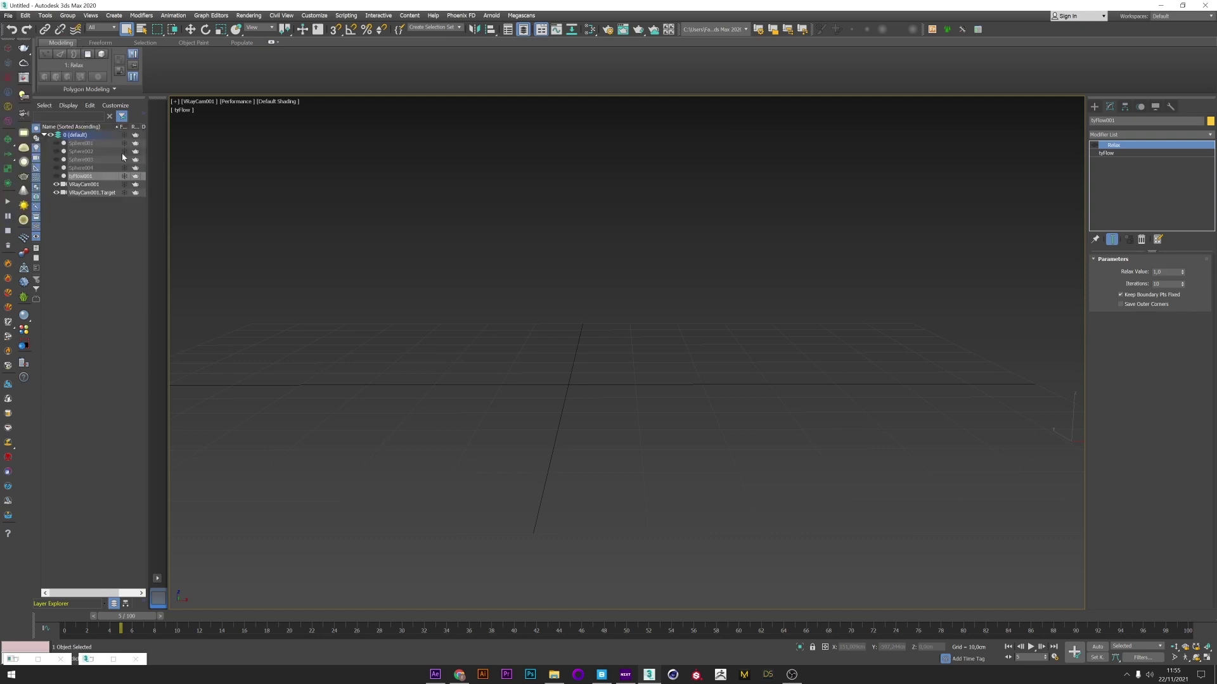
click(135, 475)
click(143, 497)
click(423, 358)
key(v)
key(Down)
key(Return)
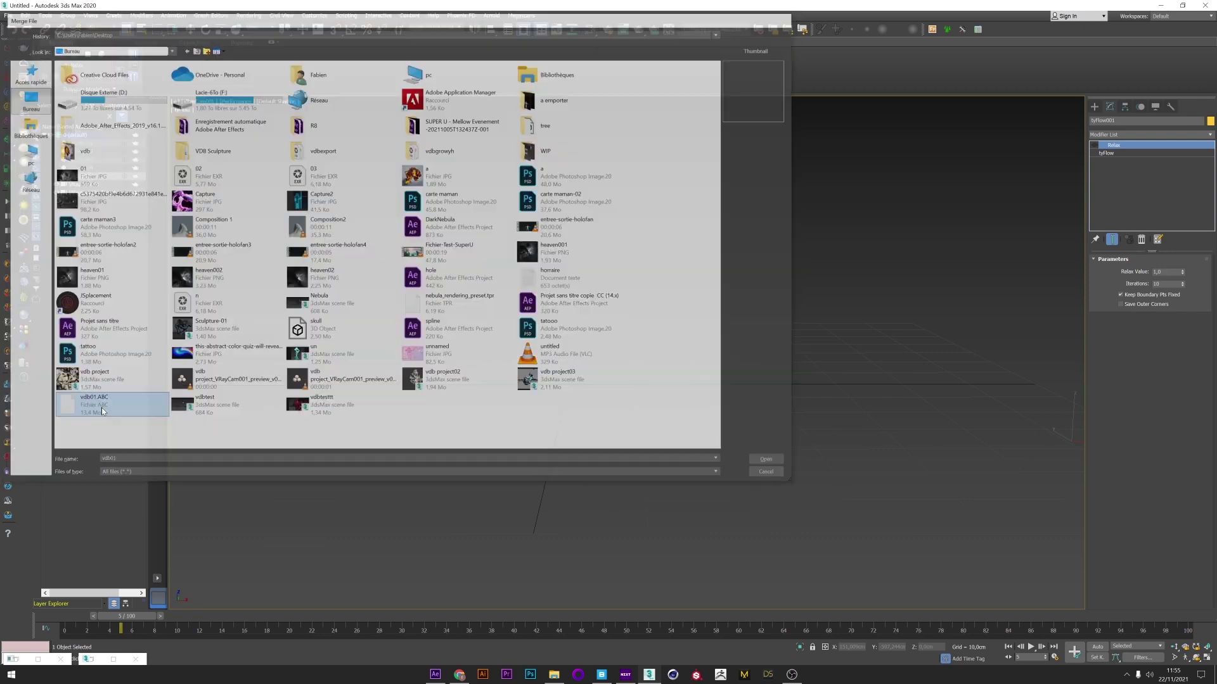
click(597, 425)
Rotate the imported Alembic objects so the sculpture stands upright in the camera view.
right_click(621, 320)
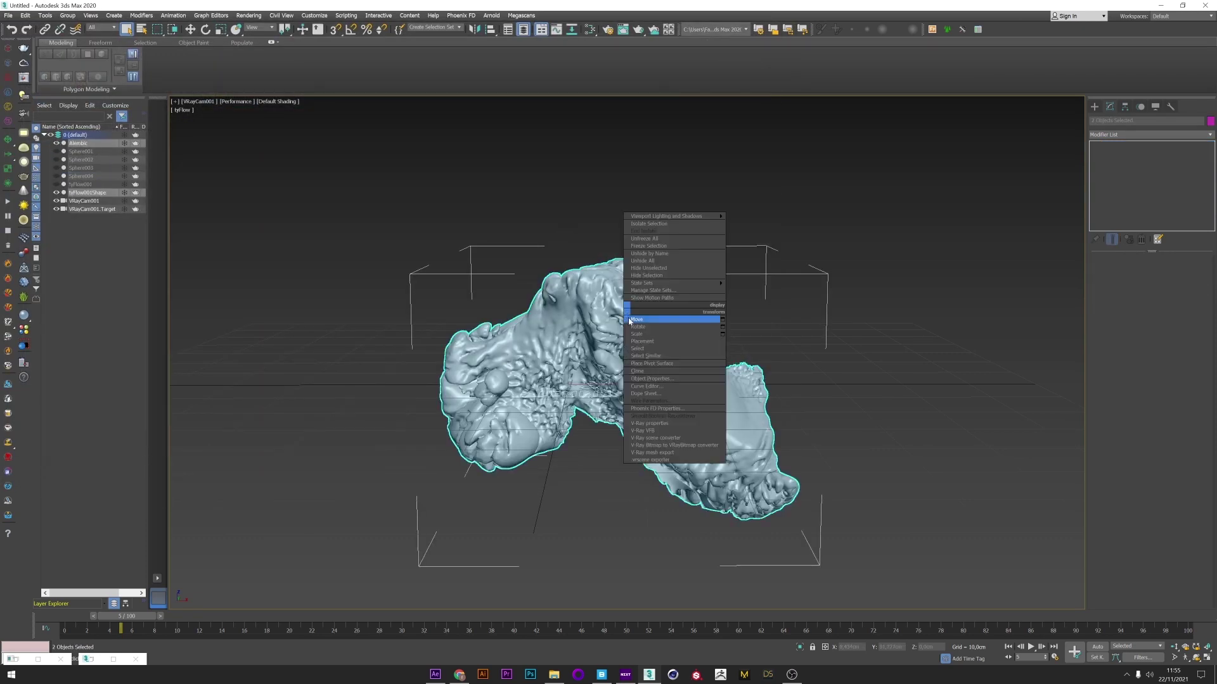
click(640, 331)
drag(593, 353, 674, 352)
middle_drag(674, 351, 677, 327)
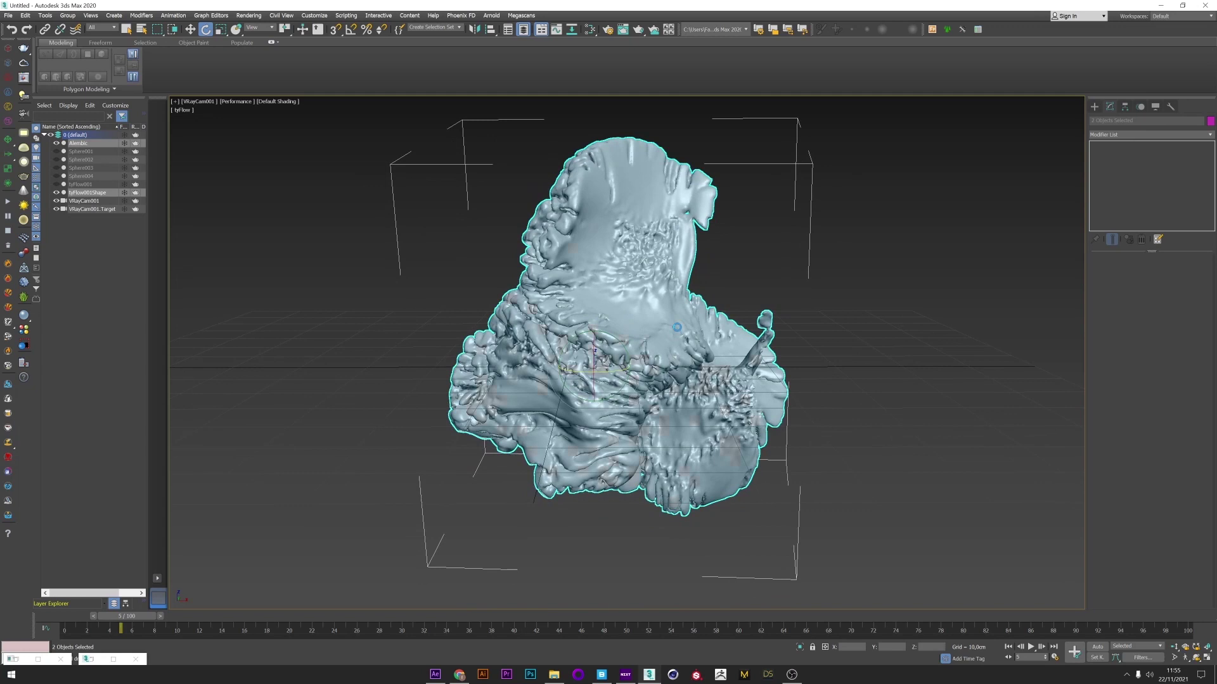
click(1192, 659)
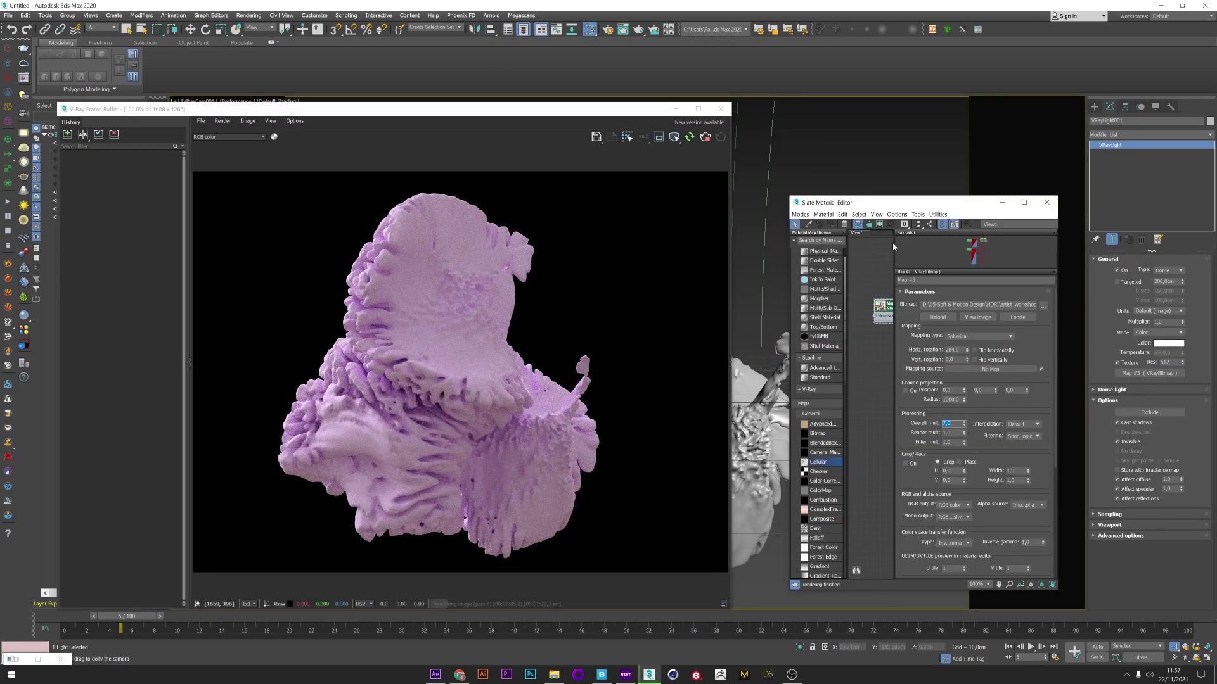
Reposition and widen the Slate Material Editor, and add a new VRayMtl below the light's bitmap node.
drag(854, 203, 802, 176)
drag(1018, 291, 1188, 291)
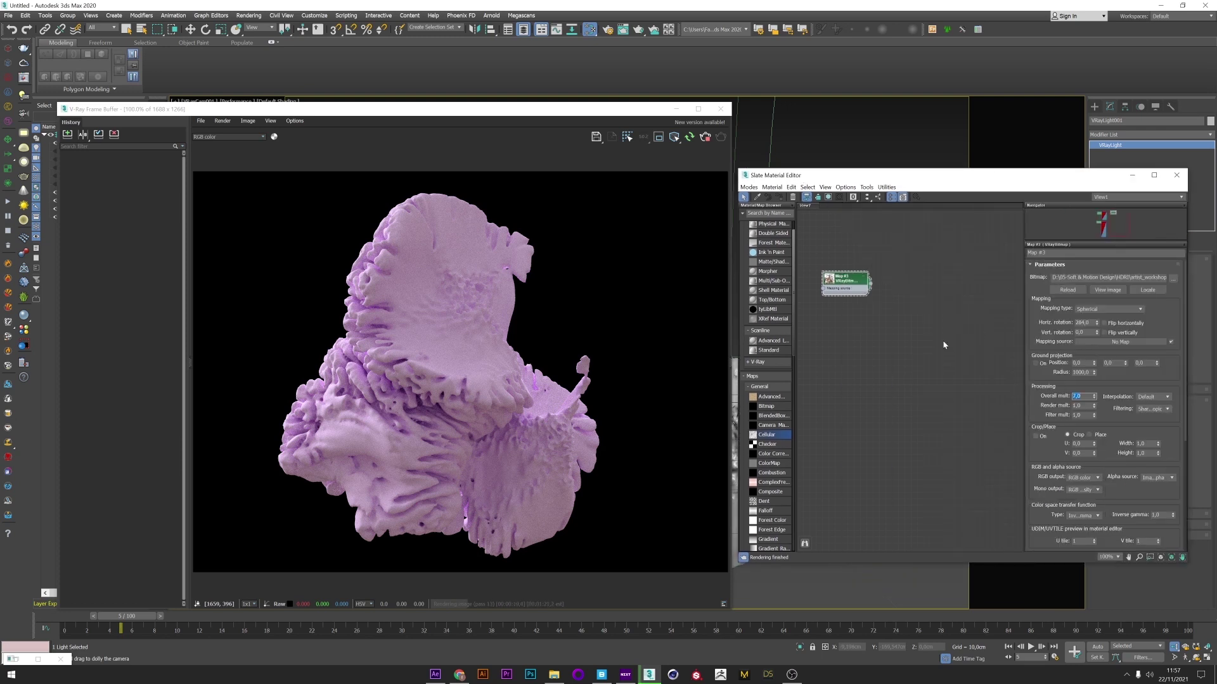
drag(831, 279, 843, 254)
right_click(852, 350)
mouse_move(888, 353)
mouse_move(954, 373)
click(1027, 498)
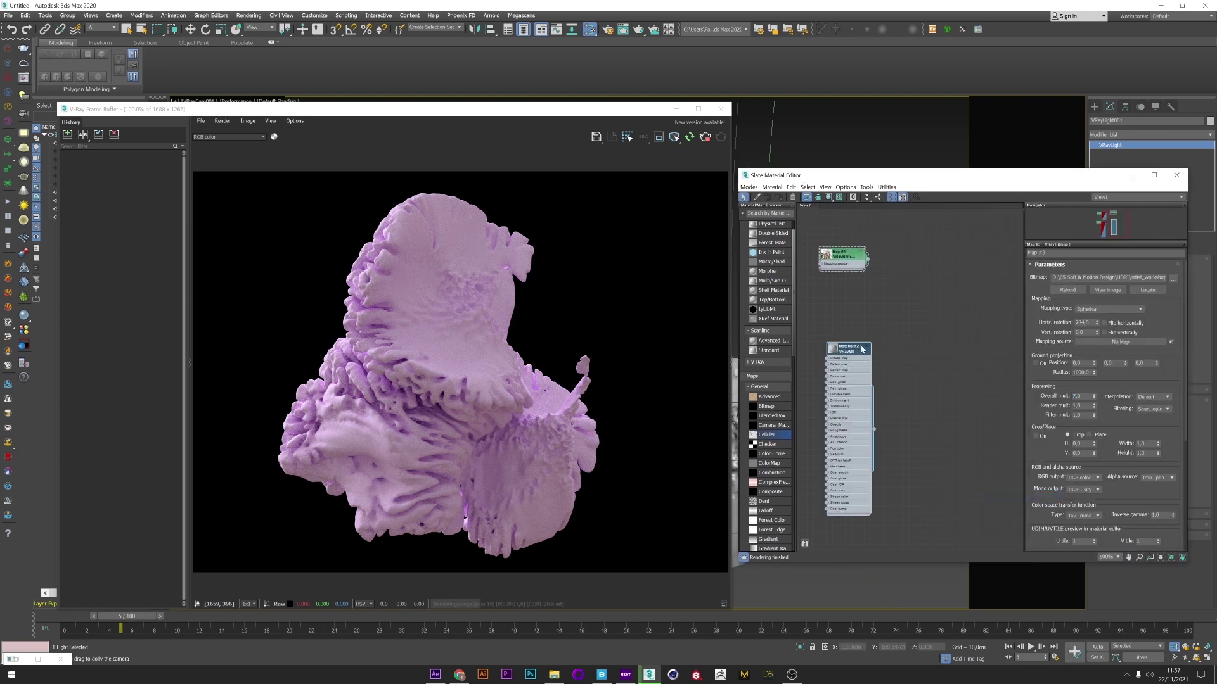
double_click(873, 337)
Collapse the frame buffer's history area and assign the new VRayMtl to the tyFlow001Shape mesh.
mouse_move(191, 367)
mouse_down()
mouse_move(62, 363)
mouse_move(179, 364)
mouse_up()
click(89, 193)
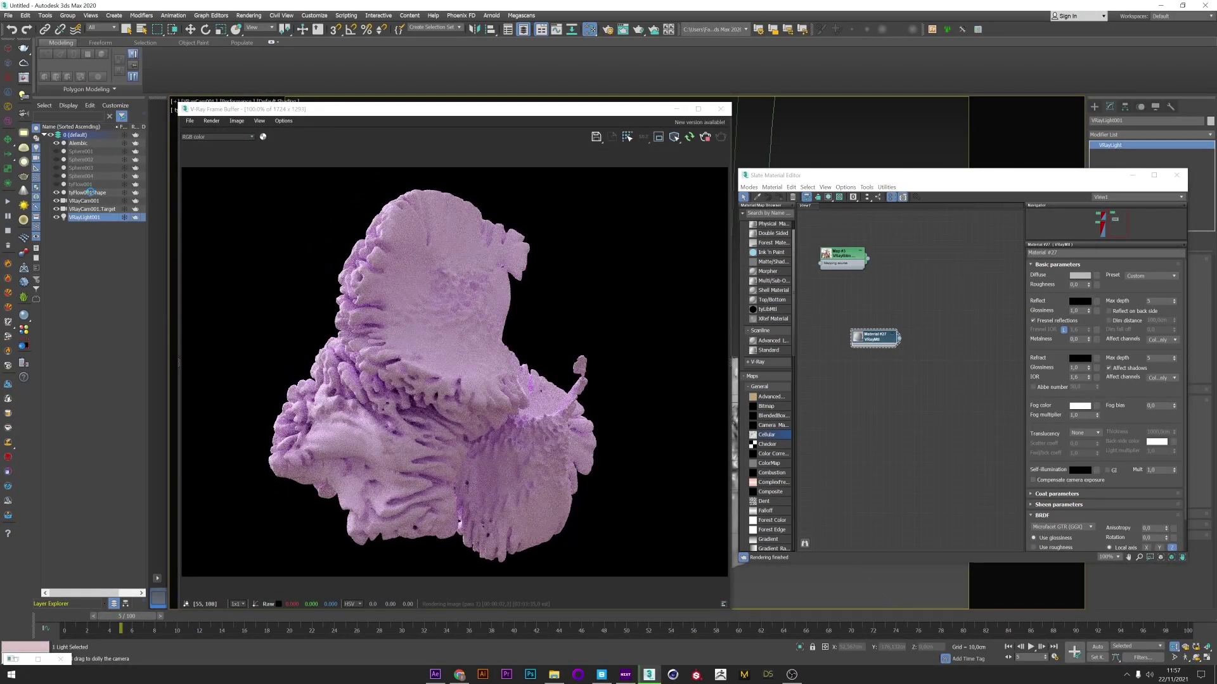
click(779, 198)
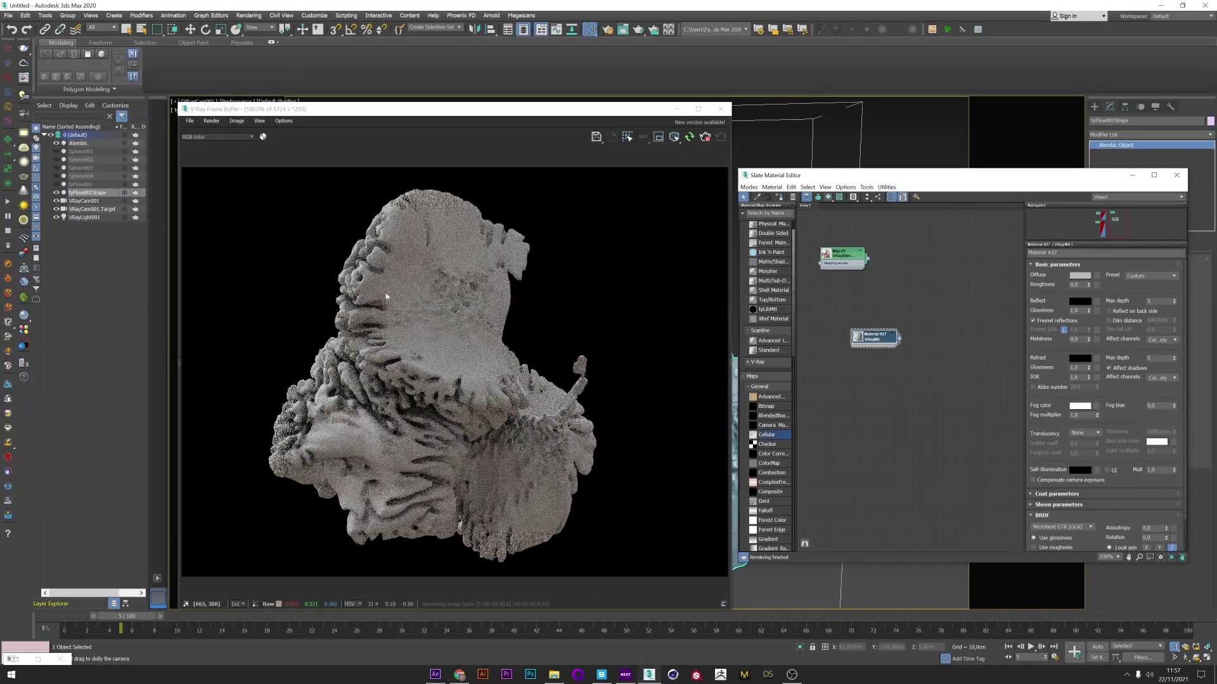
Duplicate the VRayMtl and set the copy's diffuse color to dark red.
shift+drag(880, 341, 875, 379)
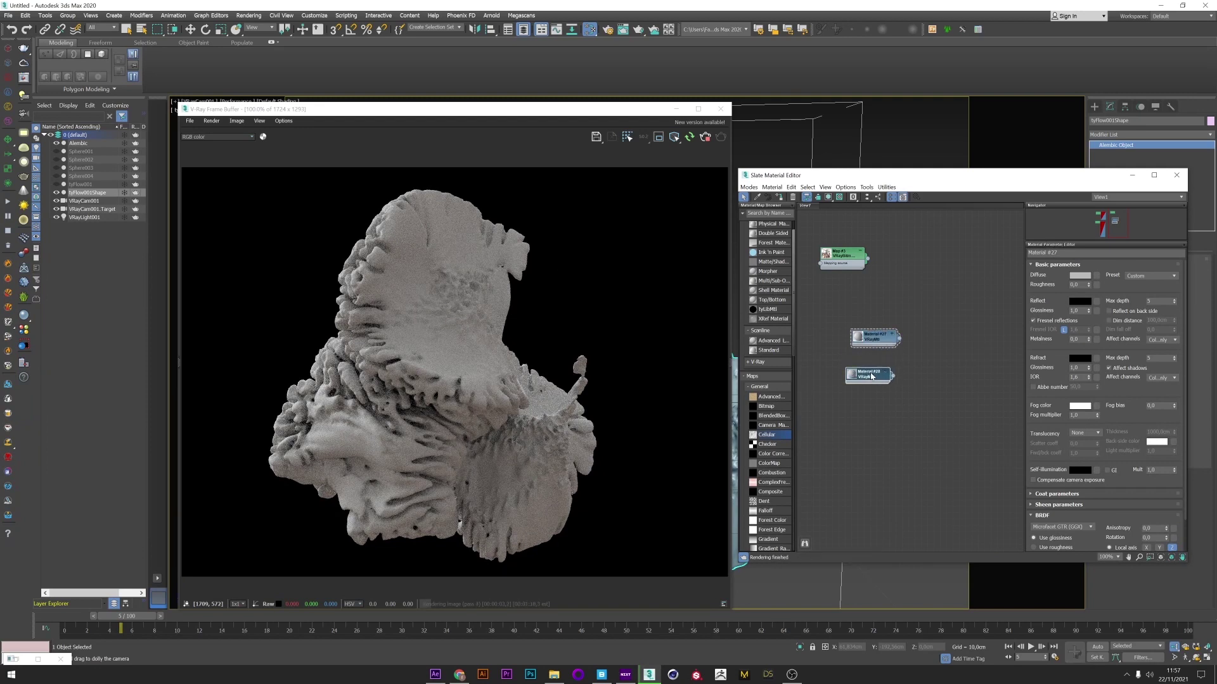
double_click(872, 376)
click(1079, 275)
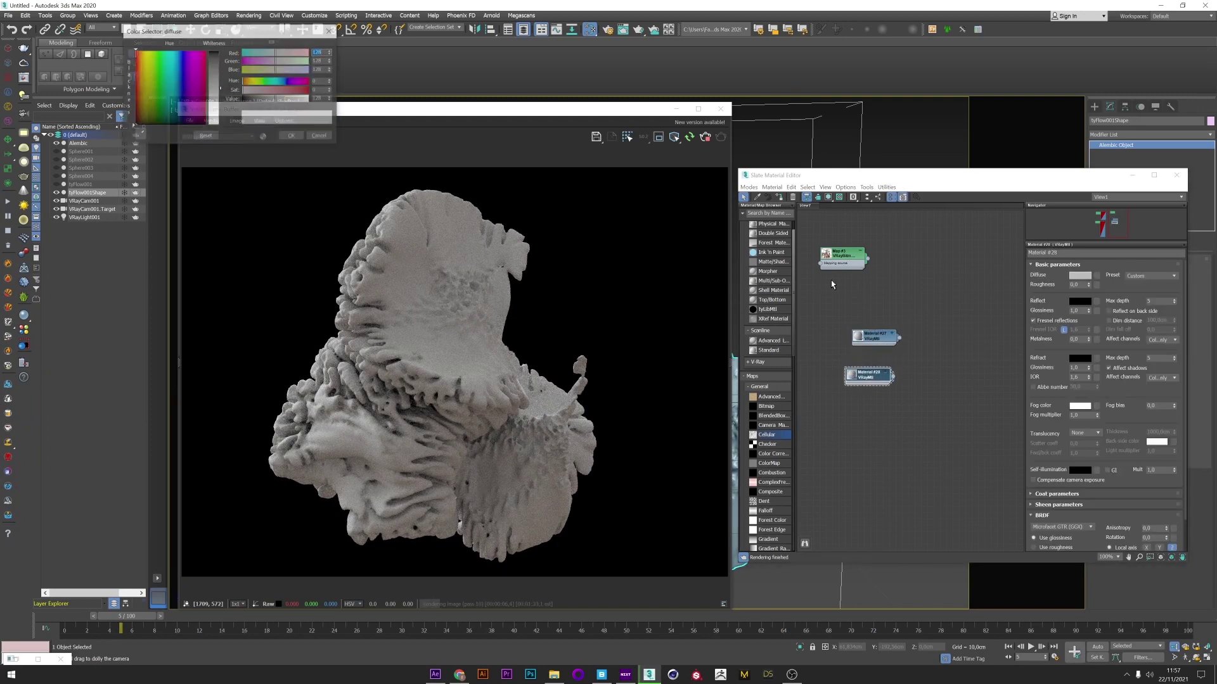
click(311, 90)
click(293, 136)
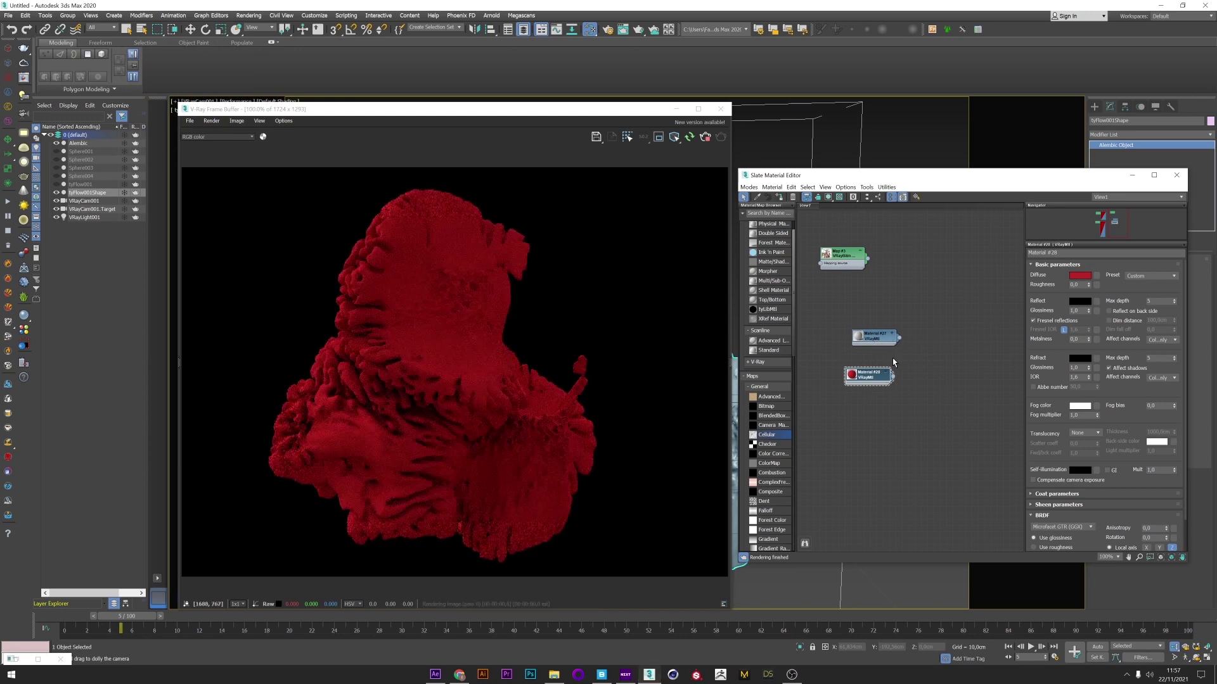
Add a VRayBlendMtl with the grey material as base and the red one as Coat 1, and assign it to the mesh.
drag(877, 341, 862, 370)
right_click(926, 344)
mouse_move(963, 348)
mouse_move(1033, 369)
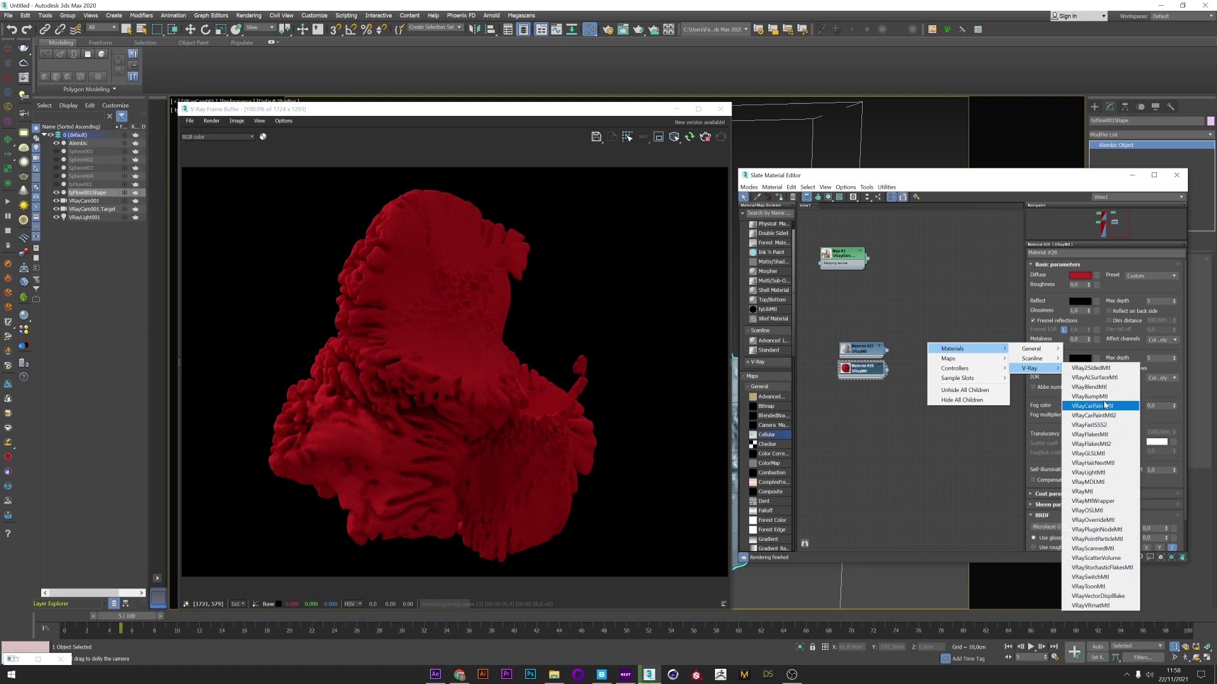
click(1090, 387)
drag(913, 350, 922, 372)
scroll(890, 381, up, 4)
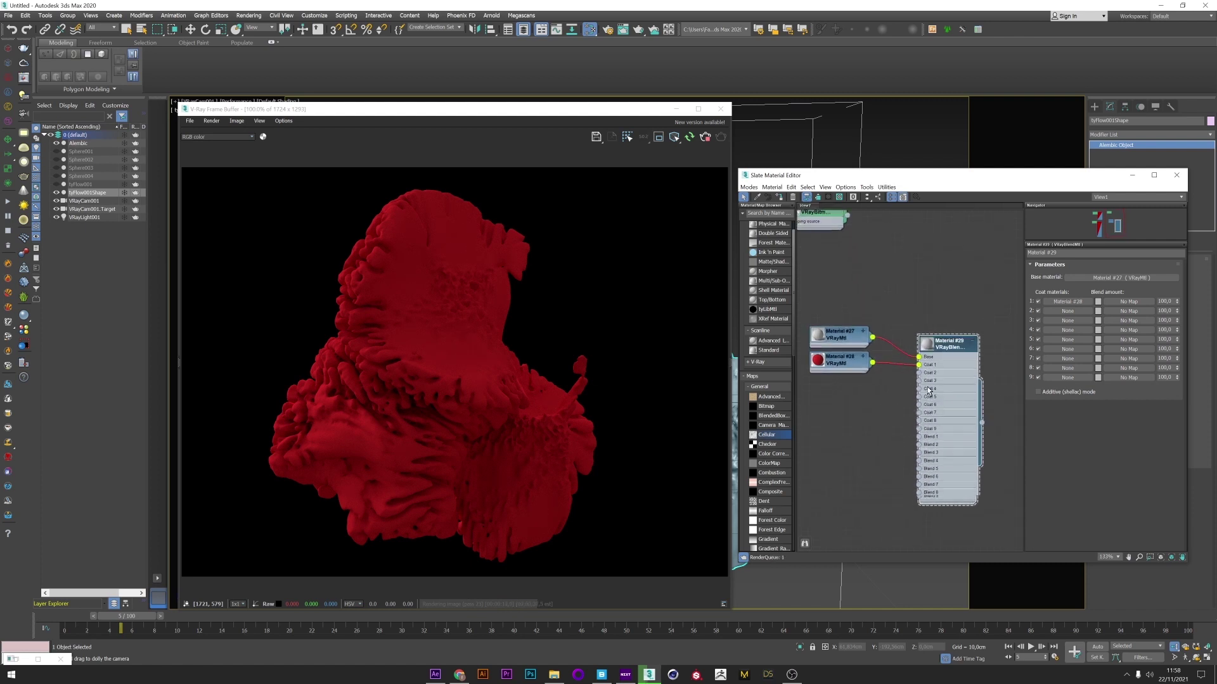
scroll(891, 381, up, 1)
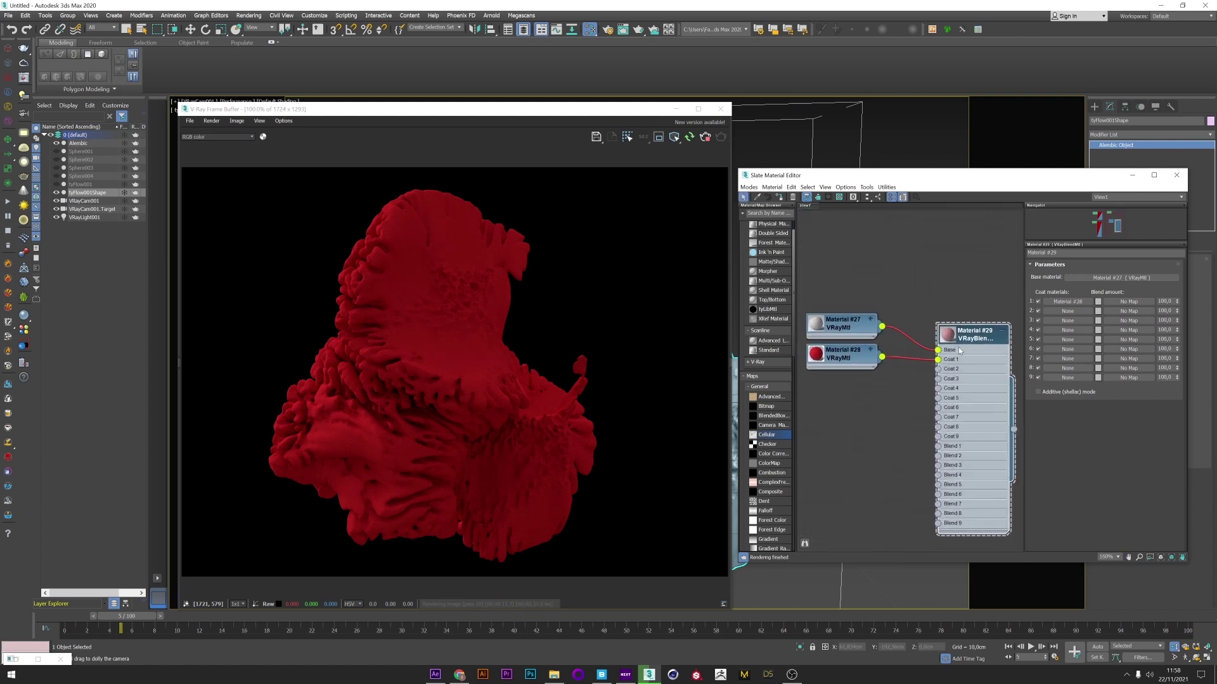
click(778, 198)
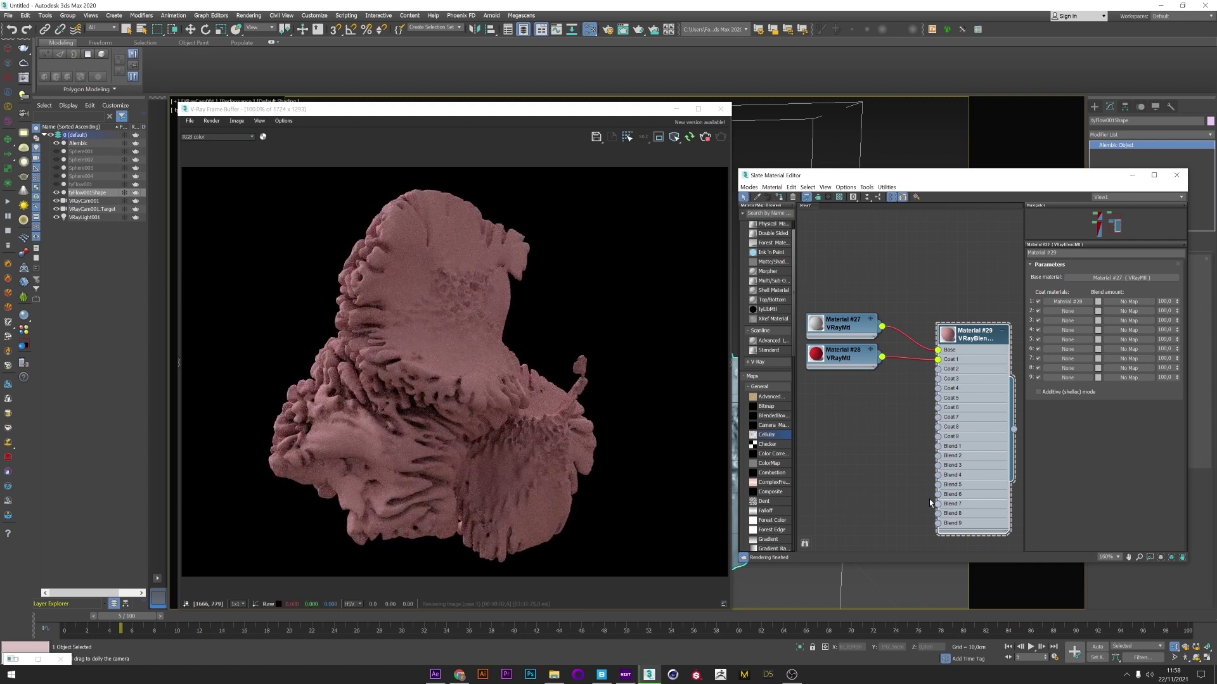
Add a VRayDirt map on the blend material's Blend 1 input and a VRayCurvature map from Blend 2.
drag(938, 448, 851, 463)
mouse_move(879, 520)
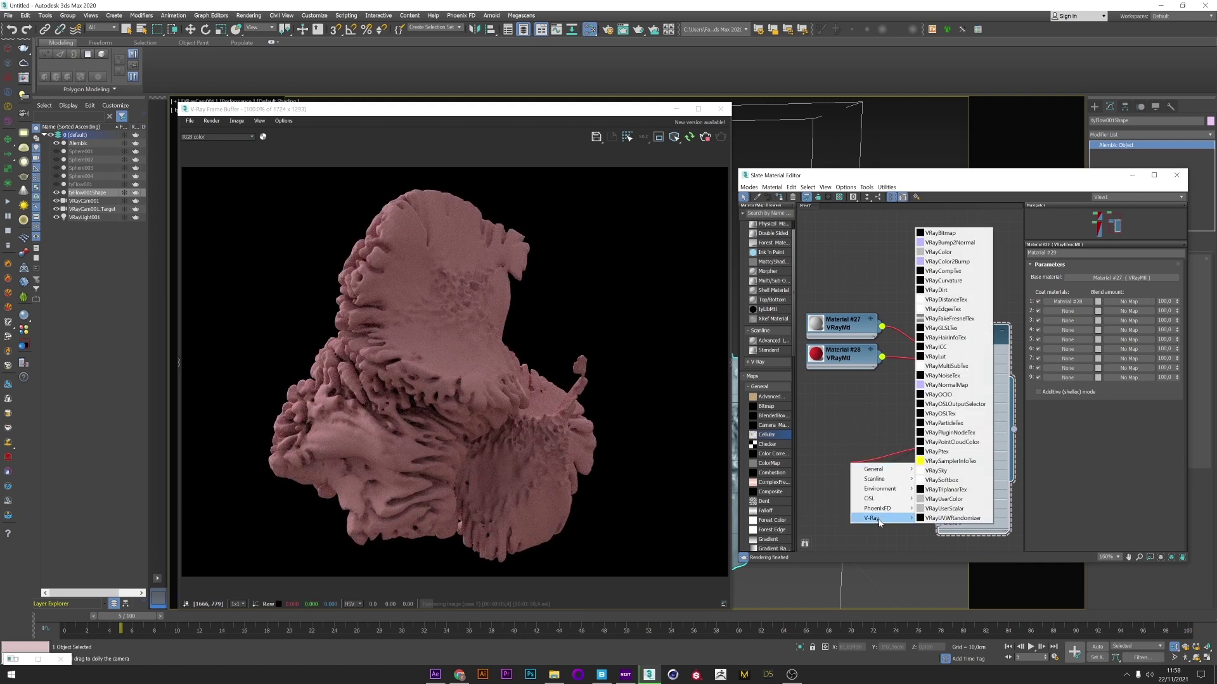
click(944, 291)
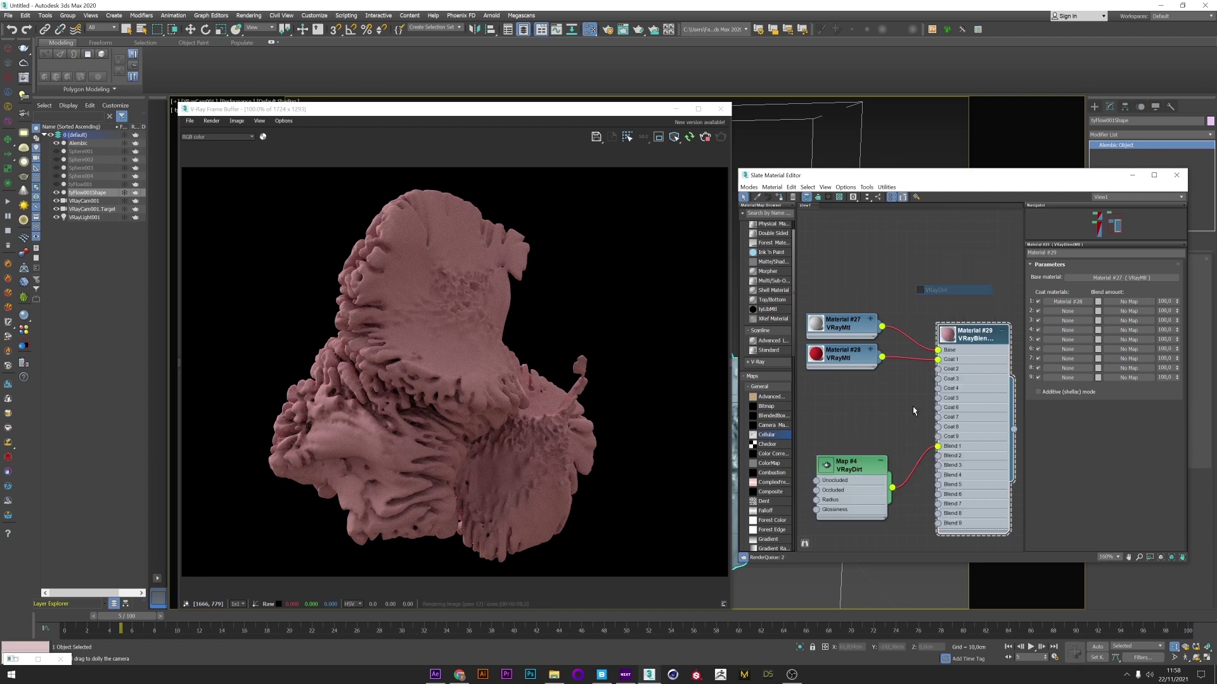
drag(939, 456, 835, 520)
mouse_move(855, 534)
mouse_move(944, 583)
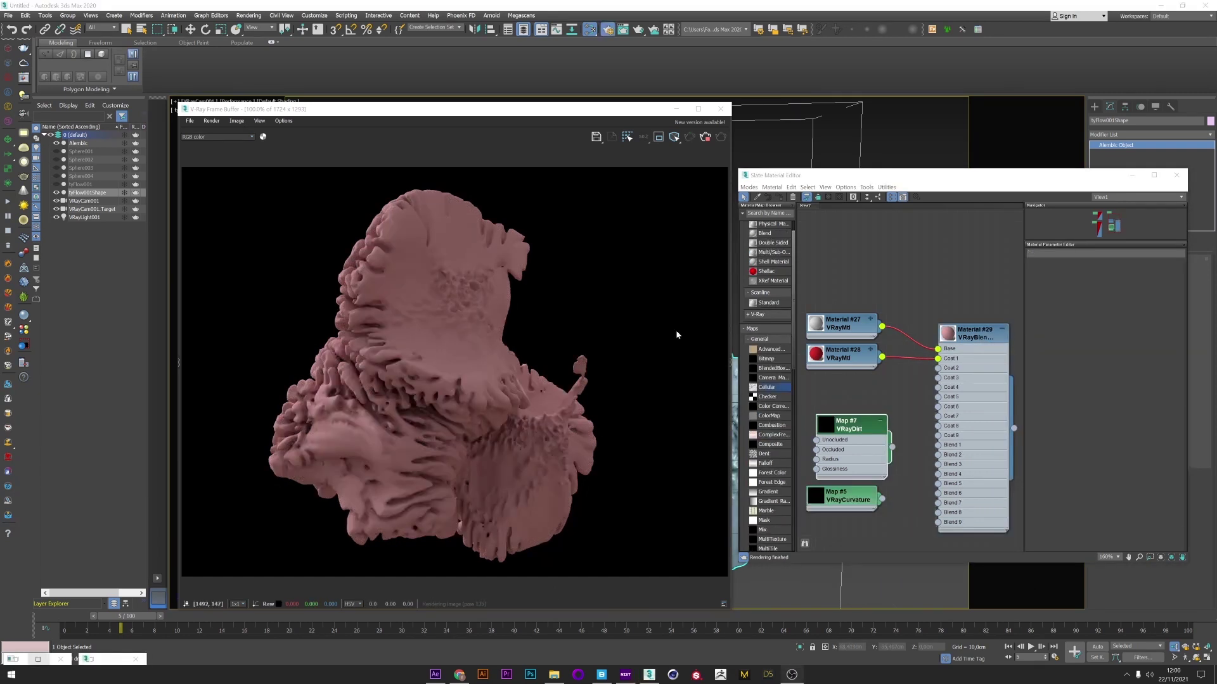
Connect the VRayDirt map to the blend material's Blend 1 input, try a distribution of 11,7, and increase its radius to about 72 cm.
click(854, 430)
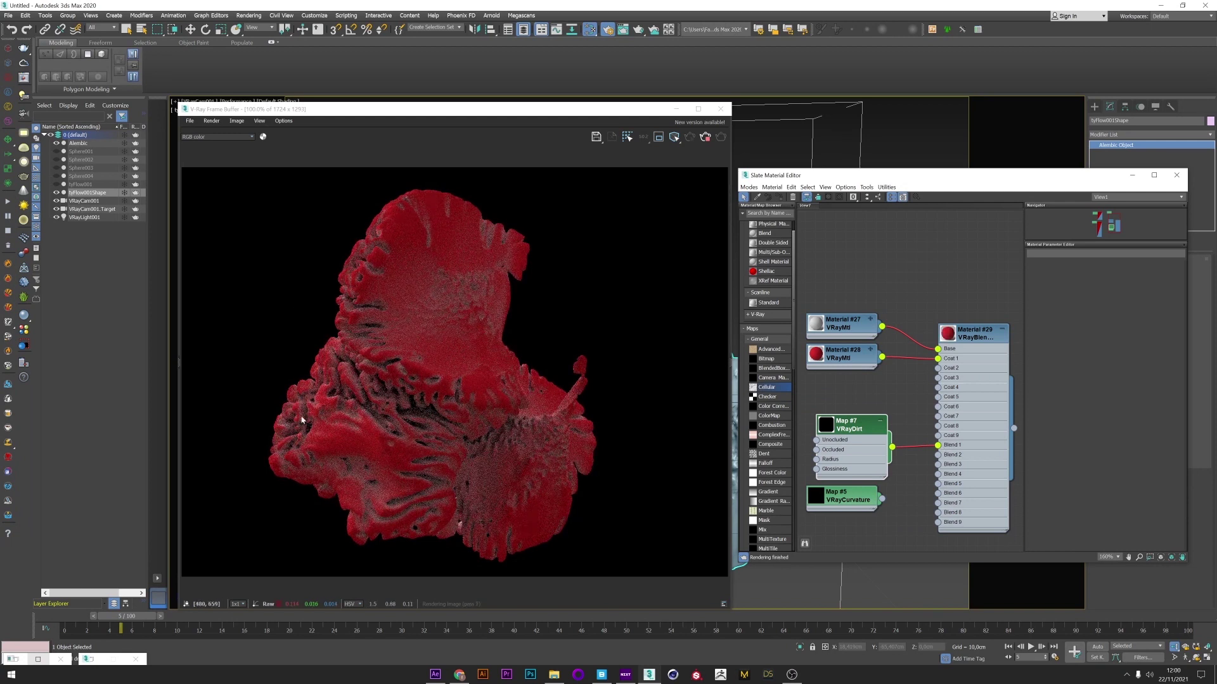
double_click(849, 431)
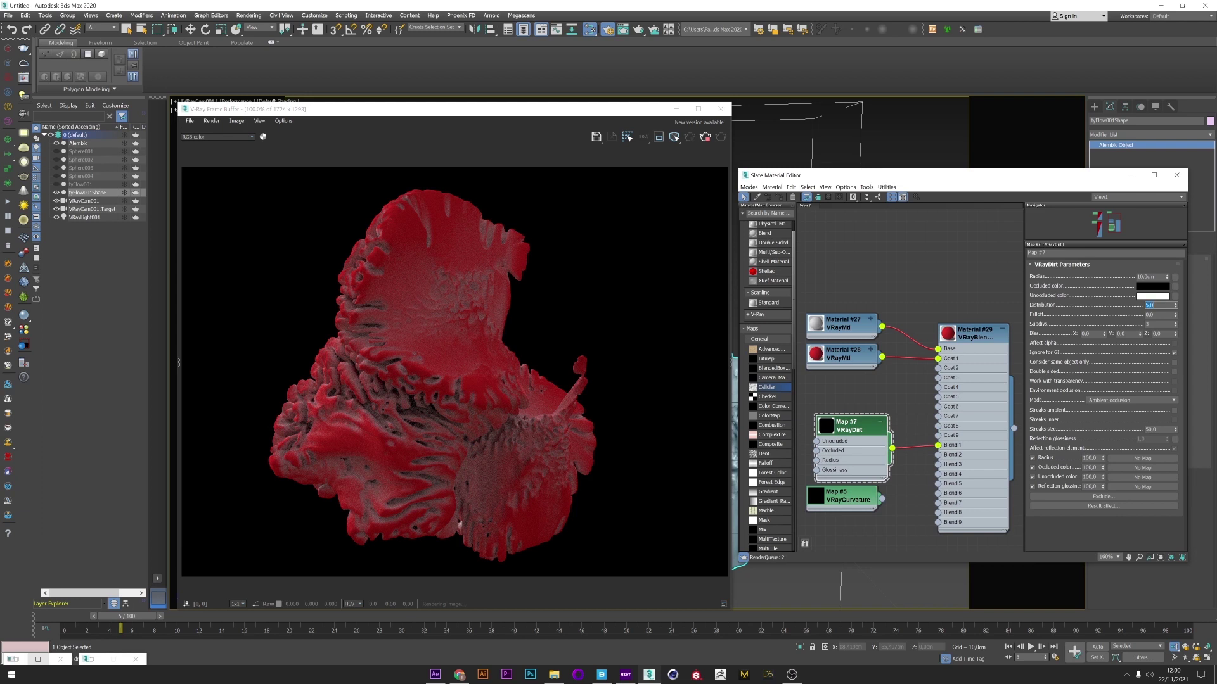
text(11,7)
key(Return)
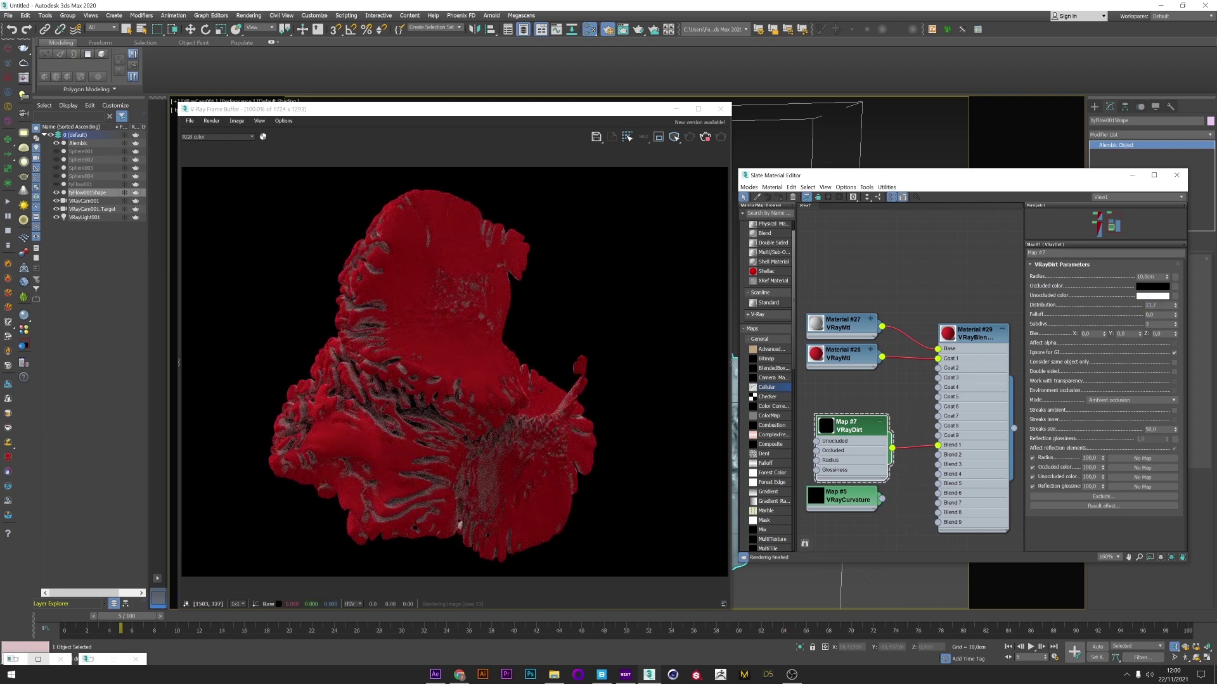
mouse_move(1167, 277)
mouse_down()
mouse_move(1165, 221)
mouse_move(1177, 265)
mouse_up()
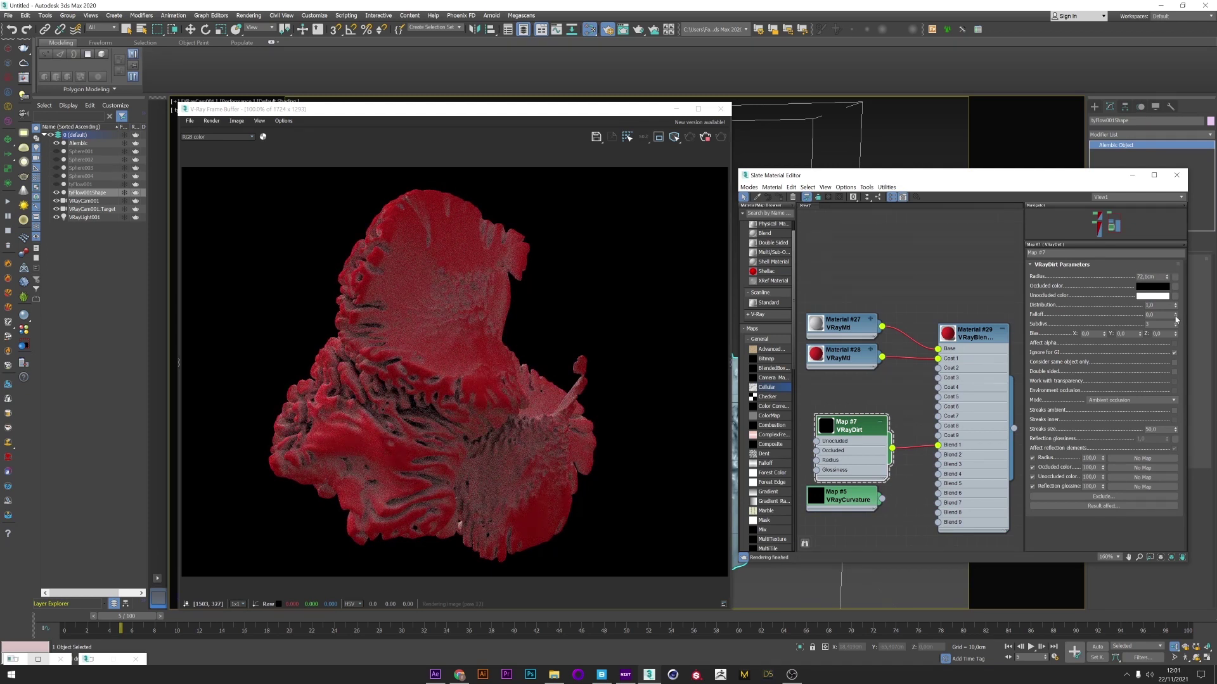
drag(1175, 316, 1175, 298)
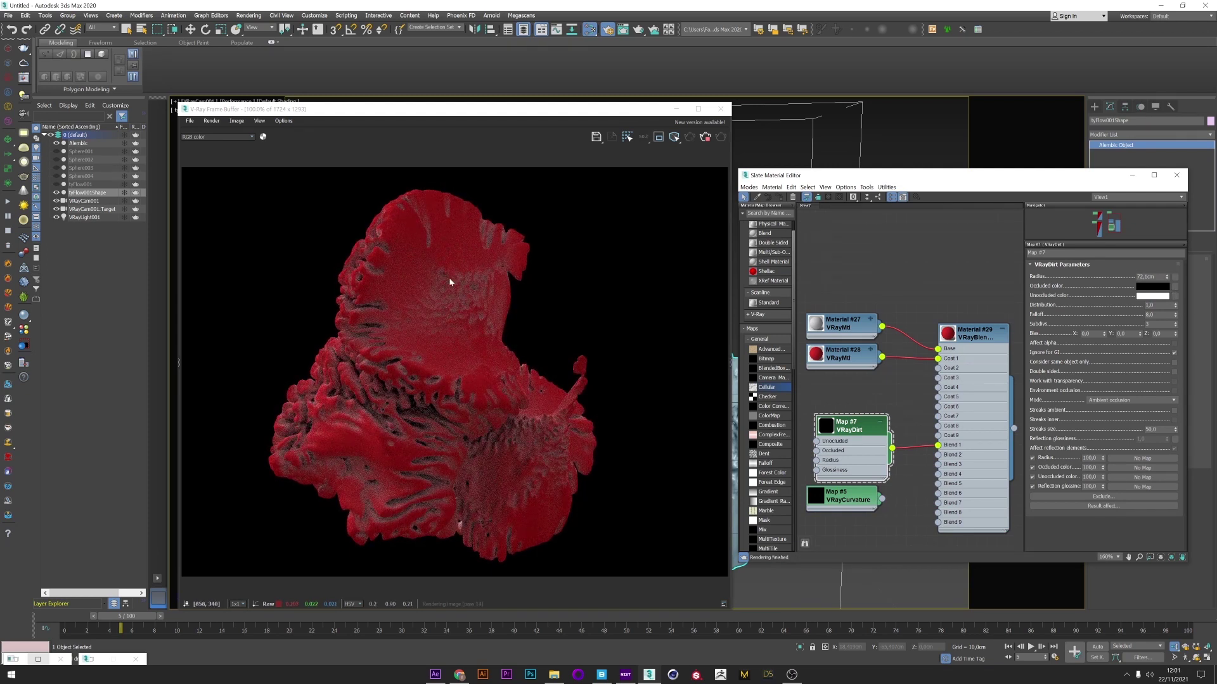
Disconnect the VRayDirt map from the blend material and connect the VRayCurvature map to Blend 1 instead.
drag(850, 427, 841, 416)
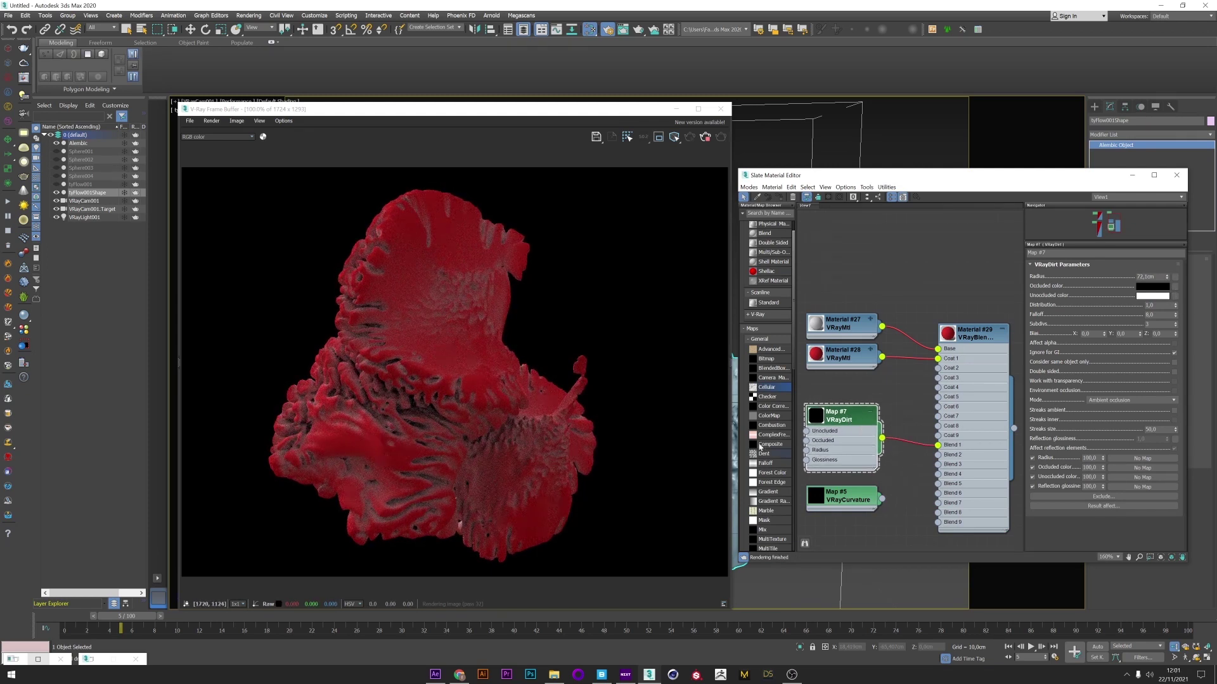
click(902, 440)
key(Delete)
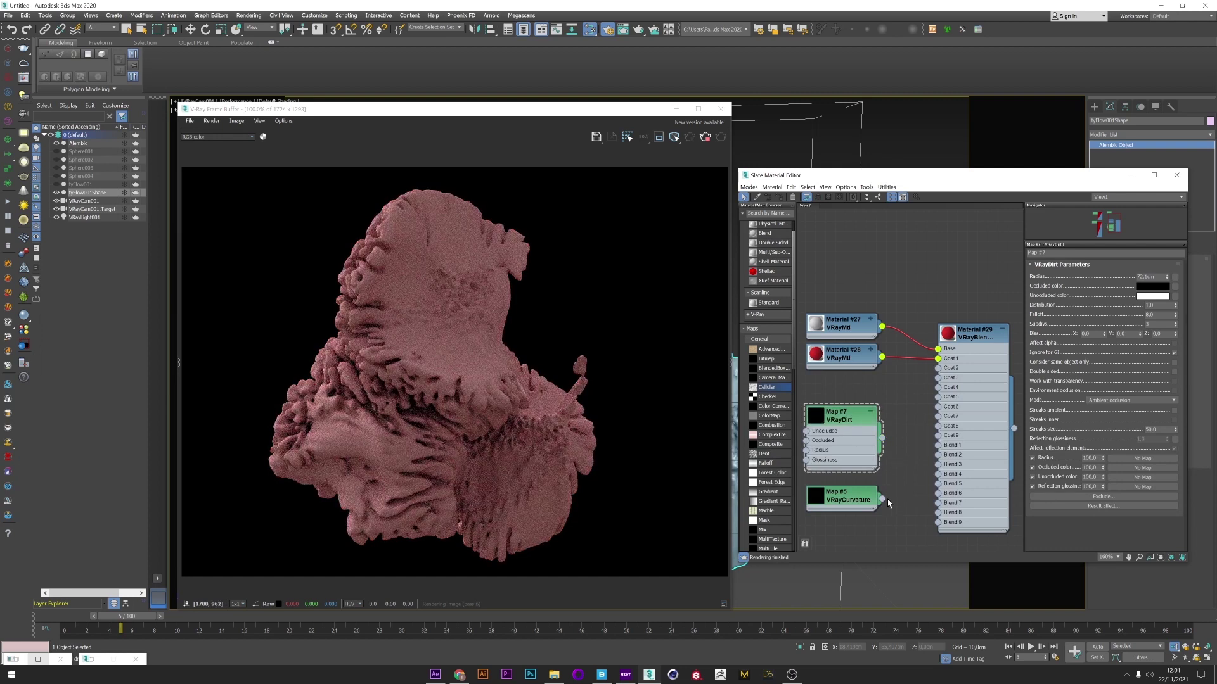
drag(883, 499, 938, 445)
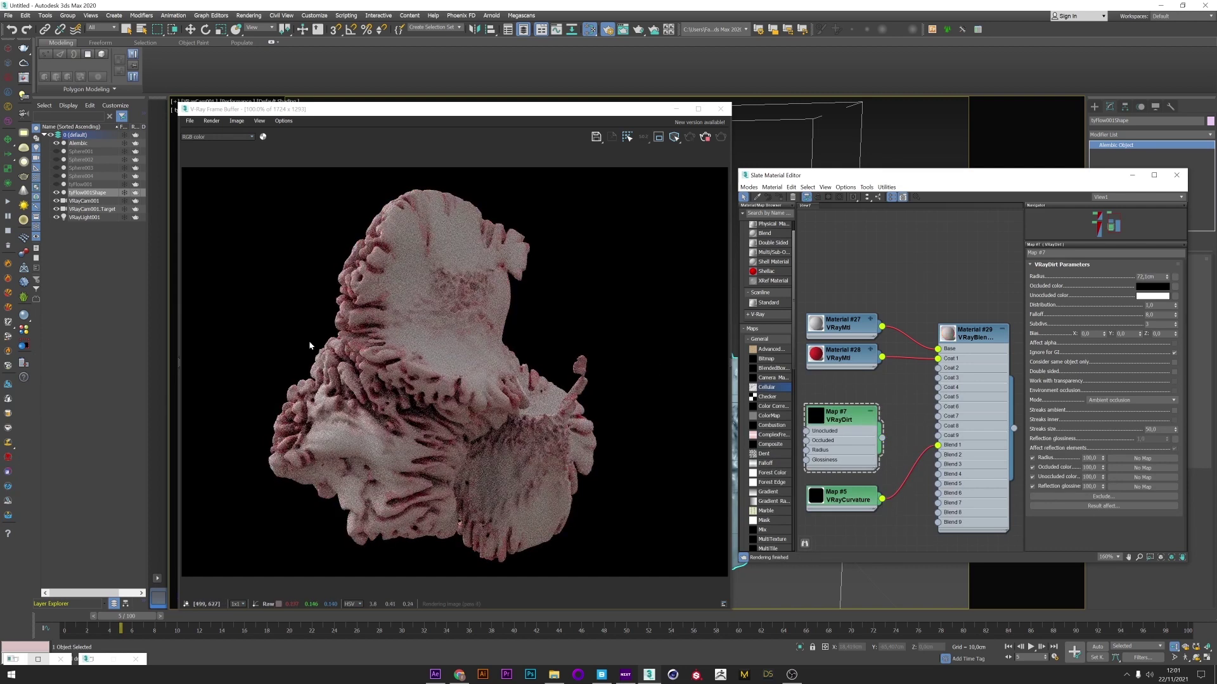
Set the VRayCurvature map's max output color to 5 and its sample spread to 5.
click(845, 500)
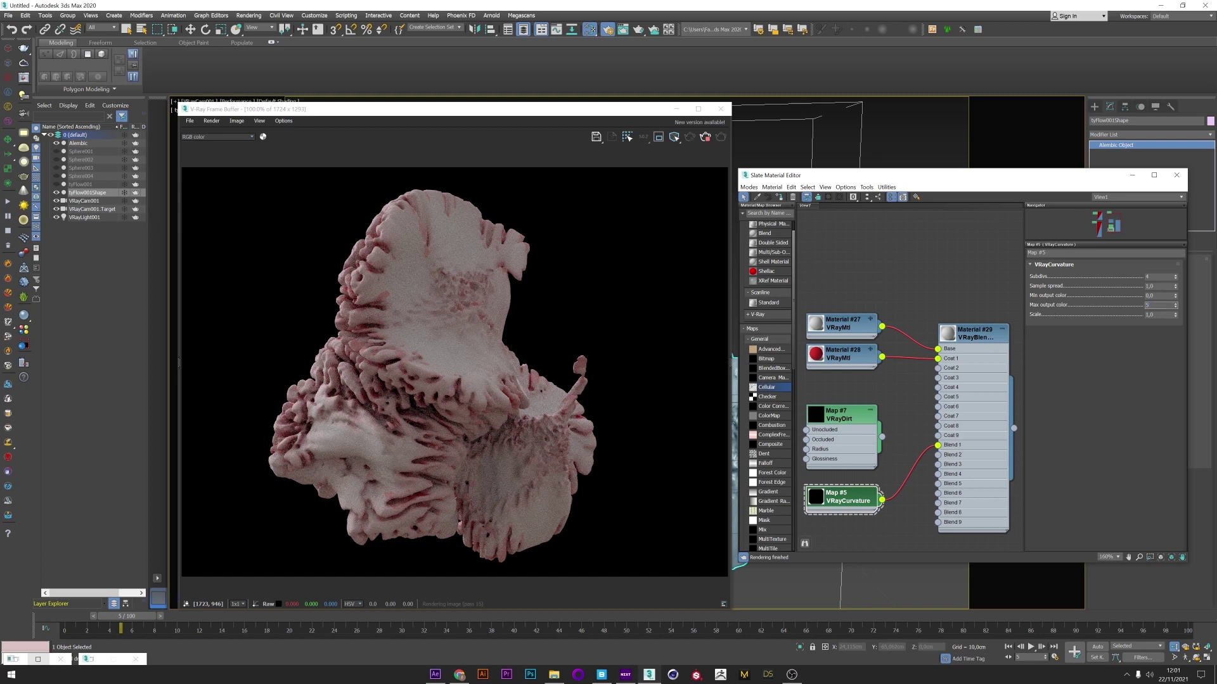
text(5)
key(Return)
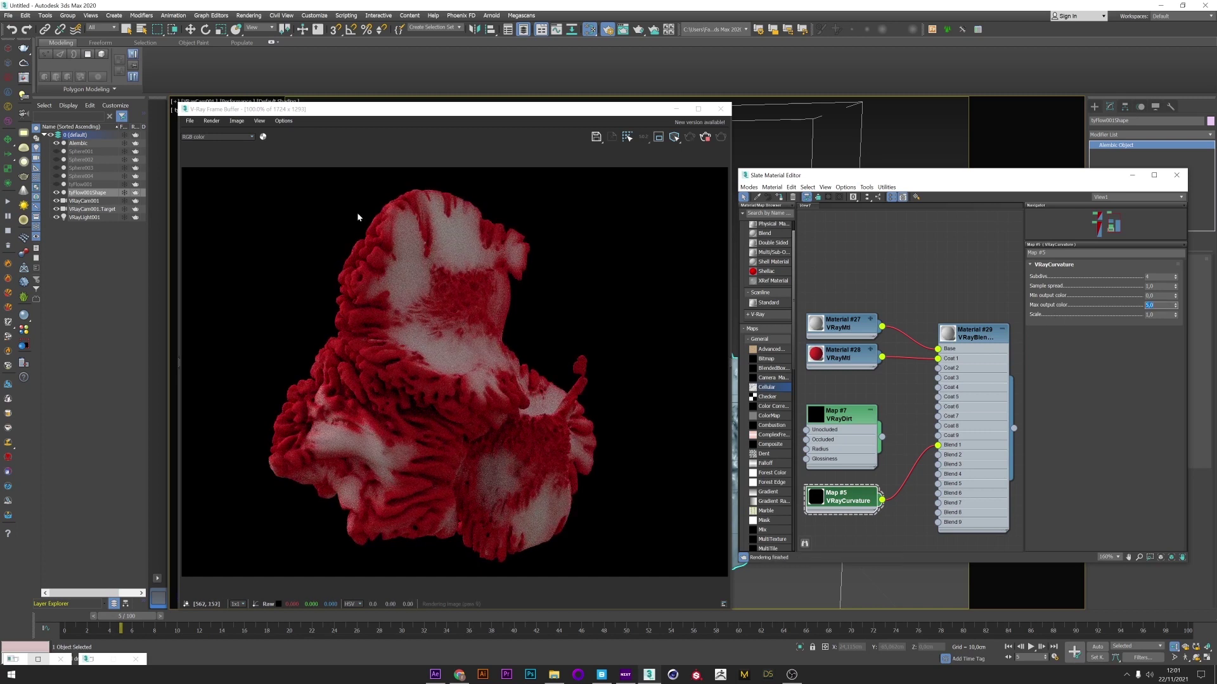
drag(1155, 287, 1091, 287)
text(5)
key(Return)
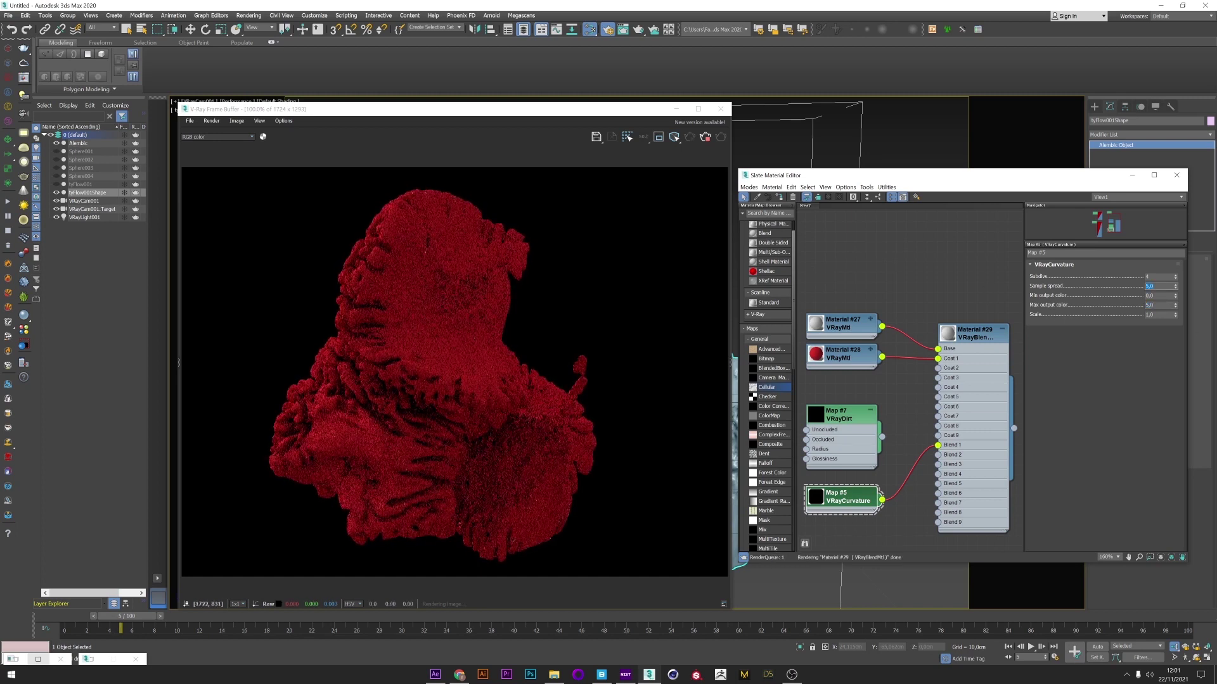
Set the VRayCurvature map's scale to 0,05 and lower its max output color to about 2,965.
right_click(1175, 315)
click(1175, 313)
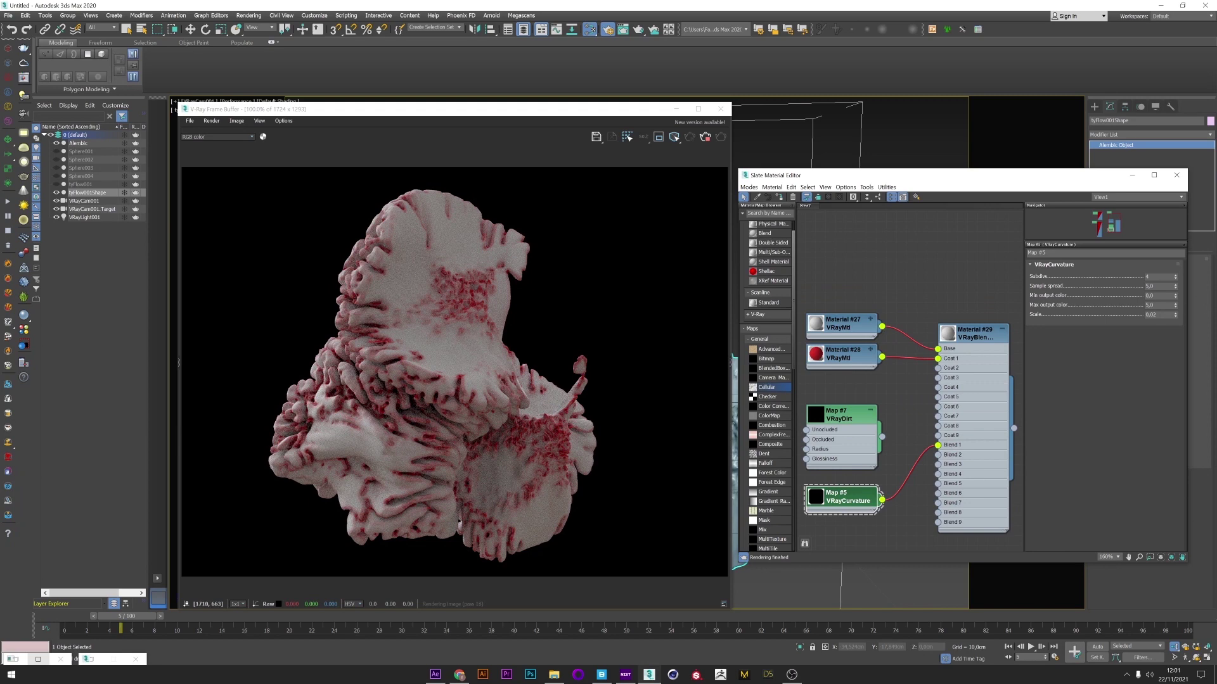
text(0,05)
key(Return)
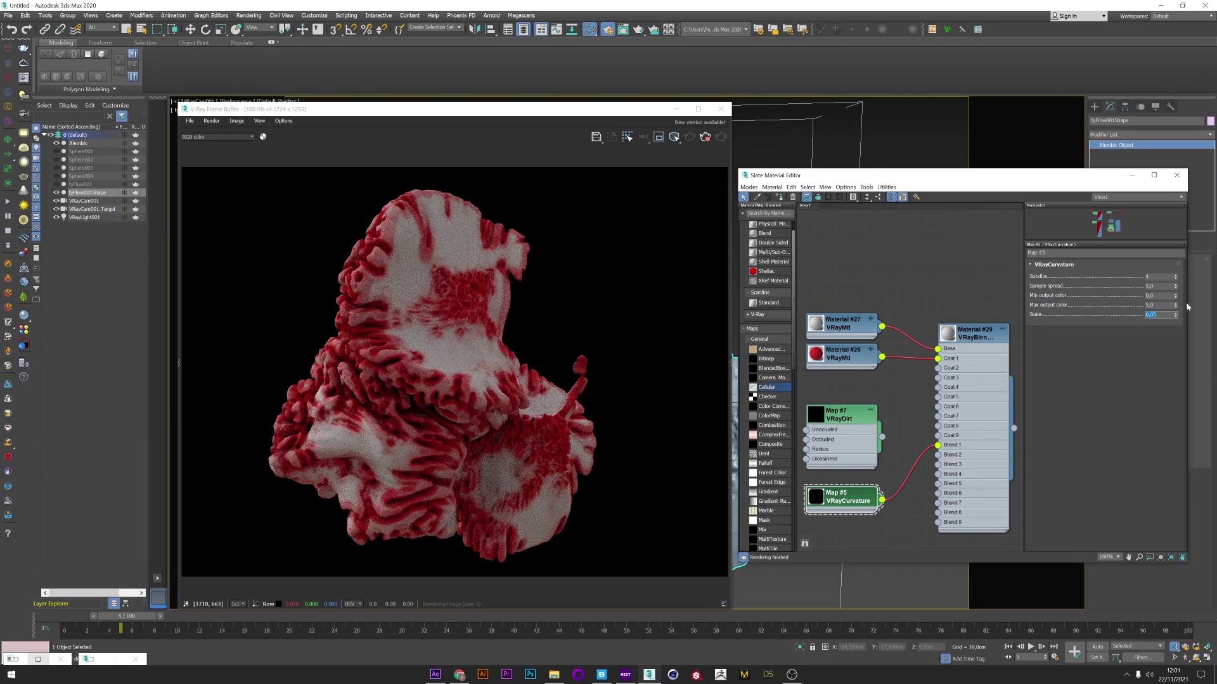
drag(1175, 307, 1175, 303)
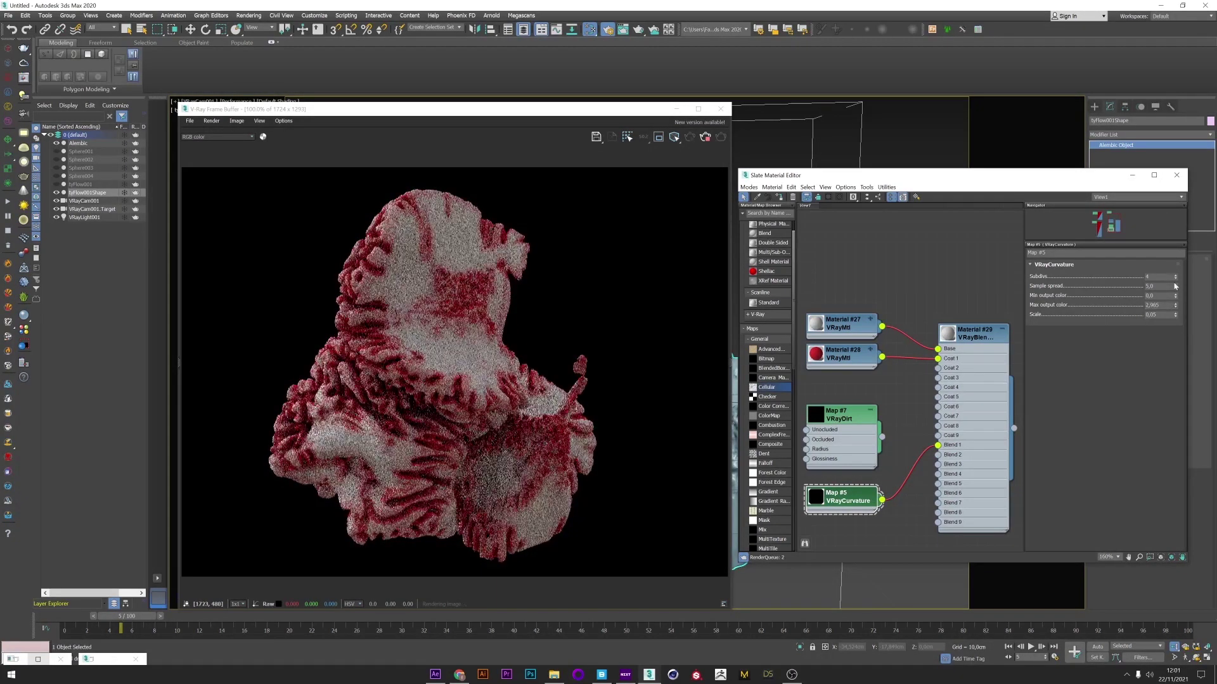
Apply the Ceramic preset to the grey VRayMtl used as the blend's base.
click(841, 328)
double_click(840, 328)
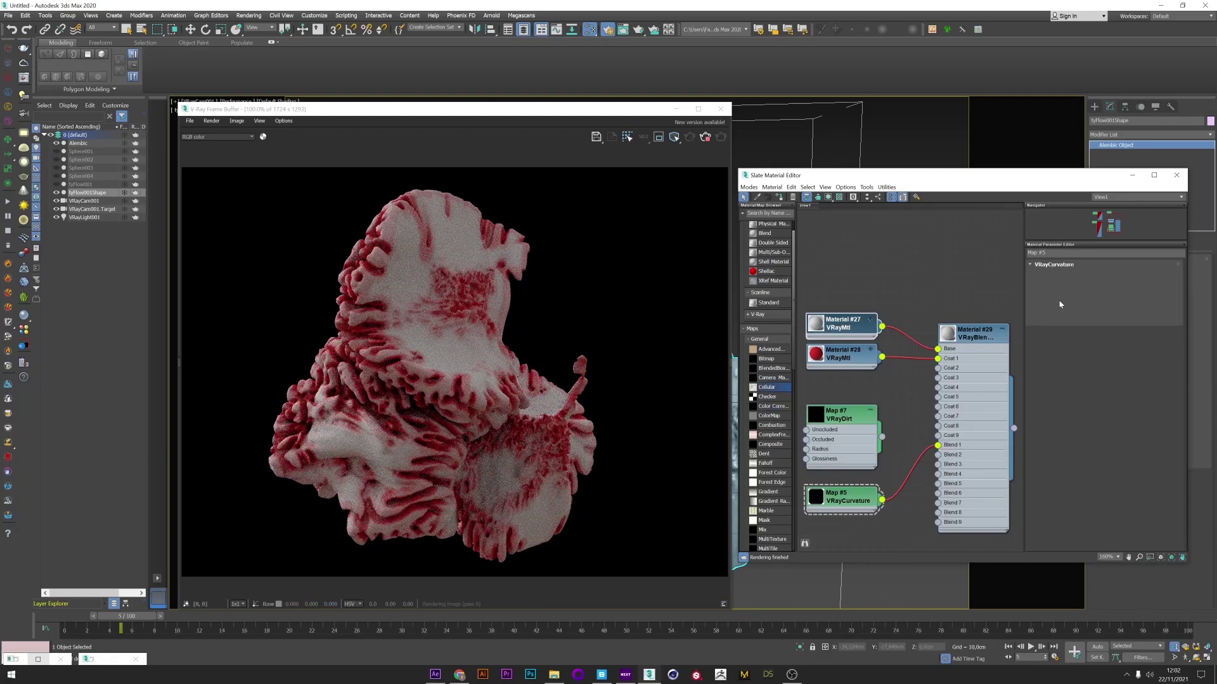
click(1139, 276)
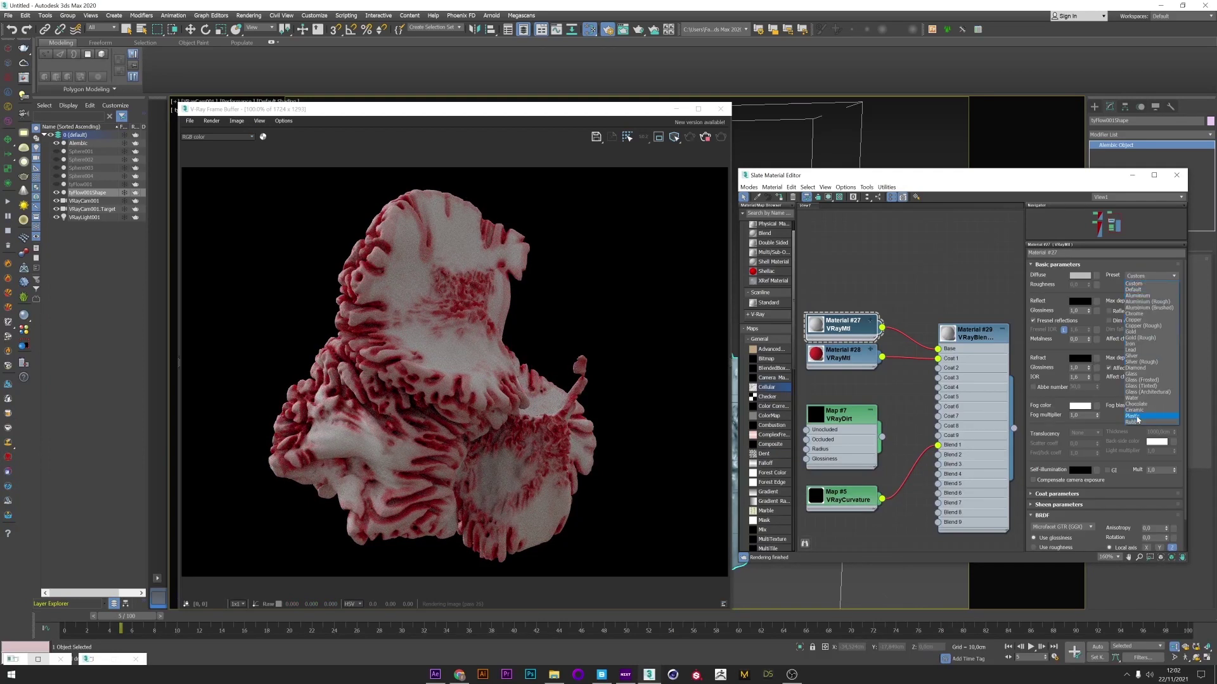
click(1136, 413)
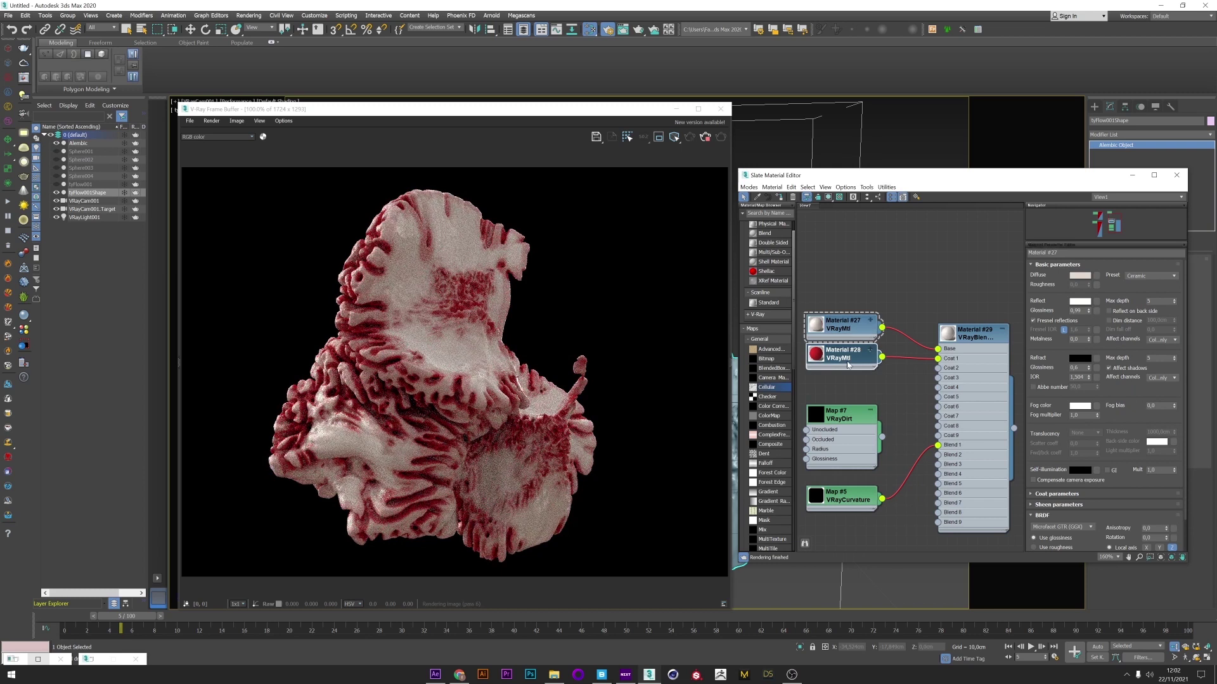
Try the Chrome preset on the red Coat 1 VRayMtl and replace it with Copper (Rough).
click(842, 355)
click(1138, 277)
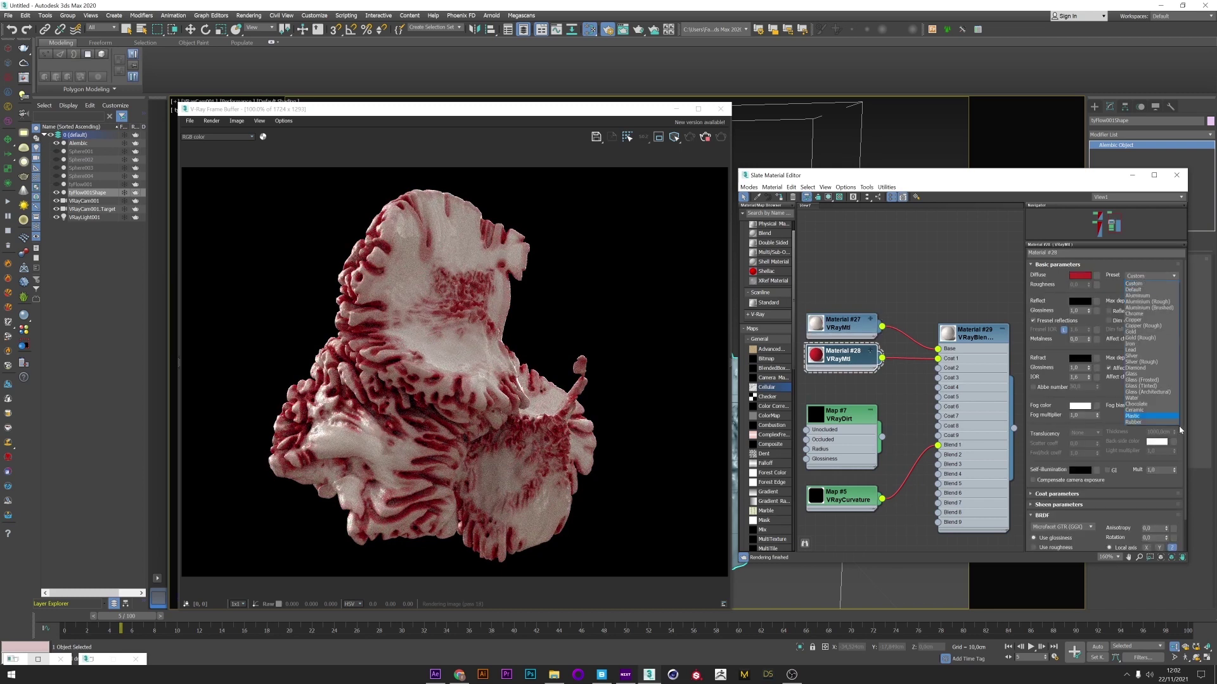
click(1135, 314)
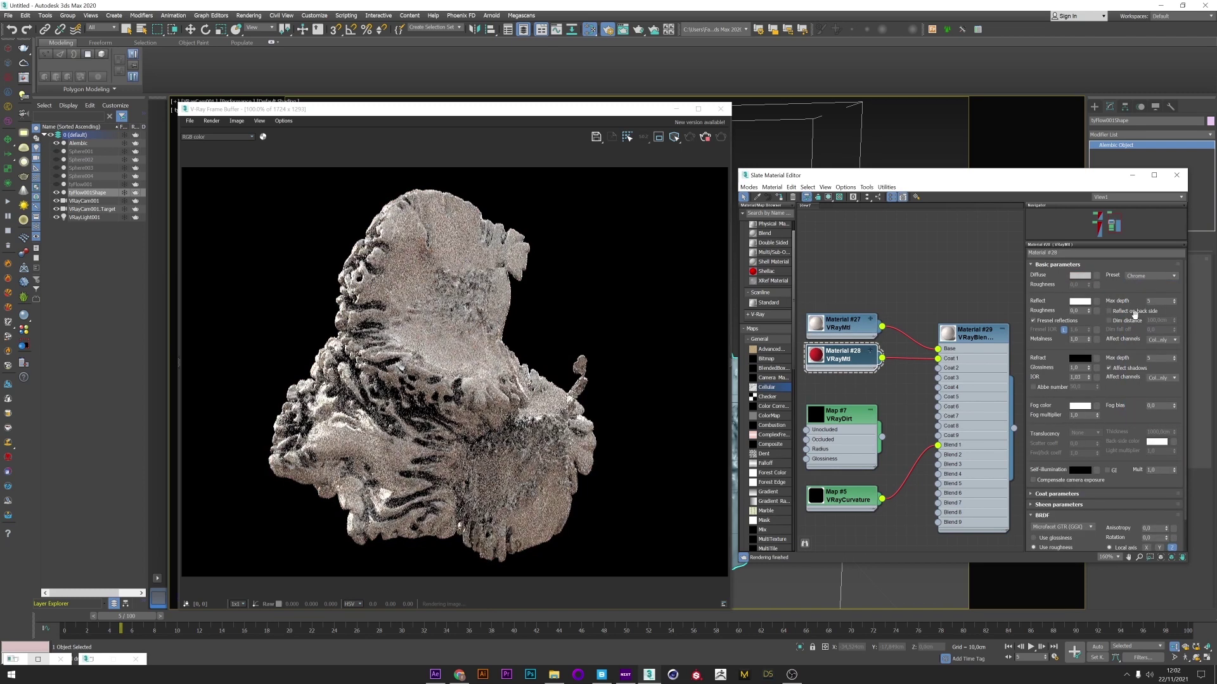
click(1141, 276)
click(1145, 327)
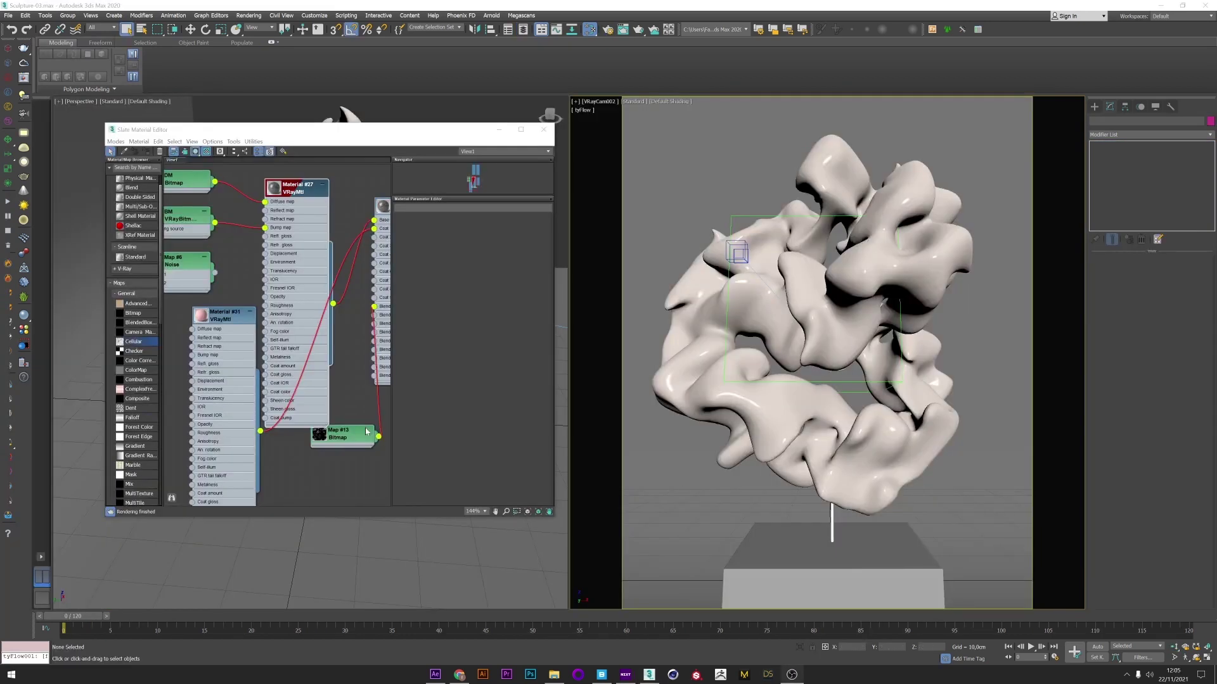
Select the sculpture in the Sculpture-03 scene, render a preview from VRayCam002, and stop the render.
middle_drag(306, 299, 254, 318)
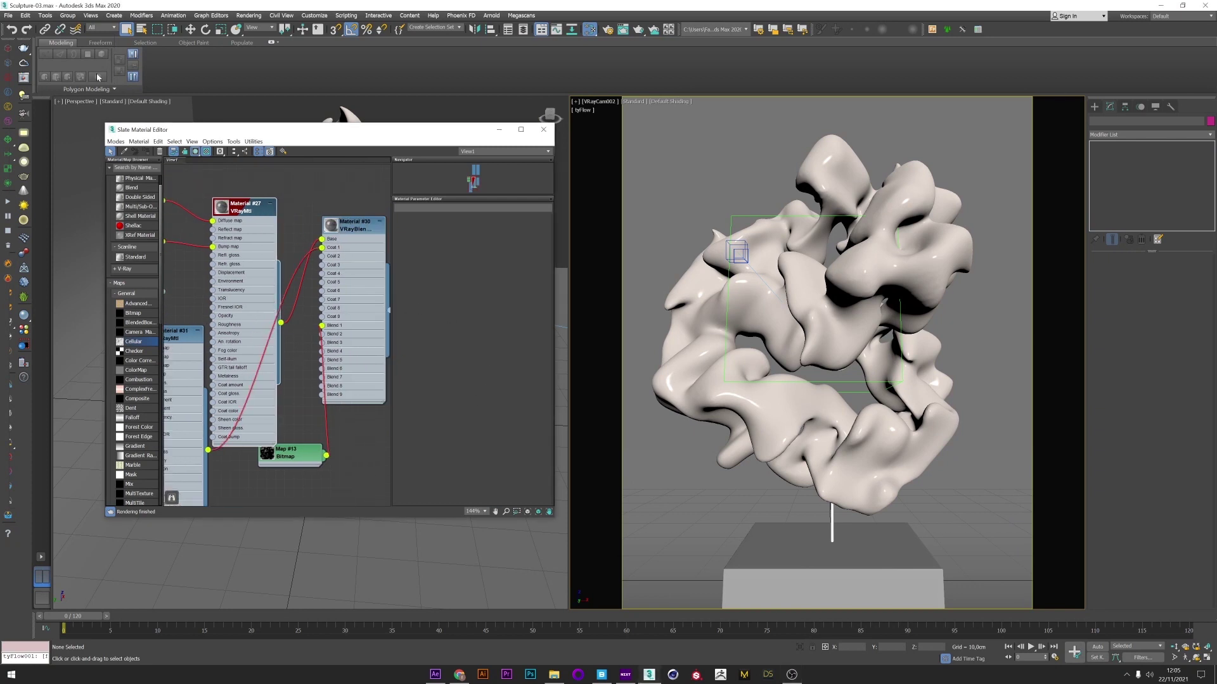
click(882, 233)
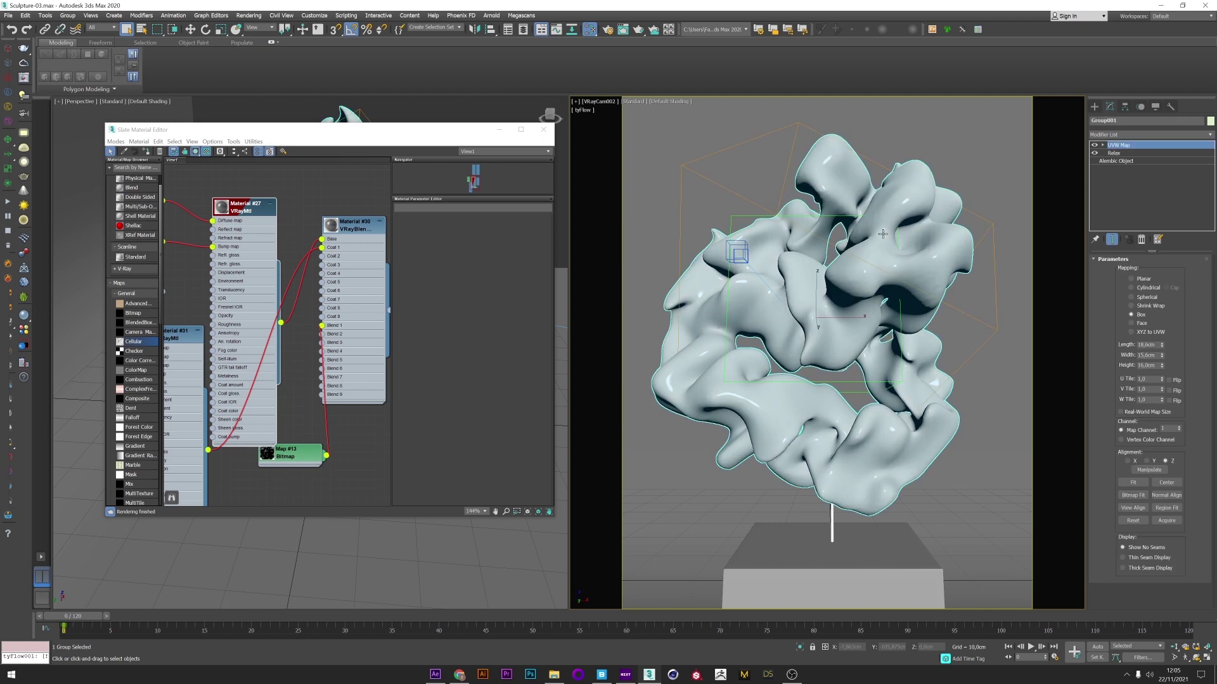
key(shift+q)
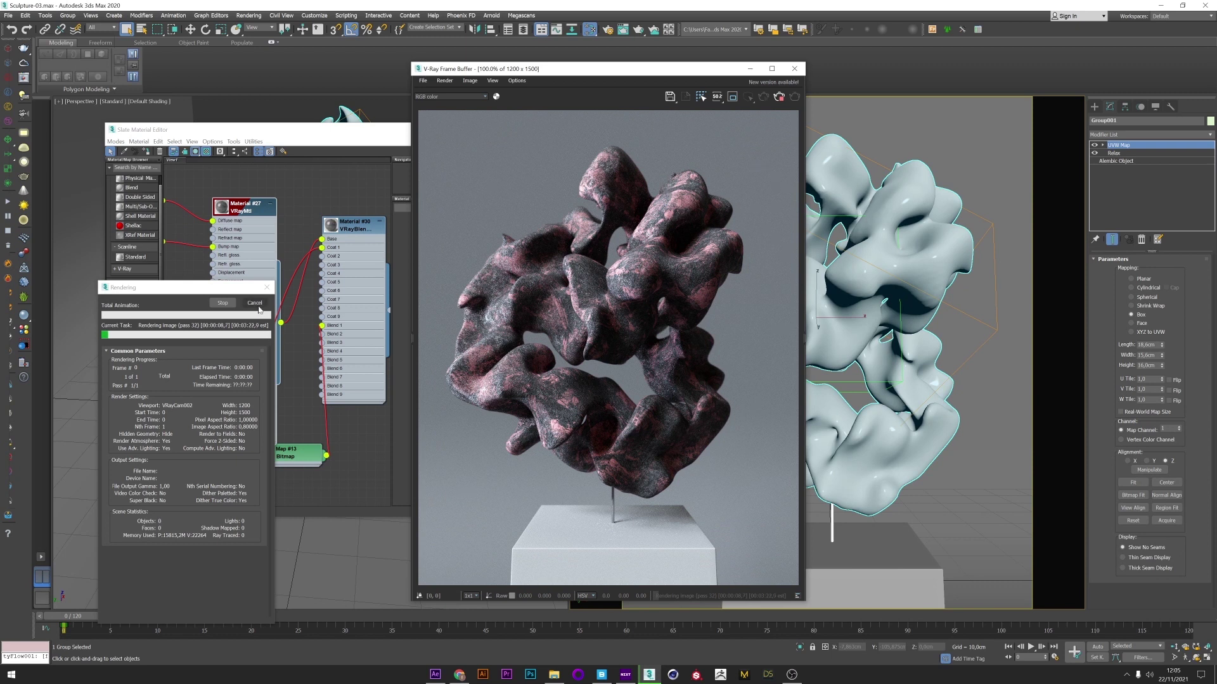
click(258, 306)
click(258, 308)
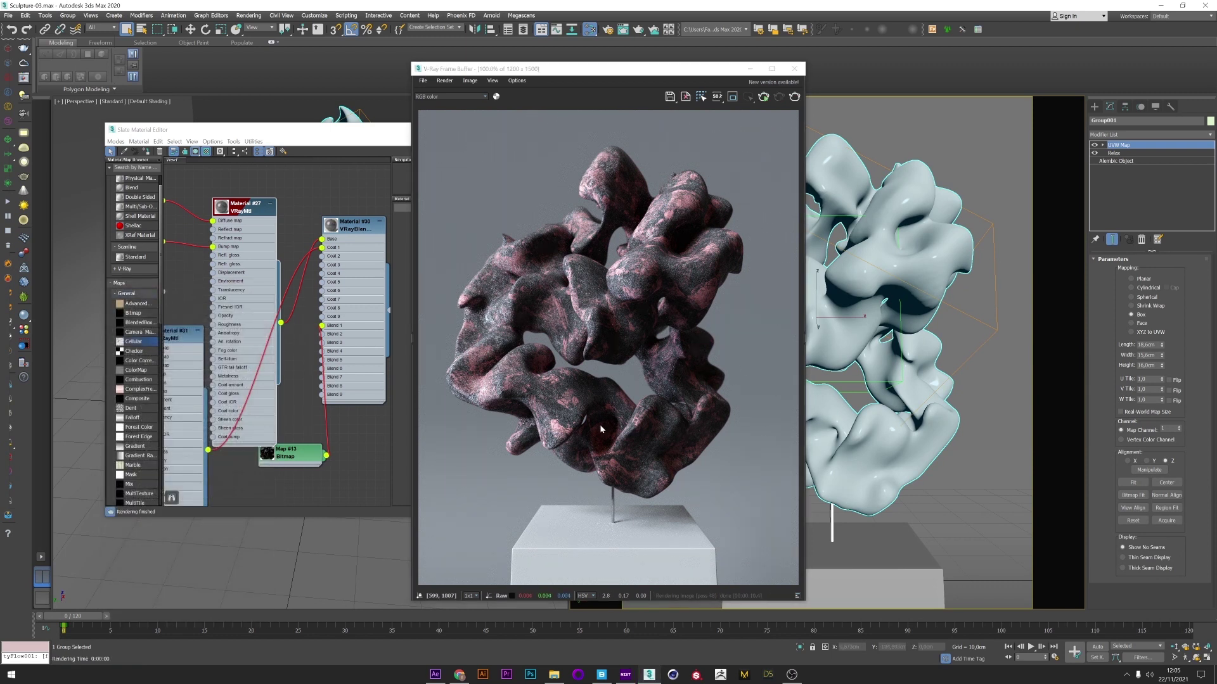
Examine the Noise map's parameters in the sculpture's material graph and render the view again with the frame buffer uncovered.
click(204, 282)
middle_drag(204, 282, 265, 276)
scroll(198, 273, up, 3)
click(188, 277)
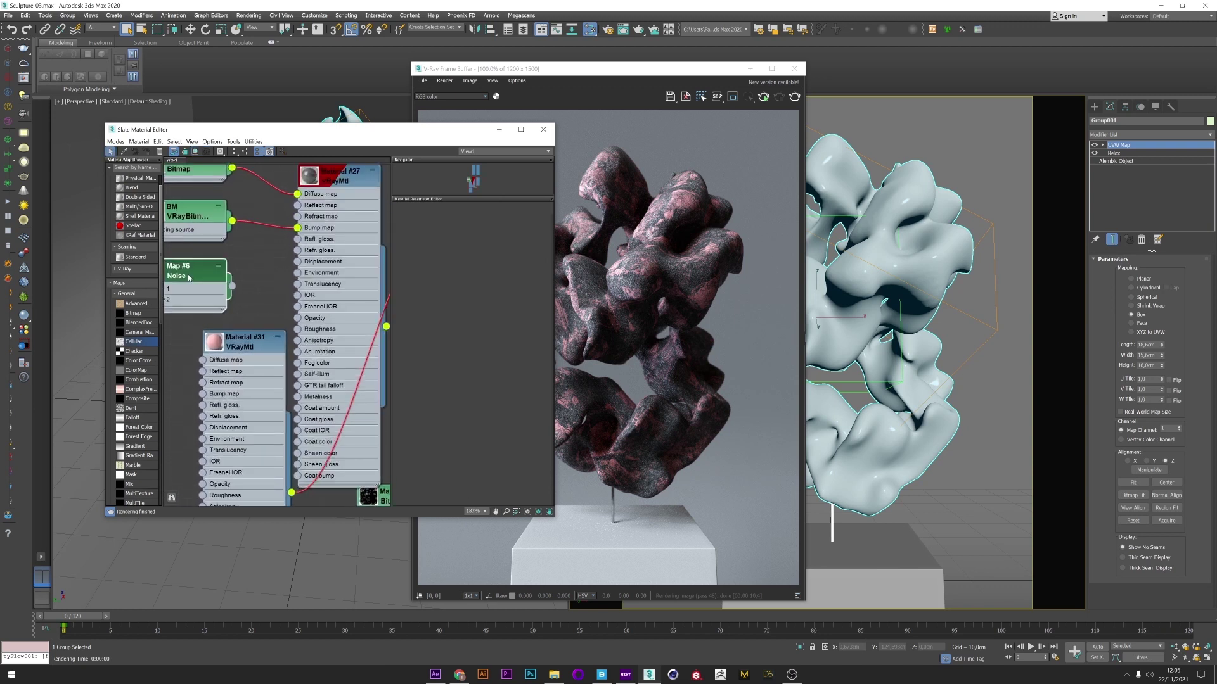
double_click(188, 277)
middle_drag(189, 277, 244, 274)
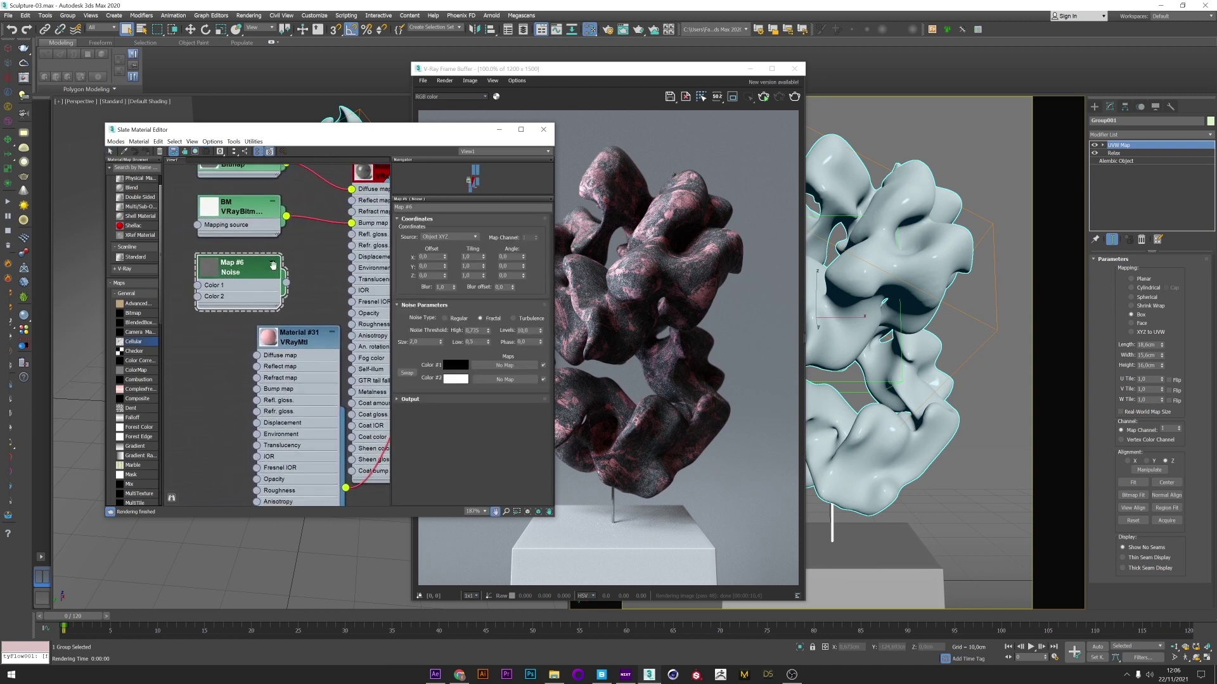
middle_drag(339, 261, 295, 268)
drag(424, 133, 272, 148)
click(795, 97)
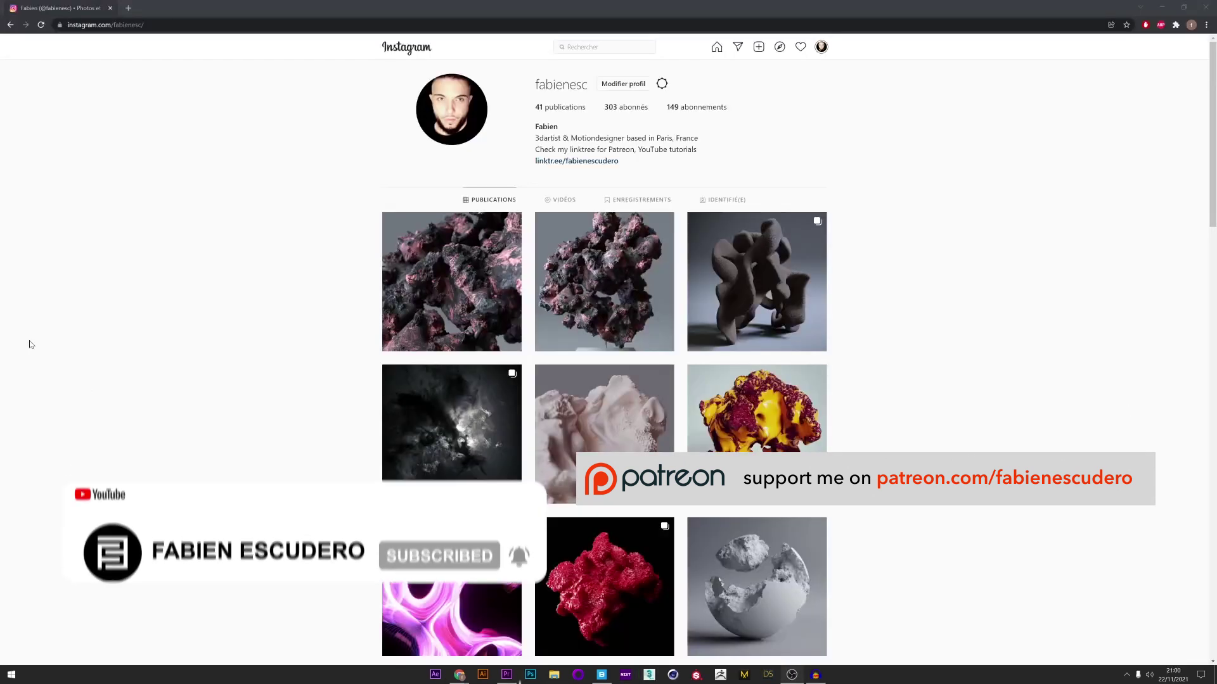
Browse the artist's Instagram profile and view the VDB sculpture posts one at a time.
scroll(228, 209, down, 5)
scroll(190, 259, up, 4)
click(501, 278)
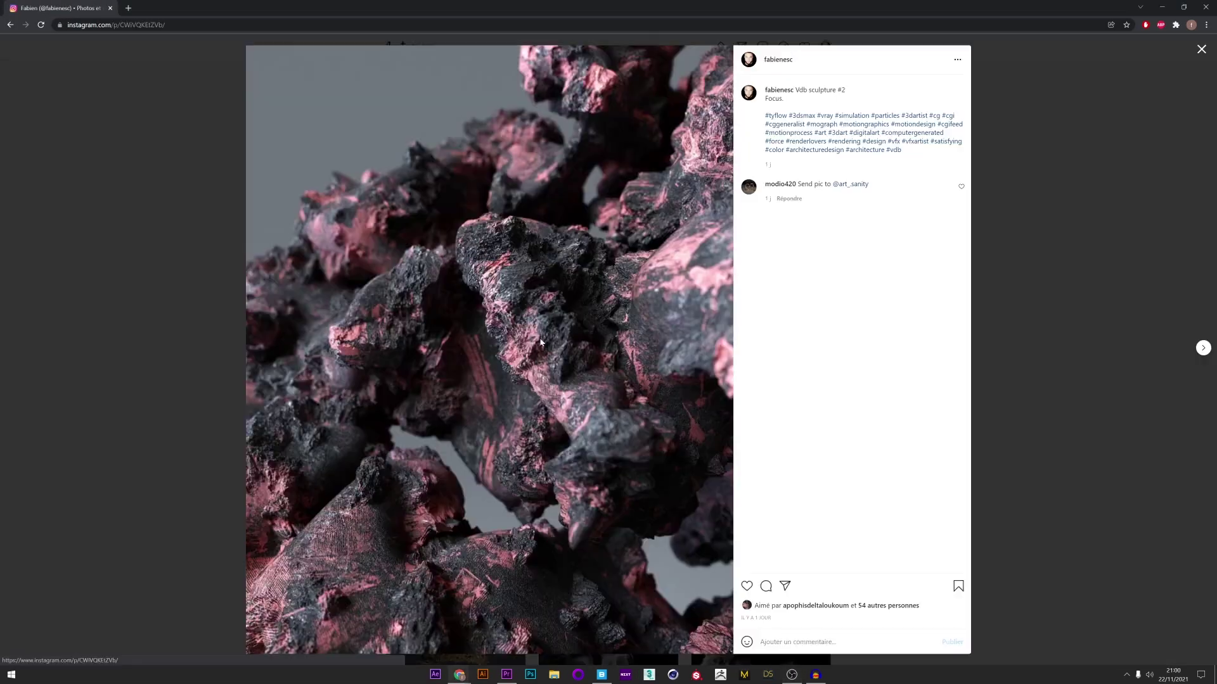
click(972, 442)
click(760, 283)
click(782, 347)
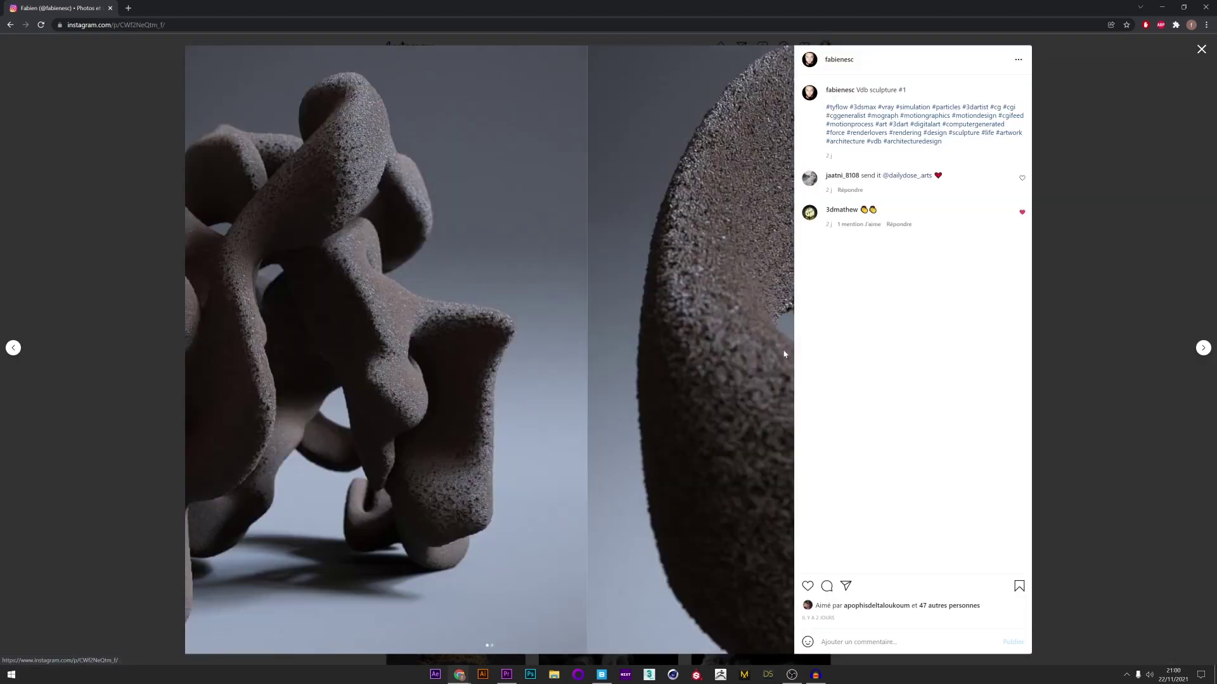
click(1063, 375)
click(587, 380)
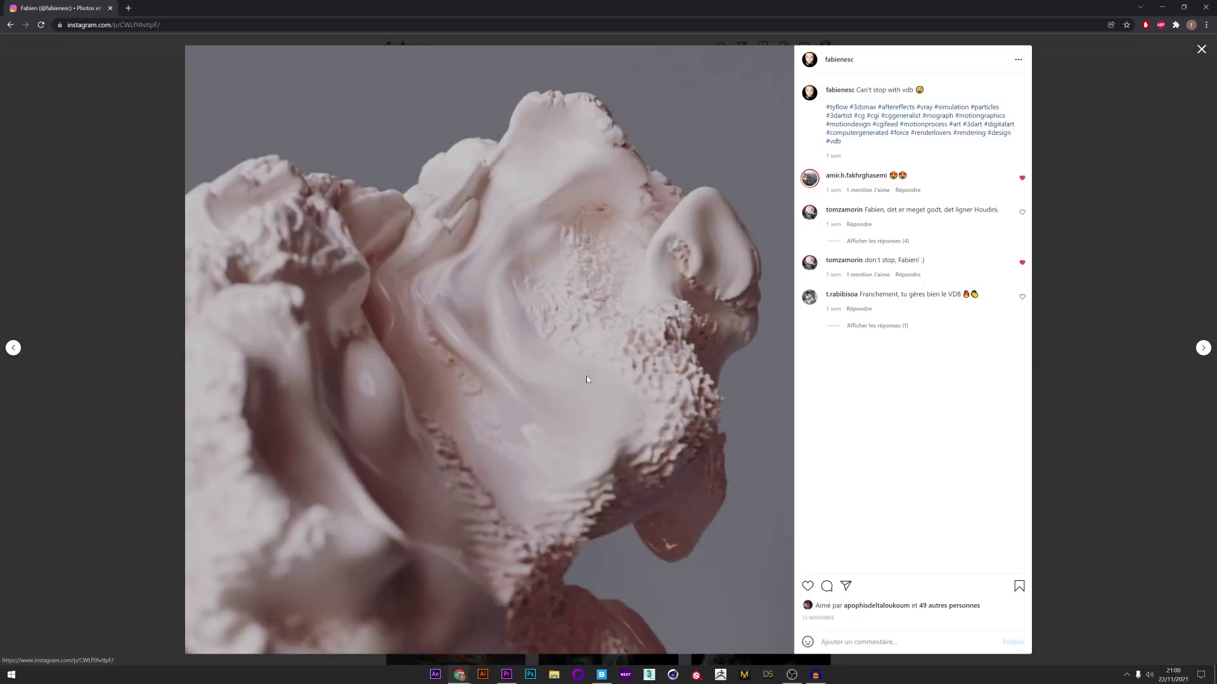
click(1115, 381)
click(747, 387)
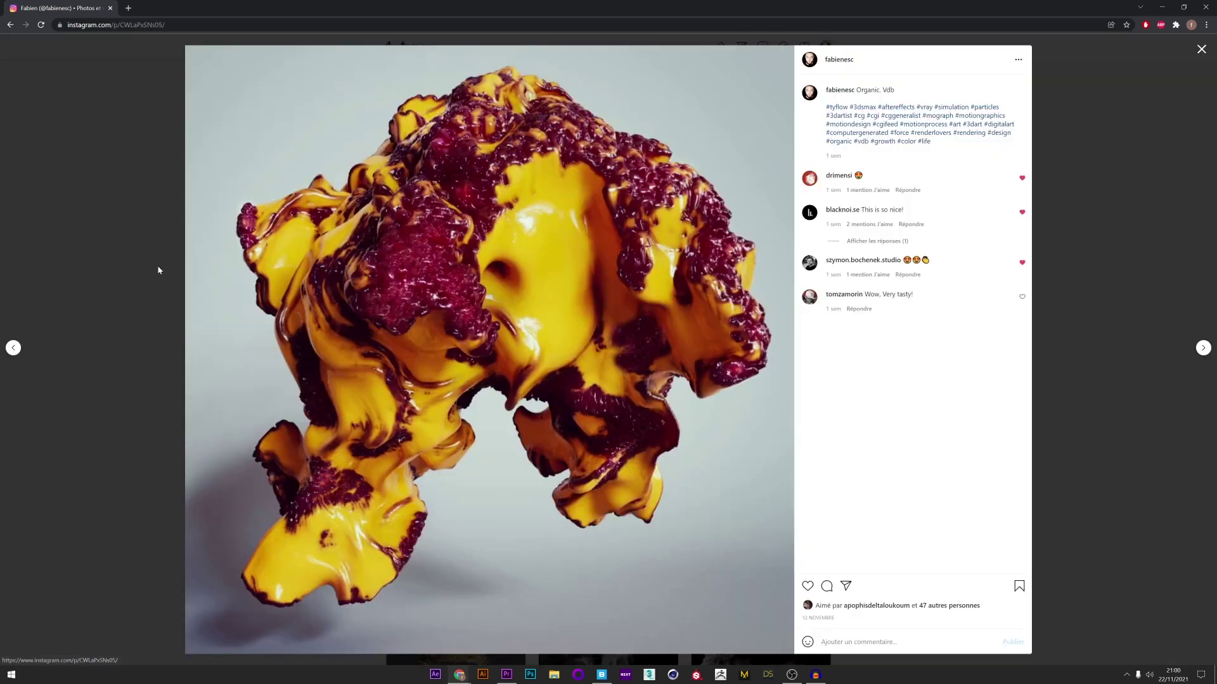